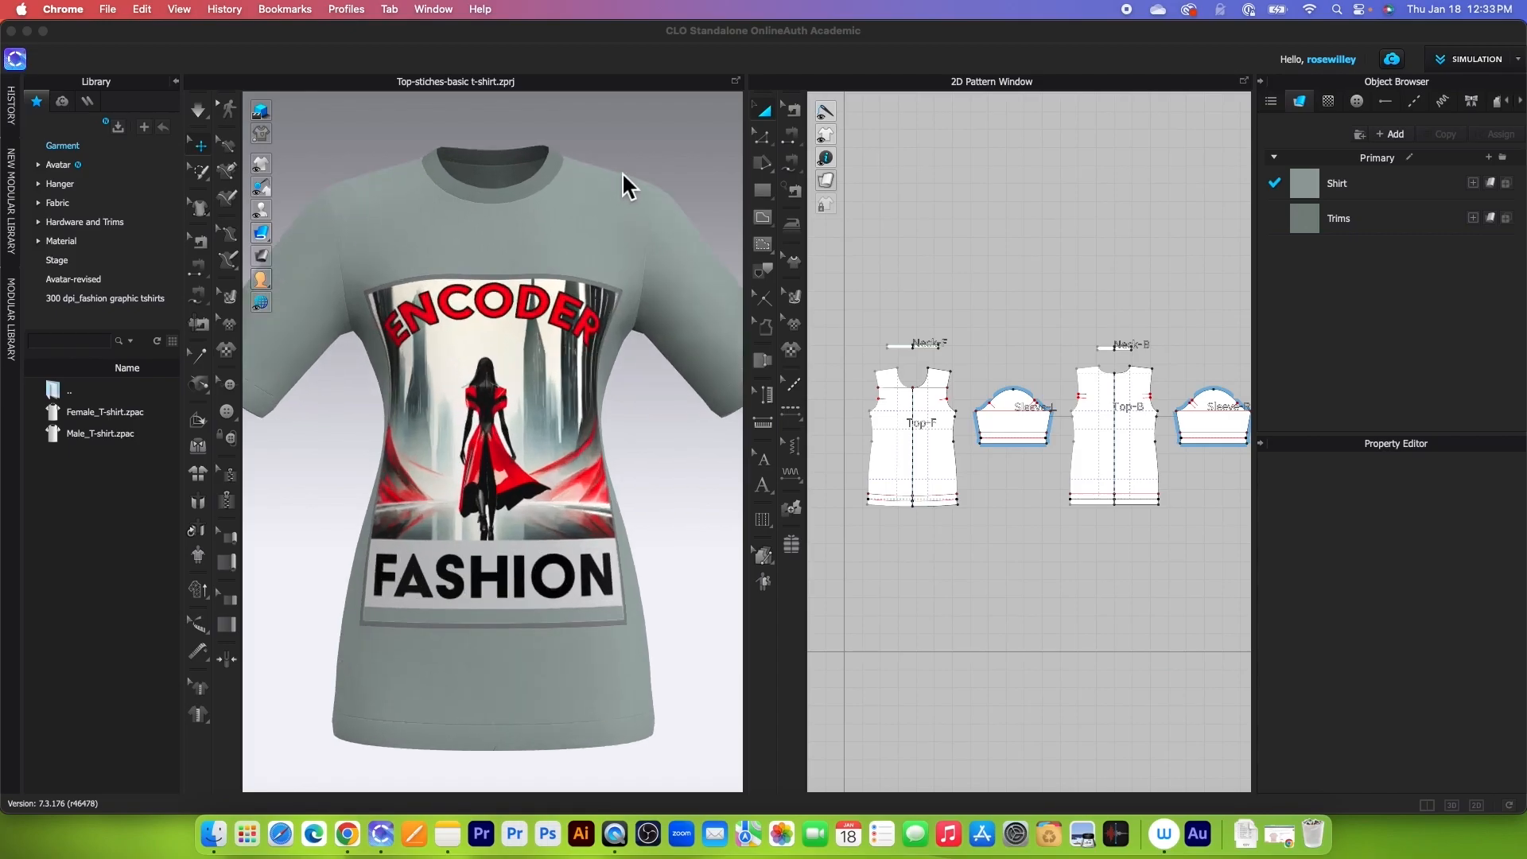
# - Add a binding along the full back neckline seam, from one shoulder point to the other, with the Binding tool
pyautogui.click(622, 172)
pyautogui.scroll(5, 630, 340)
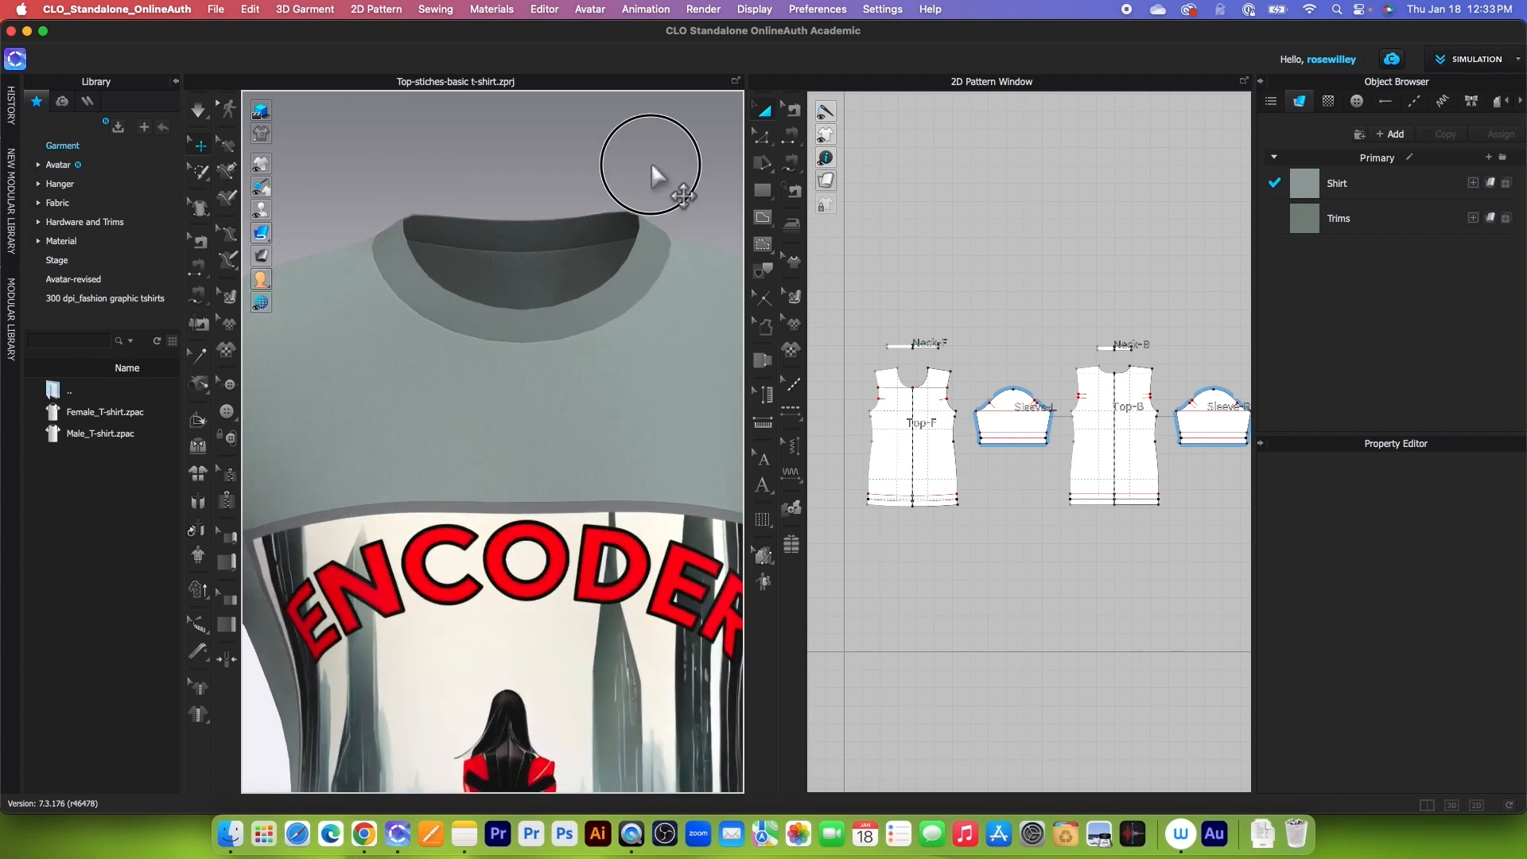
pyautogui.moveTo(679, 191); pyautogui.dragTo(623, 262, button='middle')
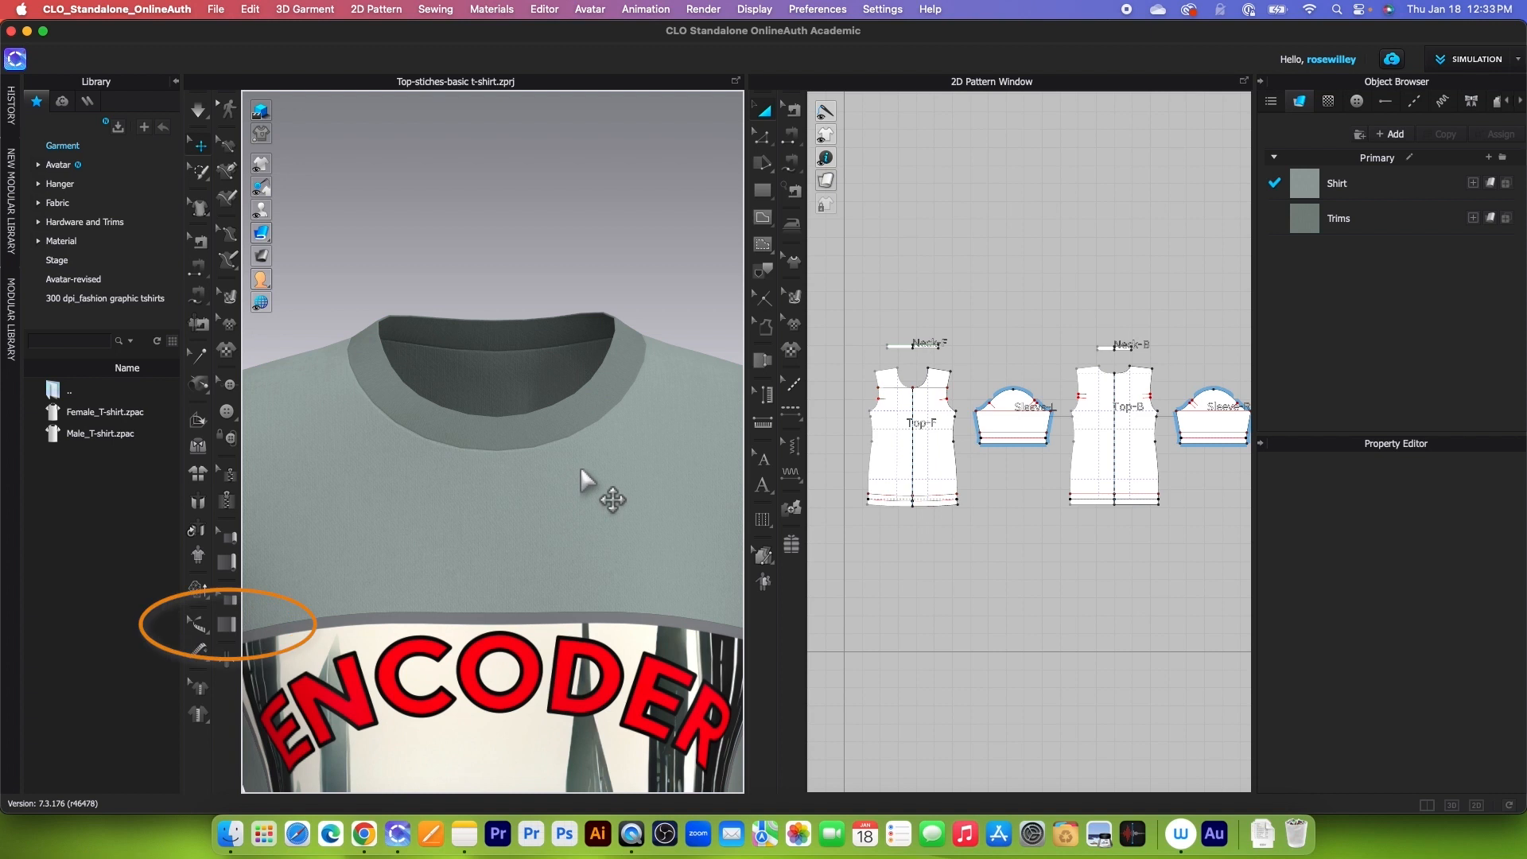
pyautogui.click(226, 627)
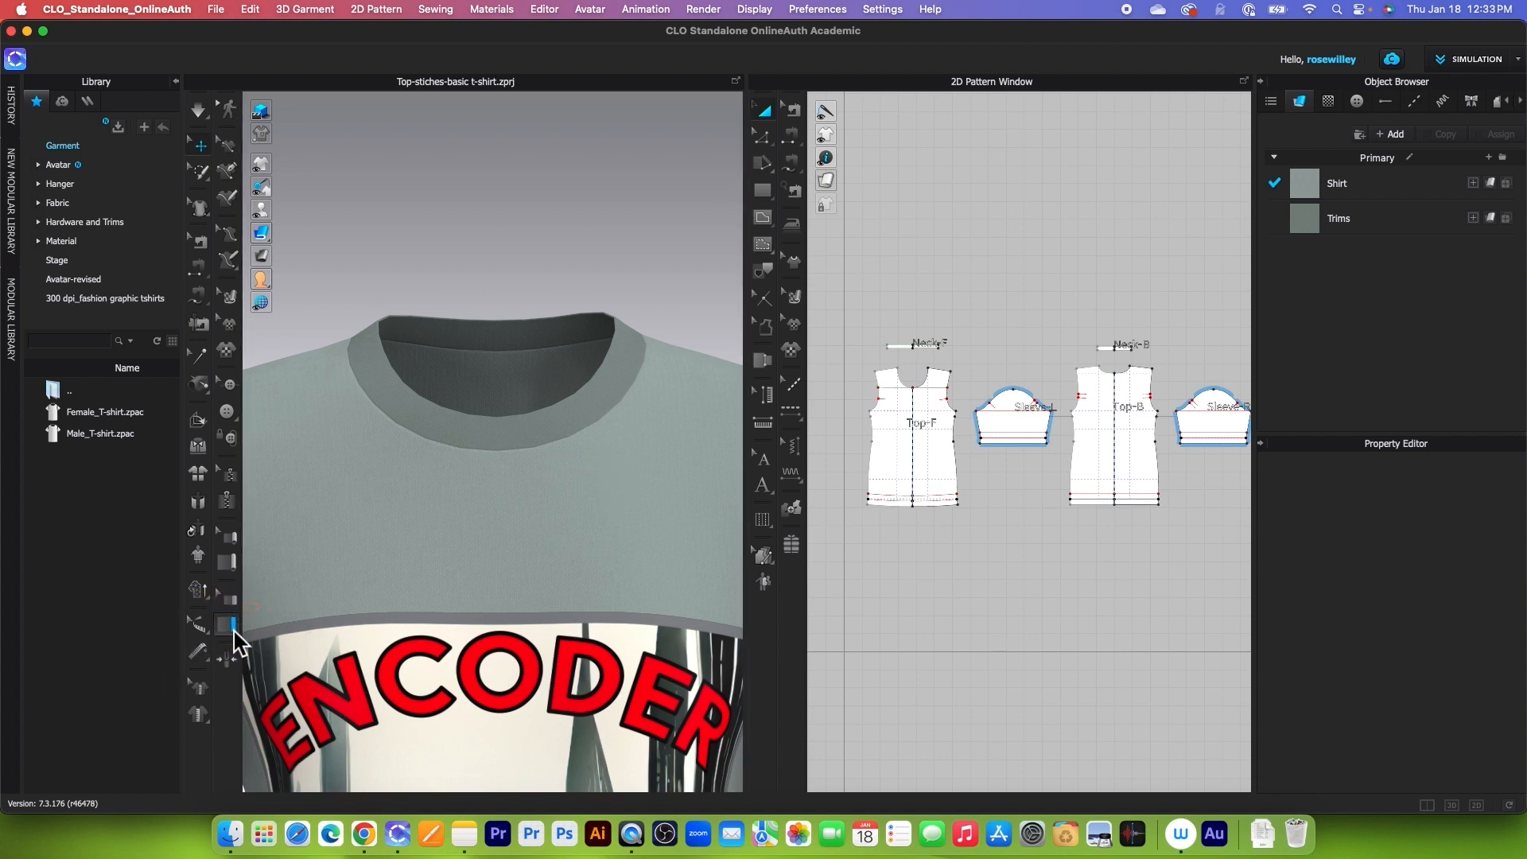
pyautogui.moveTo(695, 336); pyautogui.dragTo(339, 373, button='right')
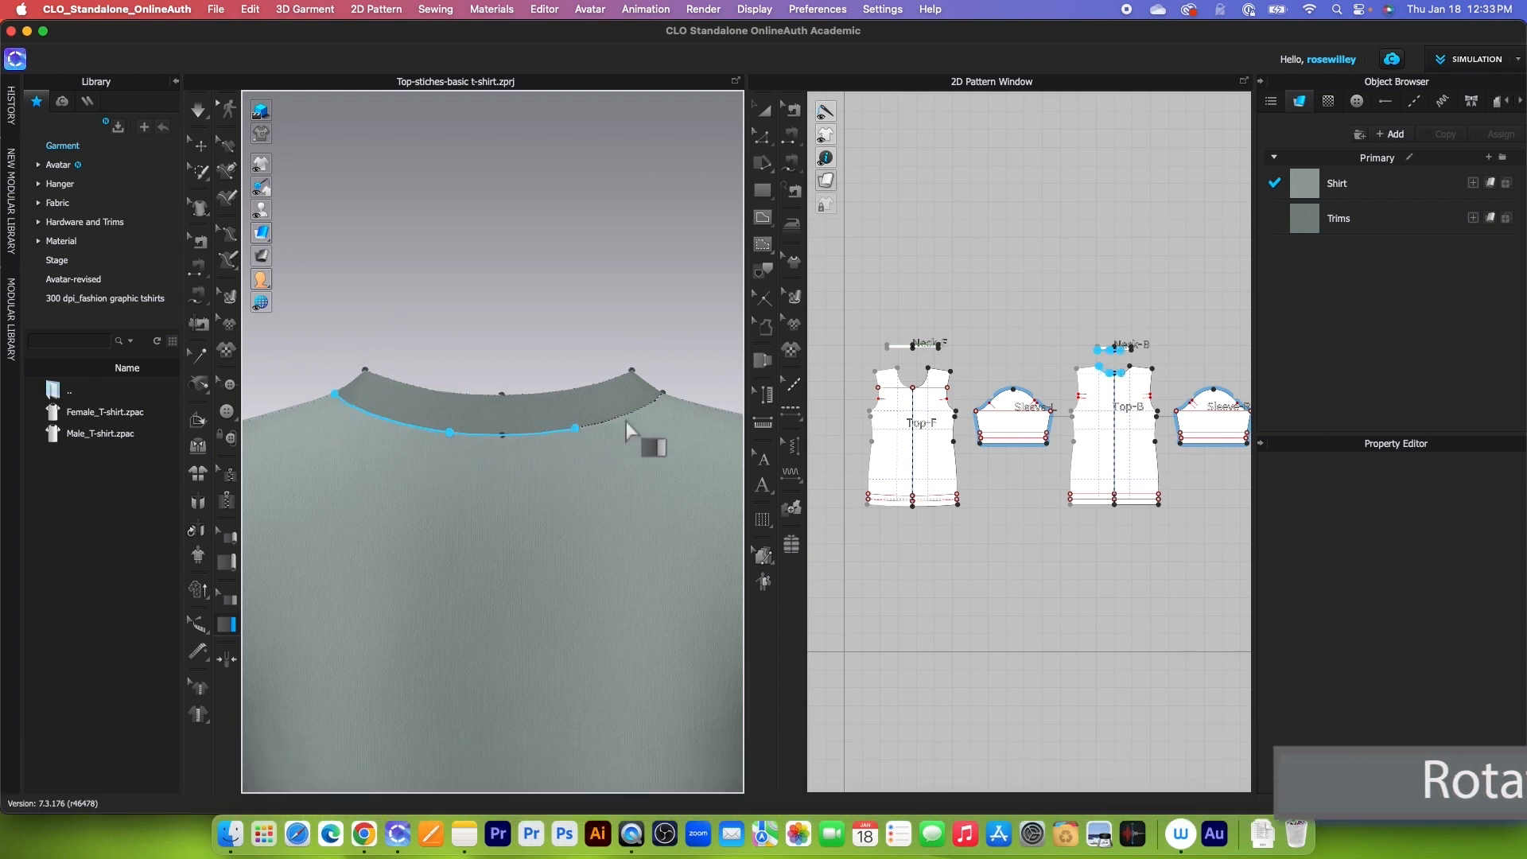
pyautogui.click(667, 396)
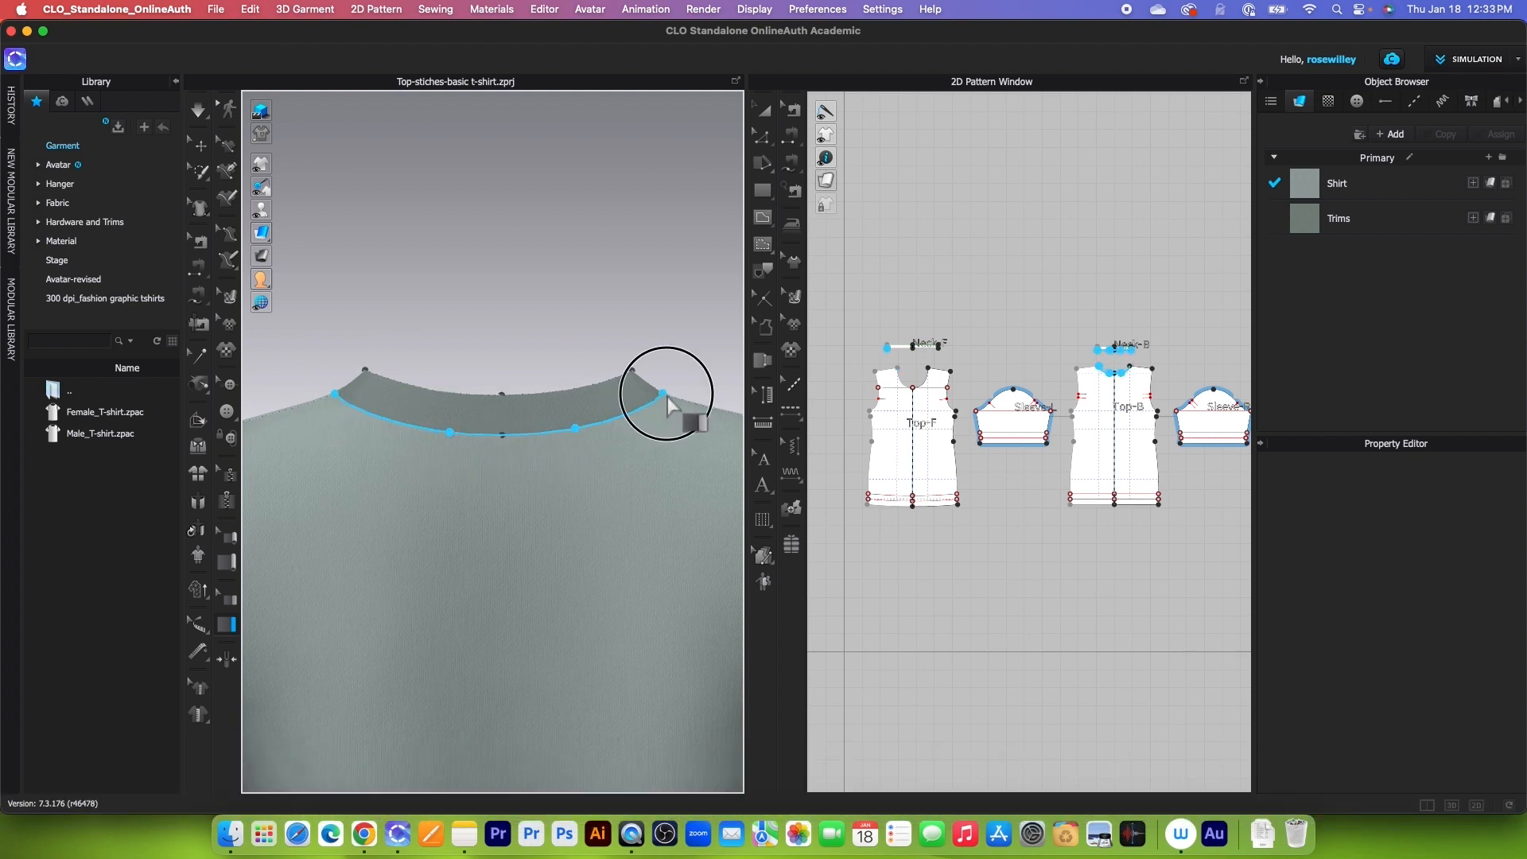
pyautogui.press('Return')
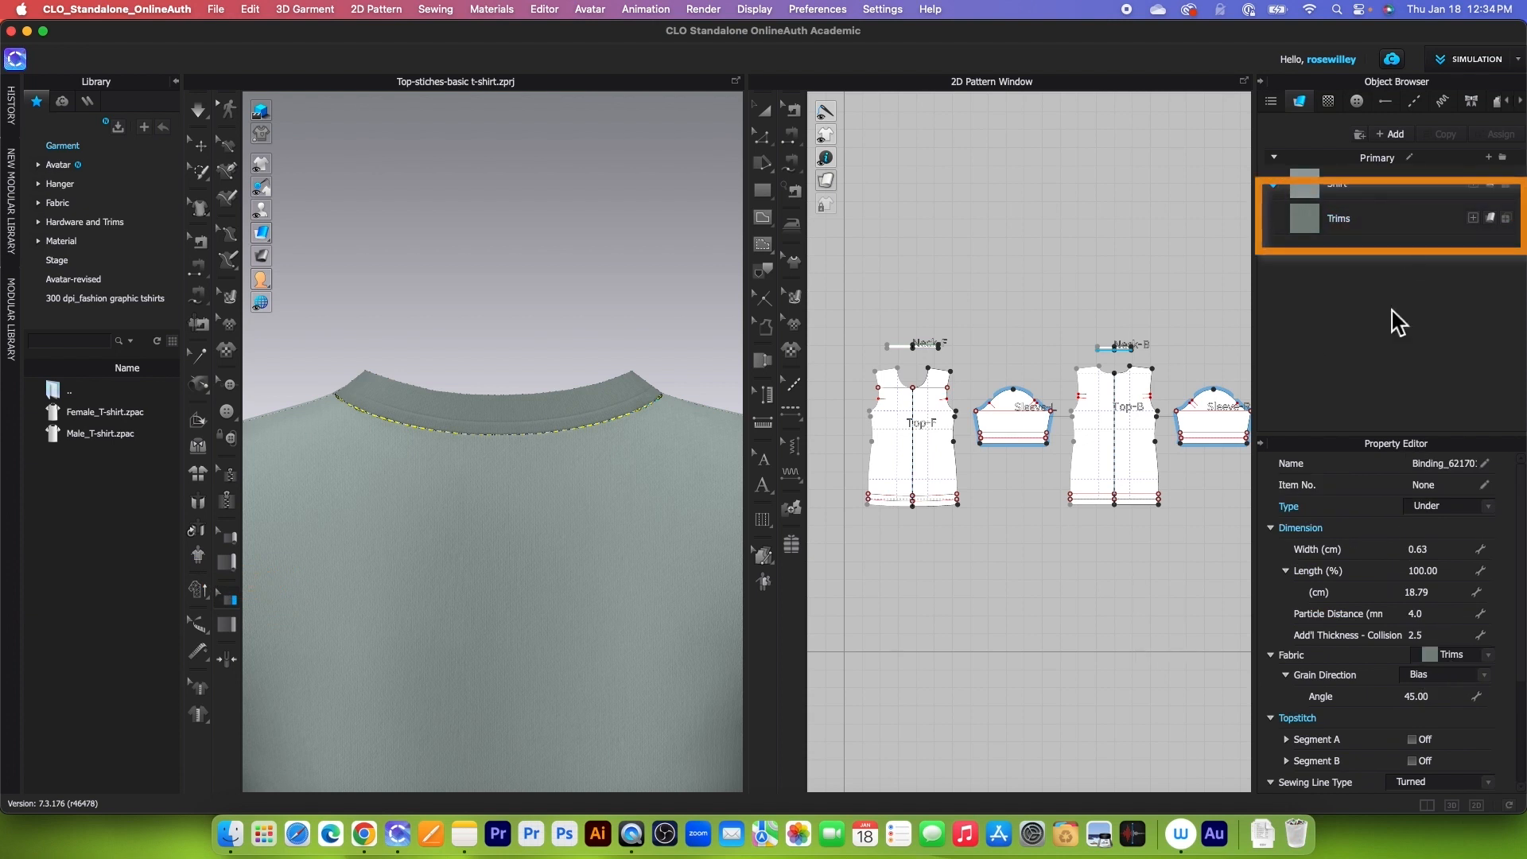
# - Duplicate the Trims fabric and name the copy Binding
pyautogui.click(1407, 224)
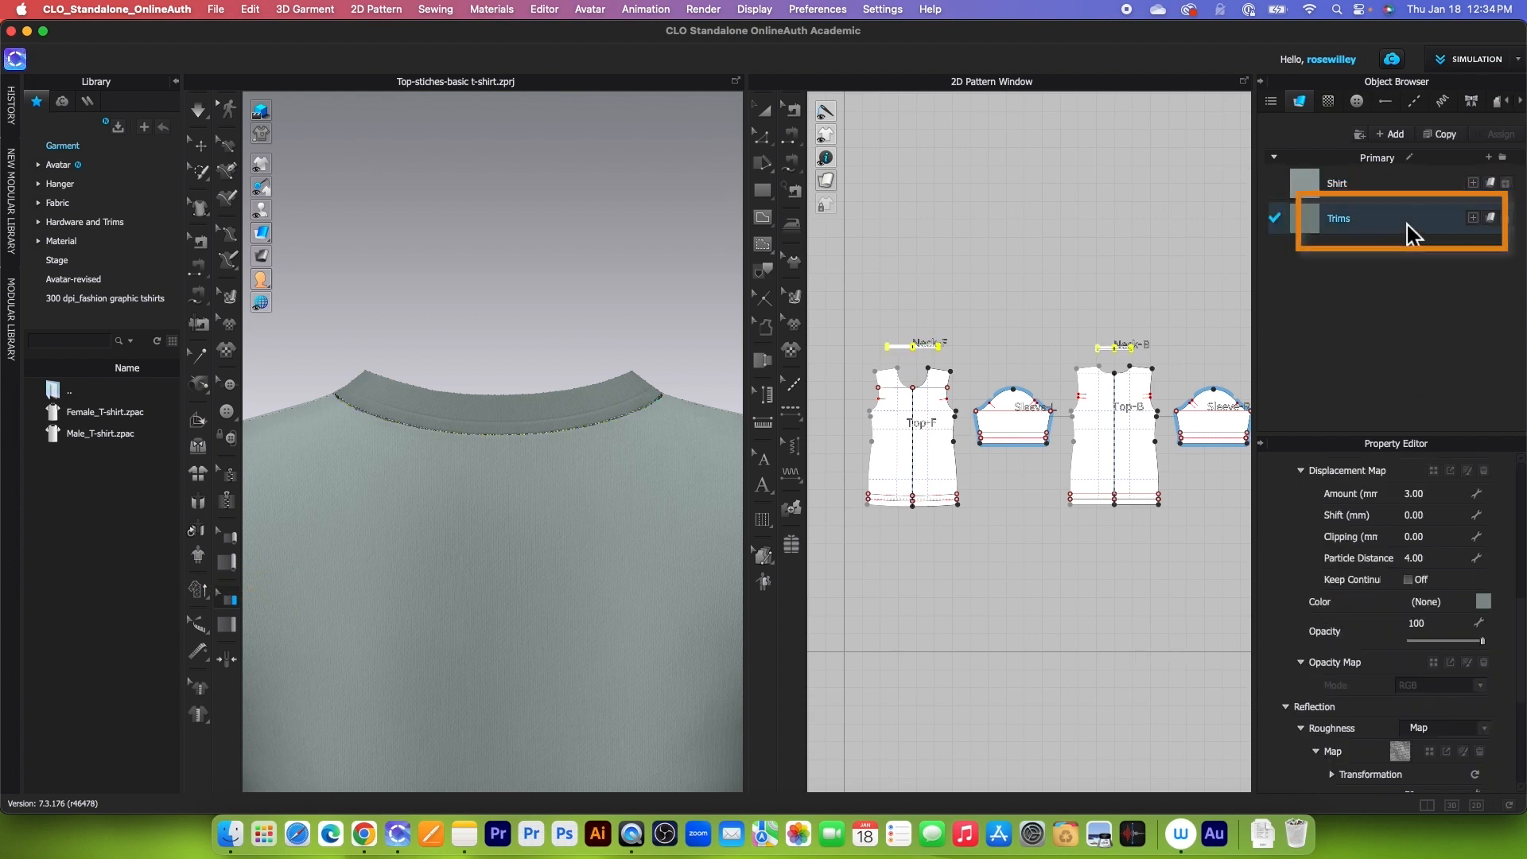
pyautogui.click(1442, 135)
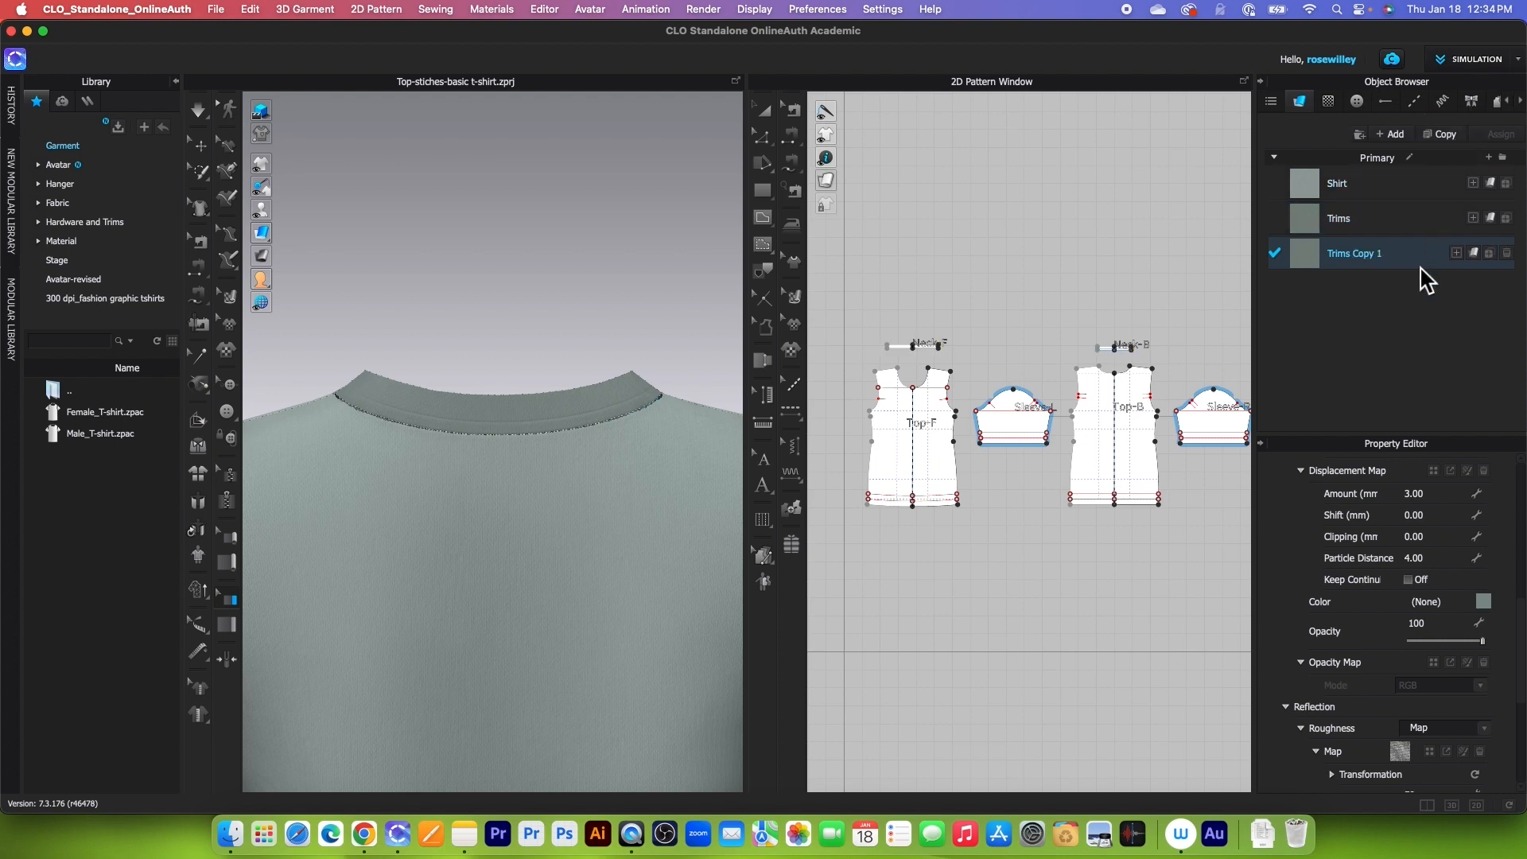
pyautogui.doubleClick(1399, 257)
pyautogui.write('Binding')
pyautogui.press('Return')
# - Change the Binding fabric's colour to a lighter grey-green
pyautogui.scroll(-3, 1425, 647)
pyautogui.scroll(3, 1432, 636)
pyautogui.click(1484, 601)
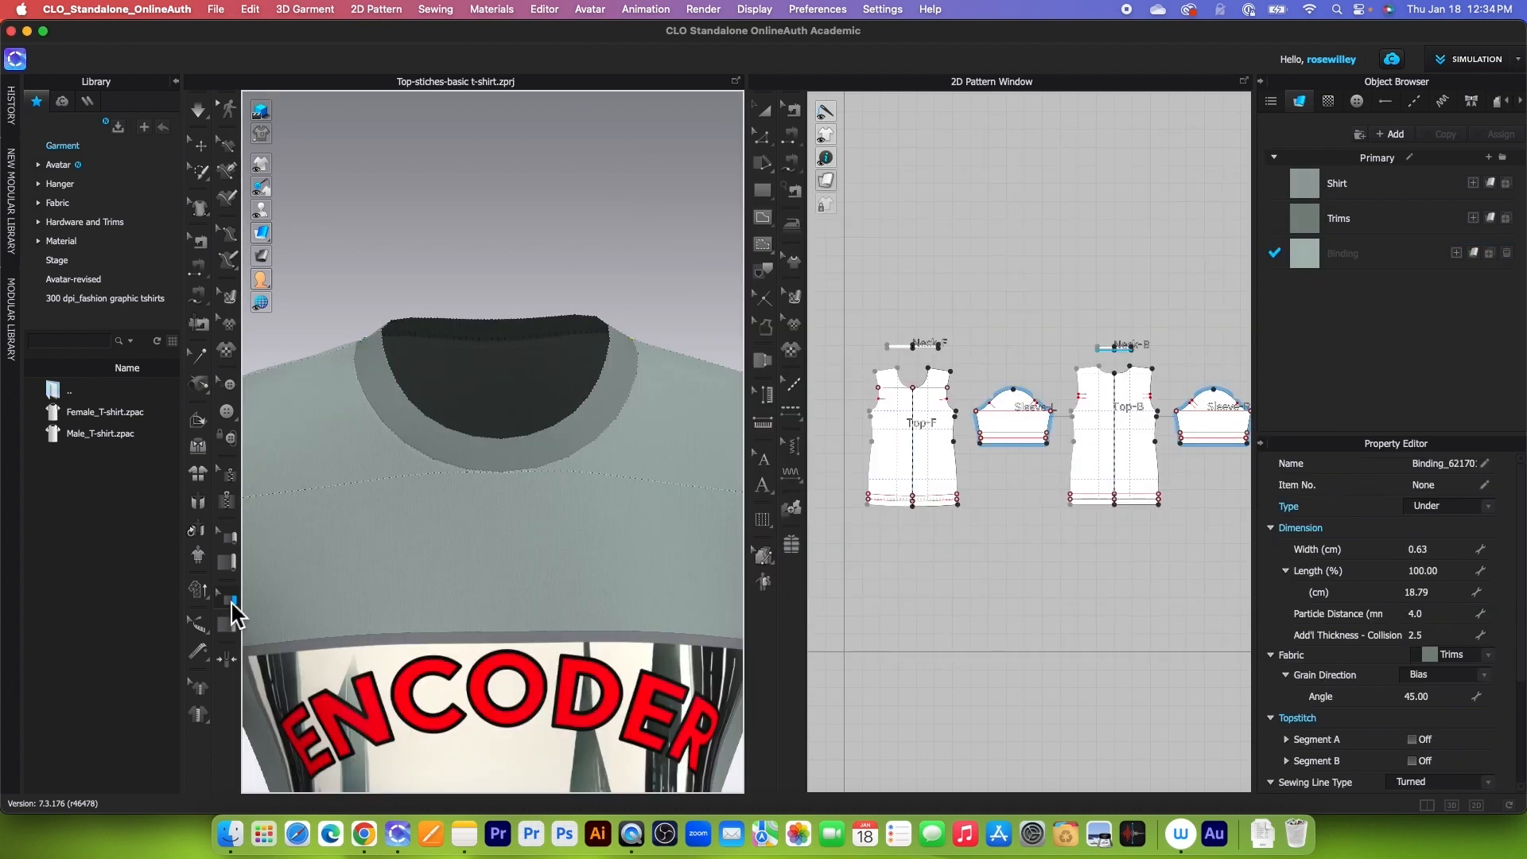
# - Assign the Binding fabric to the binding on the back neckline
pyautogui.moveTo(500, 340); pyautogui.dragTo(316, 261, button='right')
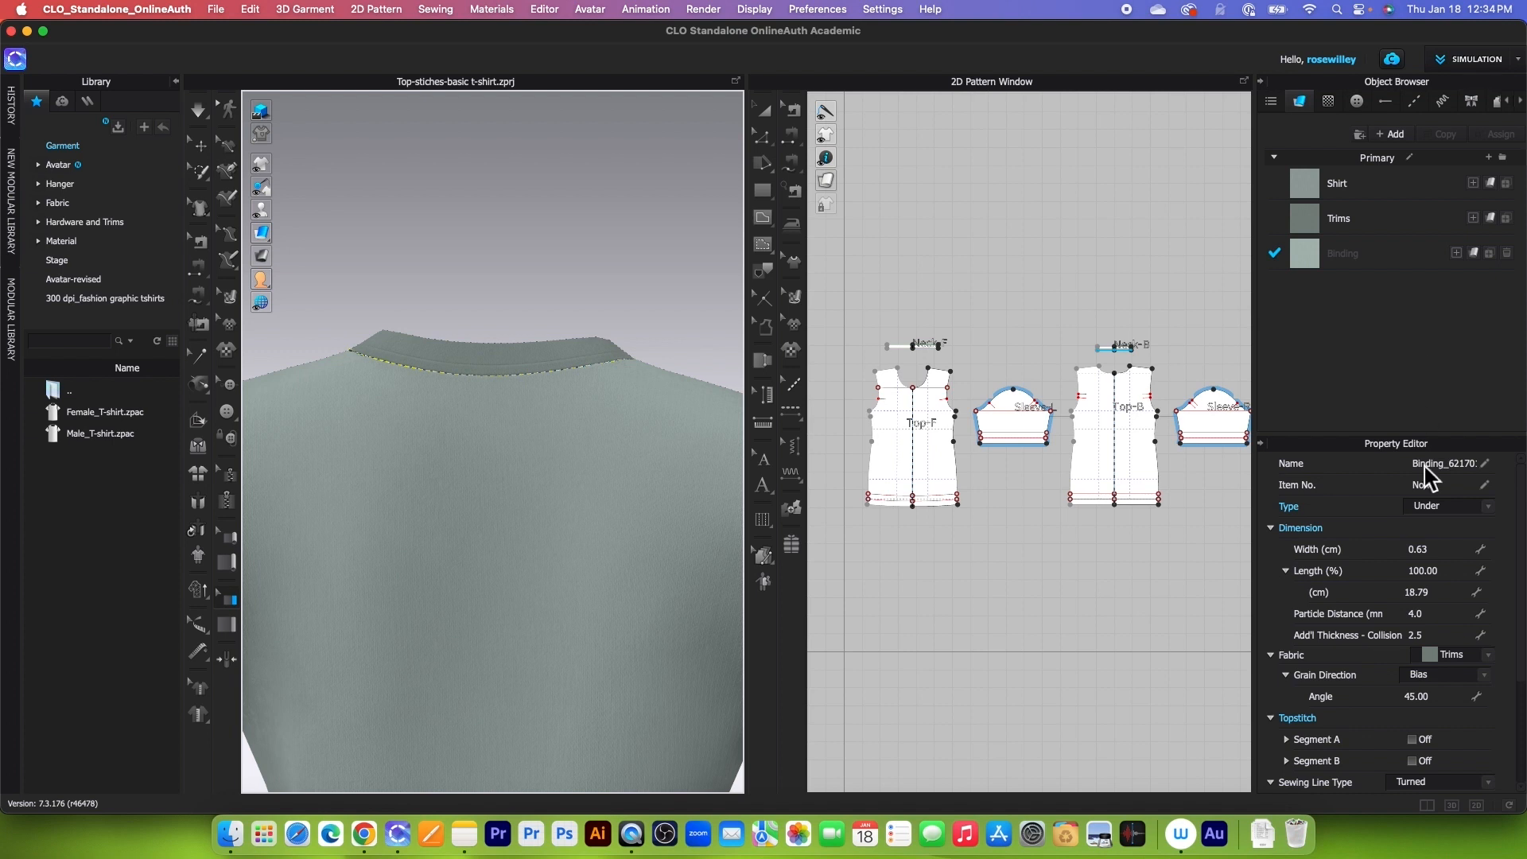
pyautogui.click(1488, 656)
pyautogui.click(1454, 676)
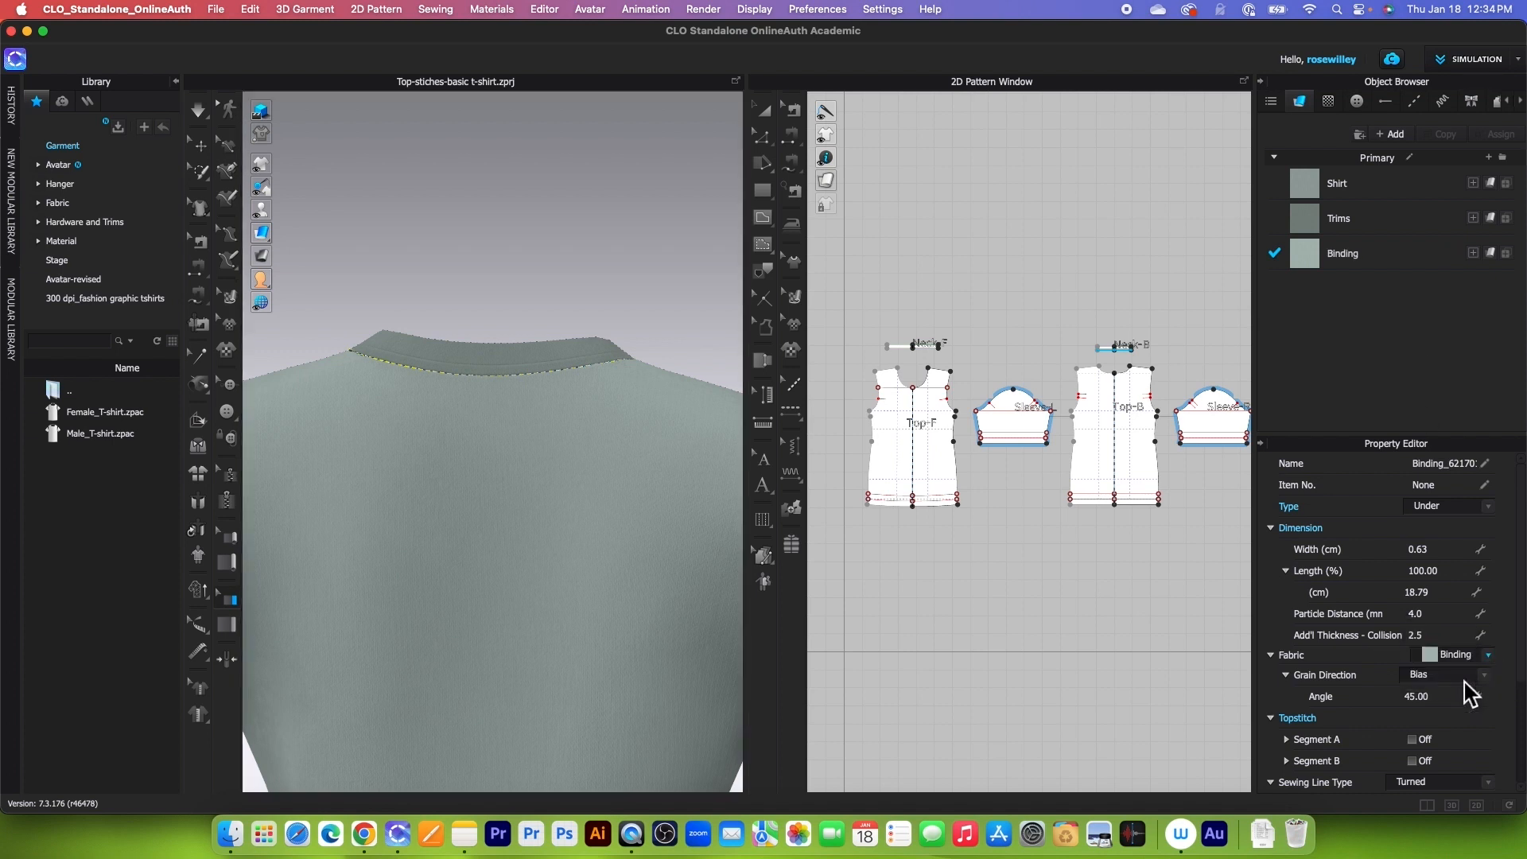
# - Set the Binding fabric's colour to a paler grey-green, hex C8DAD6
pyautogui.moveTo(675, 255); pyautogui.dragTo(380, 251, button='right')
pyautogui.scroll(5, 508, 297)
pyautogui.moveTo(509, 298); pyautogui.dragTo(487, 307, button='right')
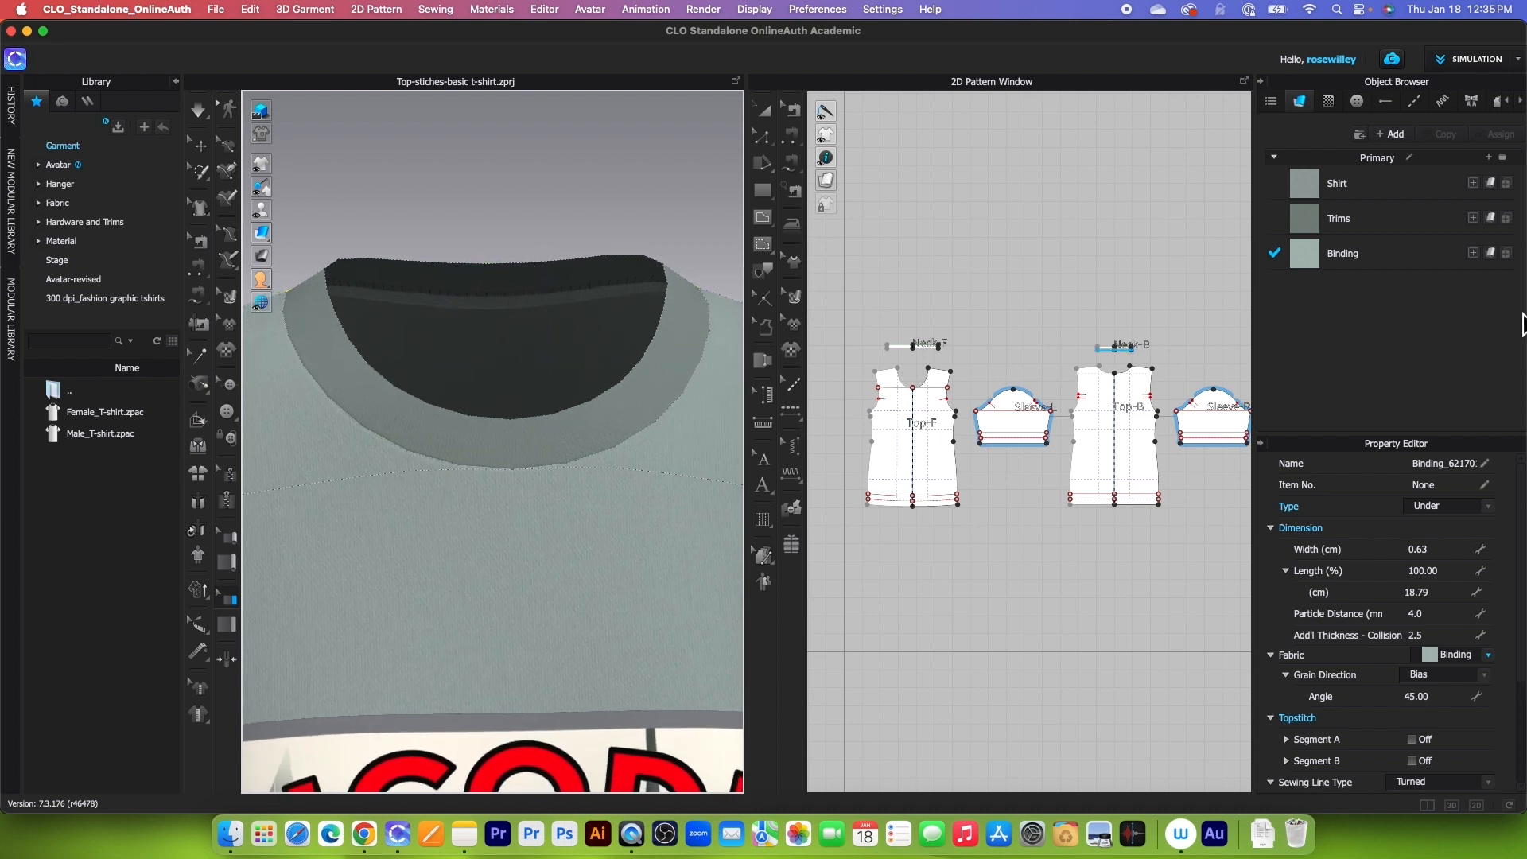
pyautogui.click(1485, 605)
pyautogui.moveTo(696, 201)
pyautogui.mouseDown()
pyautogui.moveTo(677, 177)
pyautogui.moveTo(699, 192)
pyautogui.mouseUp()
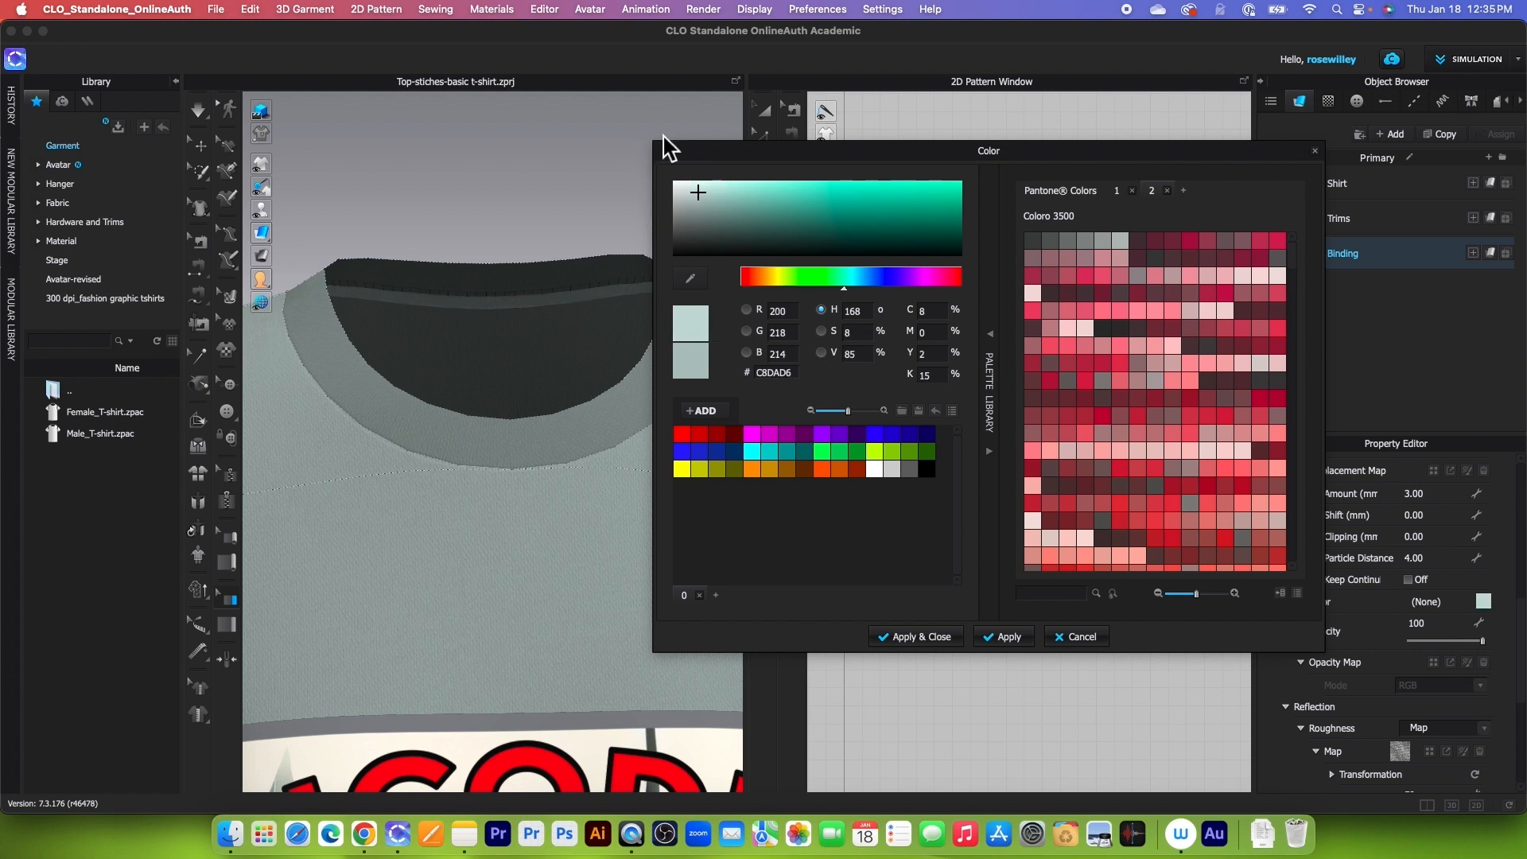
pyautogui.click(928, 637)
# - Flip the normal of the back neck binding on the inside of the collar
pyautogui.scroll(3, 541, 258)
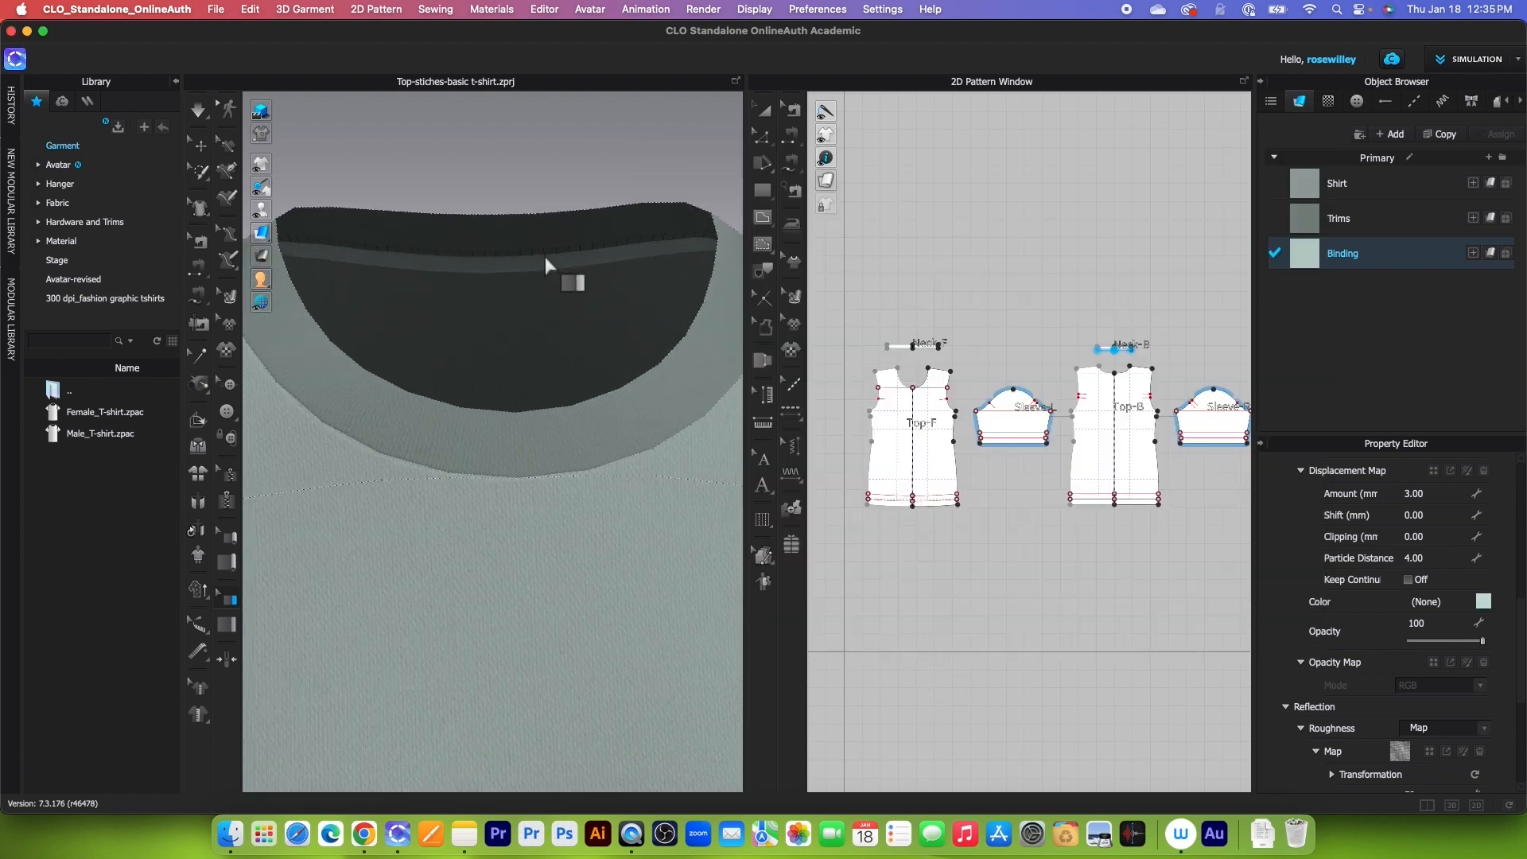
pyautogui.moveTo(552, 245); pyautogui.dragTo(542, 289, button='right')
pyautogui.scroll(2, 557, 247)
pyautogui.click(566, 248)
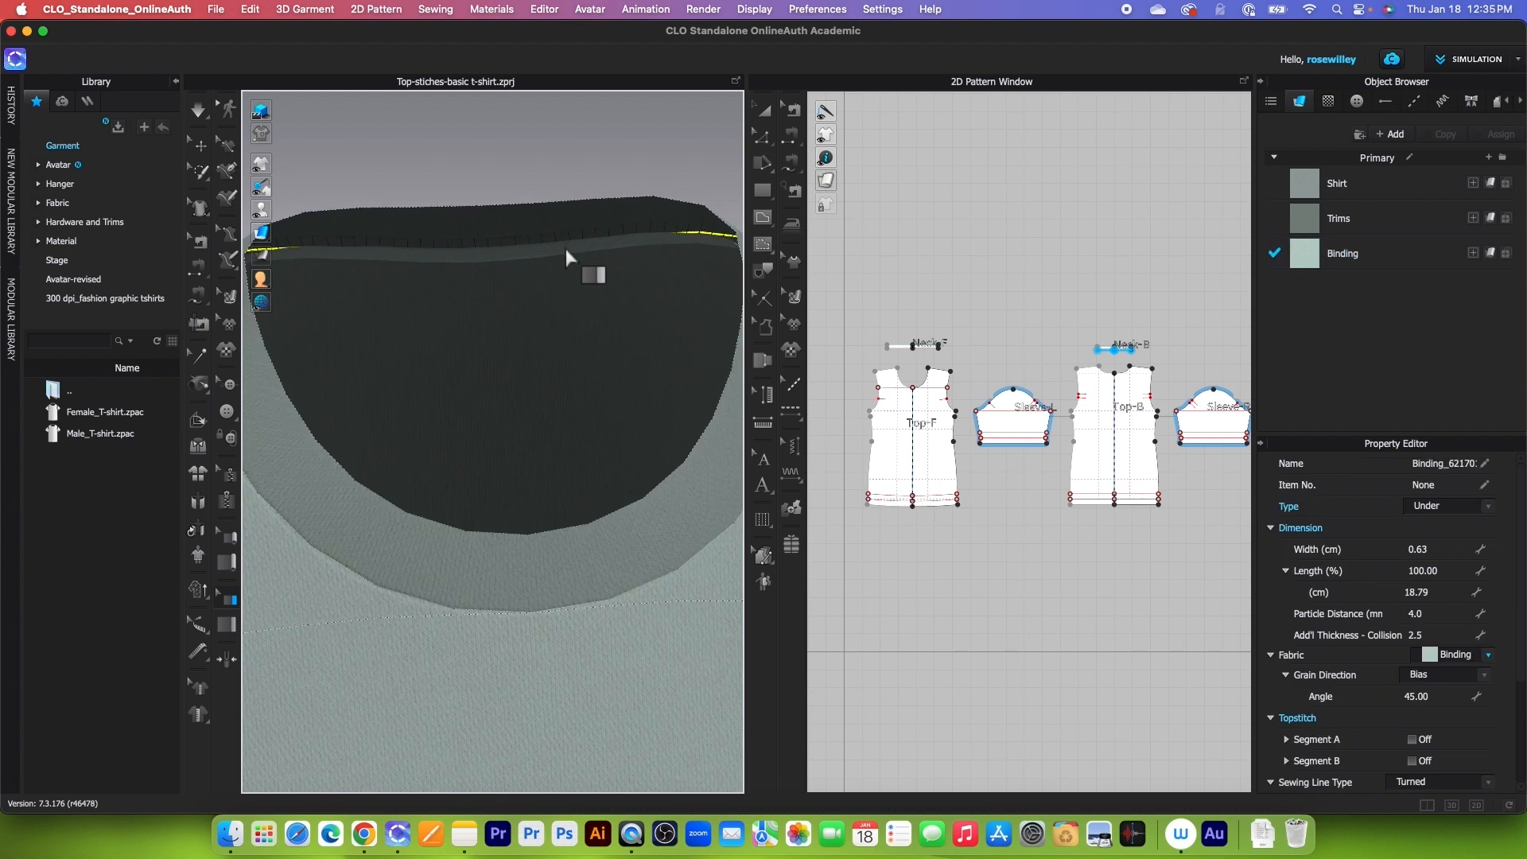
pyautogui.rightClick(566, 248)
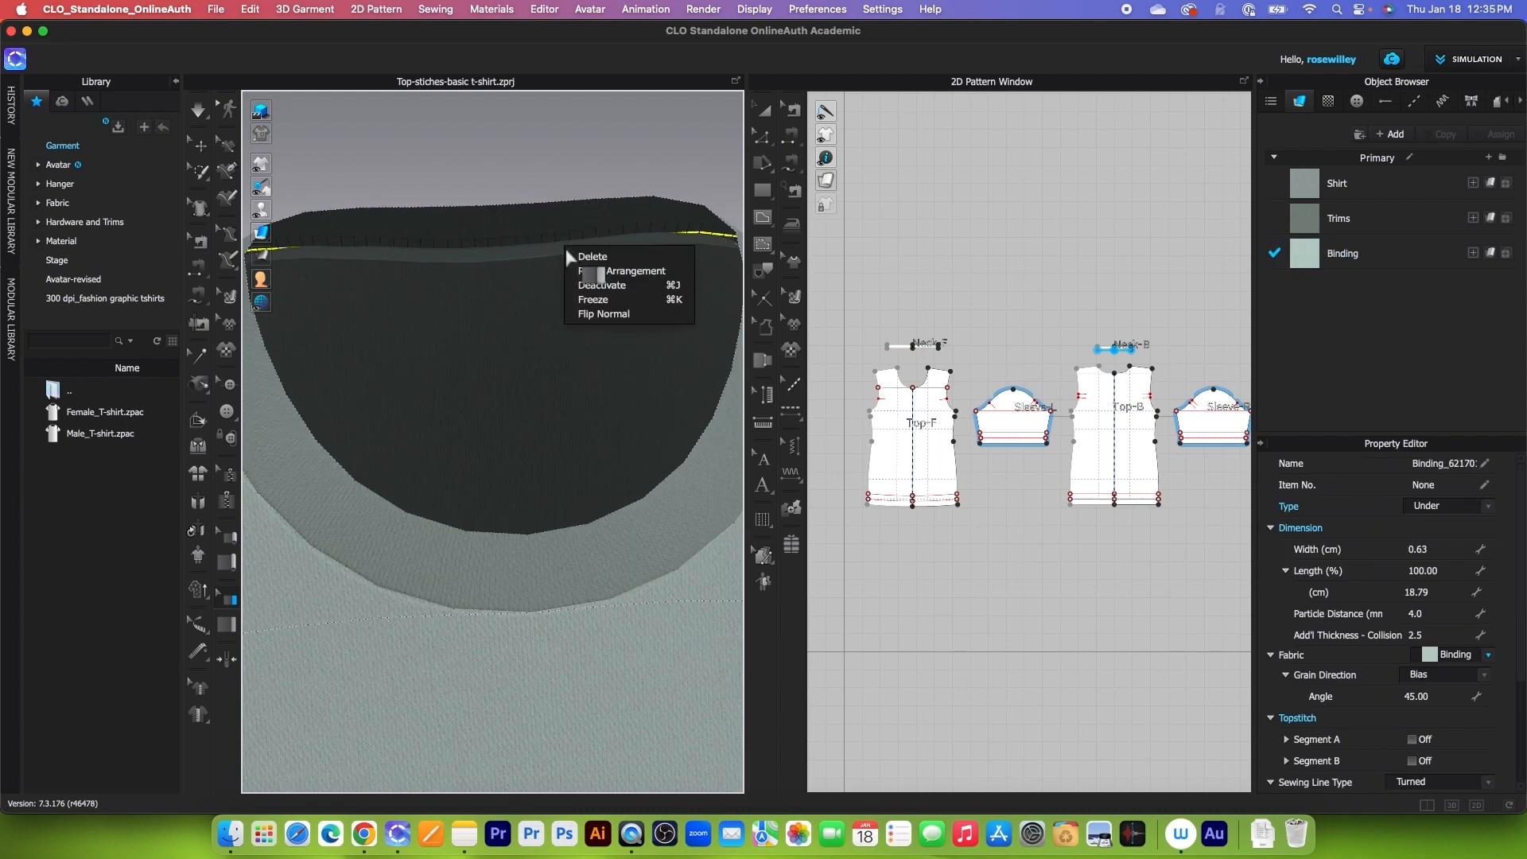
pyautogui.click(609, 316)
# - Select all the shirt's pattern pieces in the 2D pattern view and strengthen them
pyautogui.scroll(-2, 614, 365)
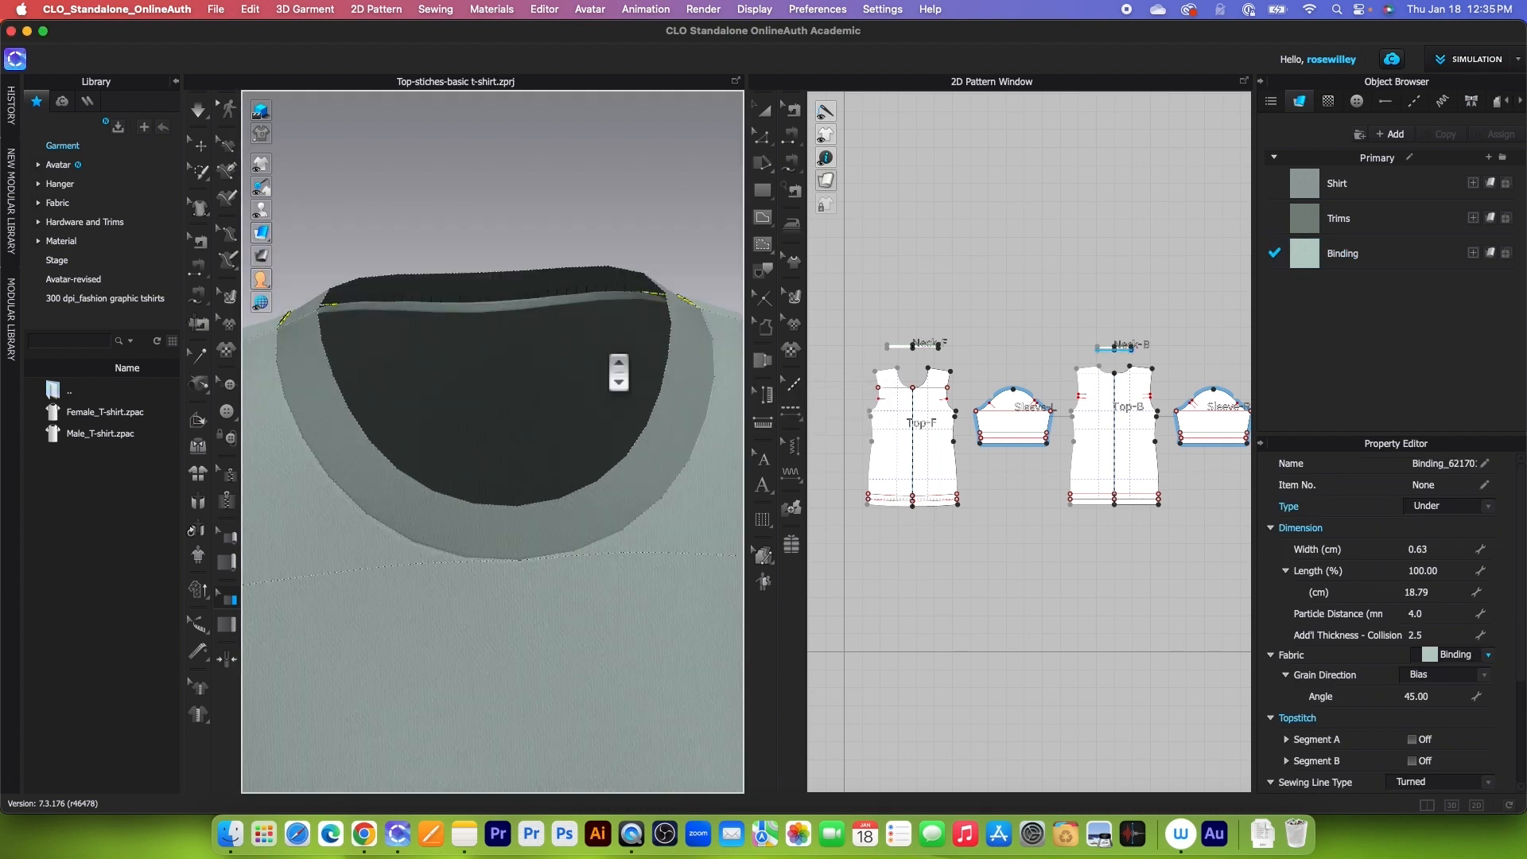
pyautogui.scroll(-2, 618, 372)
pyautogui.press('a')
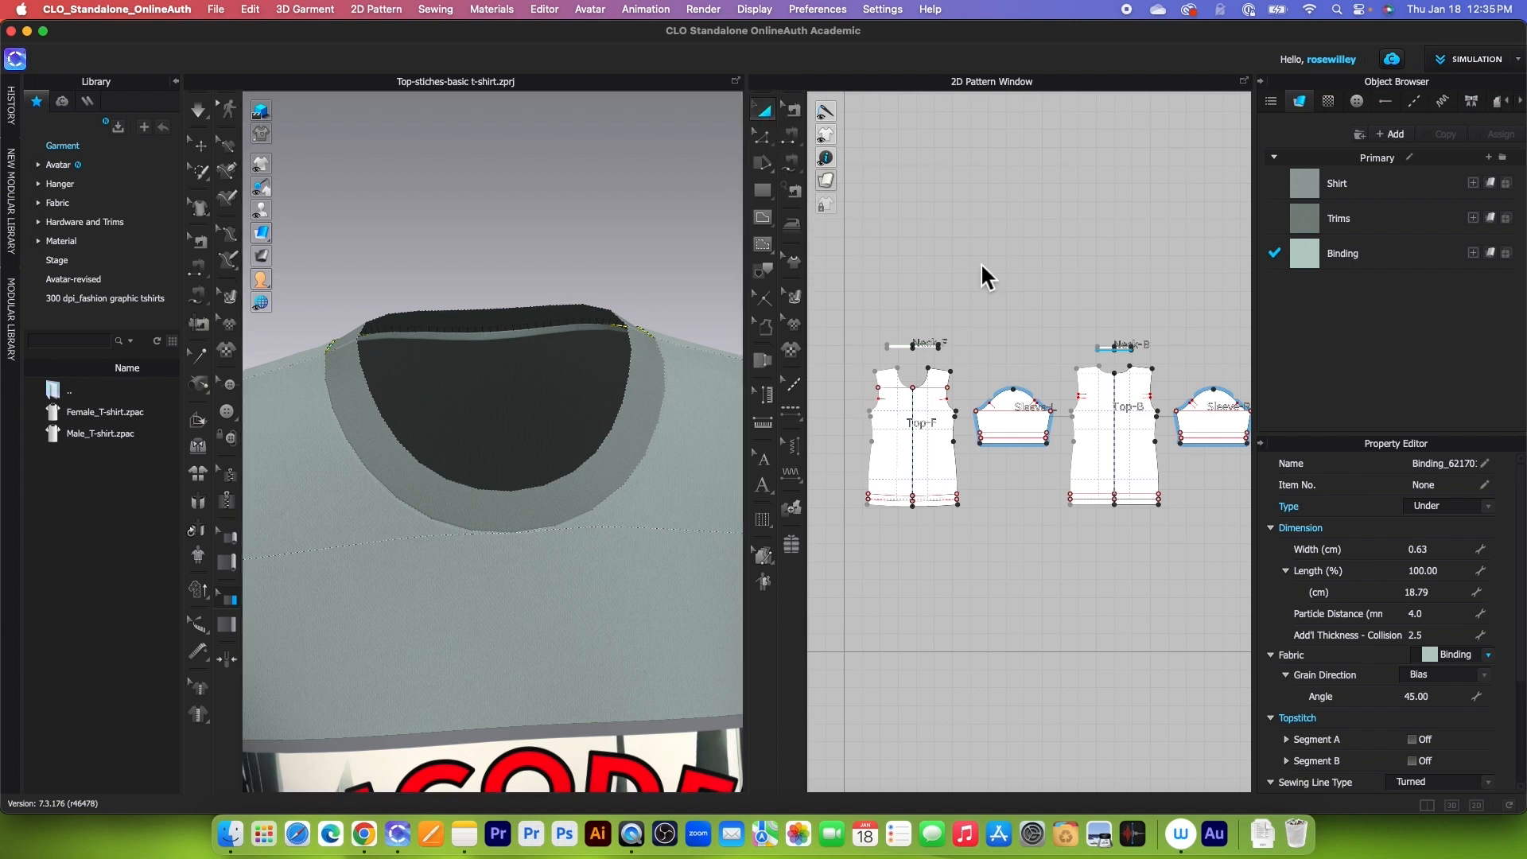
pyautogui.scroll(-3, 986, 274)
pyautogui.moveTo(881, 280); pyautogui.dragTo(1154, 447)
pyautogui.rightClick(1083, 394)
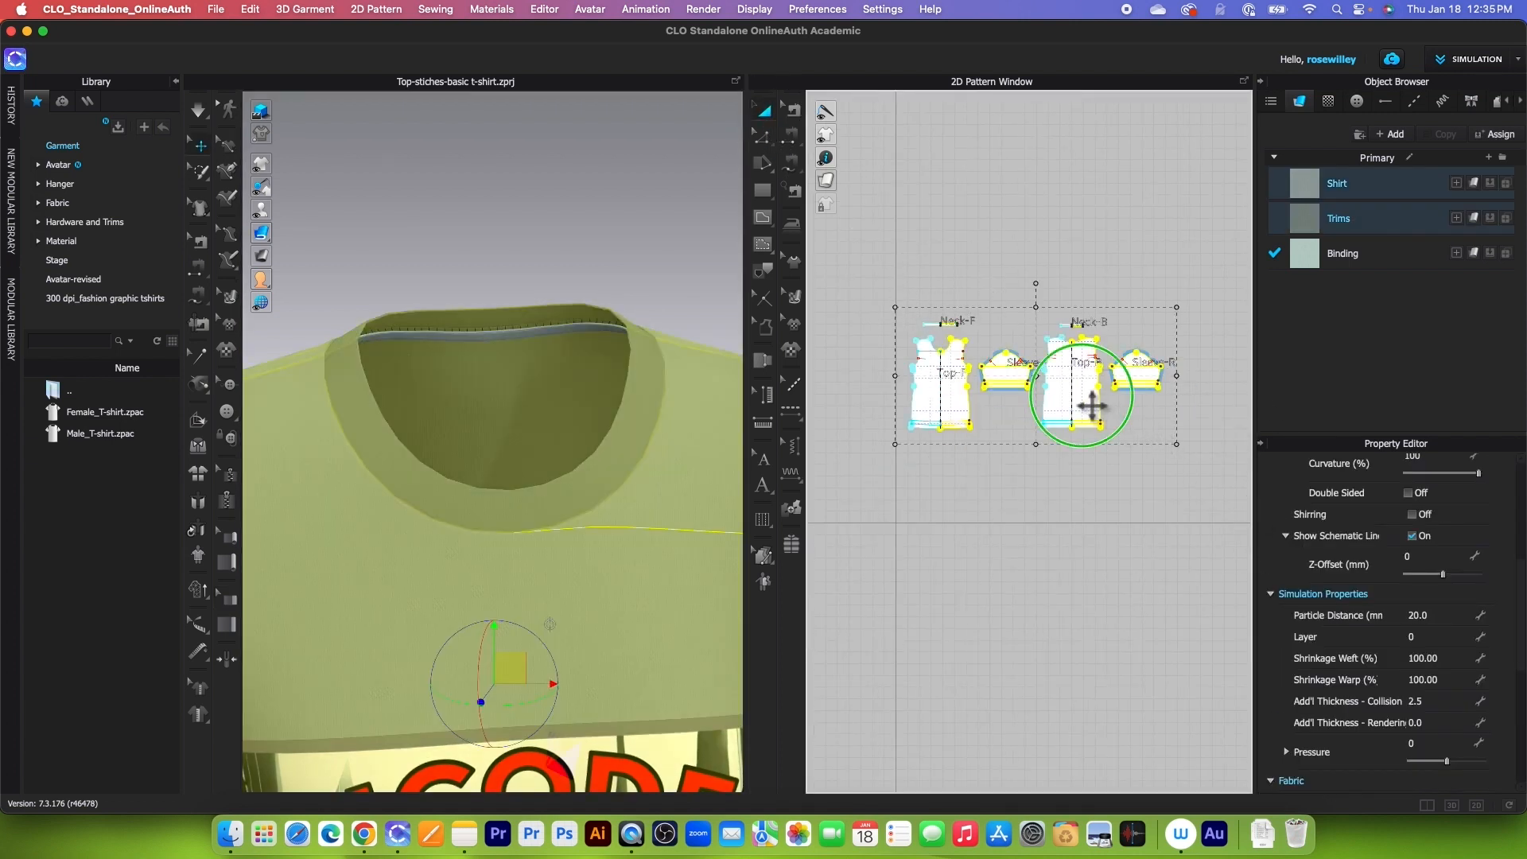
pyautogui.click(1155, 496)
# - Simulate the strengthened garment so the neck binding settles, and stop the simulation
pyautogui.click(198, 113)
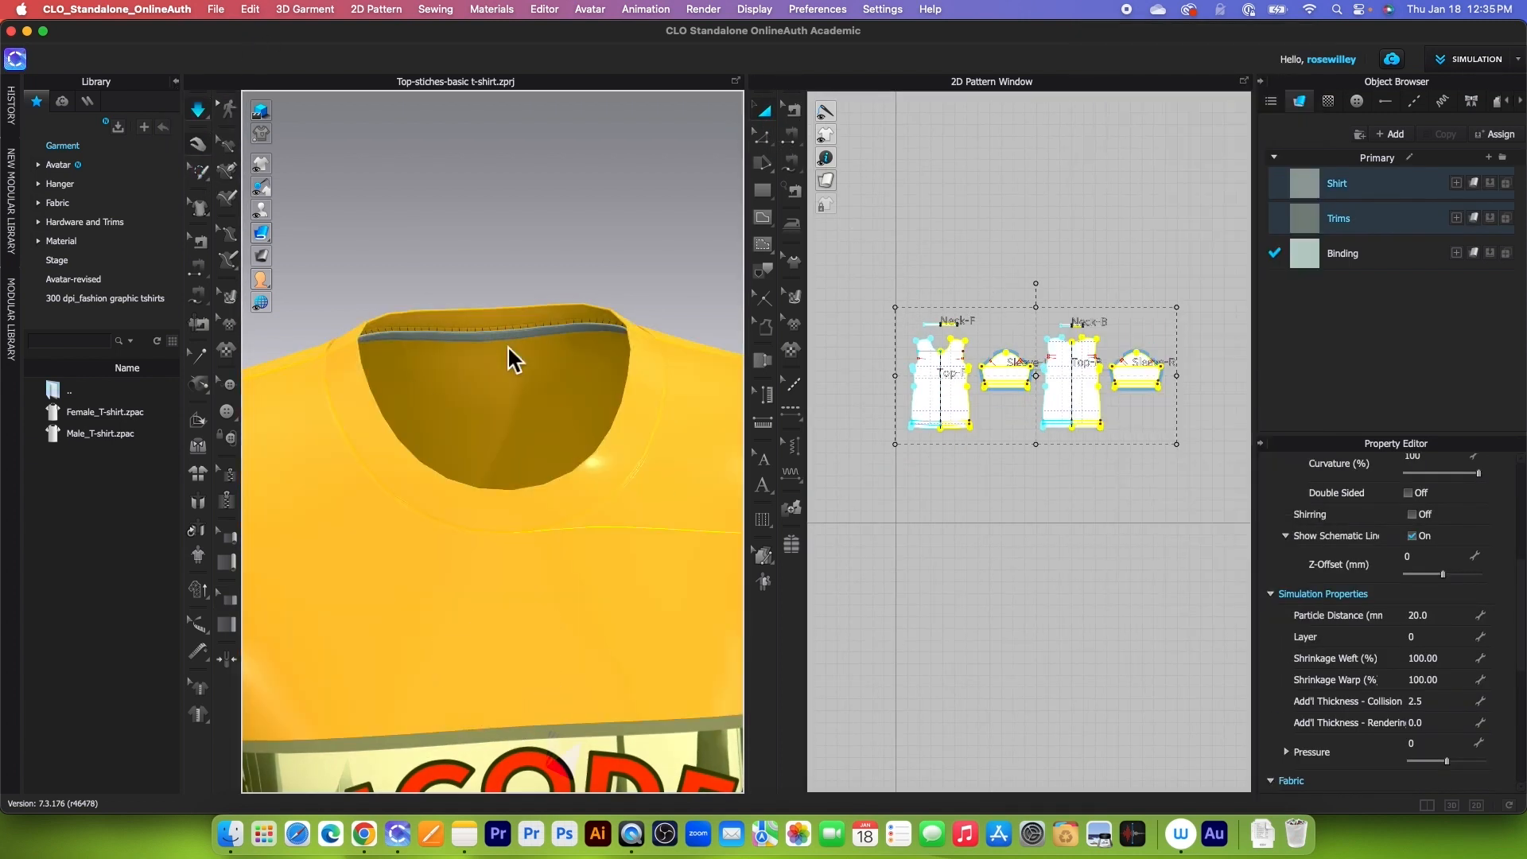
pyautogui.scroll(3, 575, 406)
pyautogui.click(196, 108)
# - Select all the shirt's pattern pieces again and unstrengthen them
pyautogui.scroll(-3, 940, 455)
pyautogui.rightClick(1119, 490)
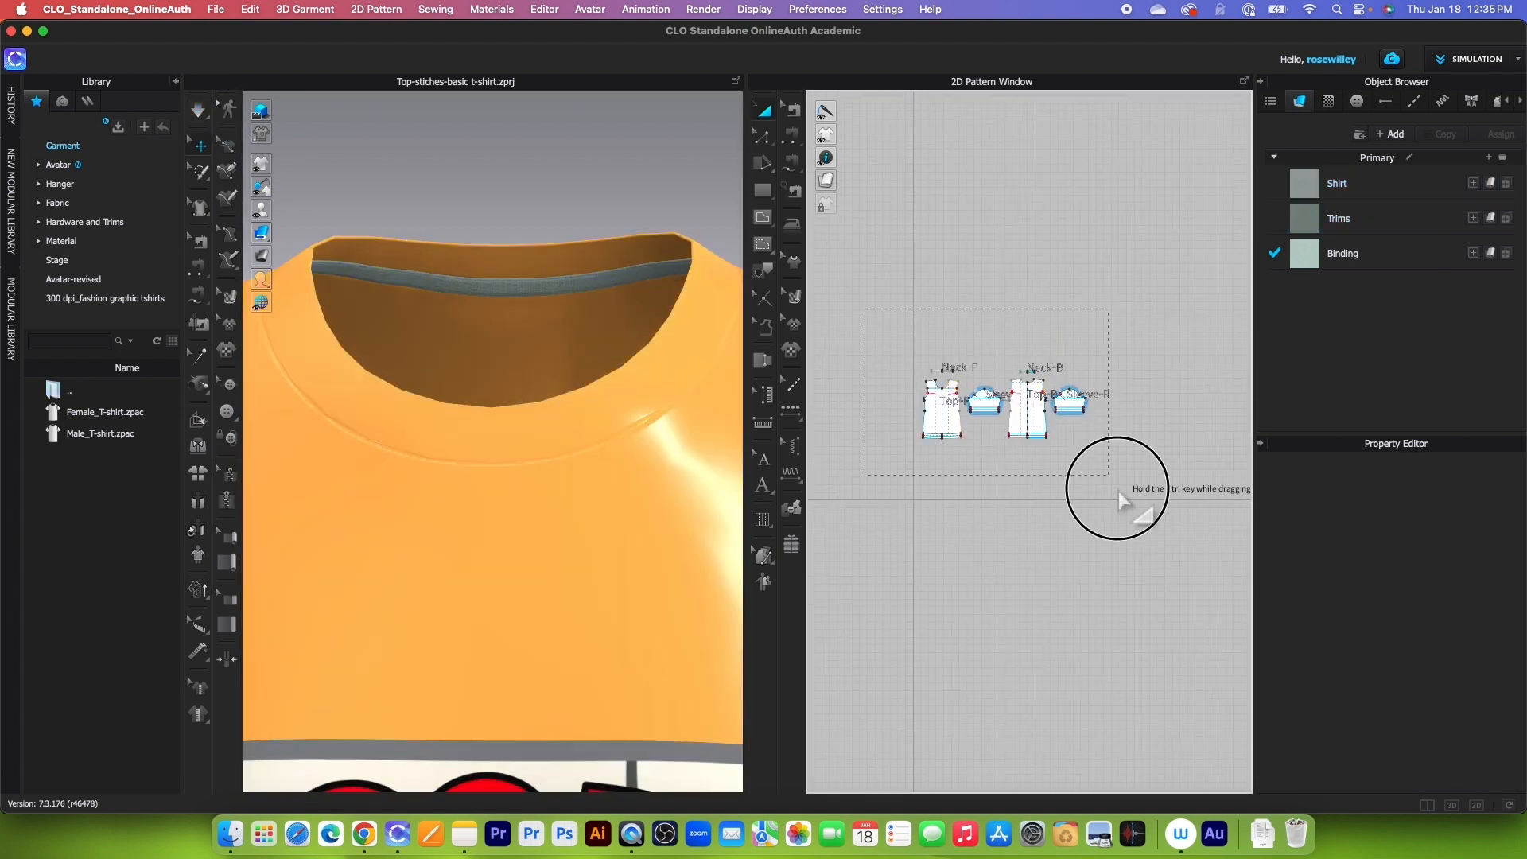
pyautogui.click(1090, 490)
pyautogui.click(649, 171)
# - Examine the binding along the inside of the back neckline up close, and switch to Chrome
pyautogui.scroll(-3, 525, 374)
pyautogui.moveTo(509, 393); pyautogui.dragTo(510, 388, button='right')
pyautogui.scroll(2, 553, 350)
pyautogui.scroll(-3, 597, 352)
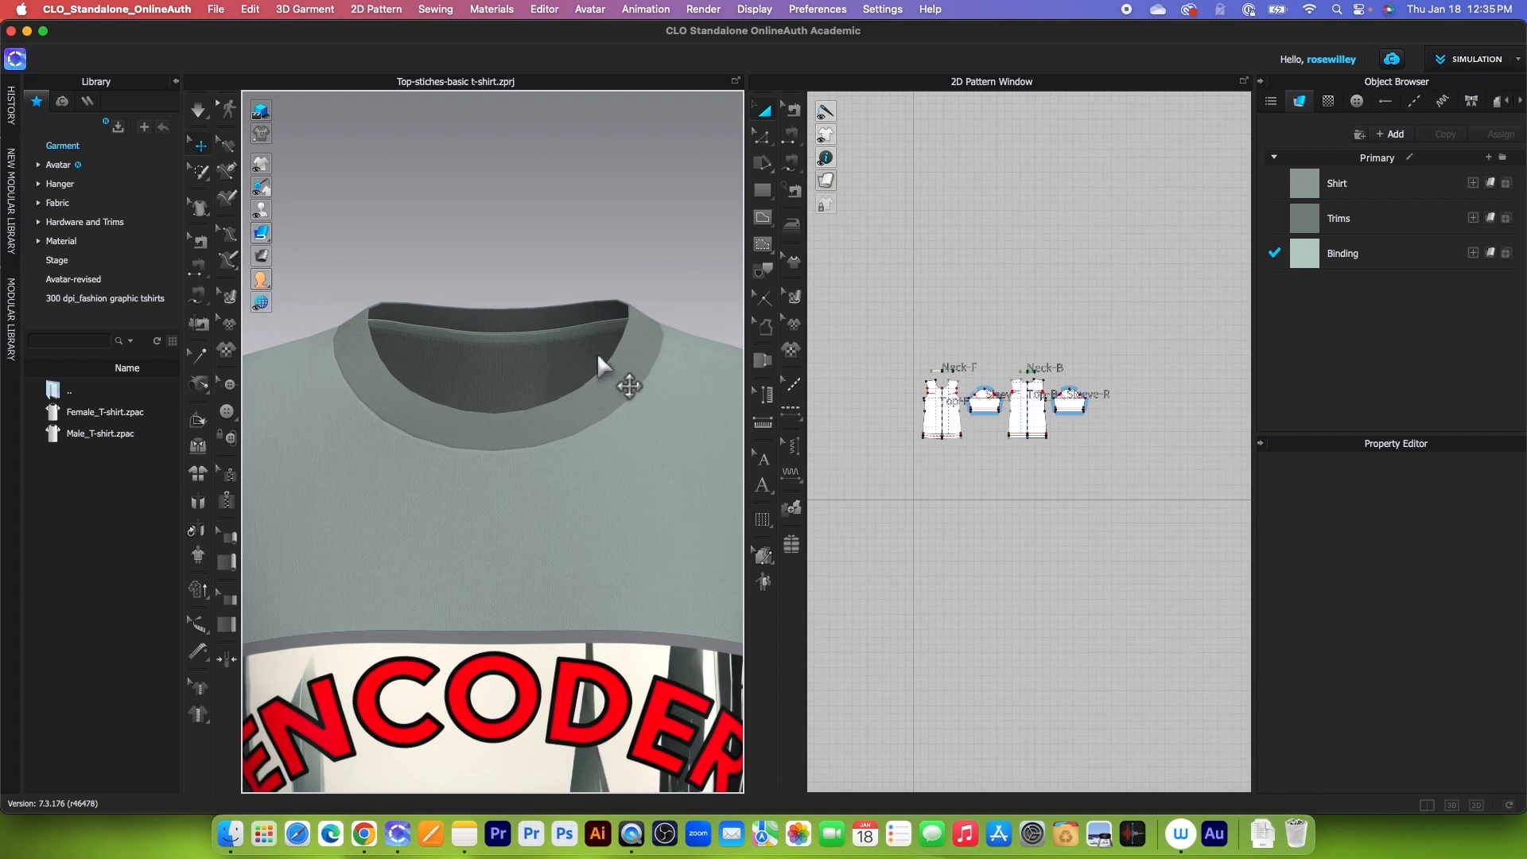
pyautogui.moveTo(597, 352); pyautogui.dragTo(602, 362, button='right')
pyautogui.scroll(3, 612, 387)
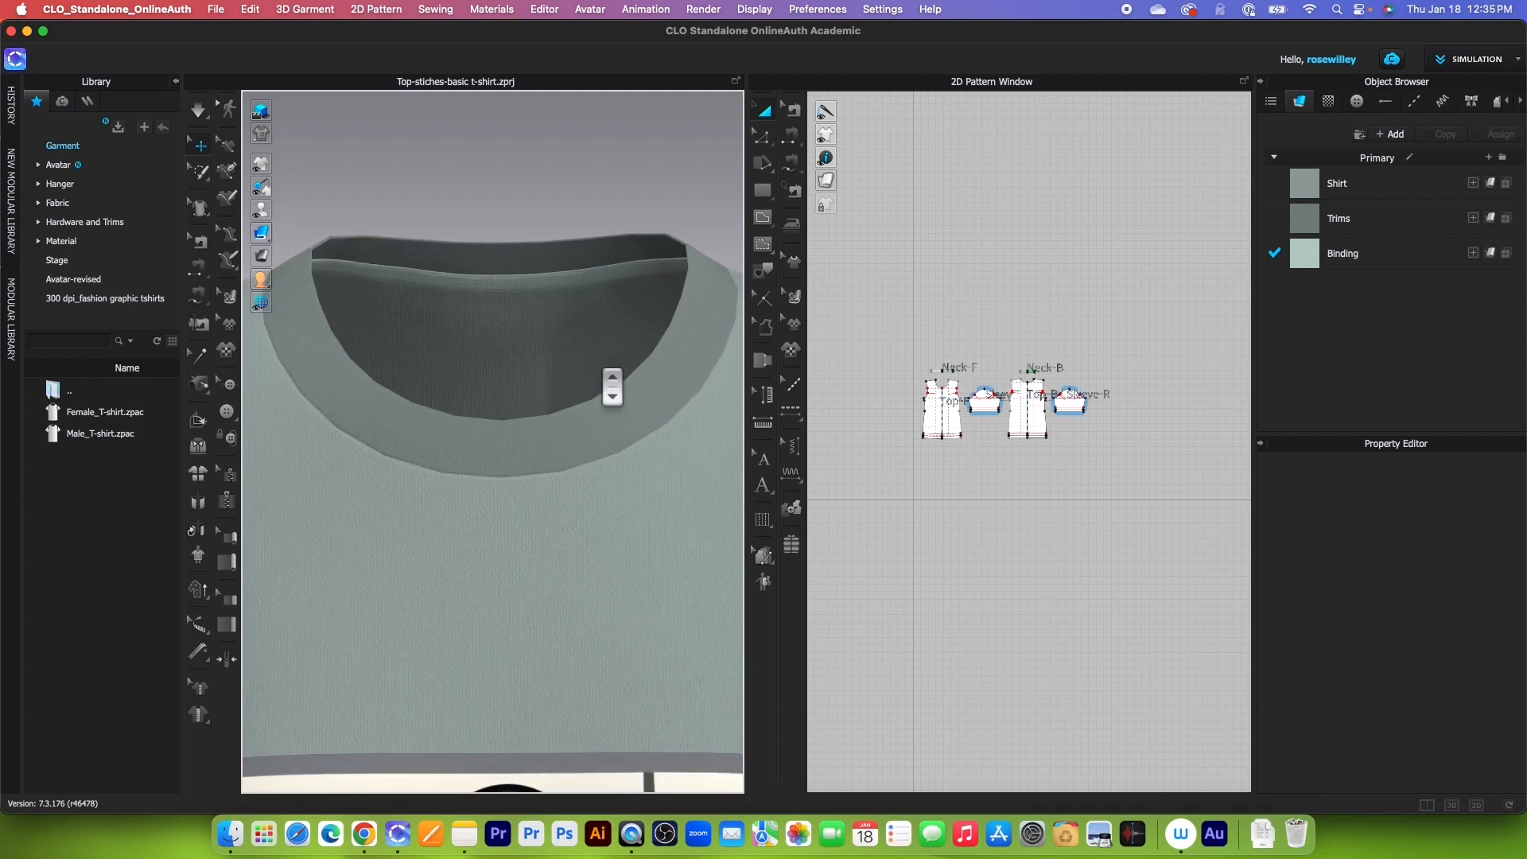
pyautogui.scroll(1, 564, 299)
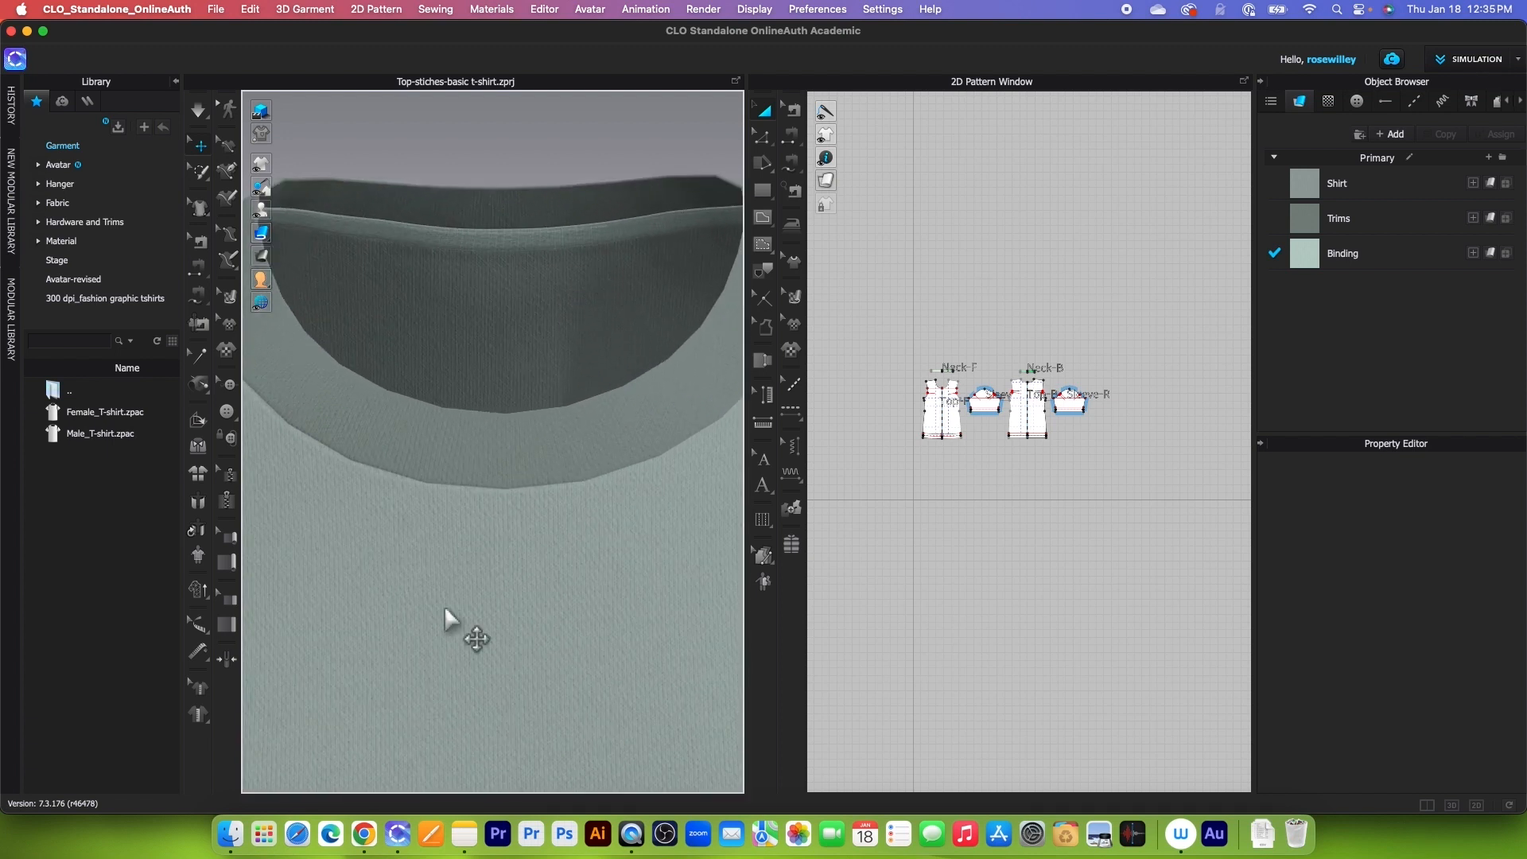
pyautogui.click(364, 834)
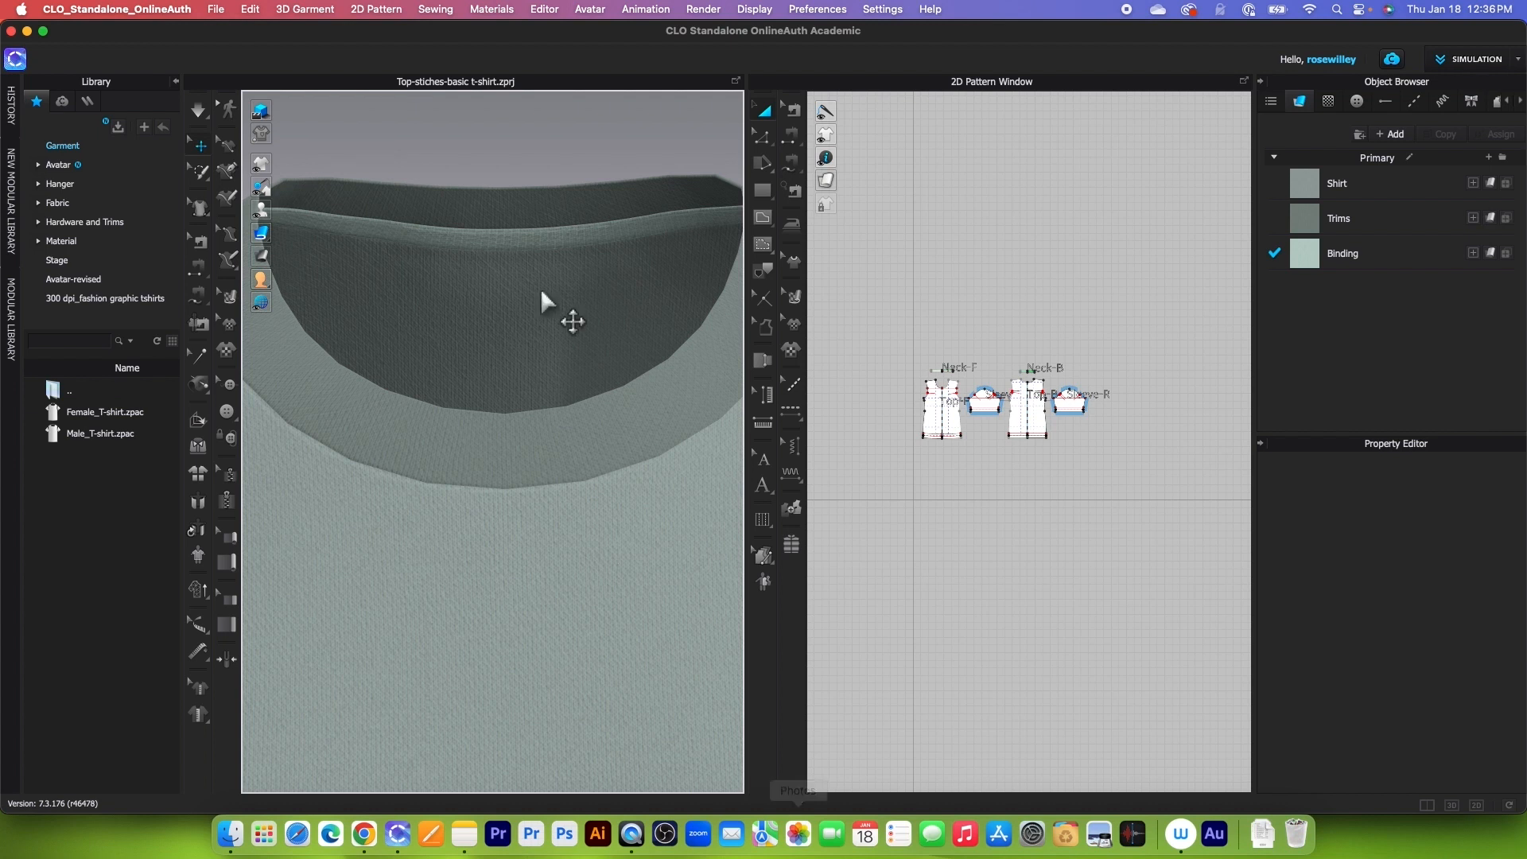
# - Delete the binding from the inside of the back neckline
pyautogui.scroll(-5, 519, 355)
pyautogui.moveTo(579, 500); pyautogui.dragTo(572, 428, button='right')
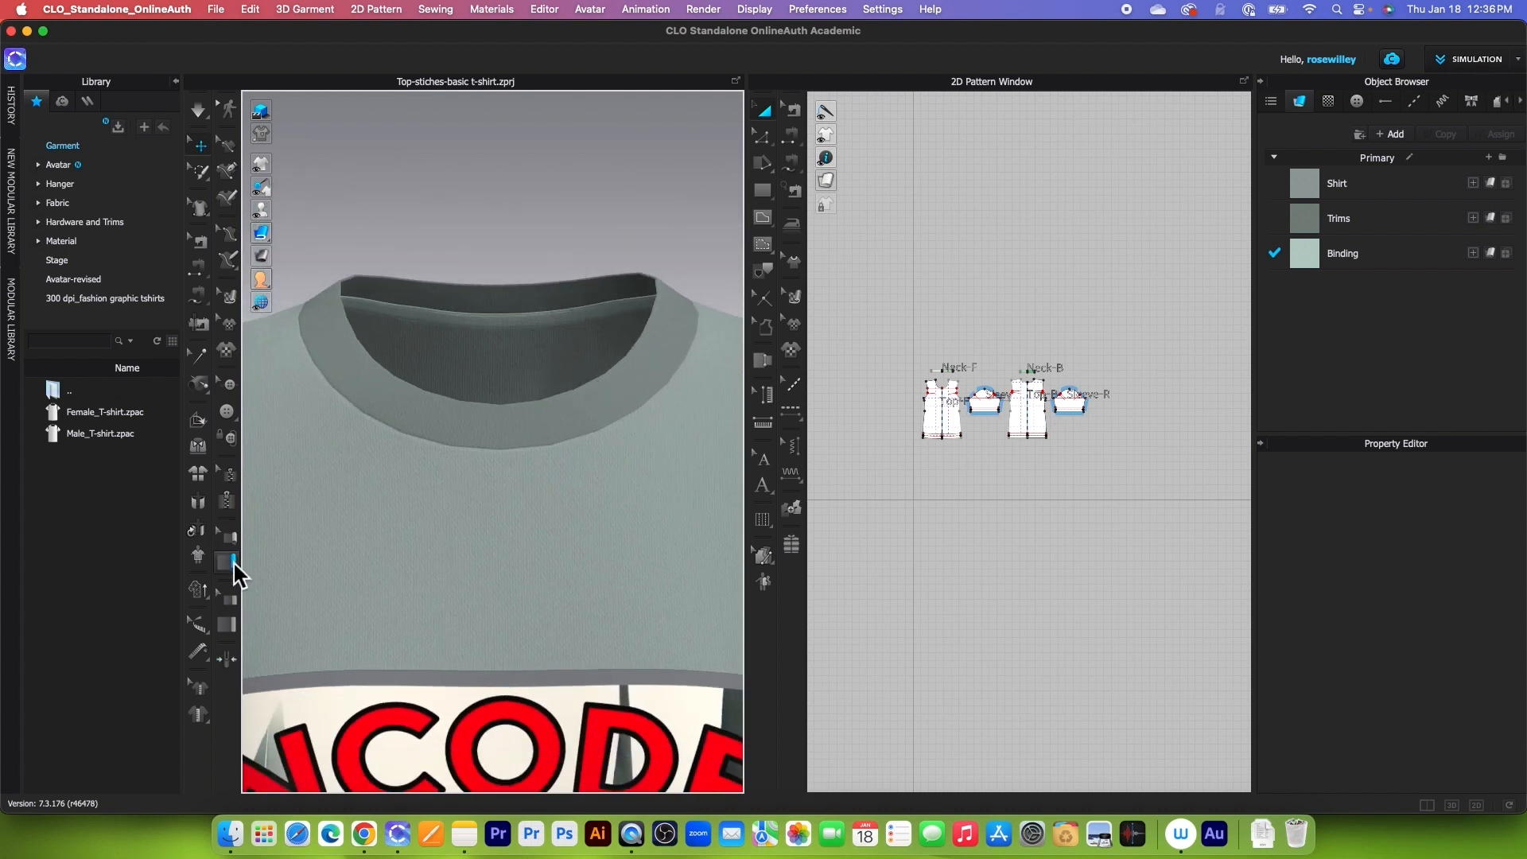
pyautogui.click(235, 604)
pyautogui.click(528, 320)
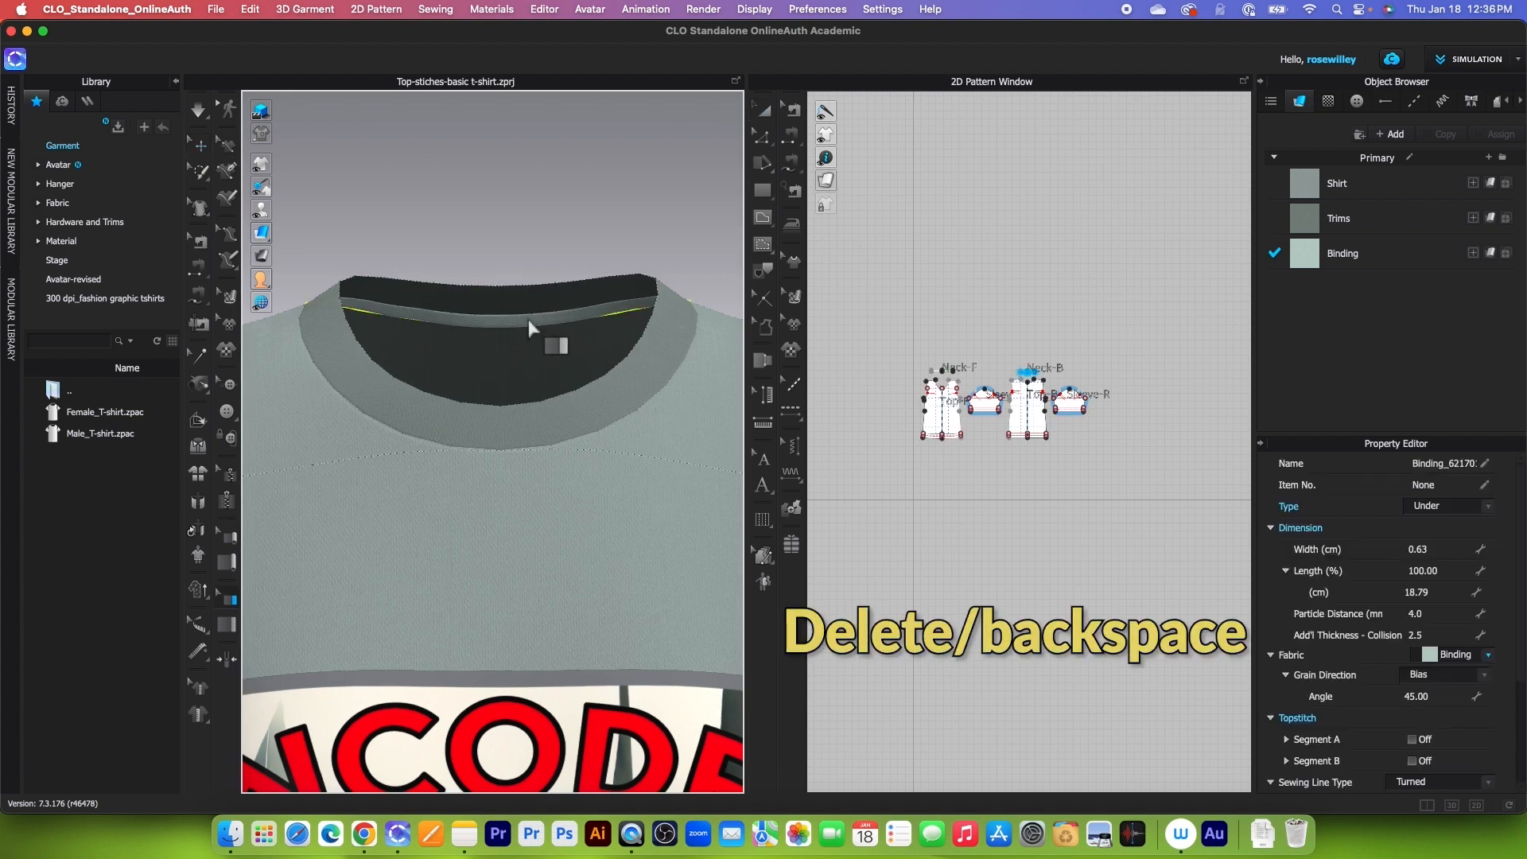
pyautogui.press('Delete')
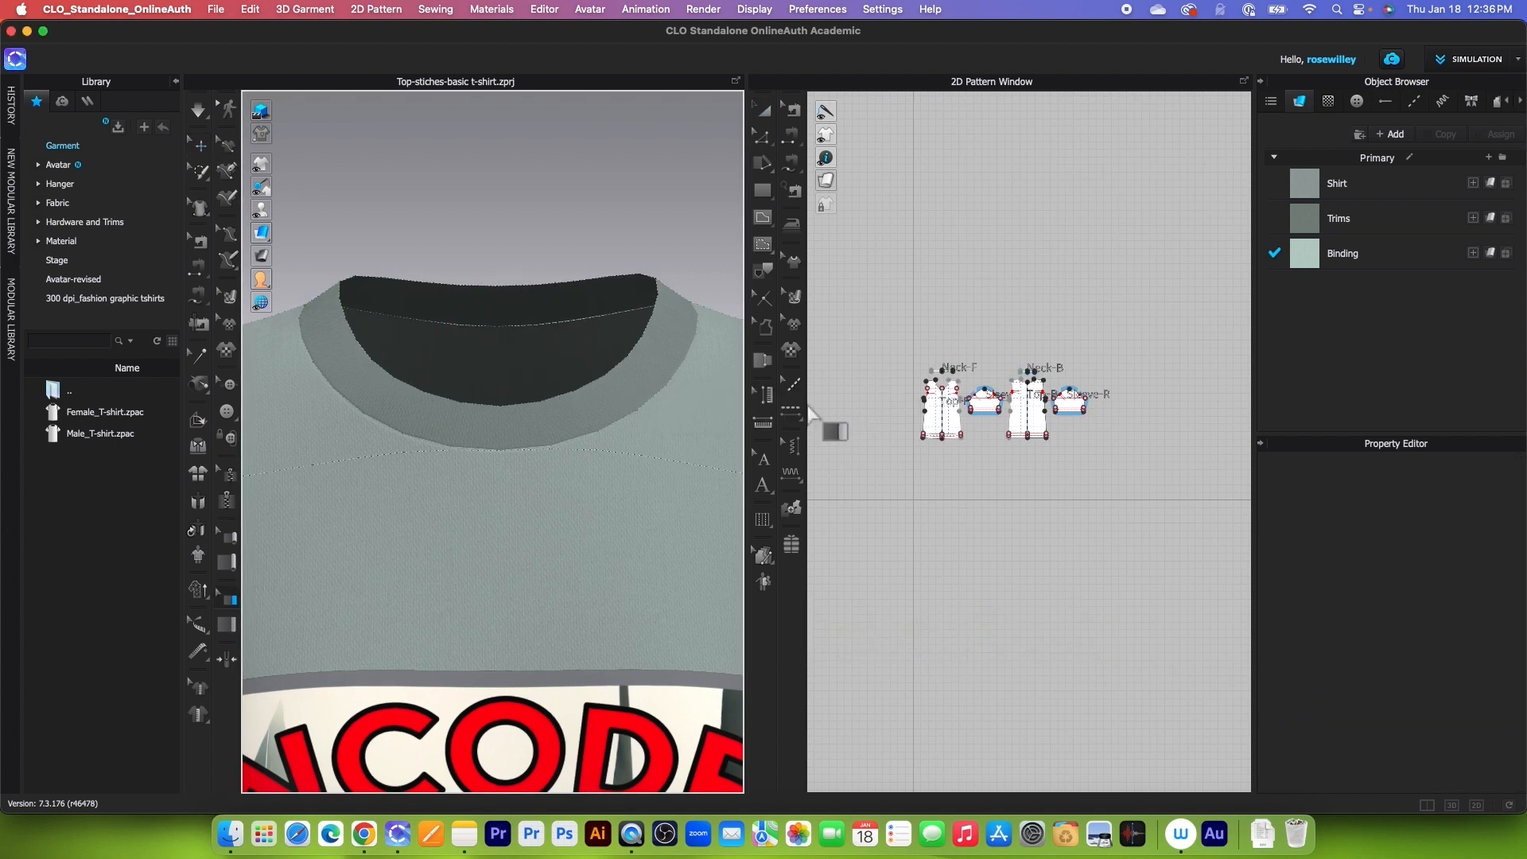
# - Select the front piece Top-F with Transform Pattern and remove its linked editing
pyautogui.scroll(5, 950, 392)
pyautogui.scroll(4, 951, 421)
pyautogui.scroll(-6, 944, 505)
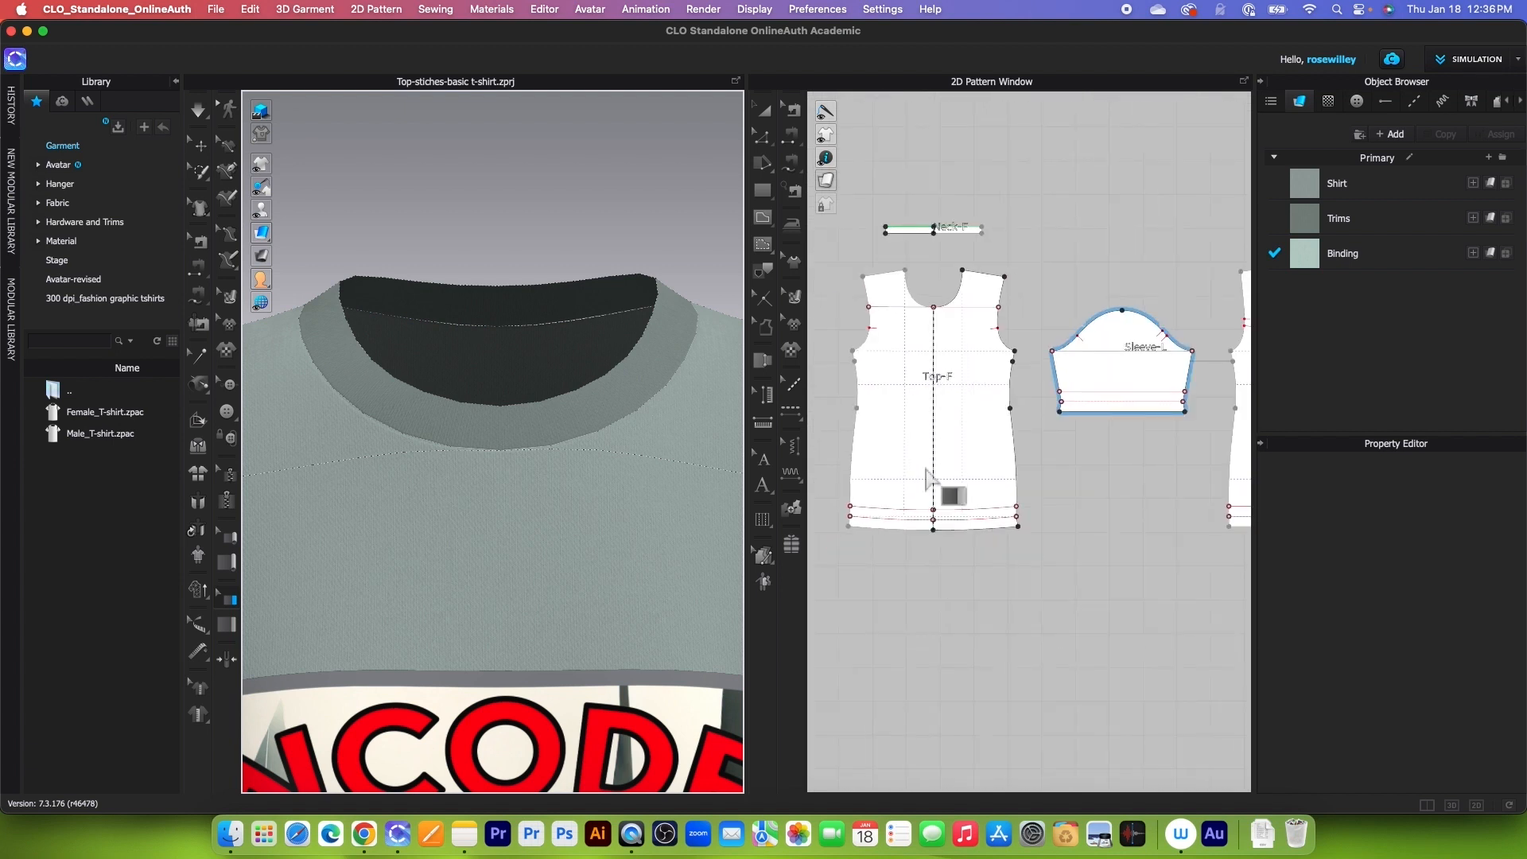
pyautogui.press('a')
pyautogui.scroll(2, 915, 493)
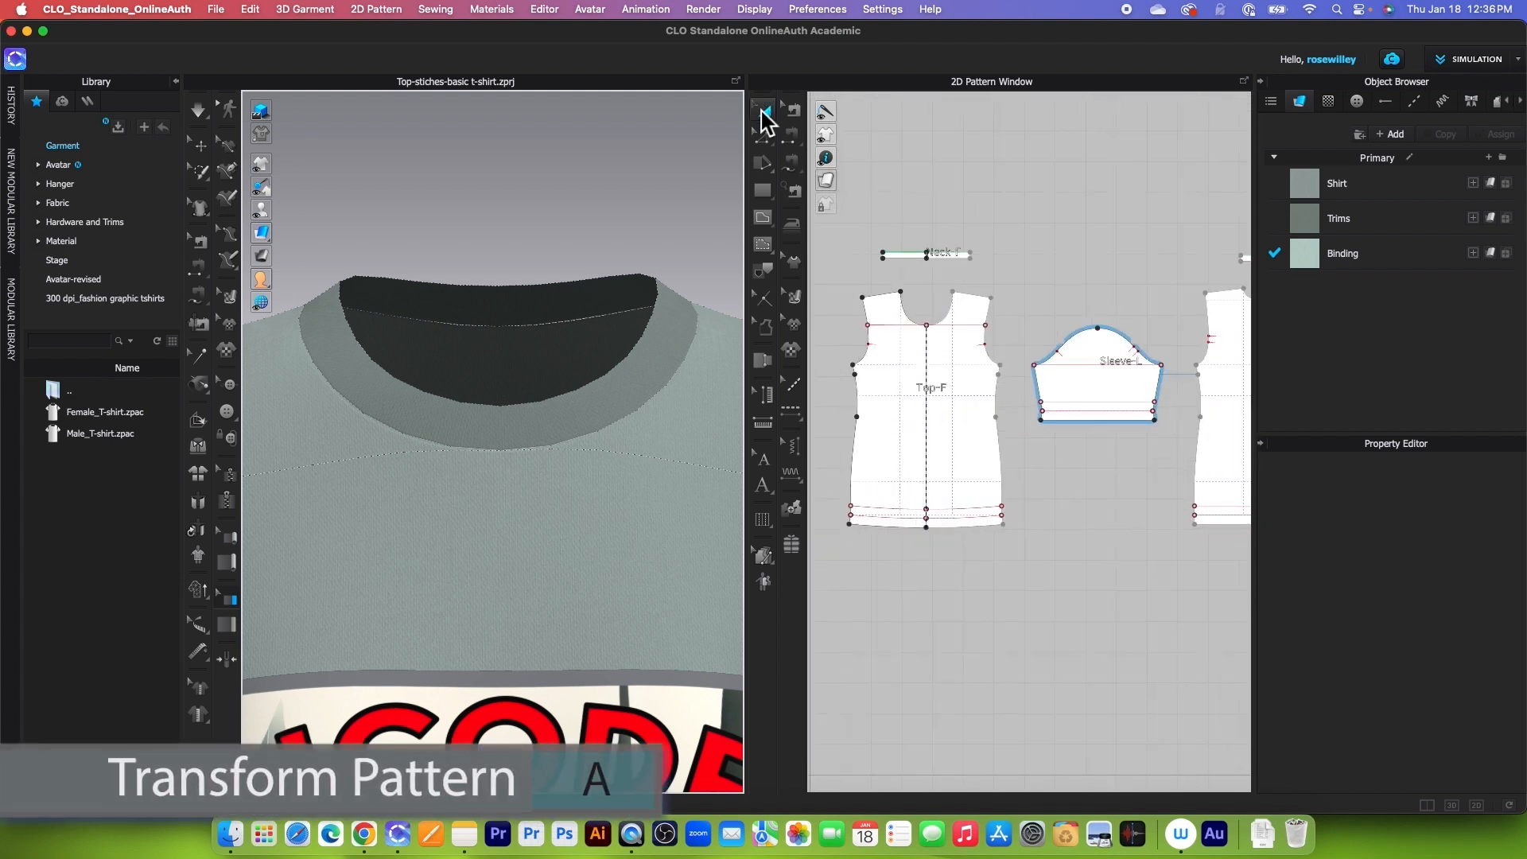
pyautogui.click(968, 436)
pyautogui.rightClick(962, 437)
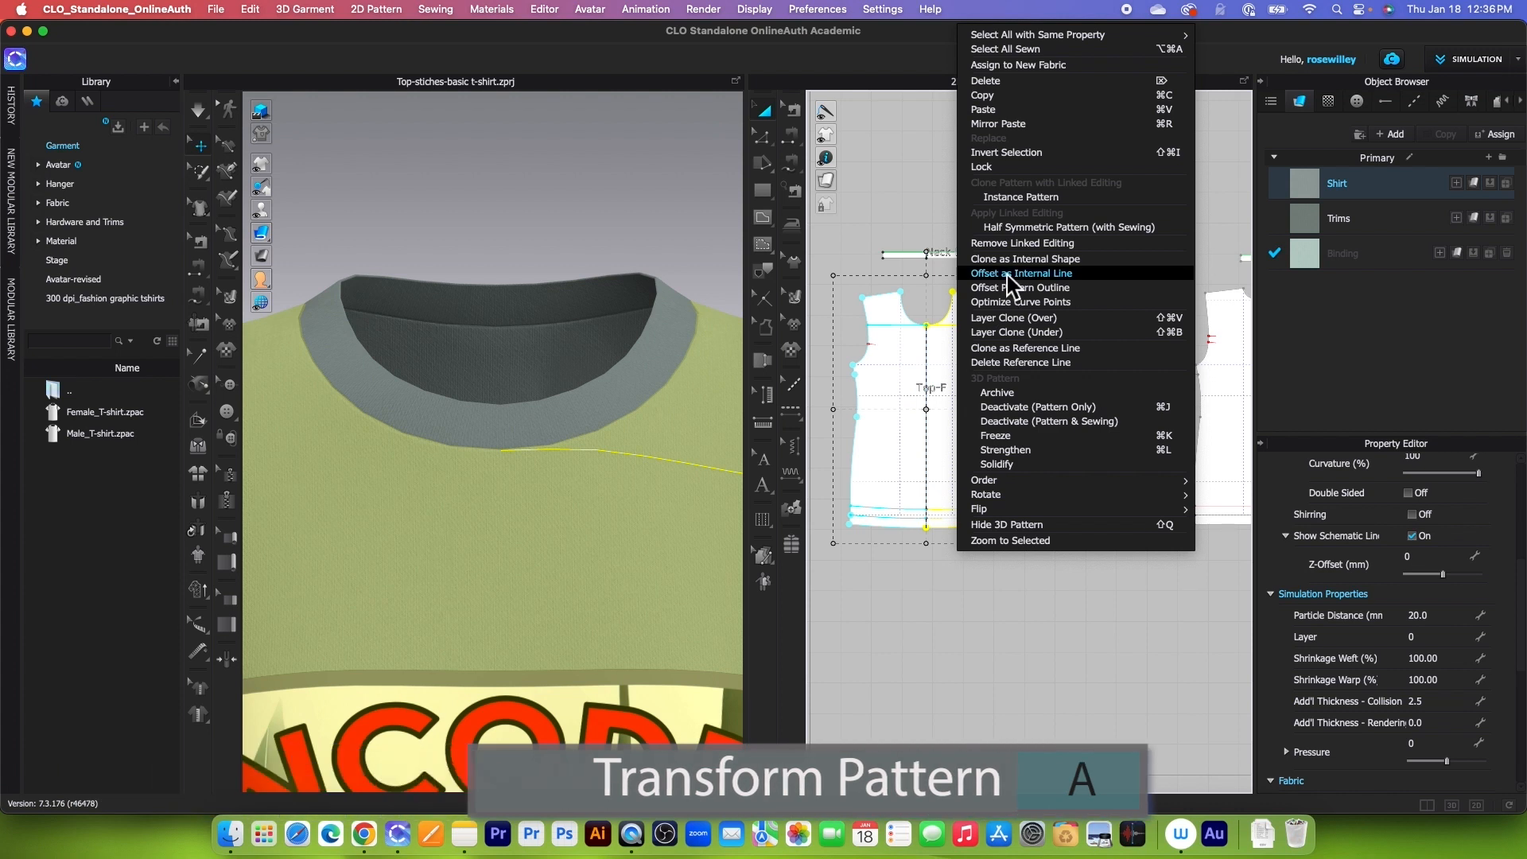
pyautogui.click(1013, 245)
# - Select the back piece Top-B and remove its linked editing
pyautogui.scroll(-4, 861, 412)
pyautogui.scroll(5, 1054, 419)
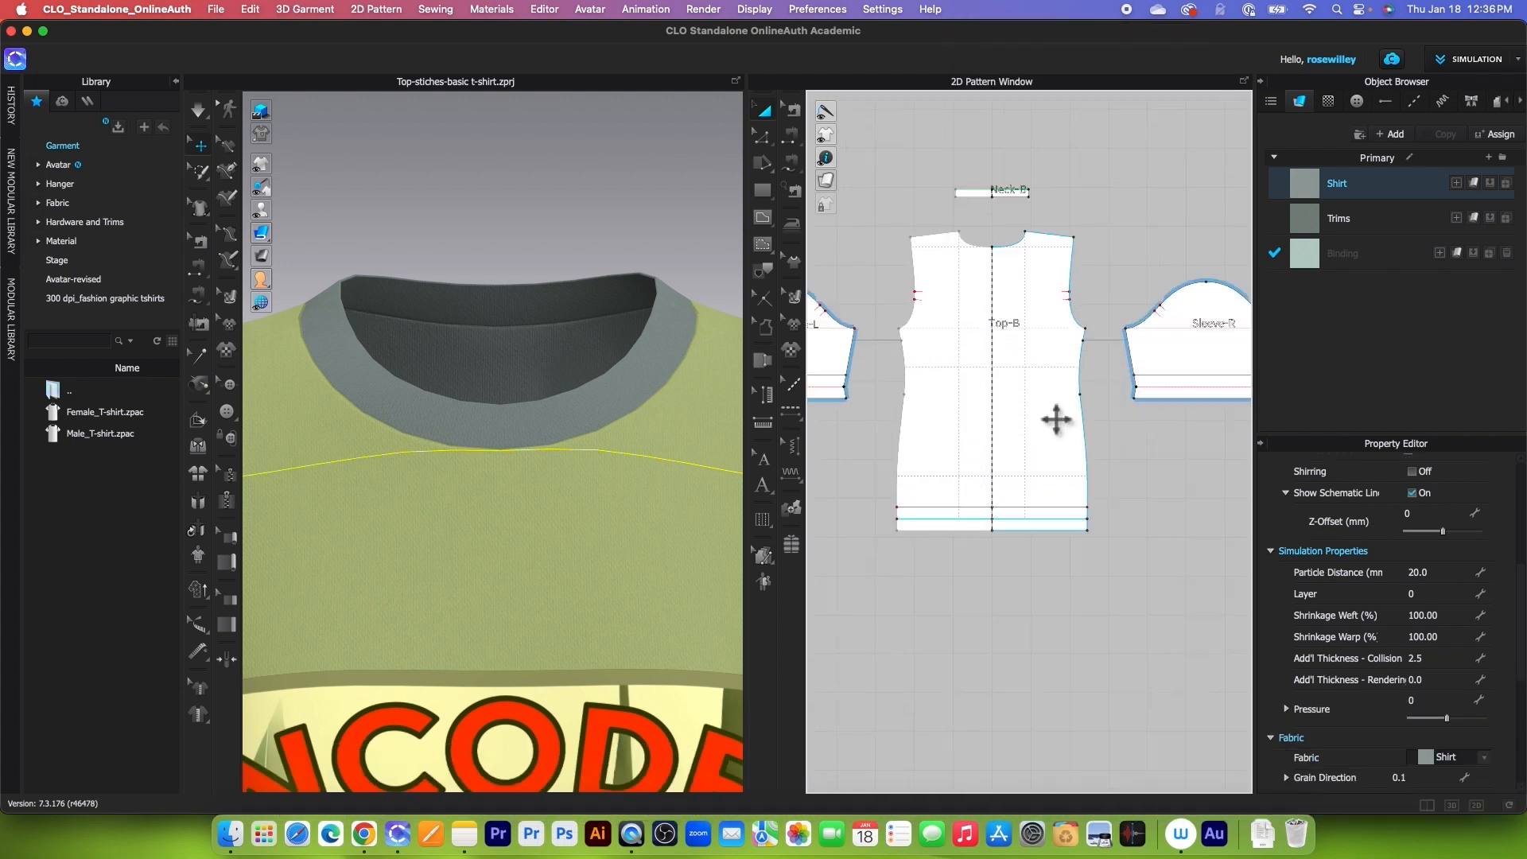
pyautogui.click(1056, 419)
pyautogui.rightClick(1054, 417)
pyautogui.click(1126, 244)
# - With Edit Pattern, convert the centre point of the back neckline on Top-B to a curve point
pyautogui.scroll(5, 969, 232)
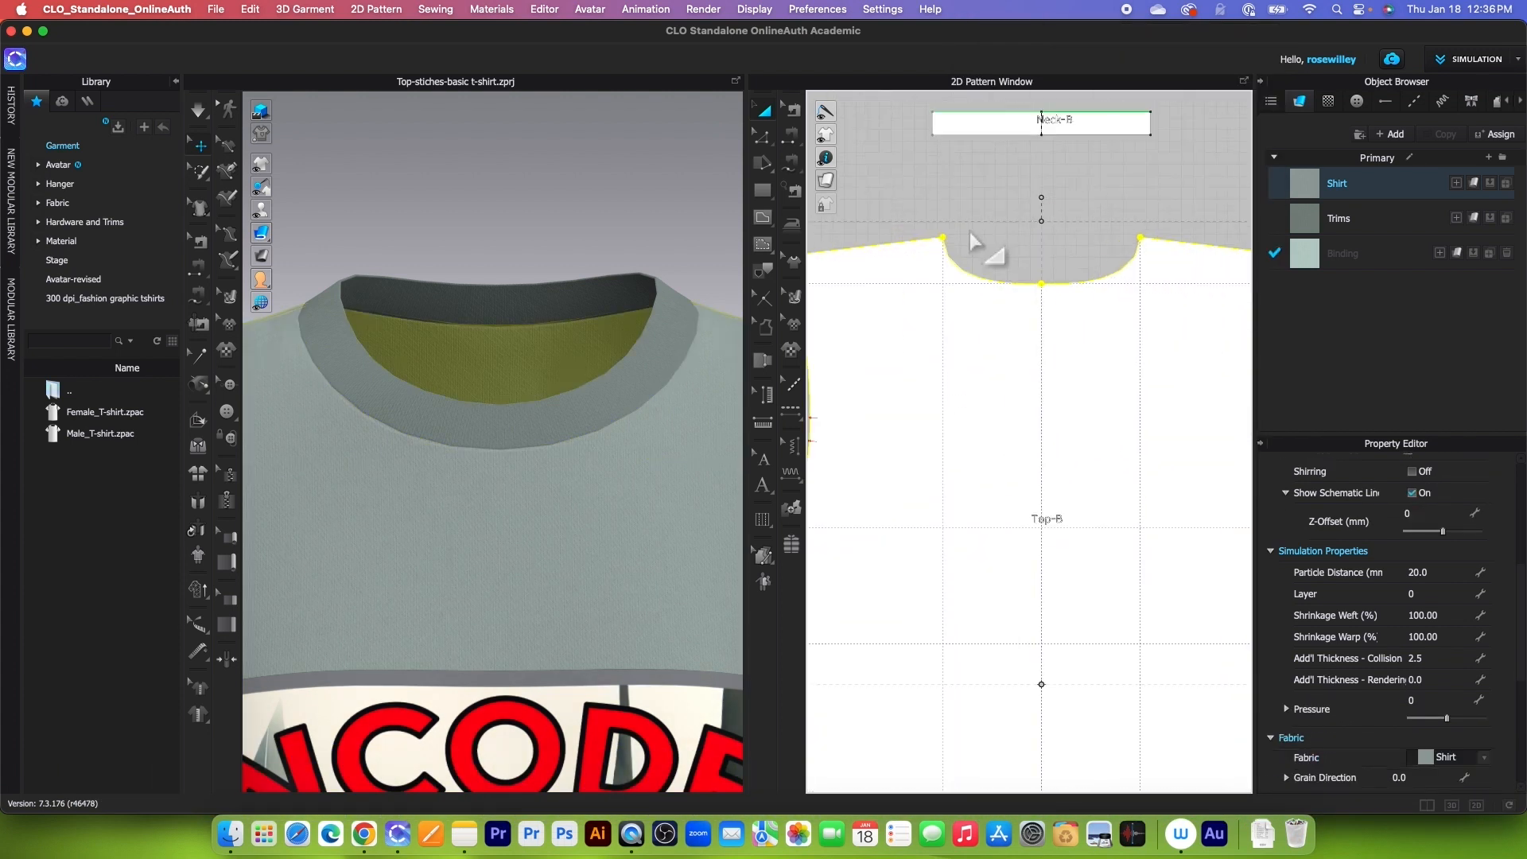
pyautogui.press('z')
pyautogui.click(762, 142)
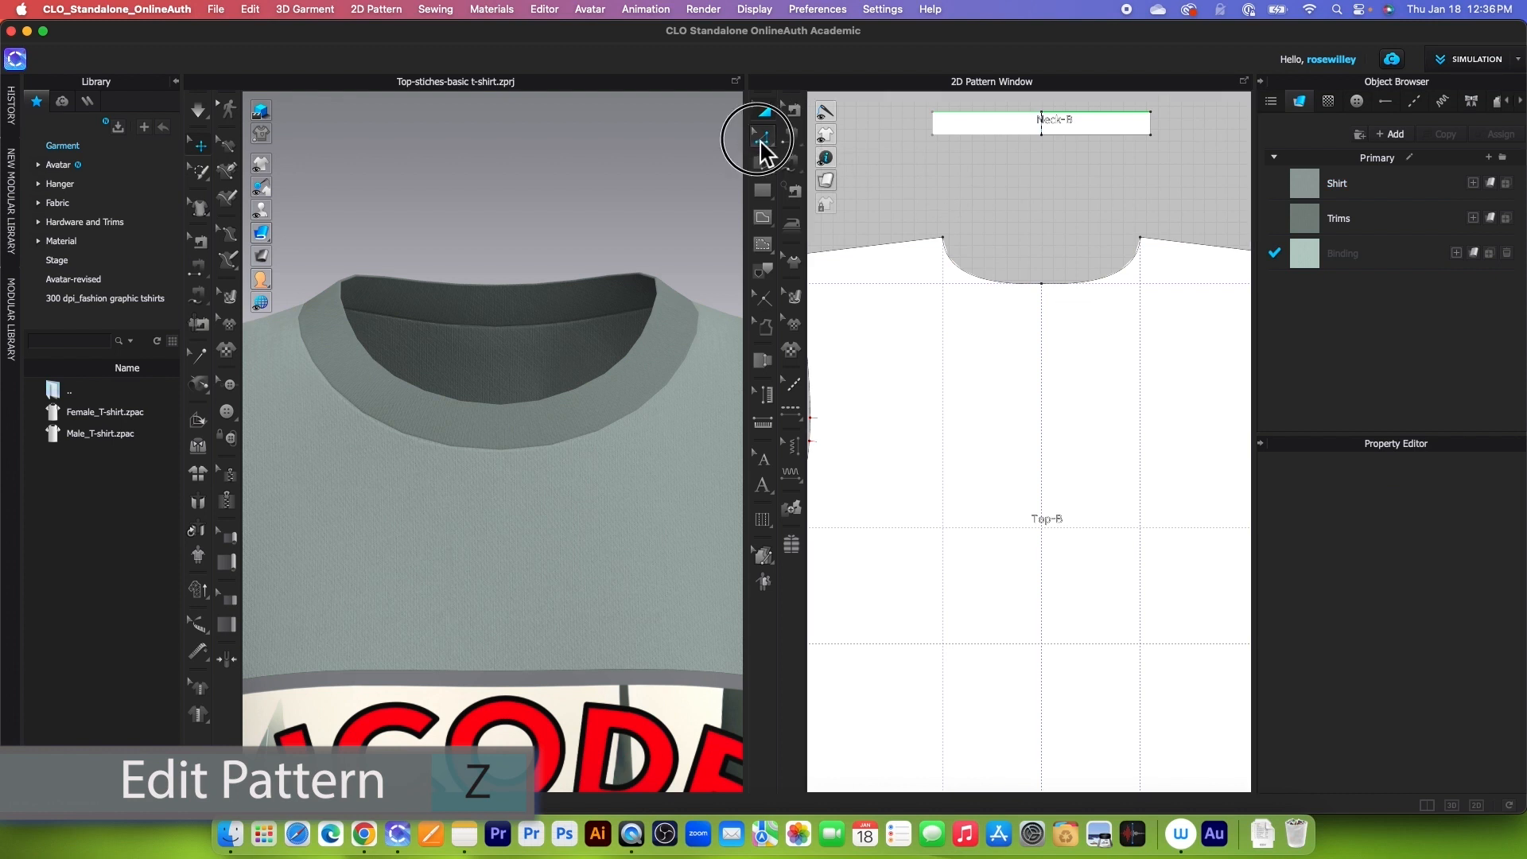
pyautogui.click(1040, 283)
pyautogui.rightClick(1041, 283)
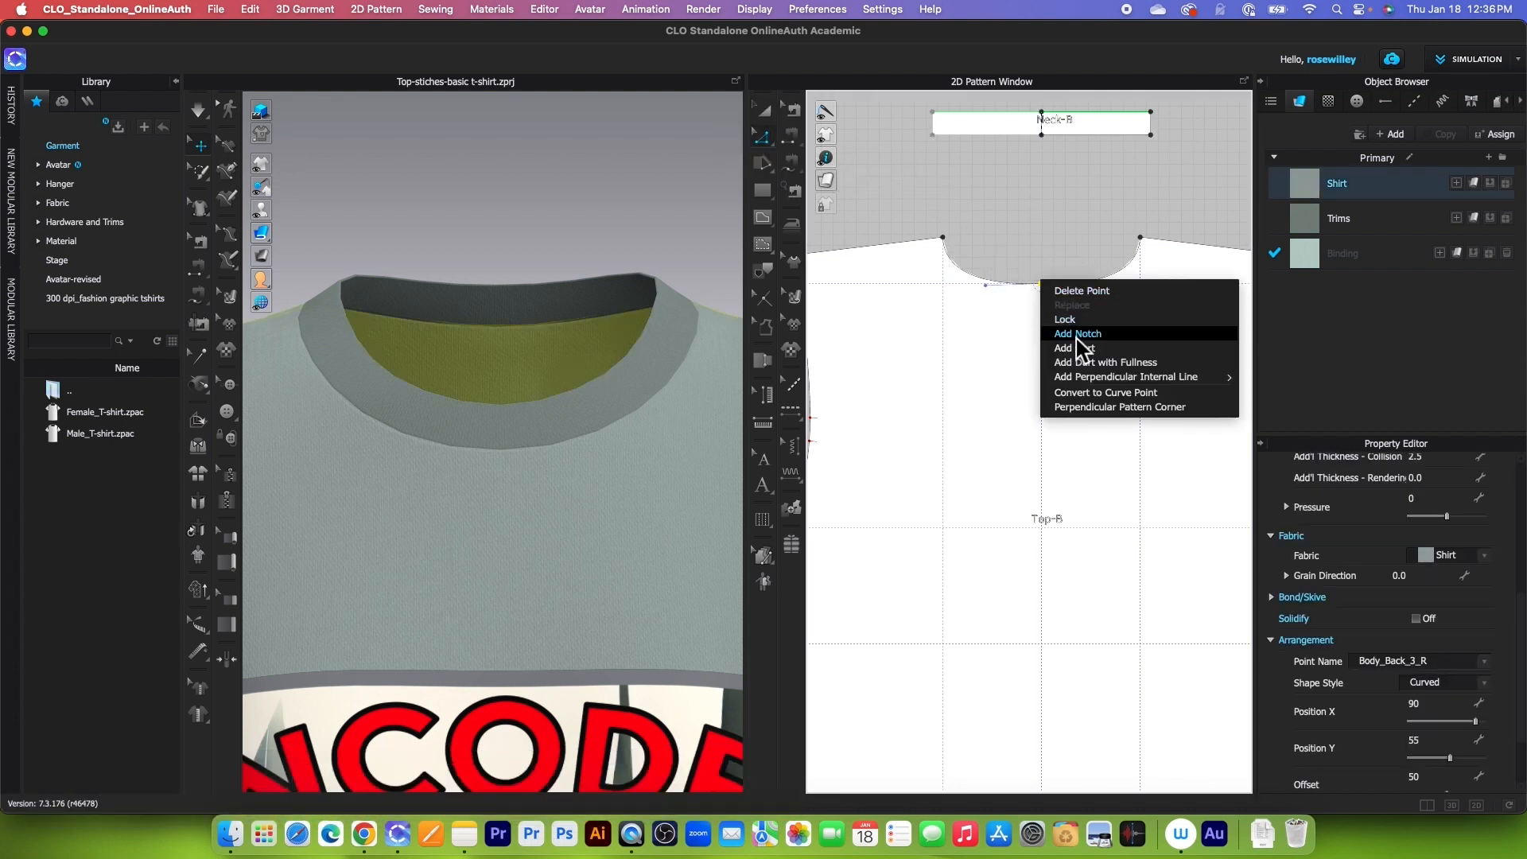
pyautogui.click(1038, 334)
# - Convert both segments of the horizontal internal line at the neckline's centre point on Top-F to a baseline
pyautogui.scroll(-10, 1080, 362)
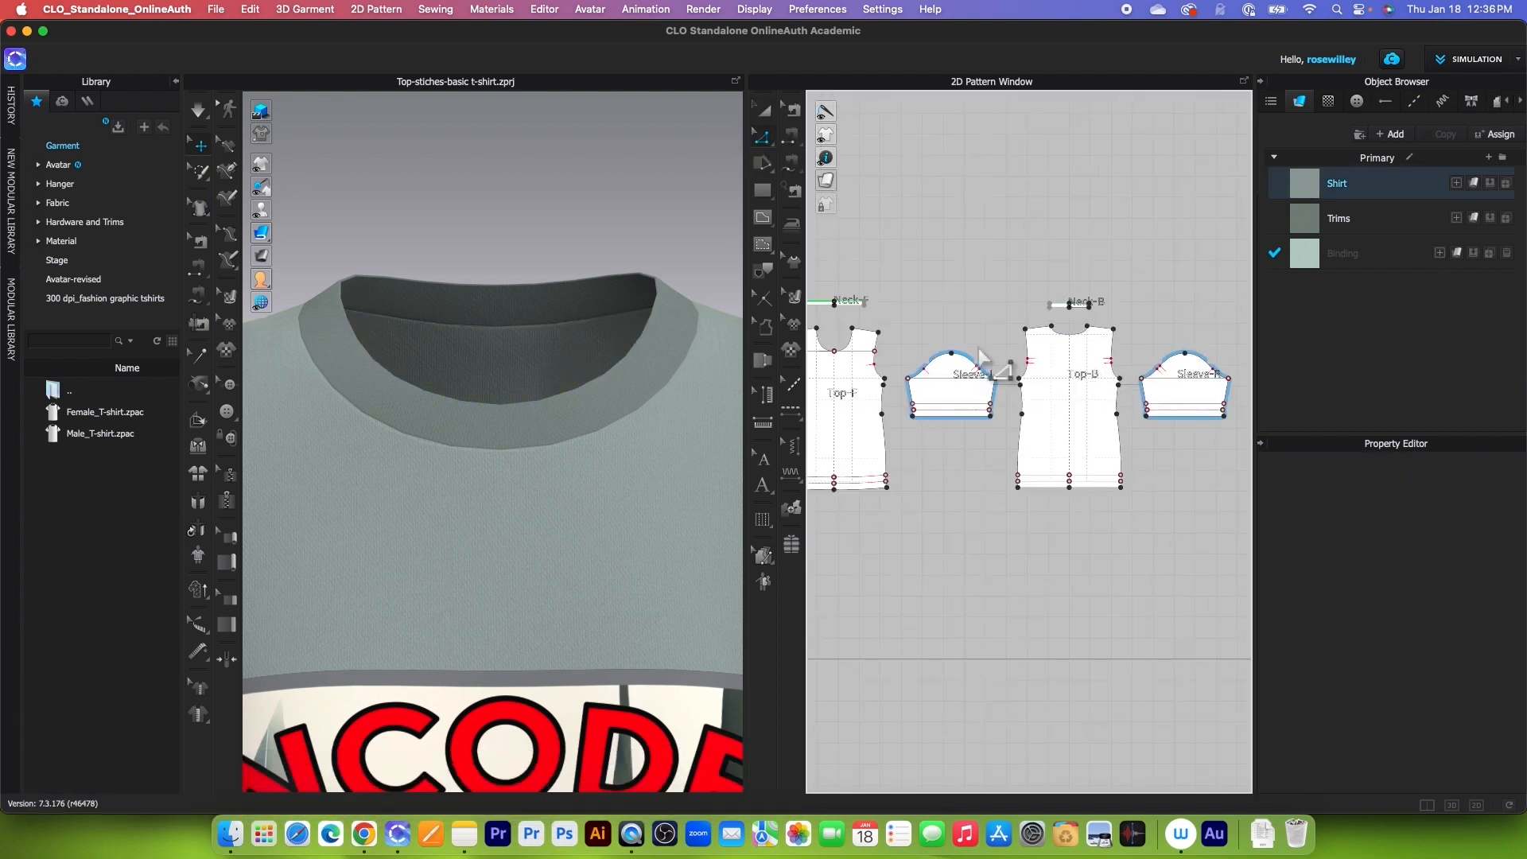
pyautogui.scroll(-3, 1033, 361)
pyautogui.scroll(10, 919, 348)
pyautogui.scroll(-2, 948, 358)
pyautogui.click(995, 368)
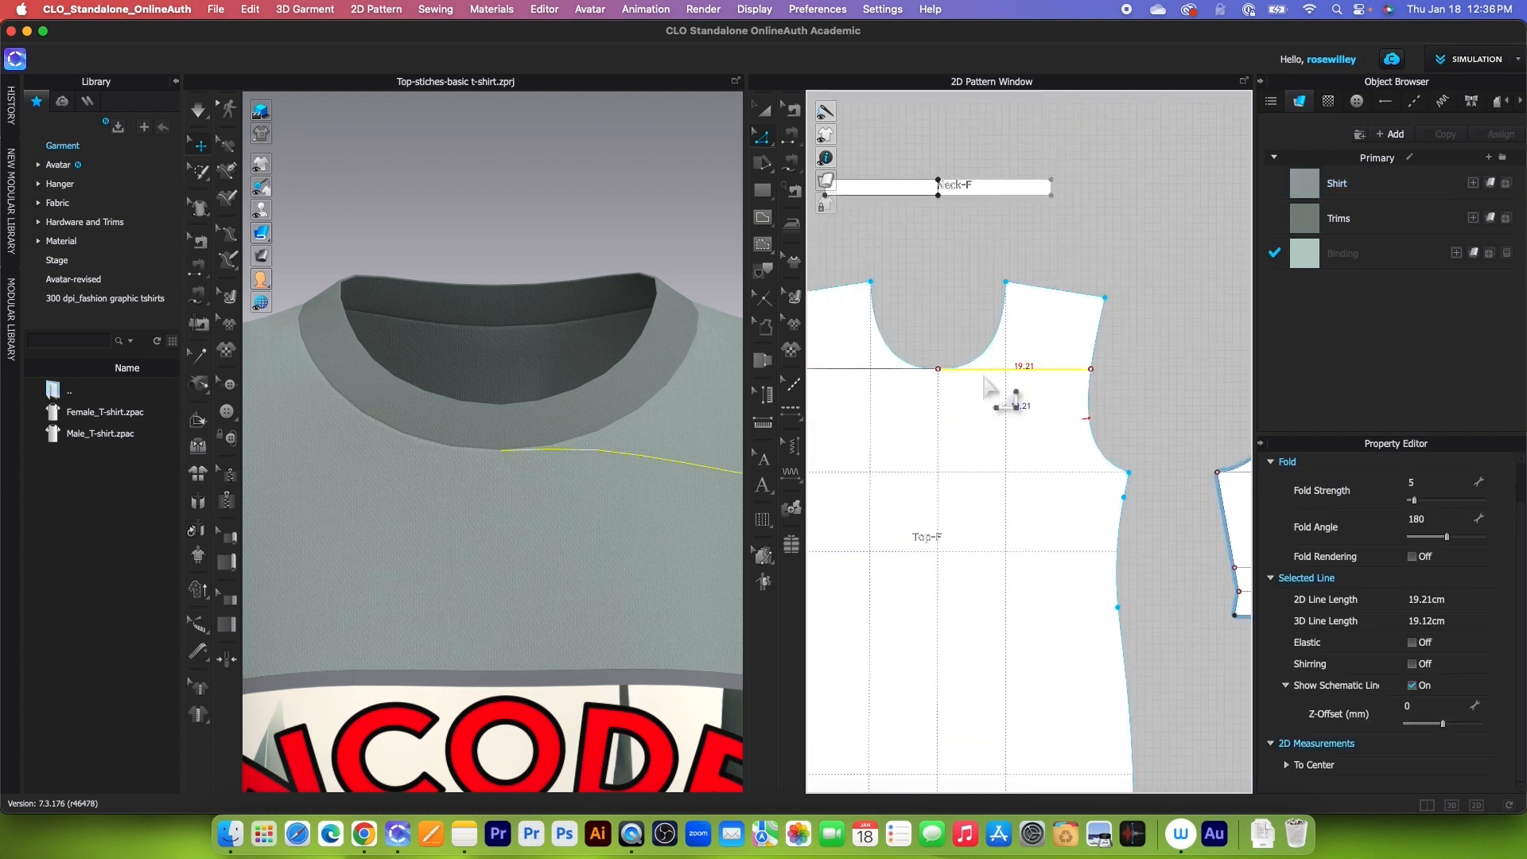
pyautogui.rightClick(871, 374)
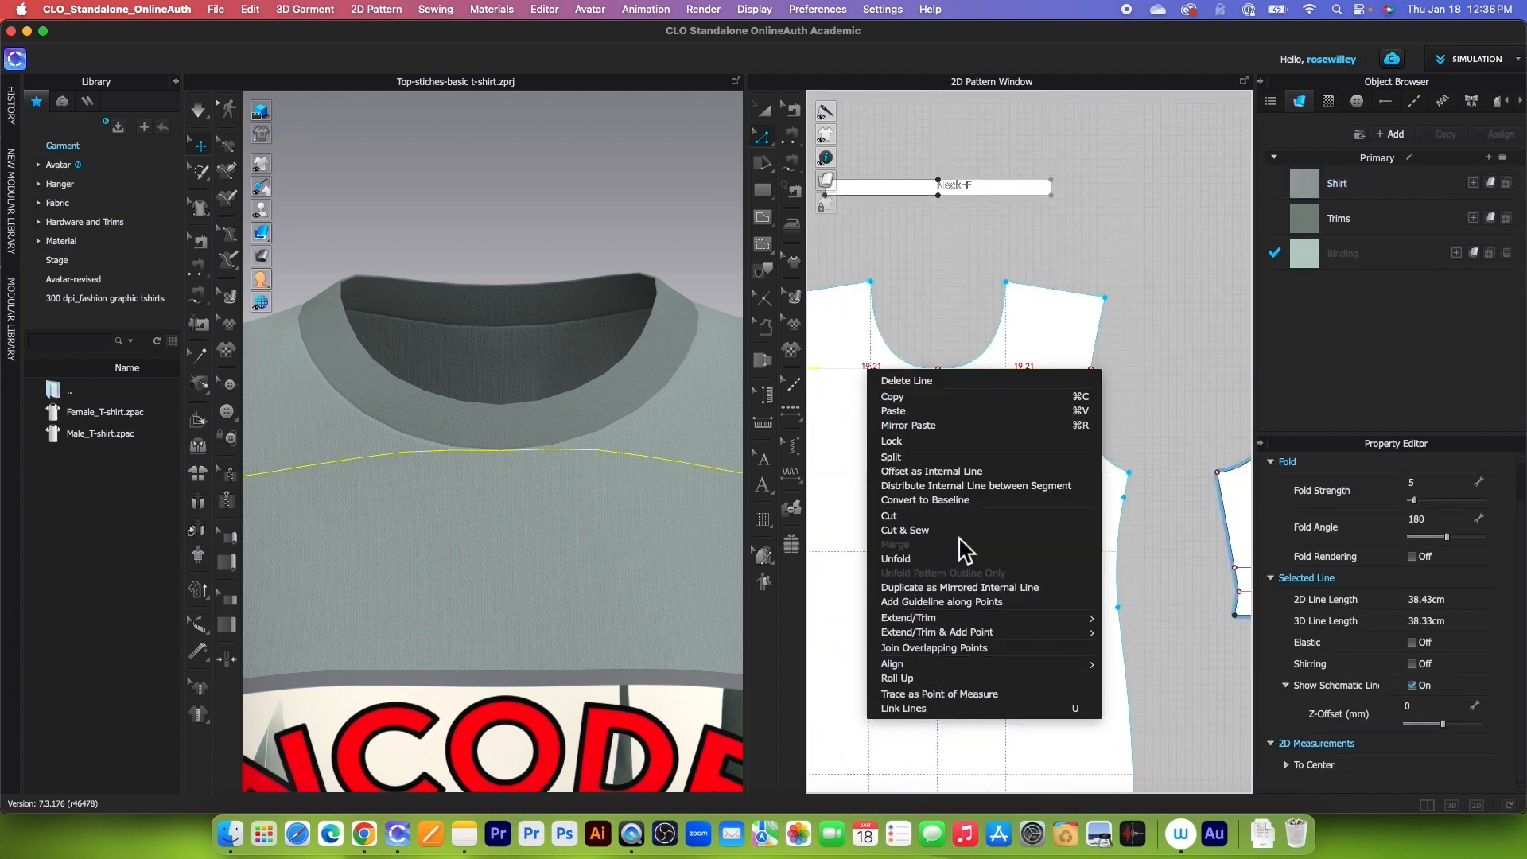
pyautogui.click(965, 503)
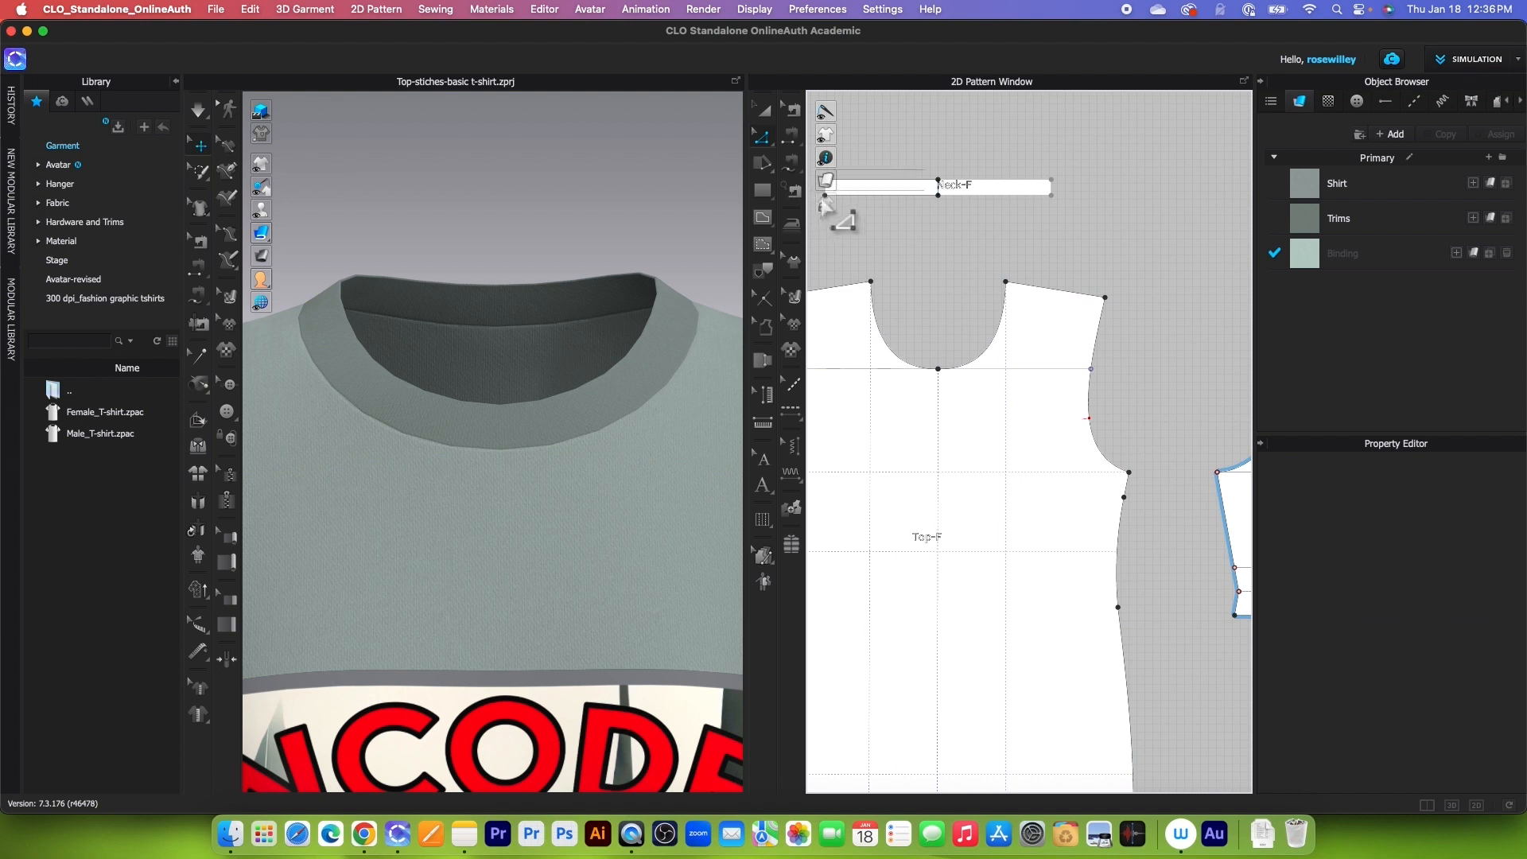
# - Convert the centre point of the front neckline on Top-F to a curve point
pyautogui.click(940, 374)
pyautogui.click(852, 239)
pyautogui.click(828, 204)
pyautogui.click(893, 203)
pyautogui.click(914, 342)
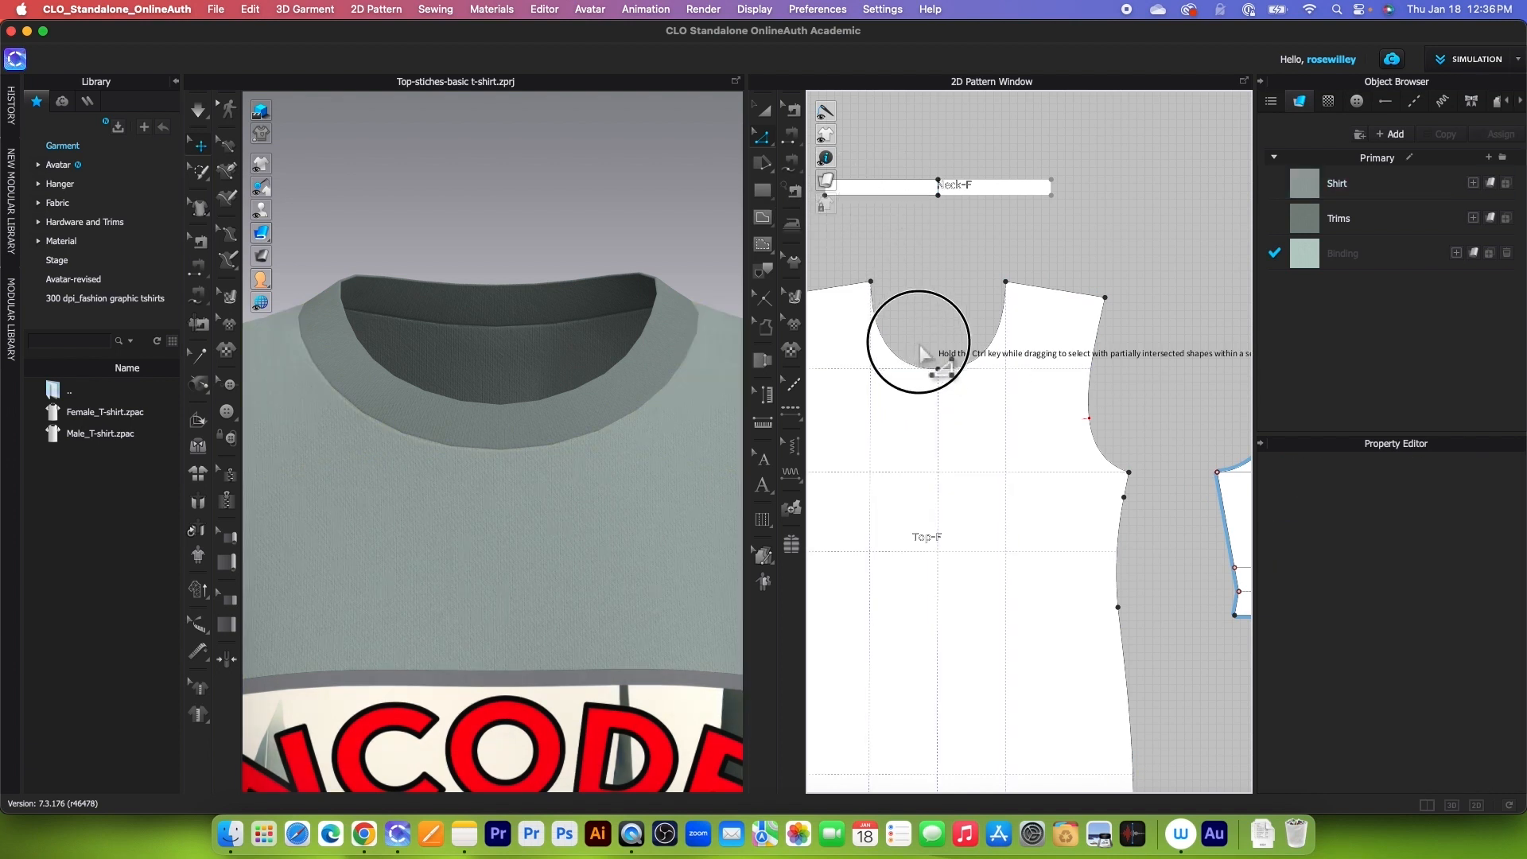
pyautogui.click(939, 370)
pyautogui.rightClick(940, 371)
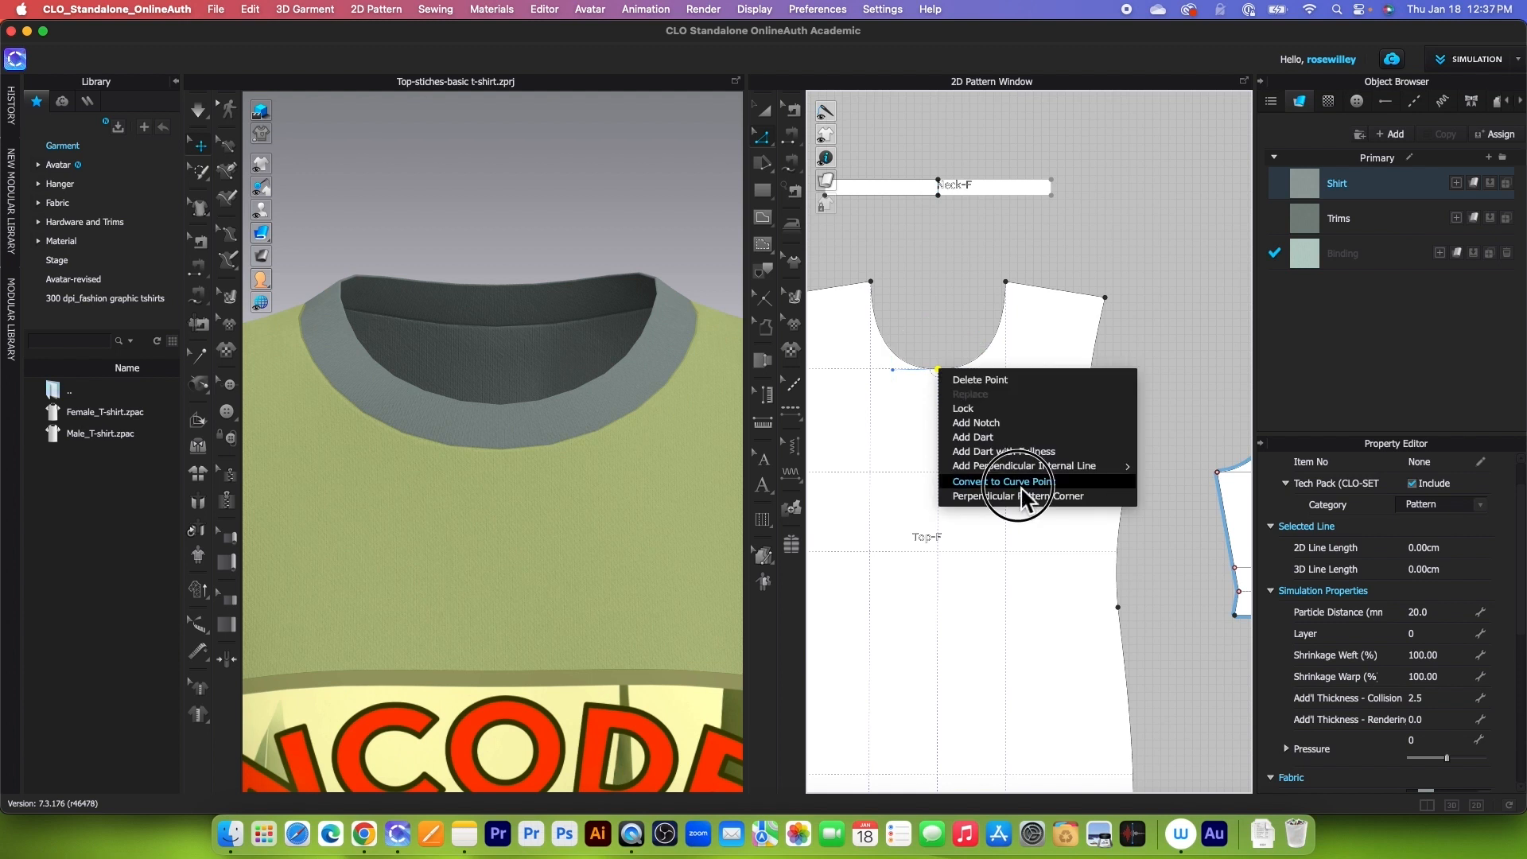
pyautogui.click(877, 385)
# - Offset the back neckline of Top-B as a single internal line, keeping it extended to the shoulder seams
pyautogui.scroll(-8, 895, 392)
pyautogui.scroll(9, 1107, 380)
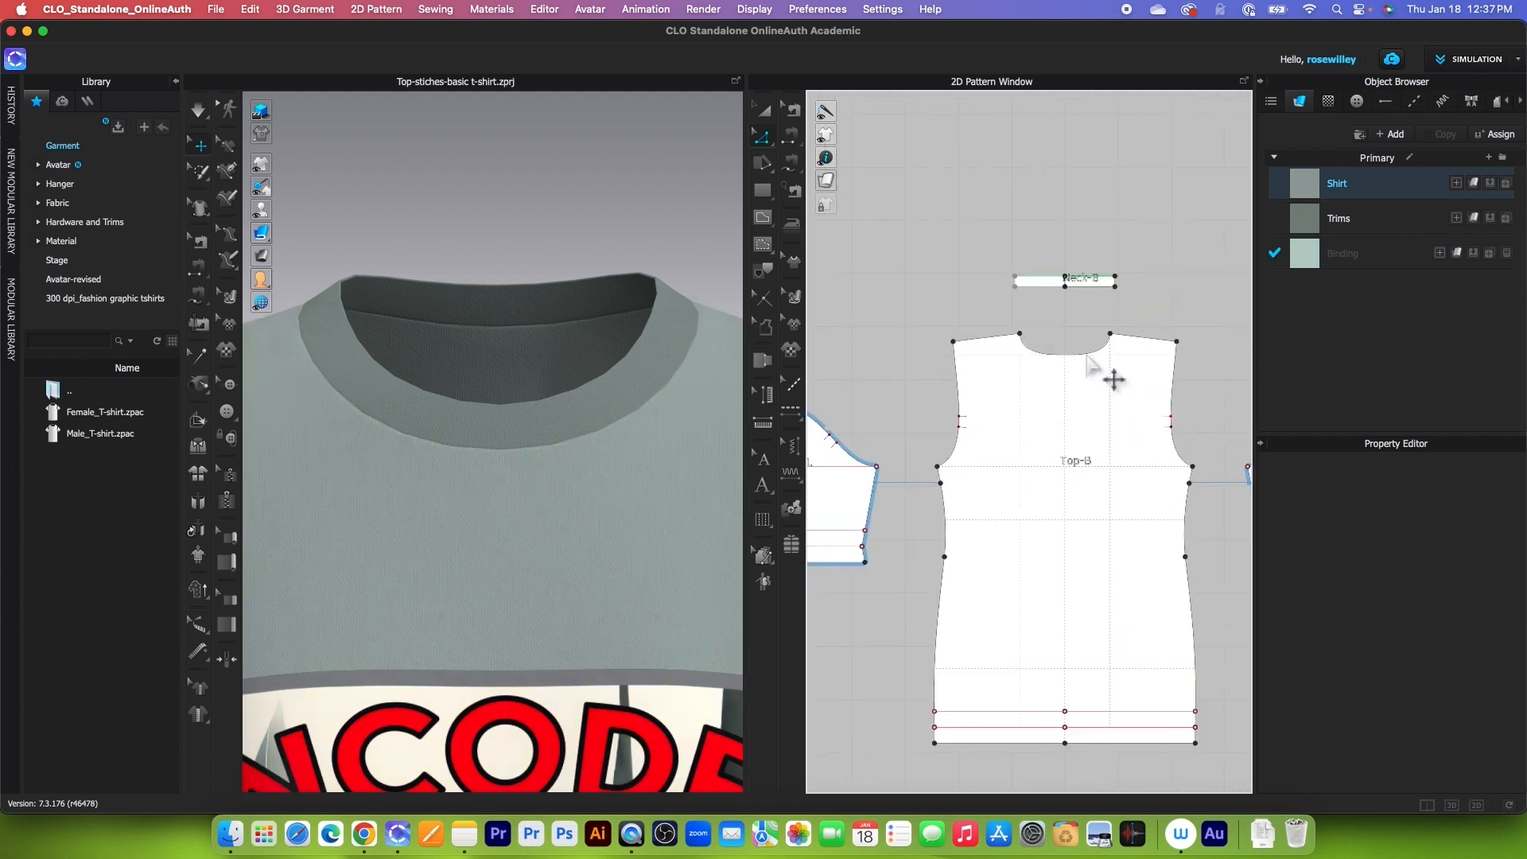
pyautogui.scroll(-6, 1098, 342)
pyautogui.scroll(6, 1013, 375)
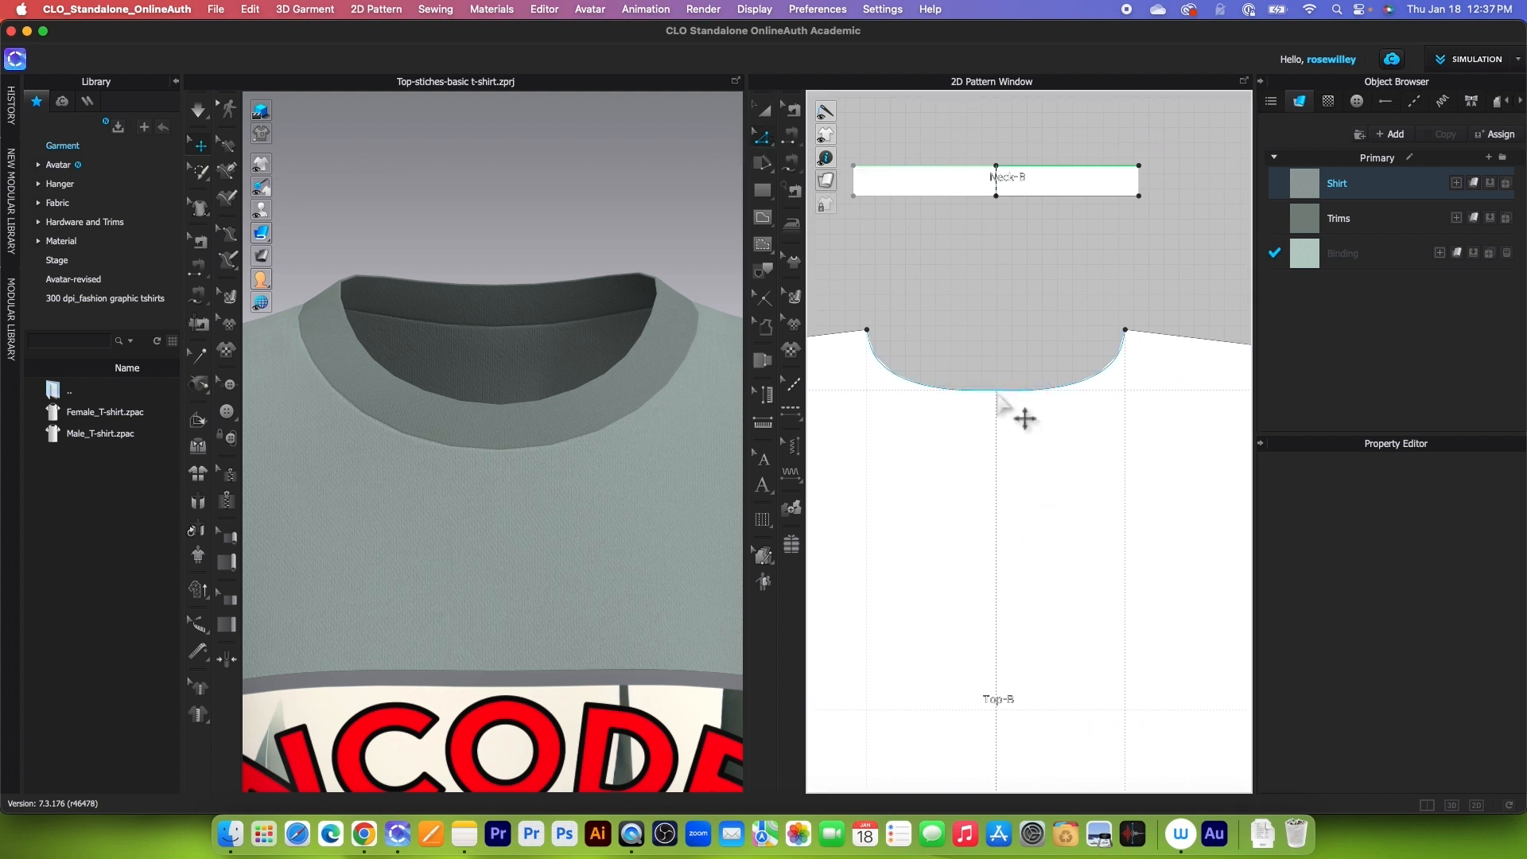
pyautogui.click(999, 391)
pyautogui.rightClick(1000, 395)
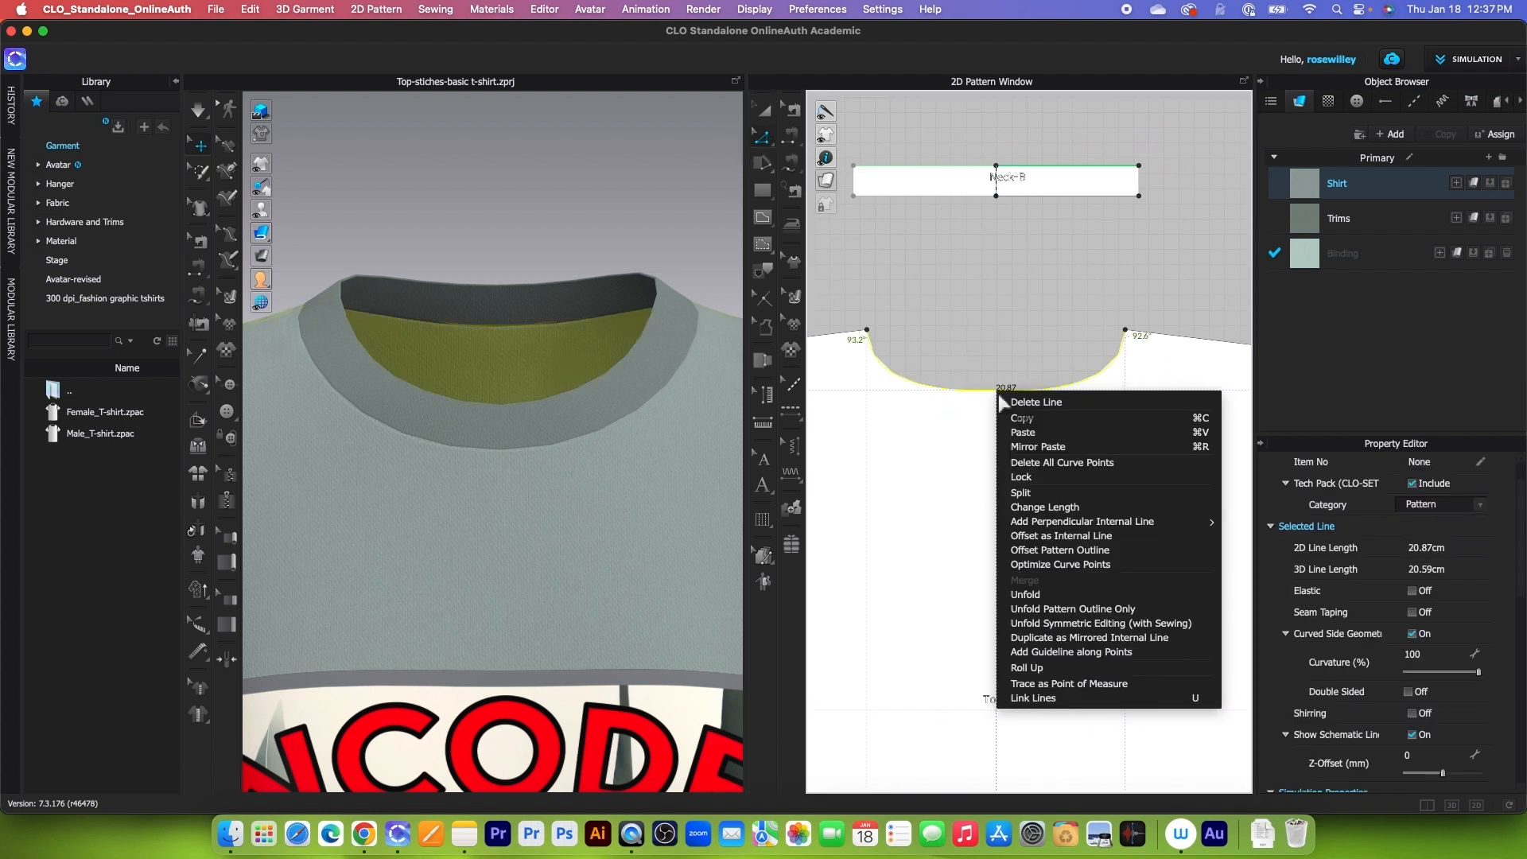
pyautogui.click(1082, 538)
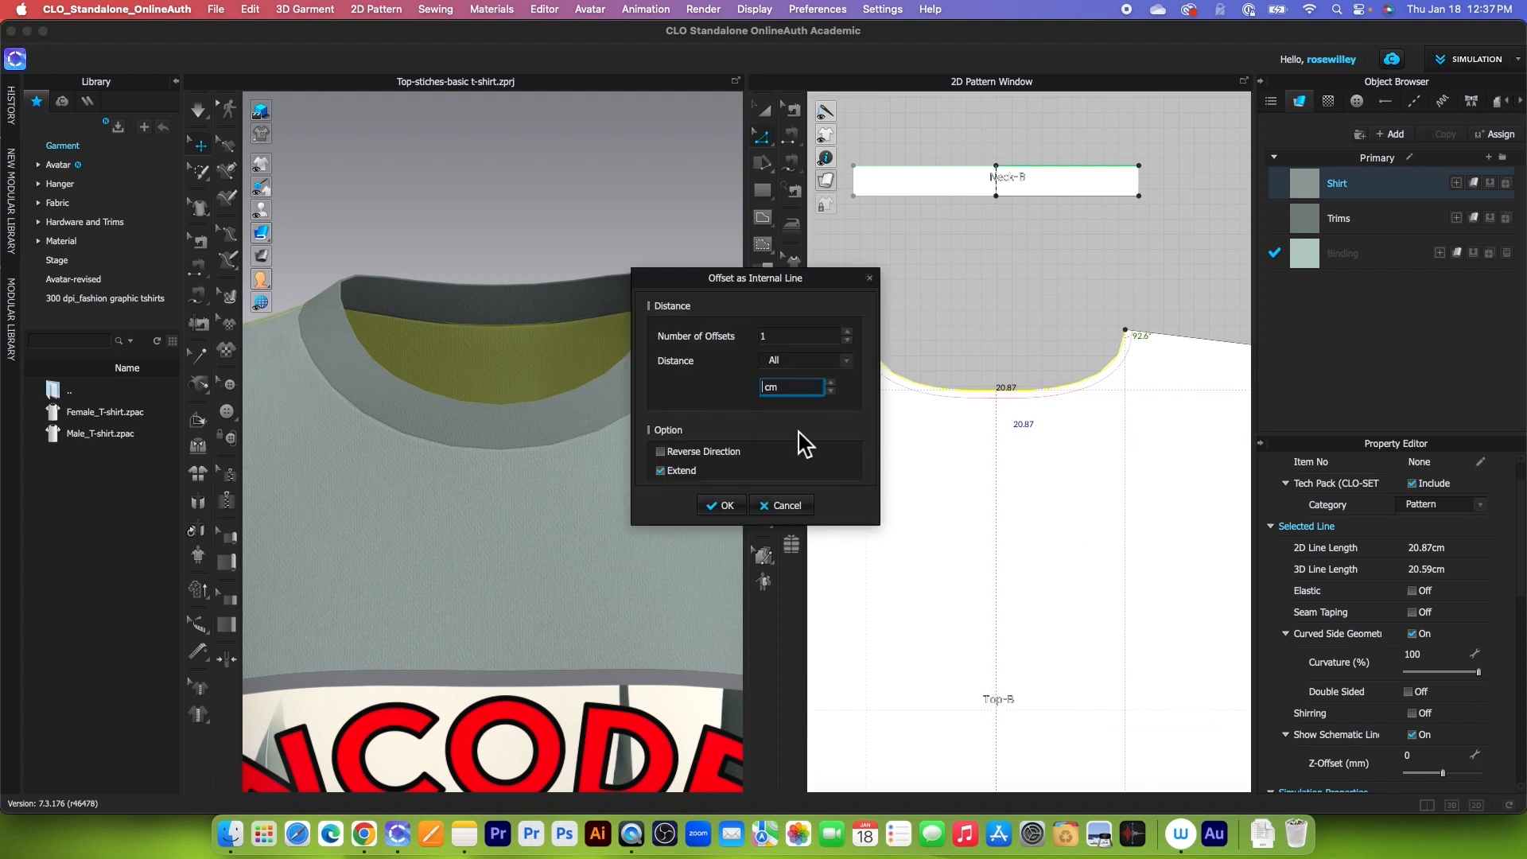
pyautogui.click(721, 506)
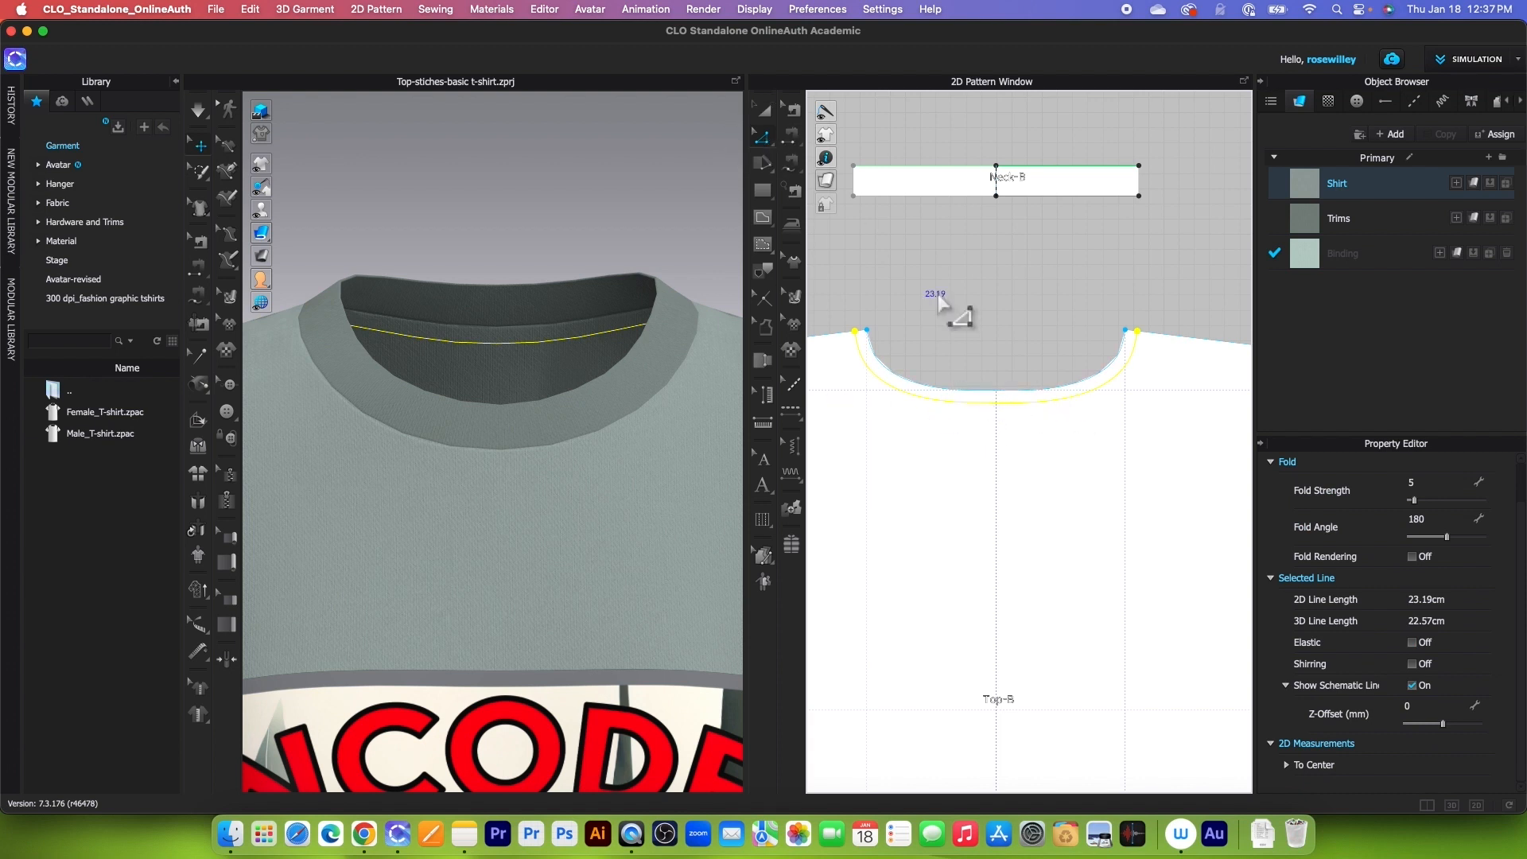
# - Check the back neckline's length and create a rectangular binding pattern 20.87 cm wide and 0.8 cm high
pyautogui.scroll(3, 941, 302)
pyautogui.click(1034, 436)
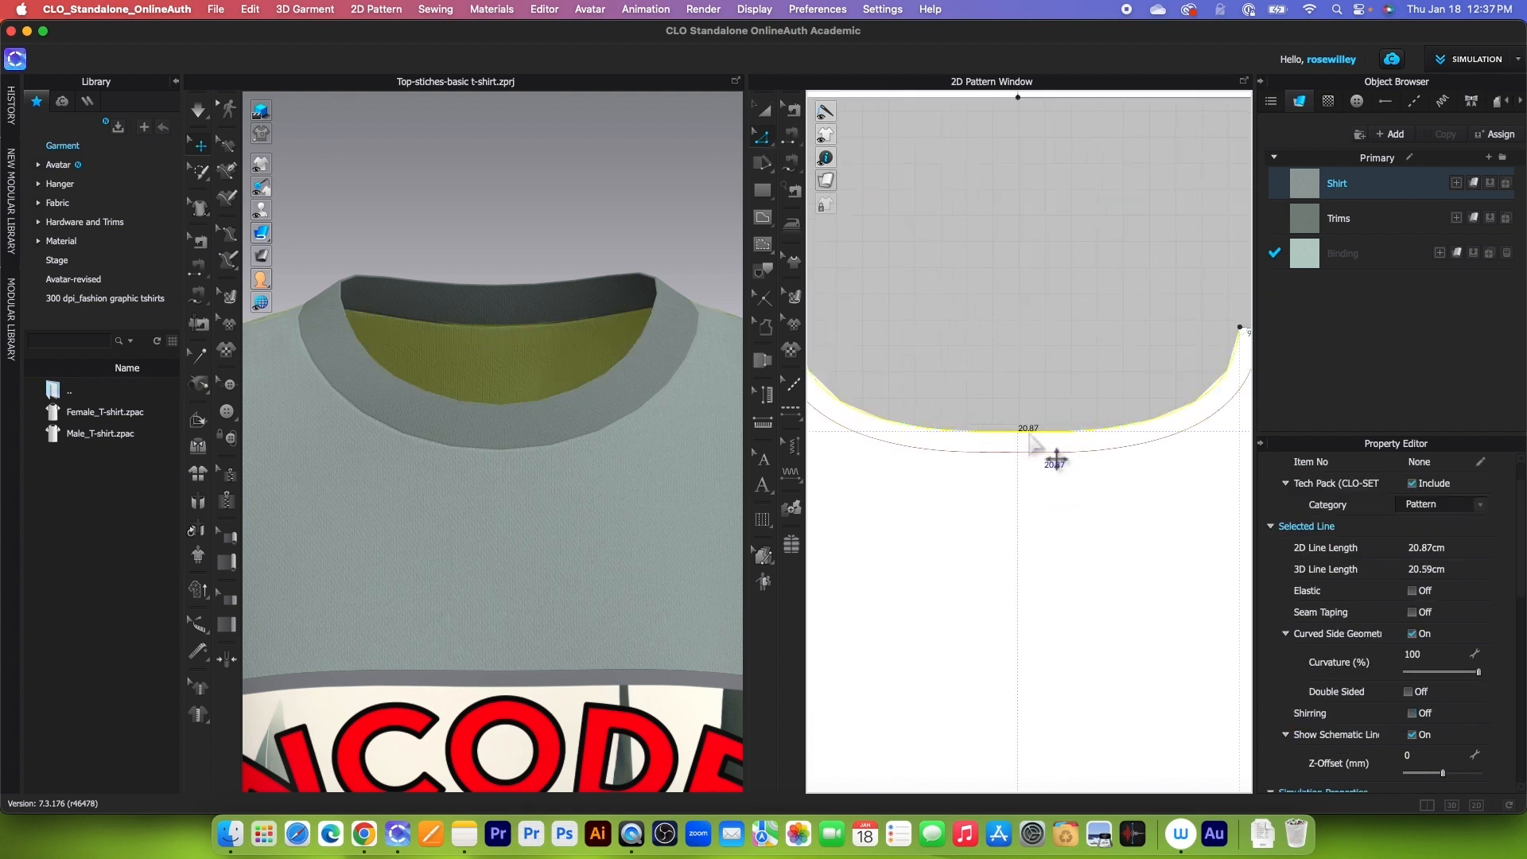
pyautogui.click(763, 190)
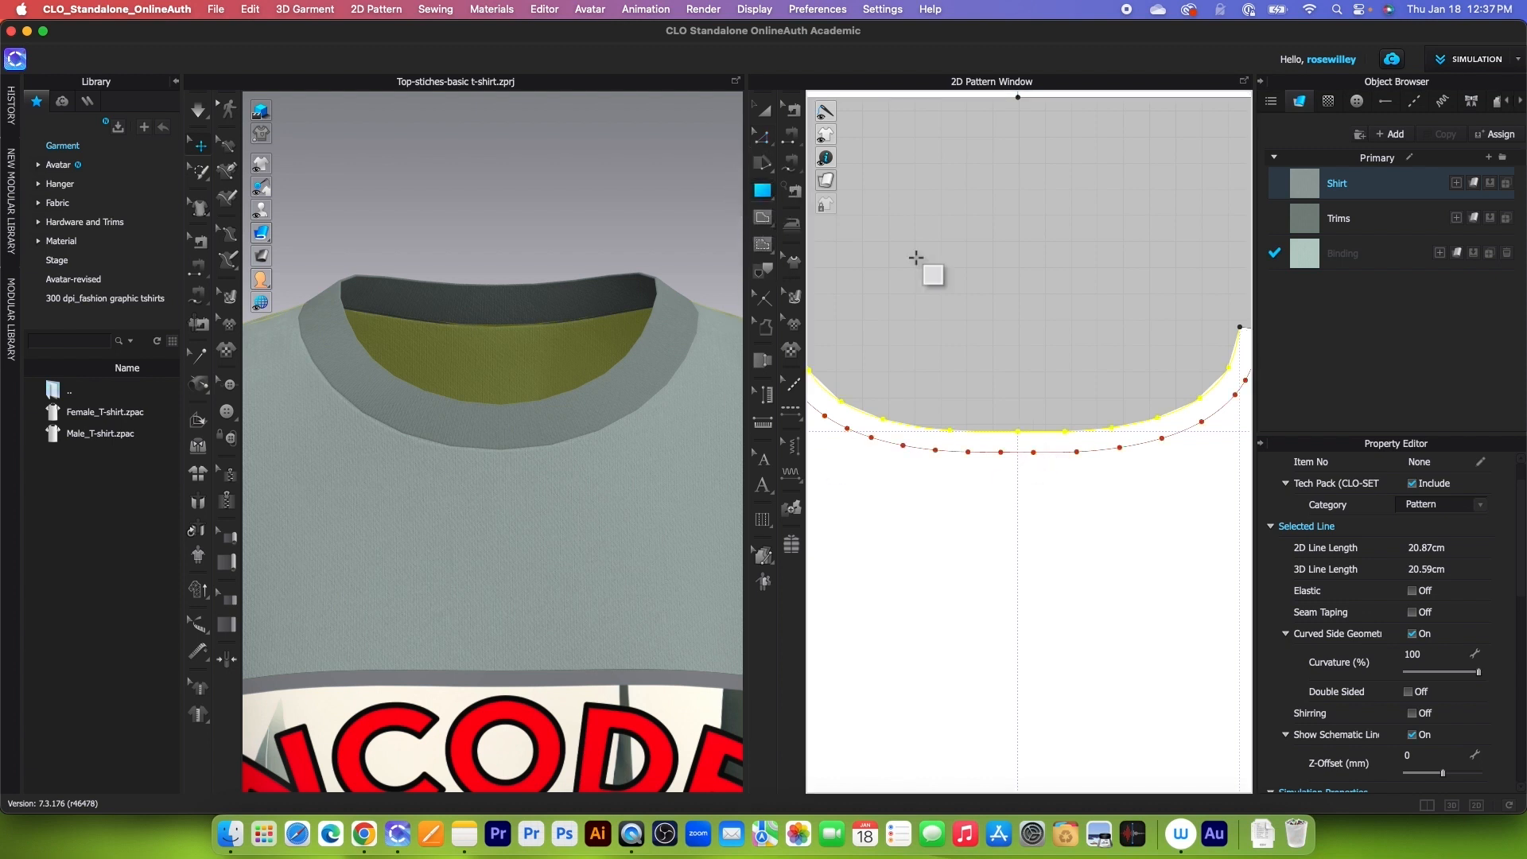
pyautogui.click(1013, 360)
pyautogui.write('2')
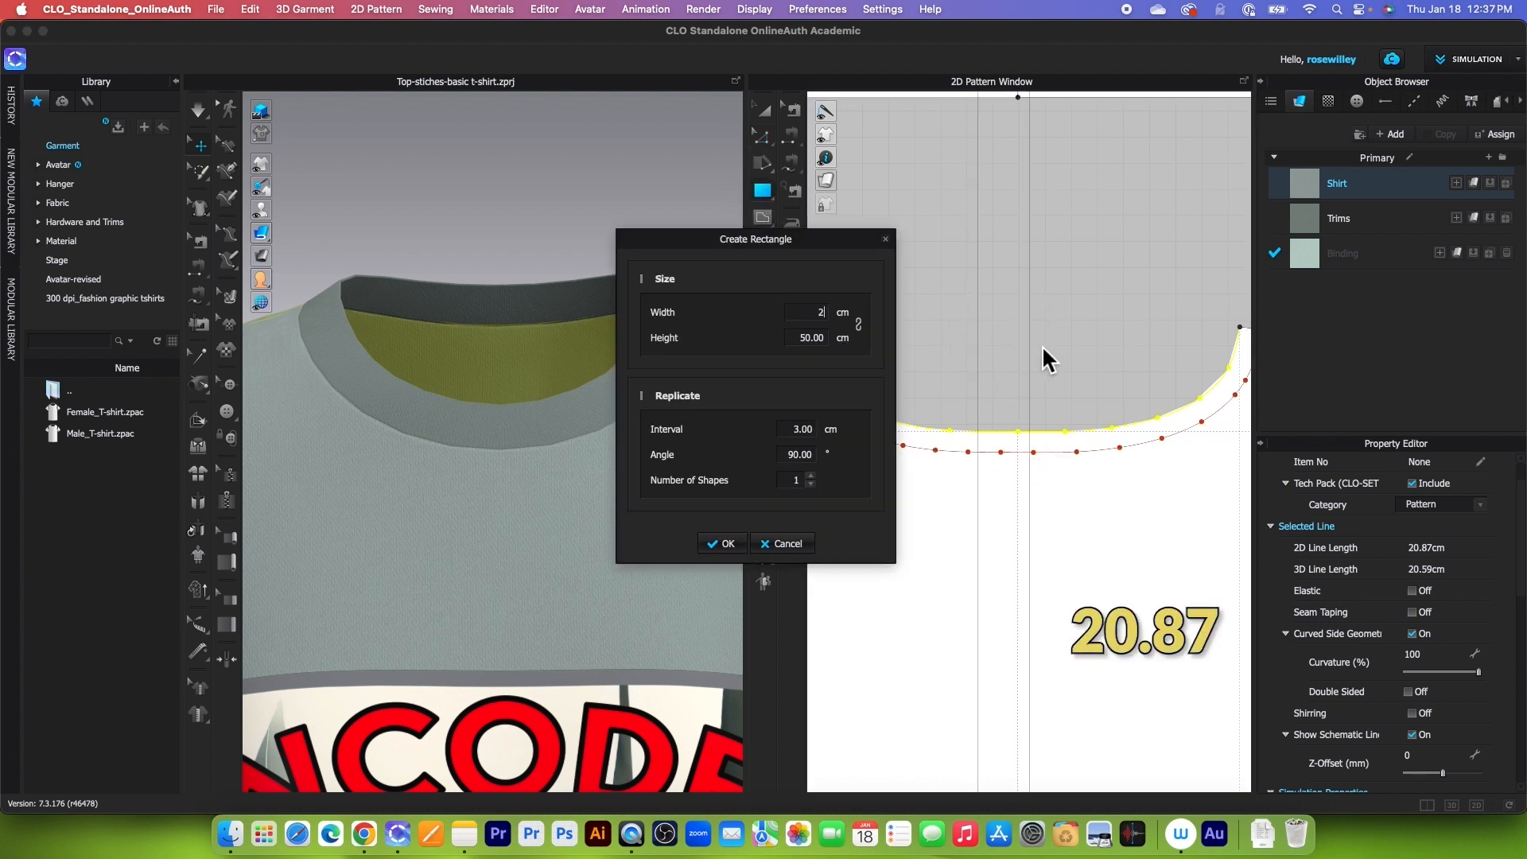
pyautogui.write('0.87')
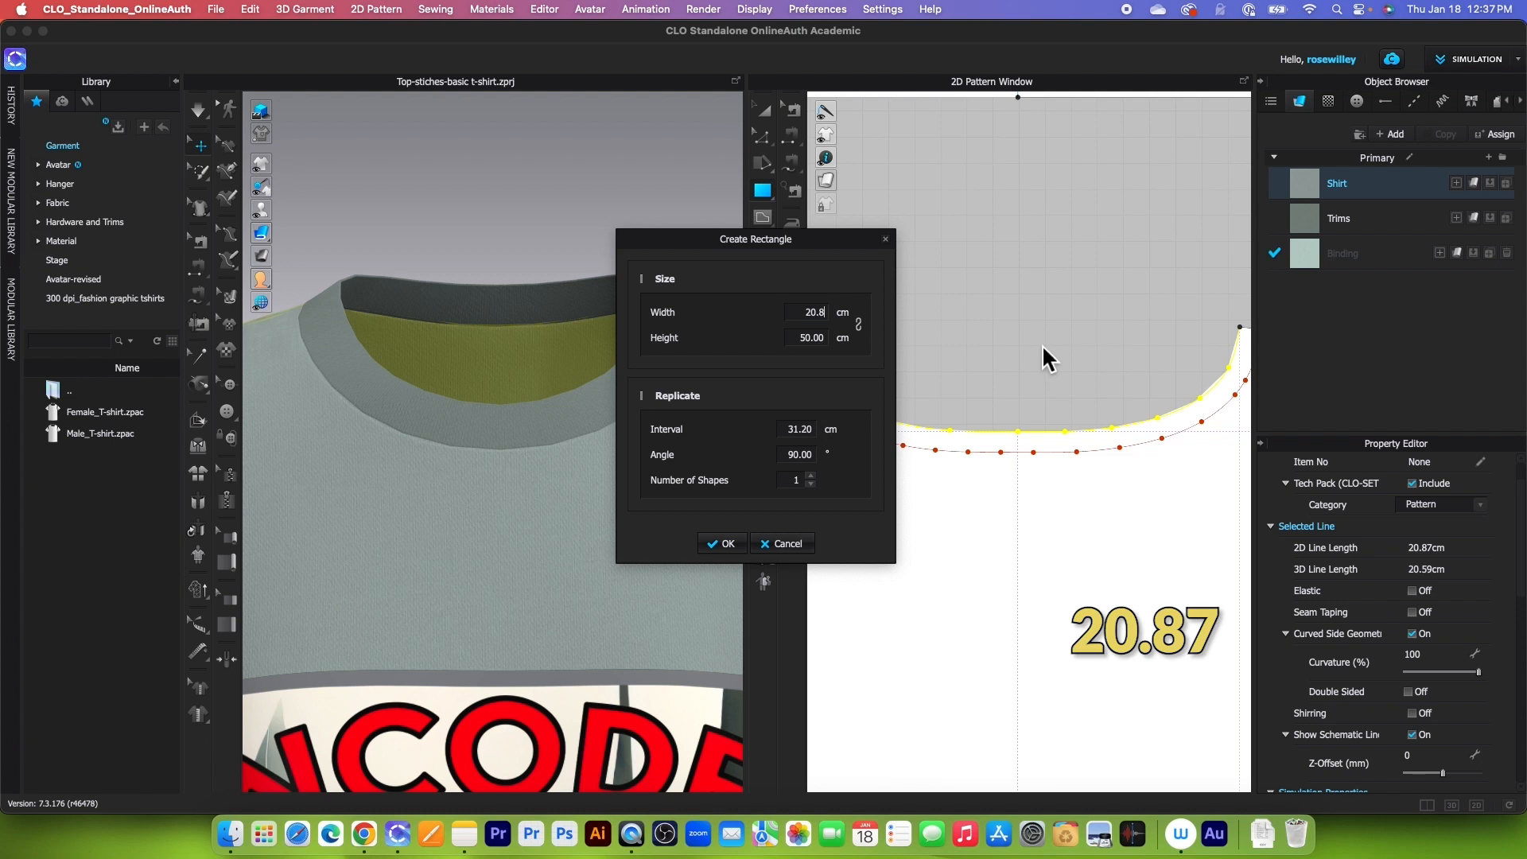
pyautogui.click(796, 348)
pyautogui.write('.8')
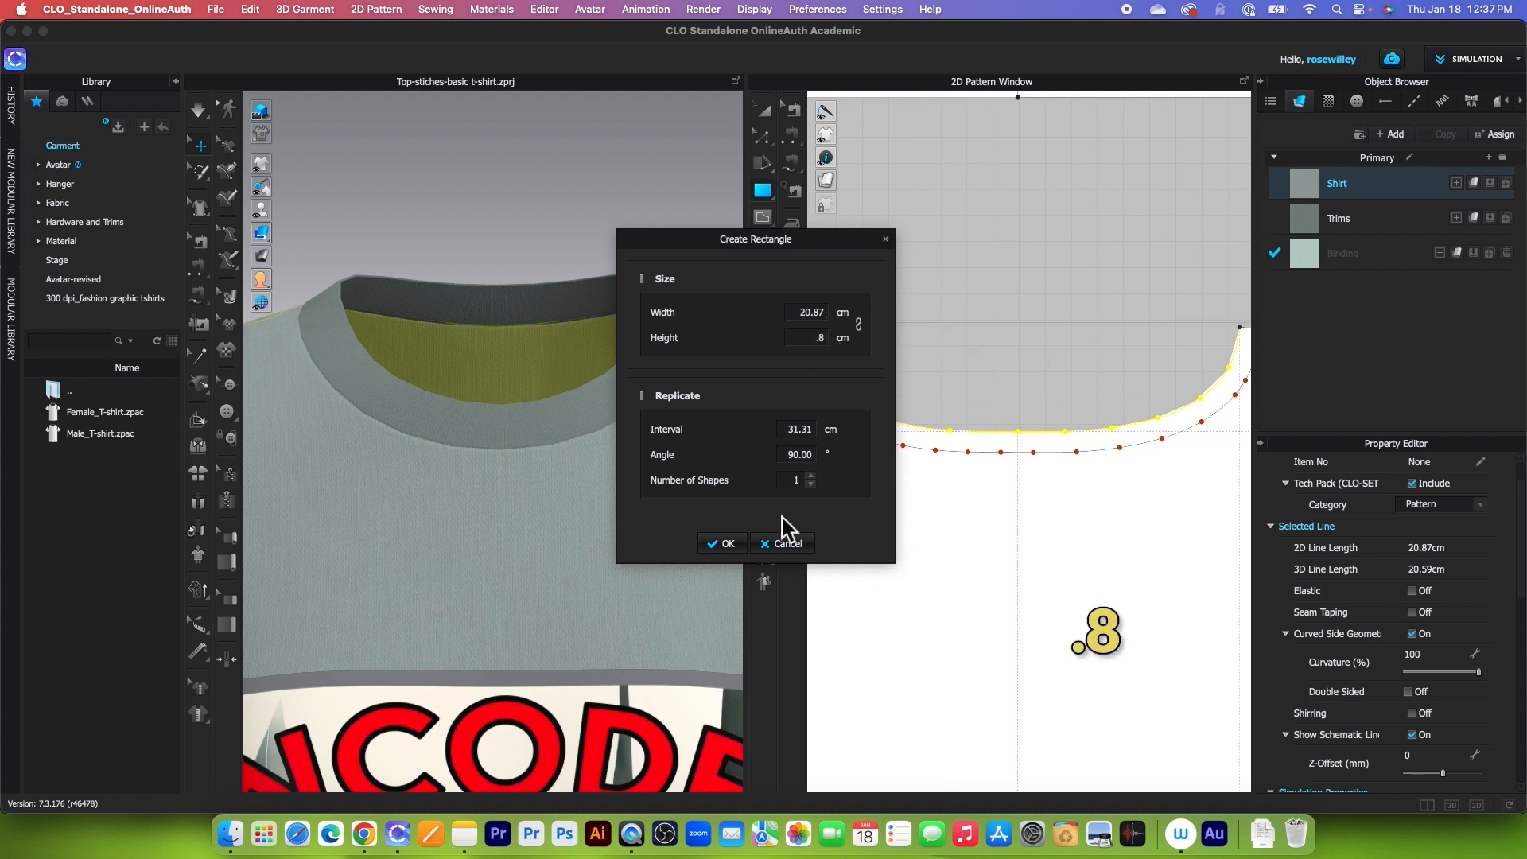
pyautogui.click(726, 543)
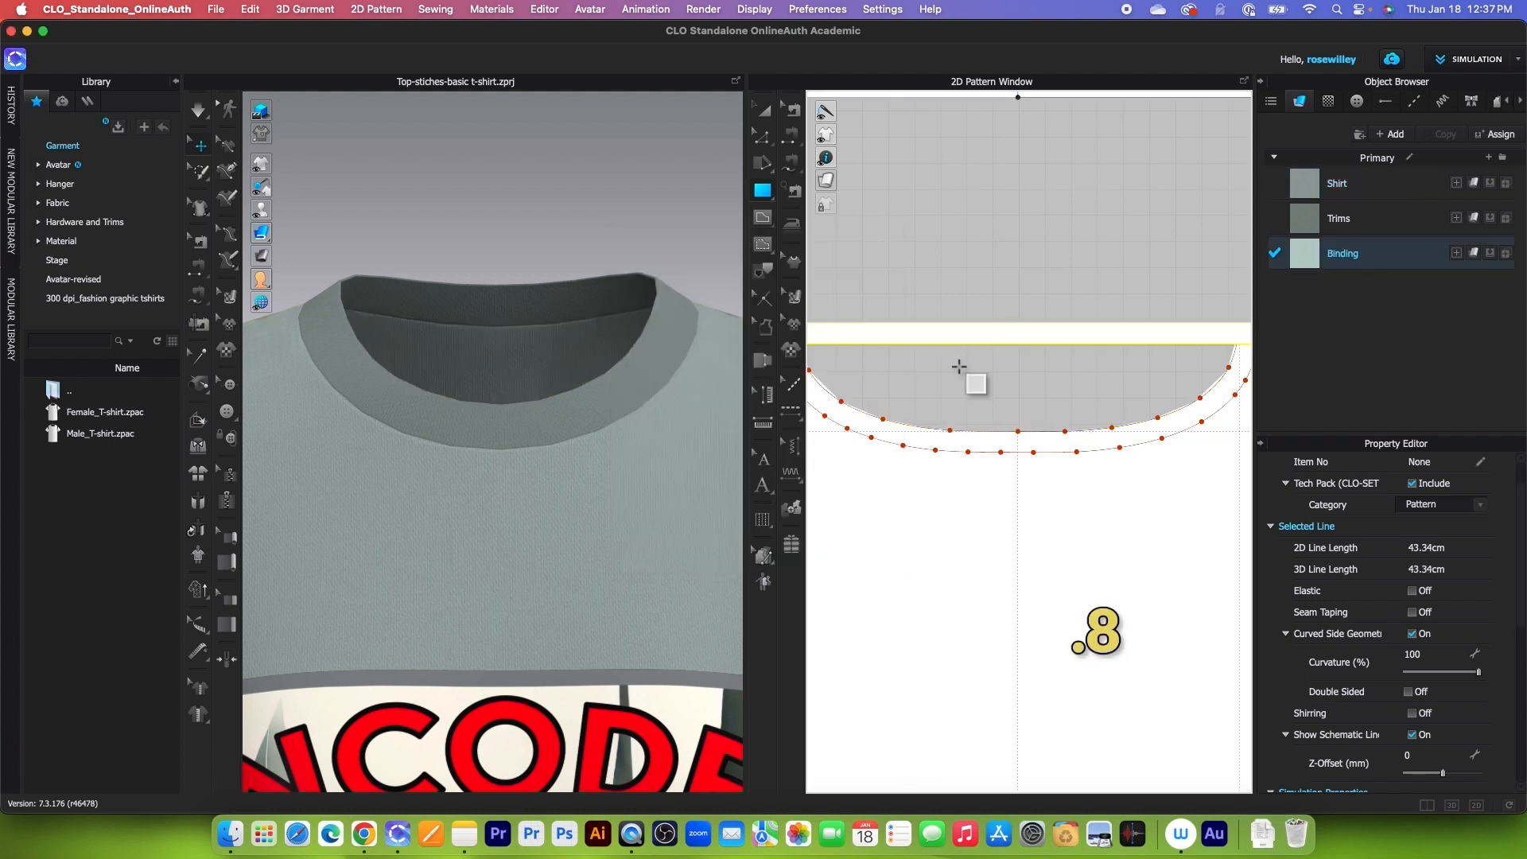
# - Move the binding rectangle into the gap between Neck-B and the back neckline of Top-B
pyautogui.scroll(-3, 971, 368)
pyautogui.moveTo(1017, 362); pyautogui.dragTo(1019, 294)
pyautogui.click(1002, 296)
pyautogui.click(998, 288)
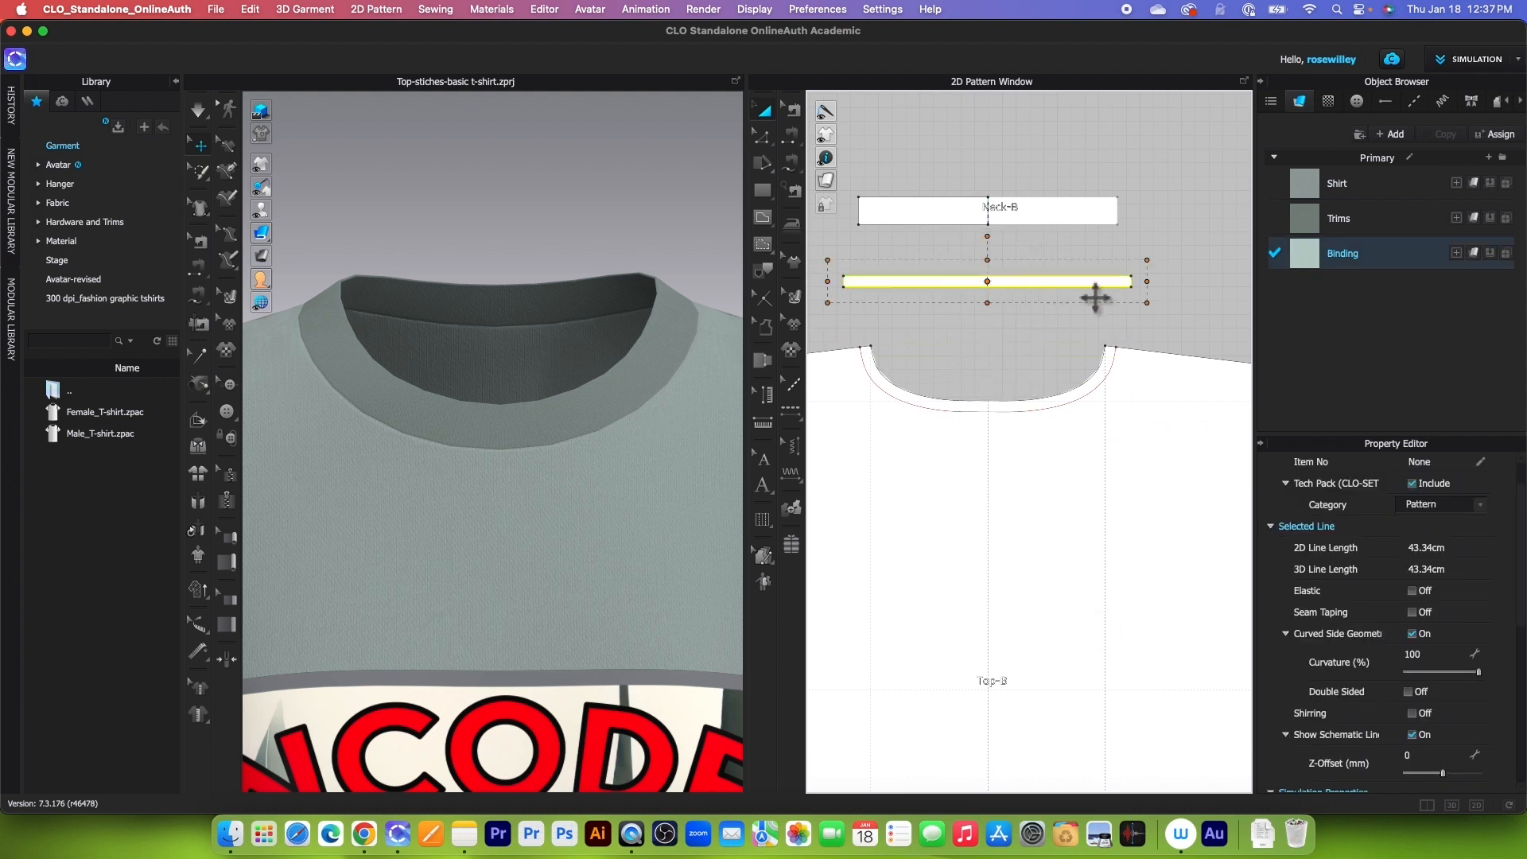
# - Scale the binding rectangle's width to 95%
pyautogui.moveTo(1157, 289); pyautogui.dragTo(1125, 284)
pyautogui.rightClick(1124, 284)
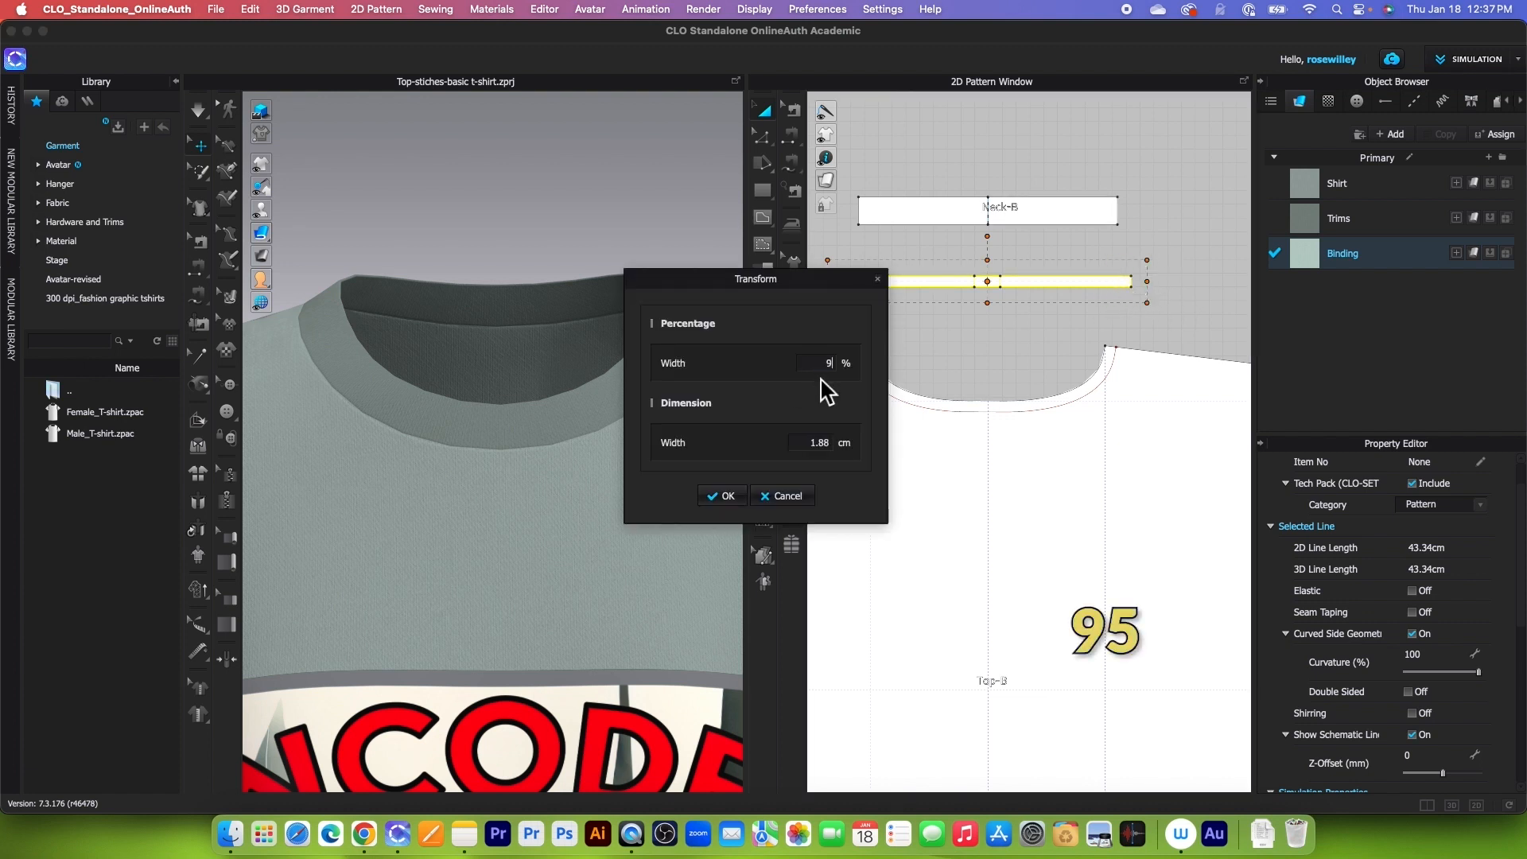
pyautogui.click(725, 496)
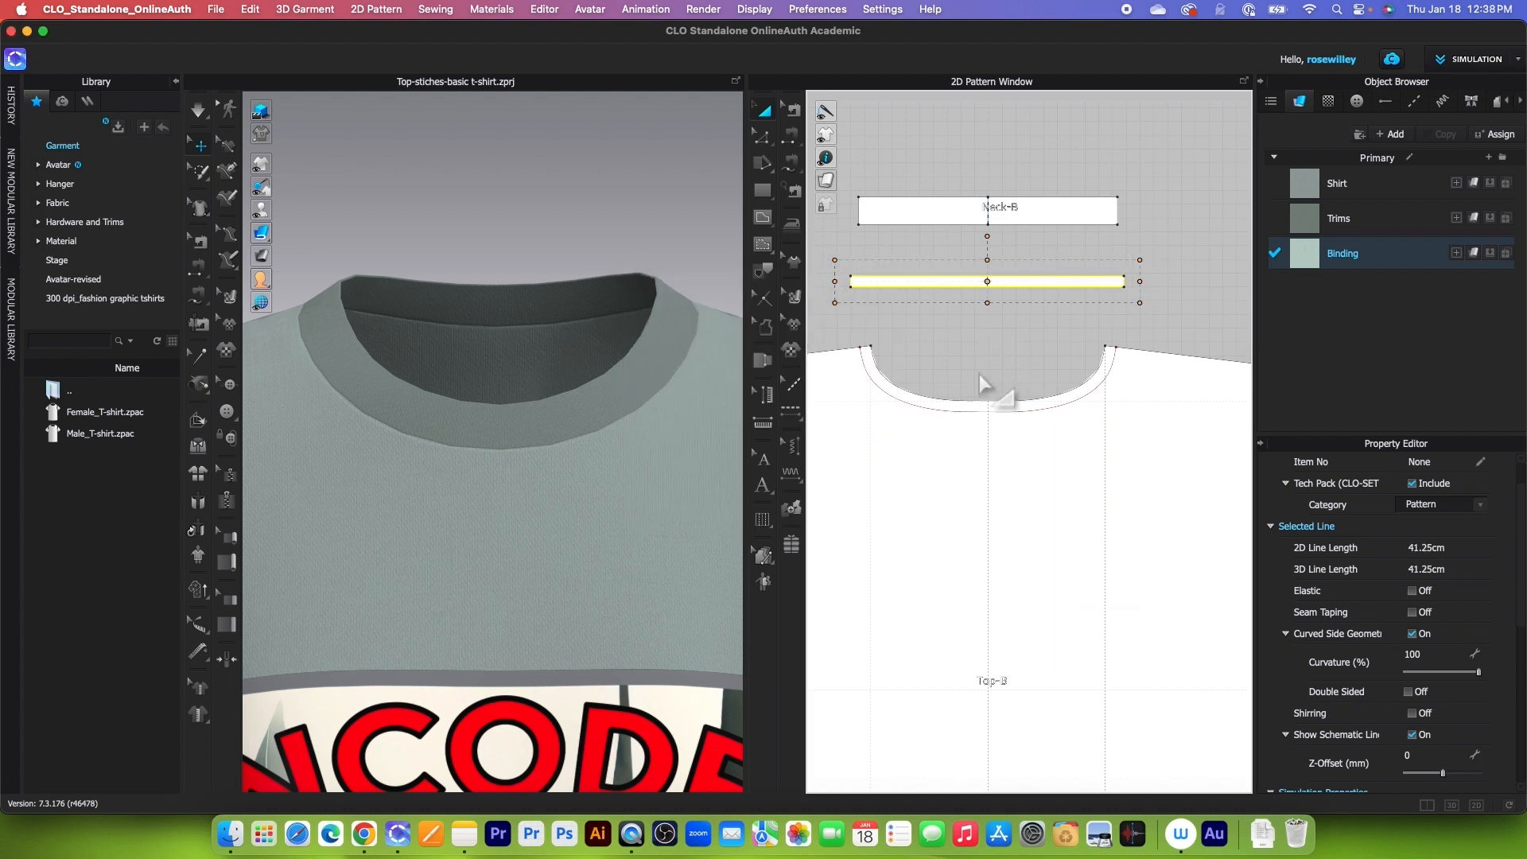
# - Sew the binding's upper edge to the back neckline of Top-B and its lower edge to the offset internal line
pyautogui.click(789, 136)
pyautogui.click(1009, 277)
pyautogui.click(1077, 386)
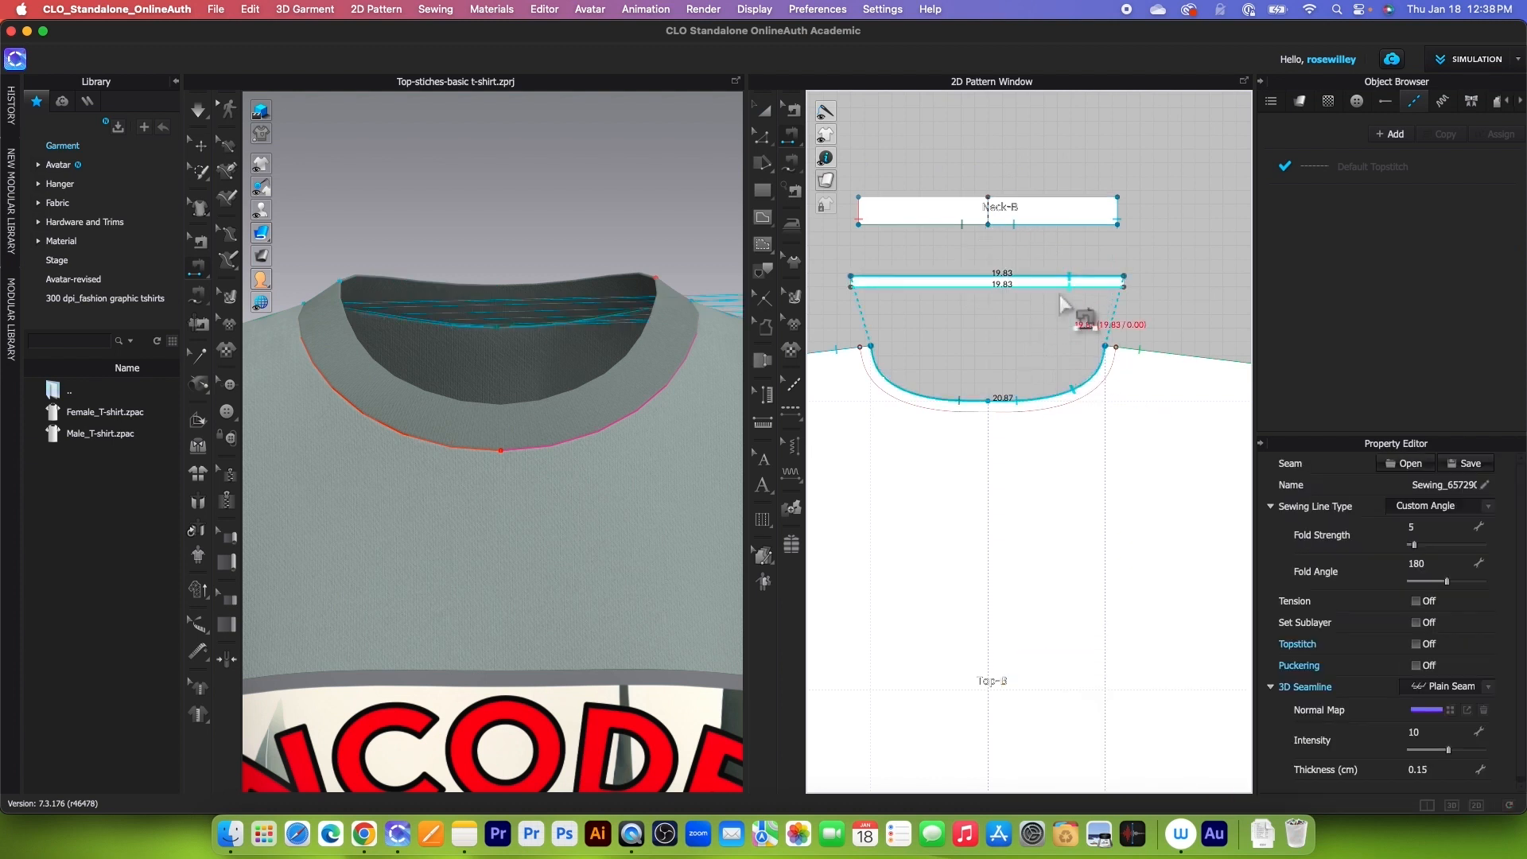
pyautogui.click(1077, 400)
pyautogui.scroll(1, 1080, 400)
pyautogui.scroll(-3, 1142, 283)
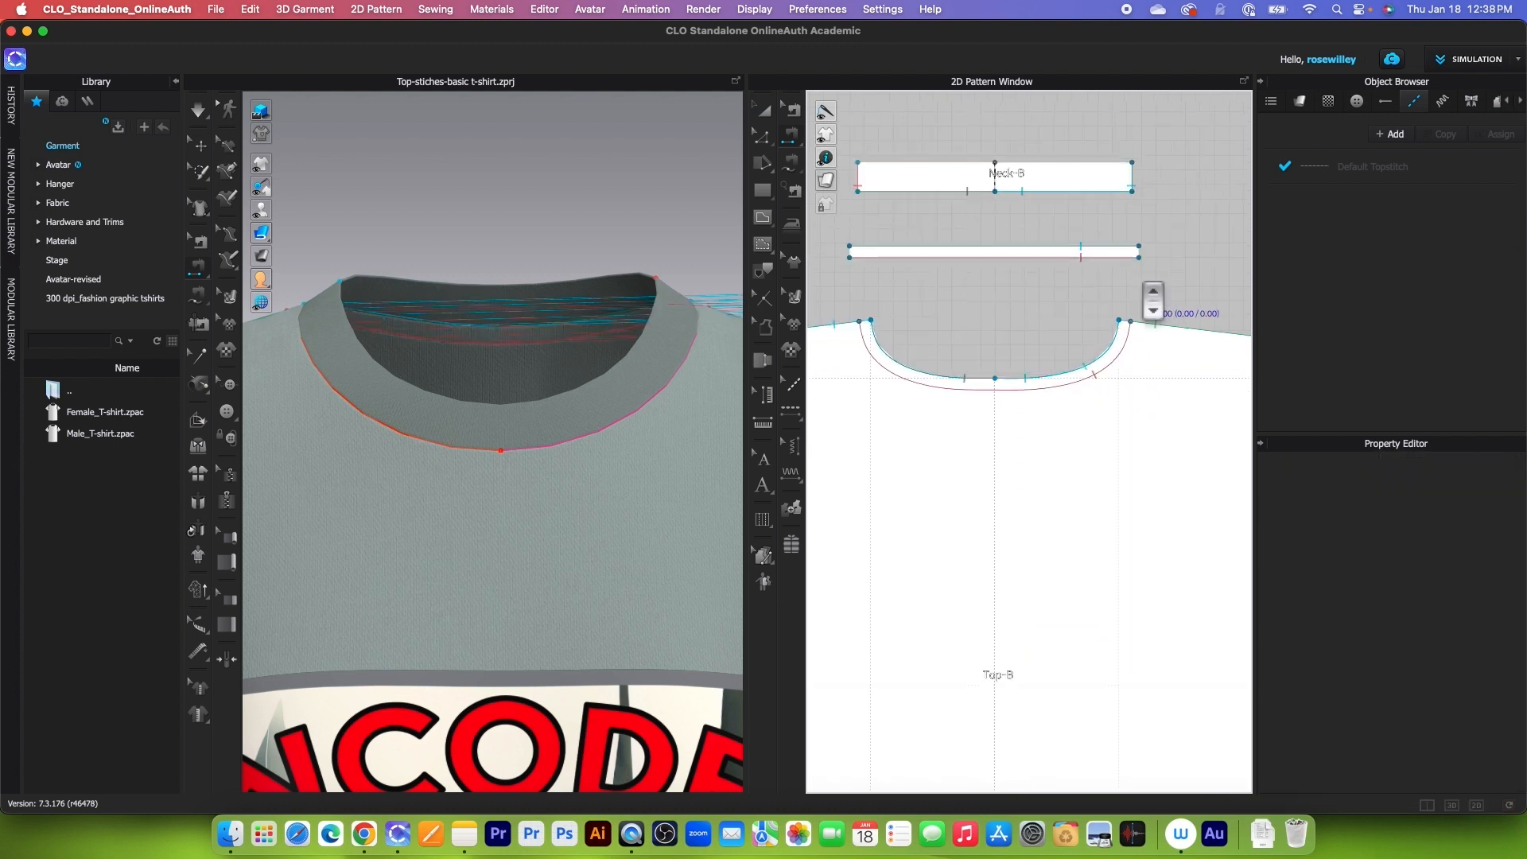
# - Select the binding piece and superimpose it under the back piece in the 3D garment
pyautogui.click(763, 110)
pyautogui.click(1060, 264)
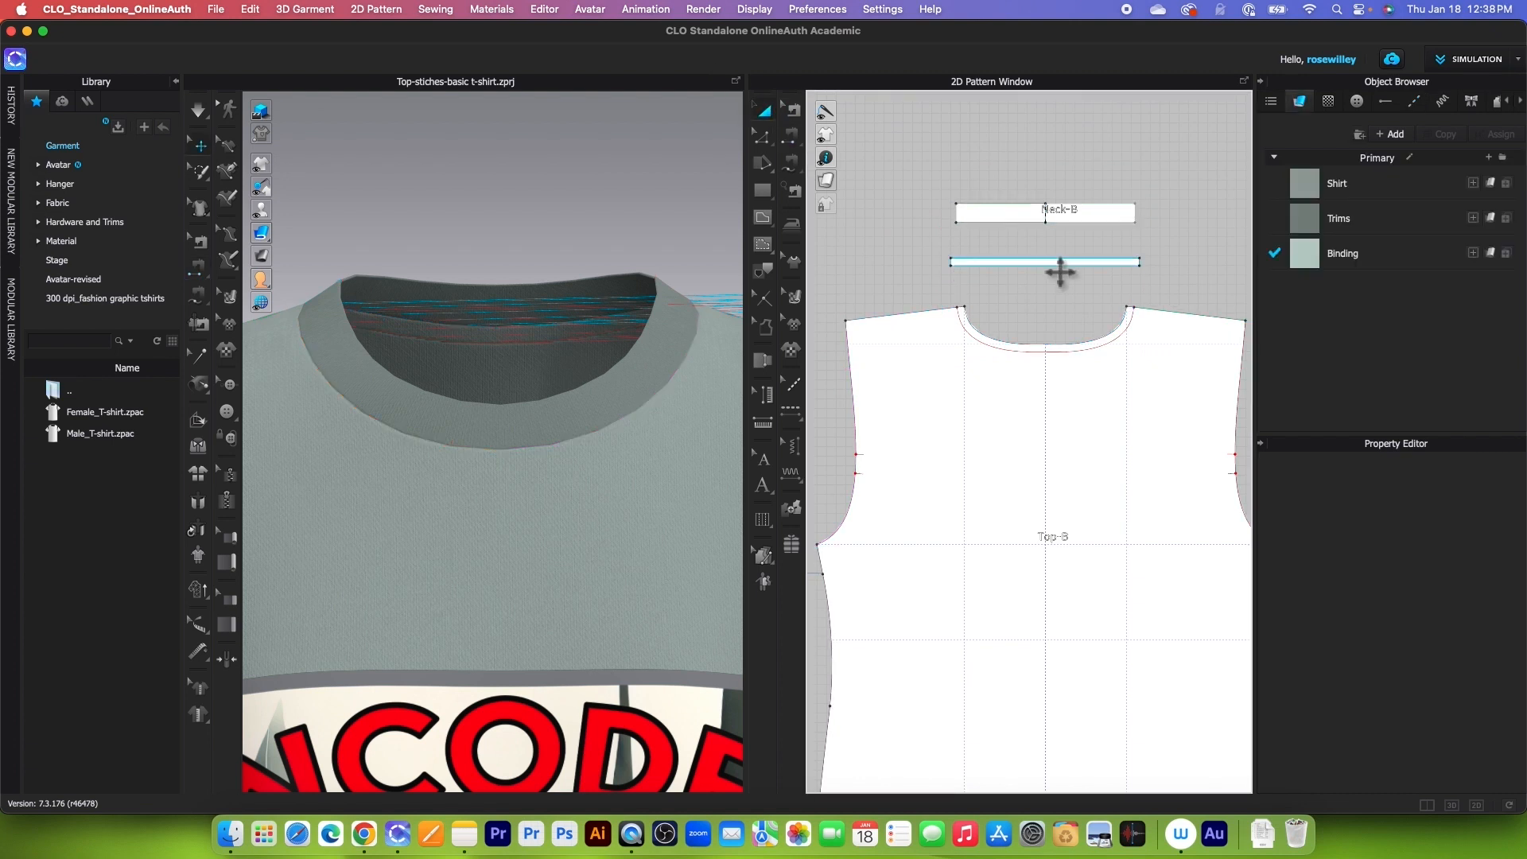
pyautogui.click(1060, 262)
pyautogui.scroll(-10, 618, 363)
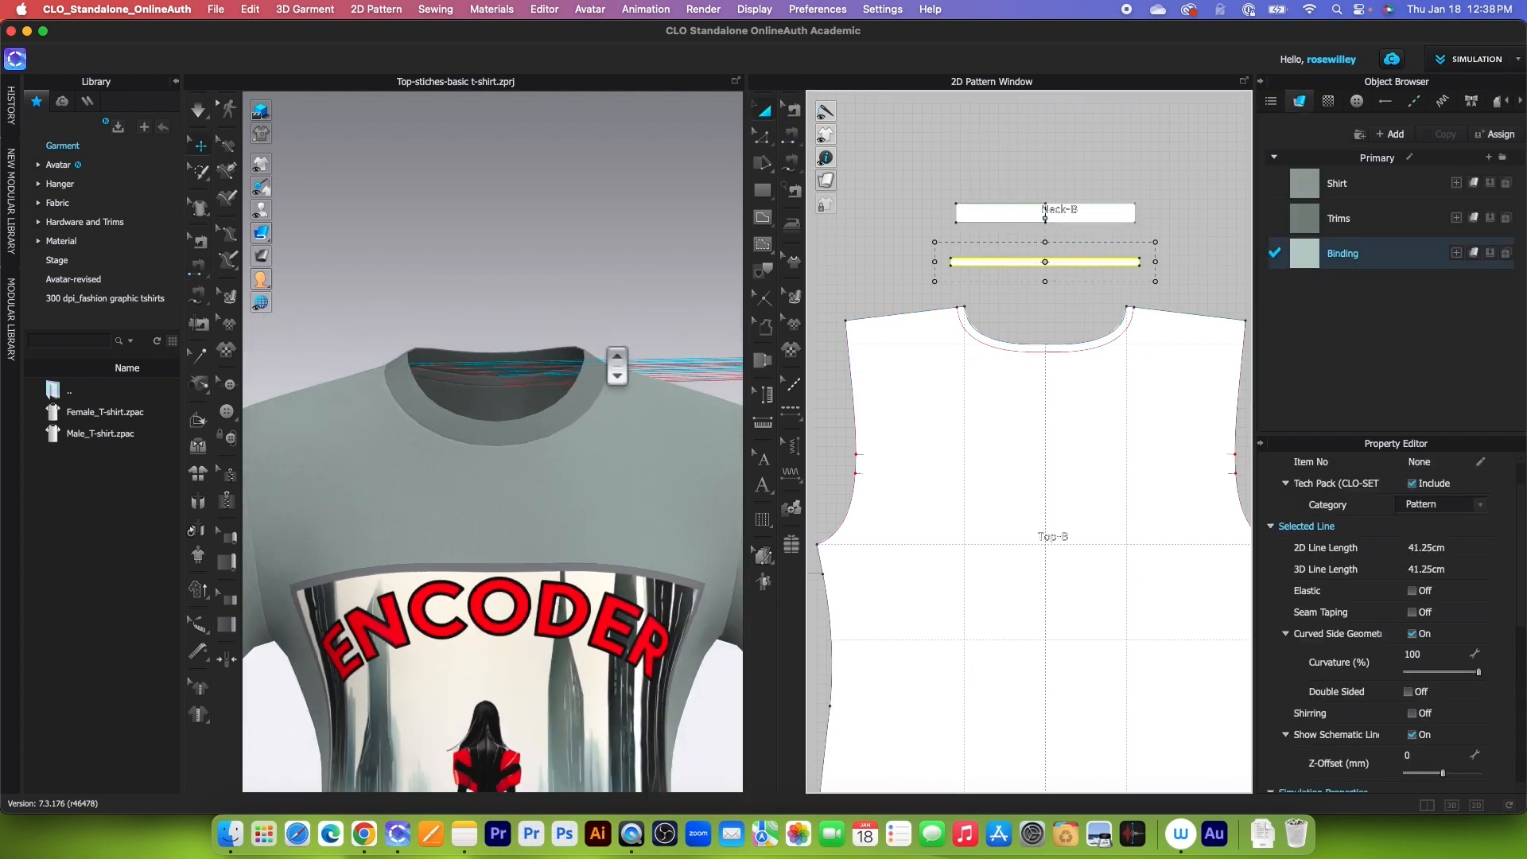
pyautogui.scroll(-6, 618, 364)
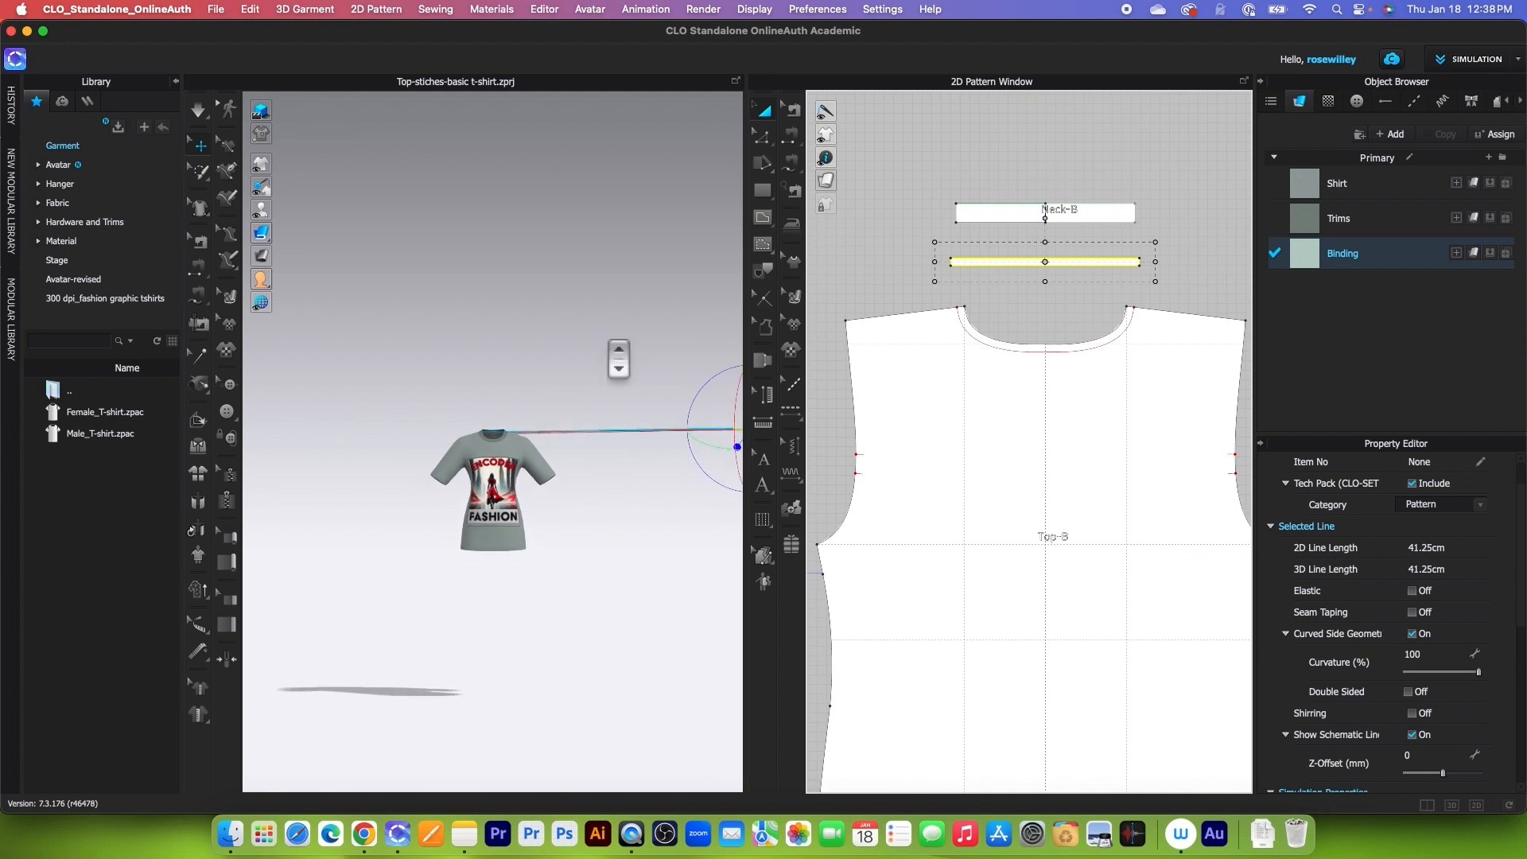
pyautogui.rightClick(720, 430)
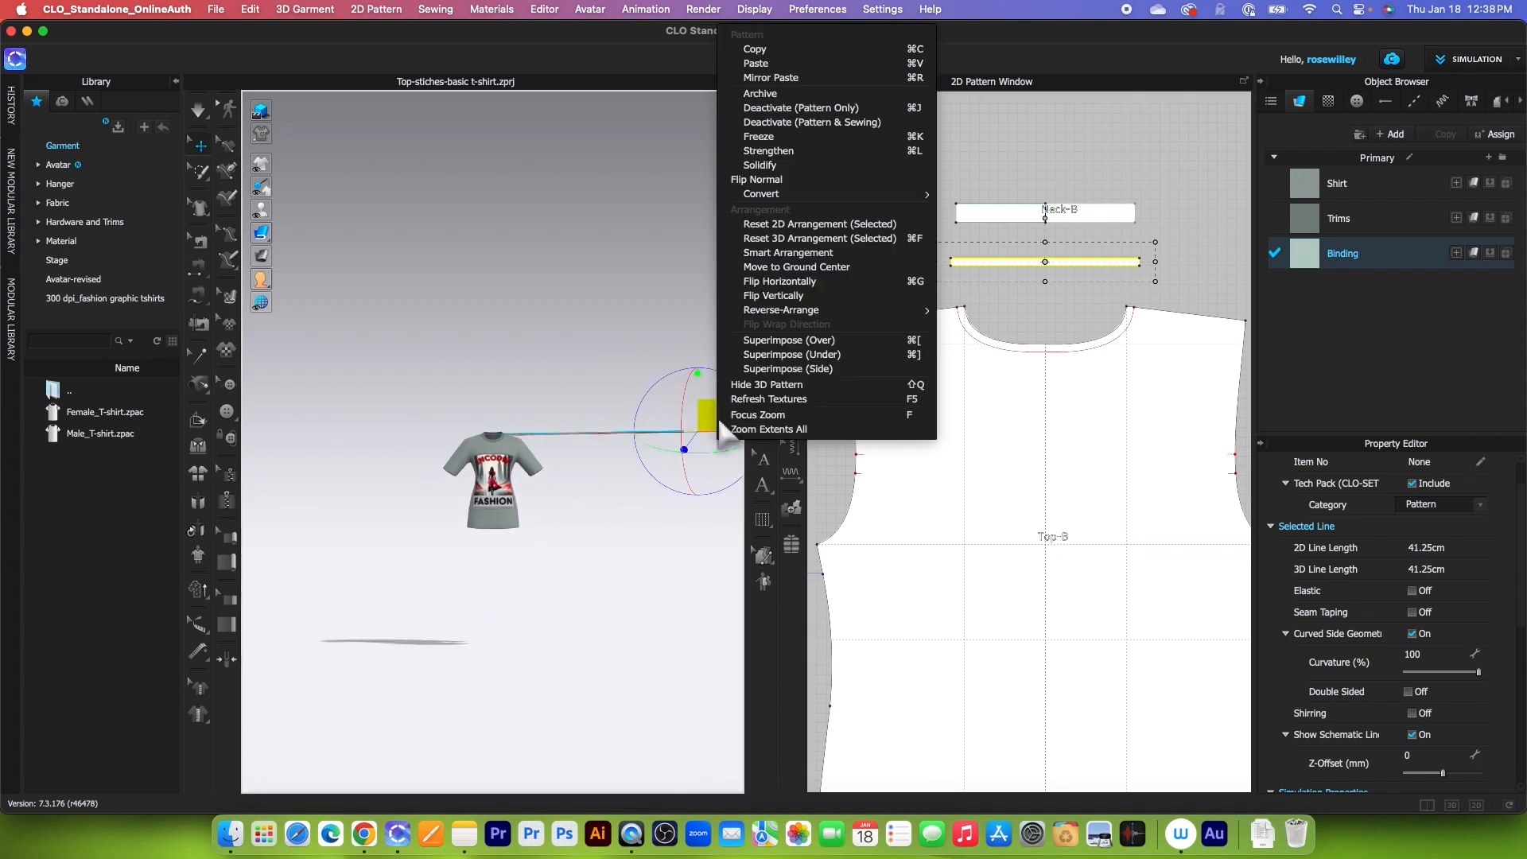
pyautogui.click(831, 356)
pyautogui.scroll(10, 513, 436)
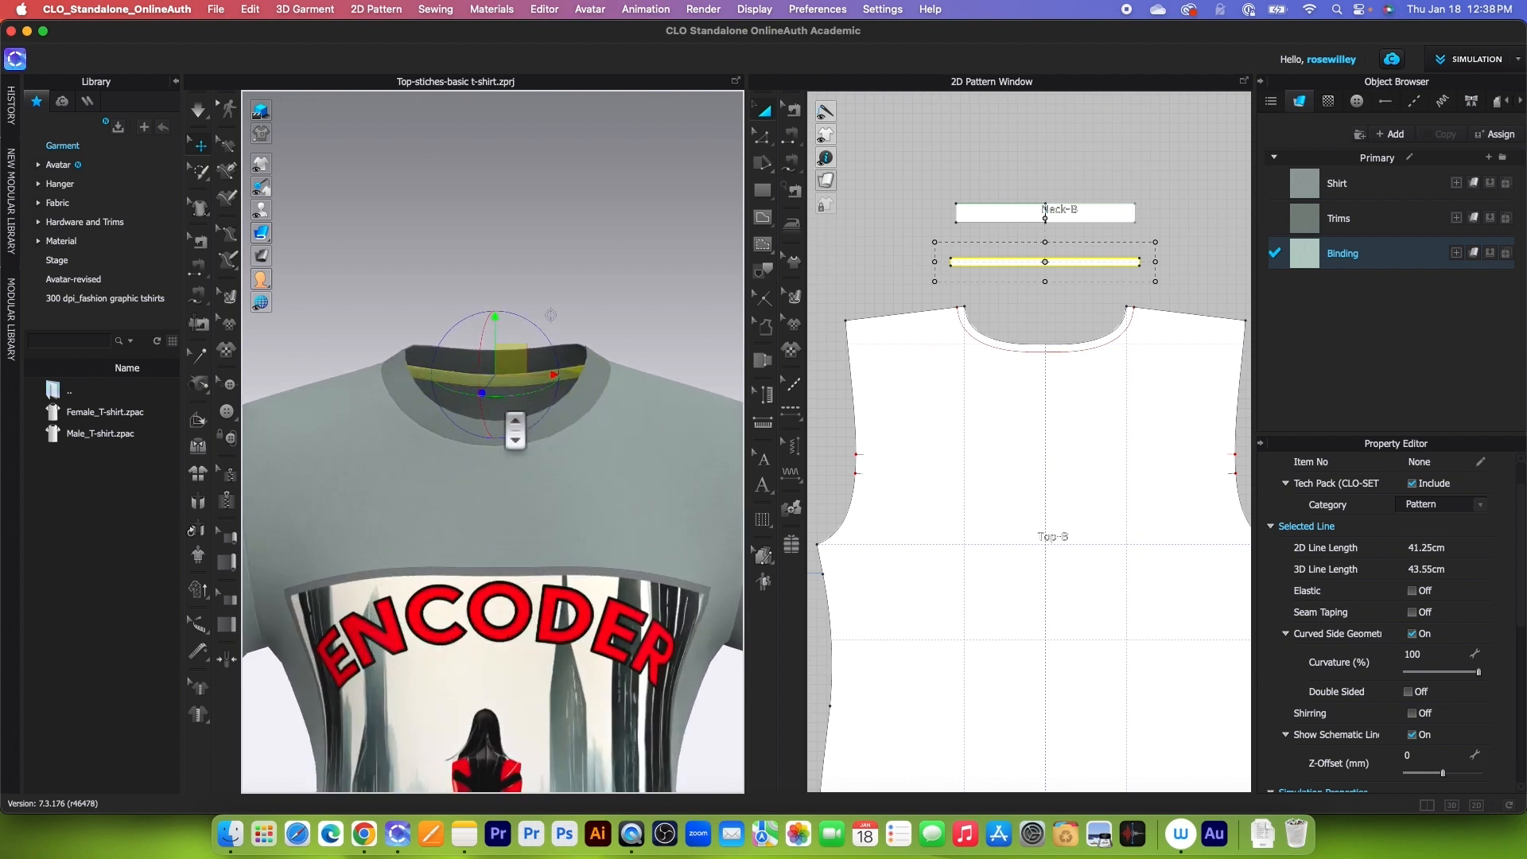
# - Simulate the garment briefly so the binding settles inside the back neckline, and clear the selection
pyautogui.click(1025, 302)
pyautogui.click(1032, 316)
pyautogui.scroll(-5, 1032, 315)
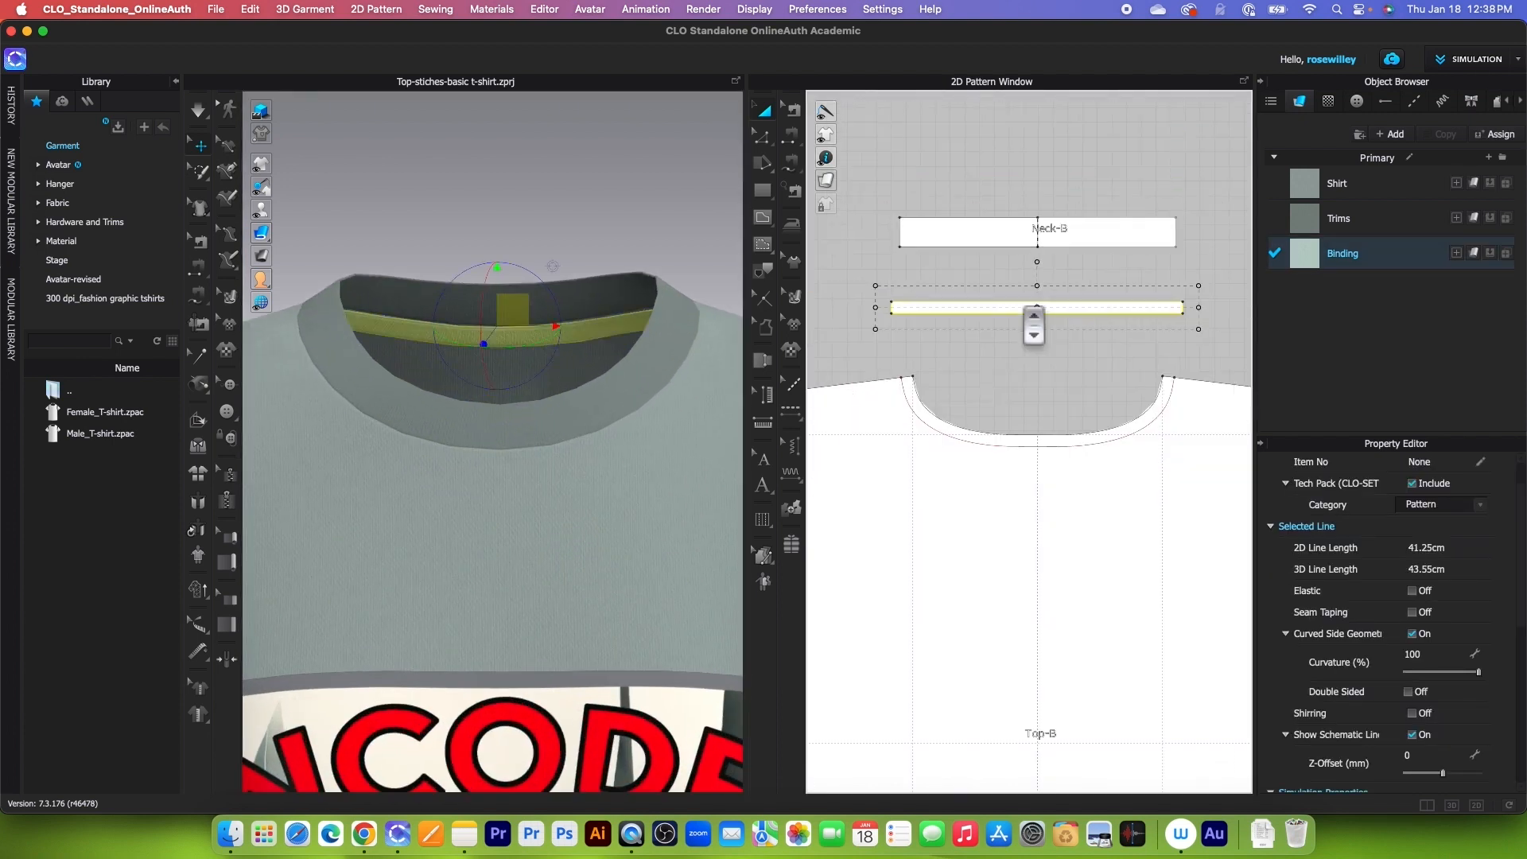
pyautogui.click(200, 111)
pyautogui.click(199, 109)
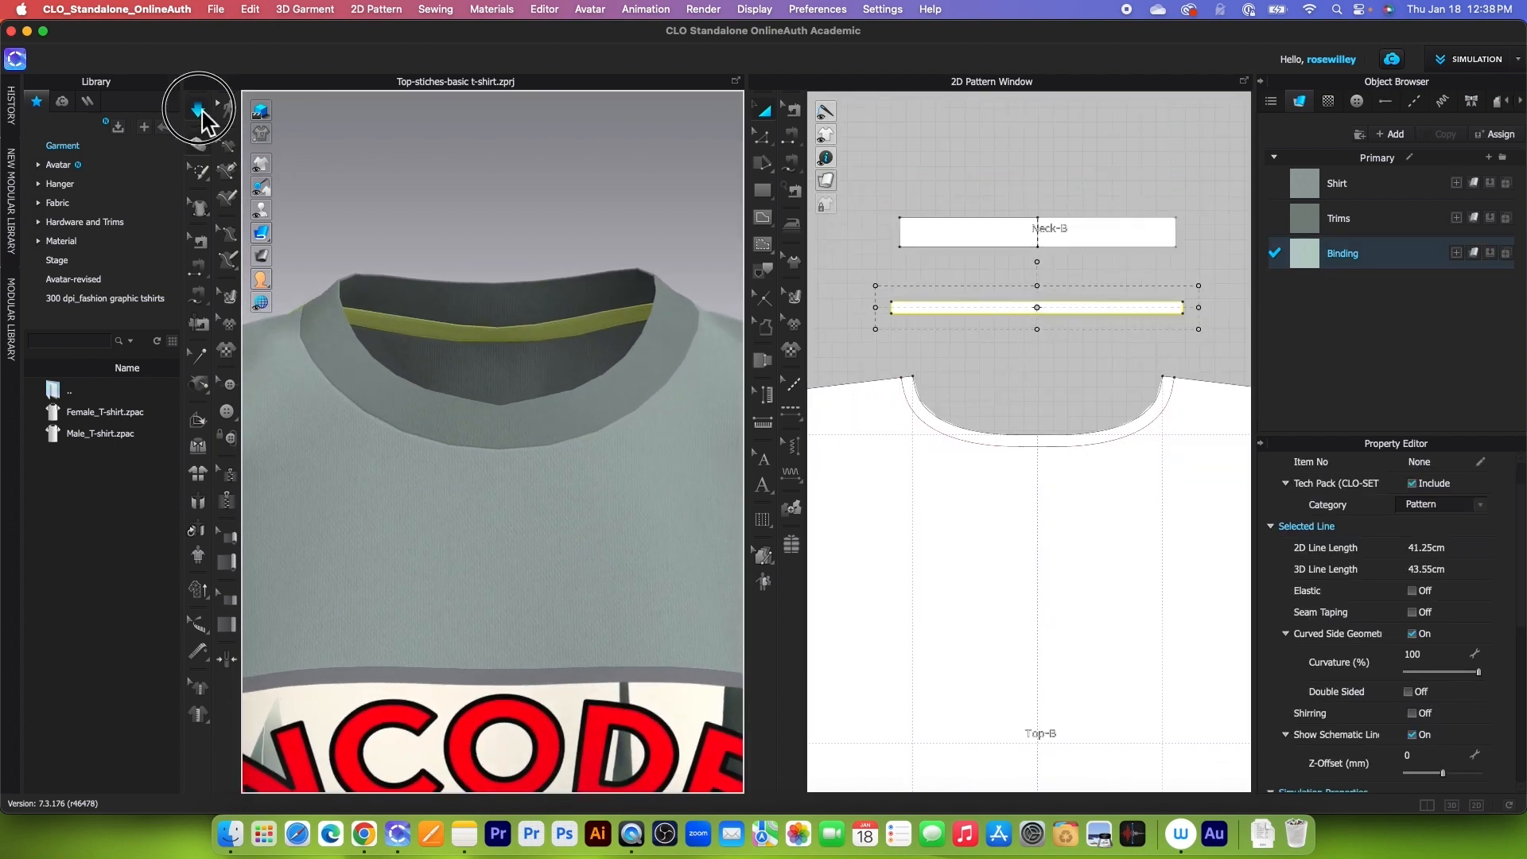
pyautogui.click(558, 197)
pyautogui.moveTo(515, 345); pyautogui.dragTo(507, 355, button='right')
pyautogui.scroll(4, 986, 330)
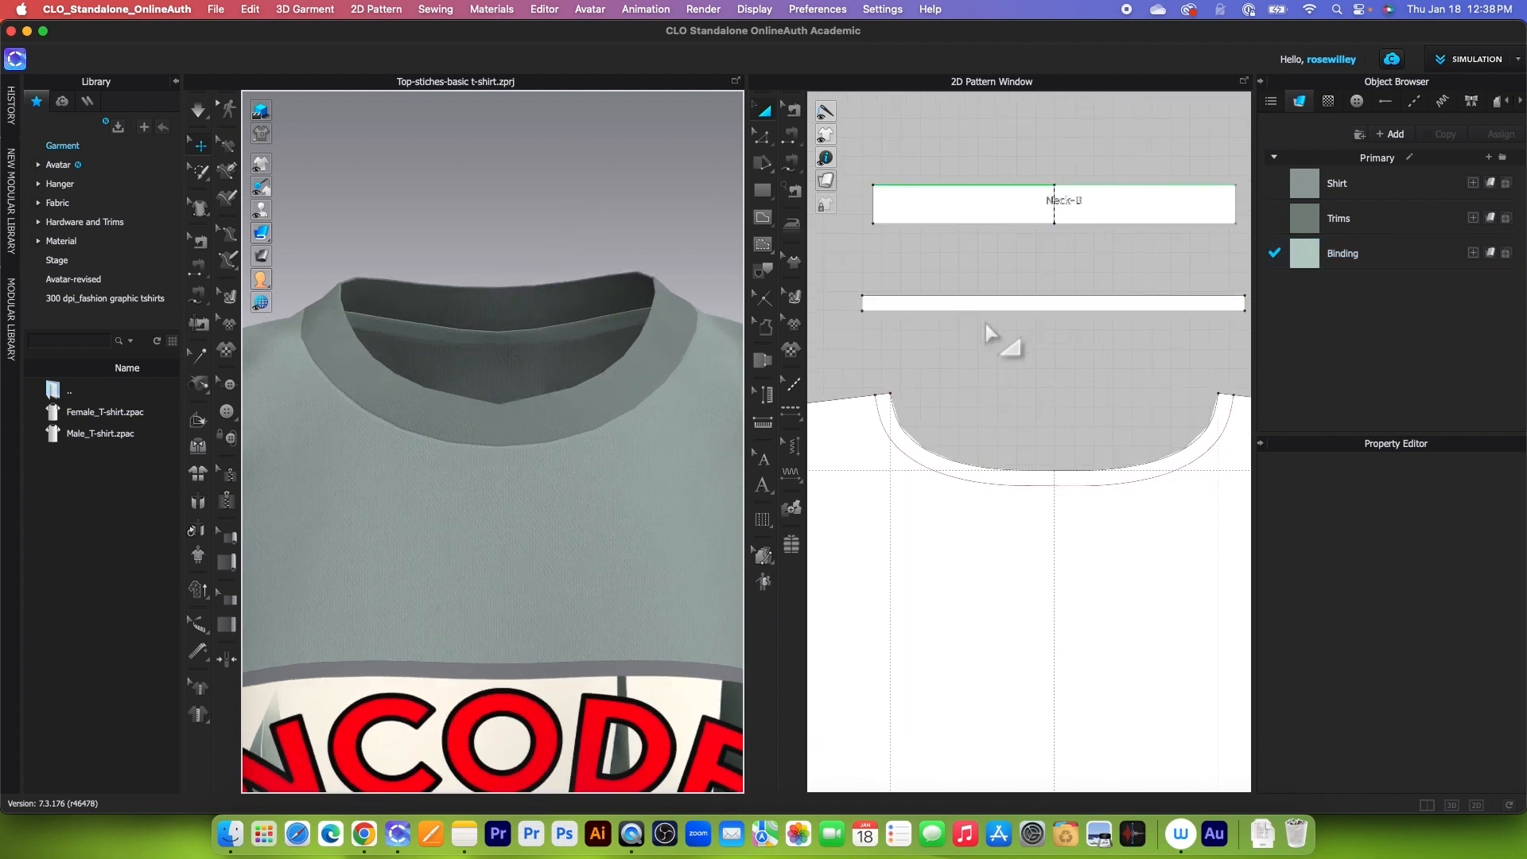
# - Apply elastic to the binding's upper edge with a strength of 3 and a ratio of 95
pyautogui.scroll(-2, 985, 323)
pyautogui.click(763, 138)
pyautogui.click(1028, 314)
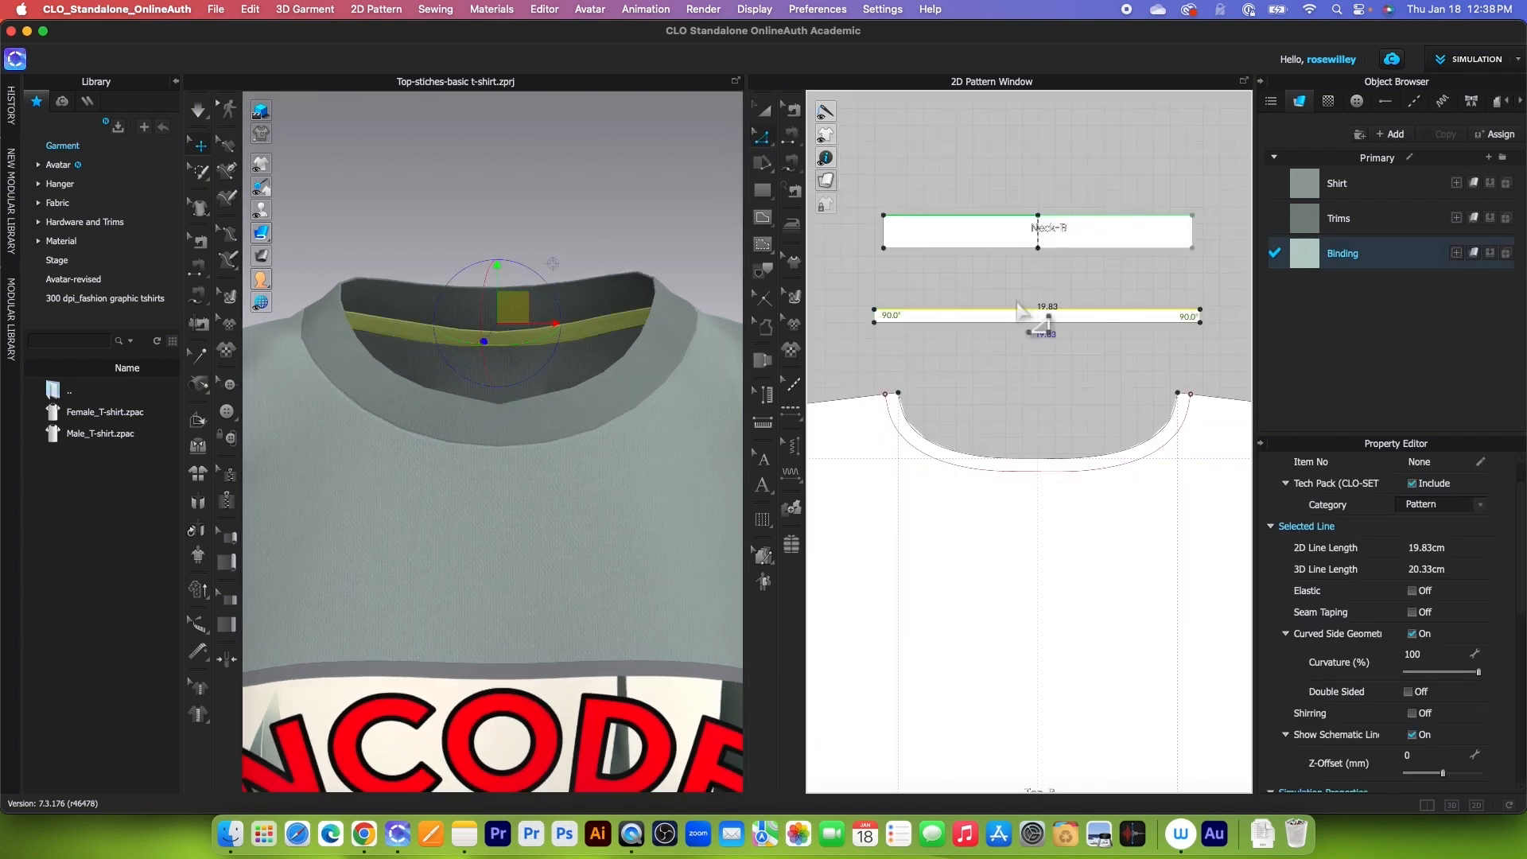
pyautogui.click(1412, 592)
pyautogui.click(1446, 613)
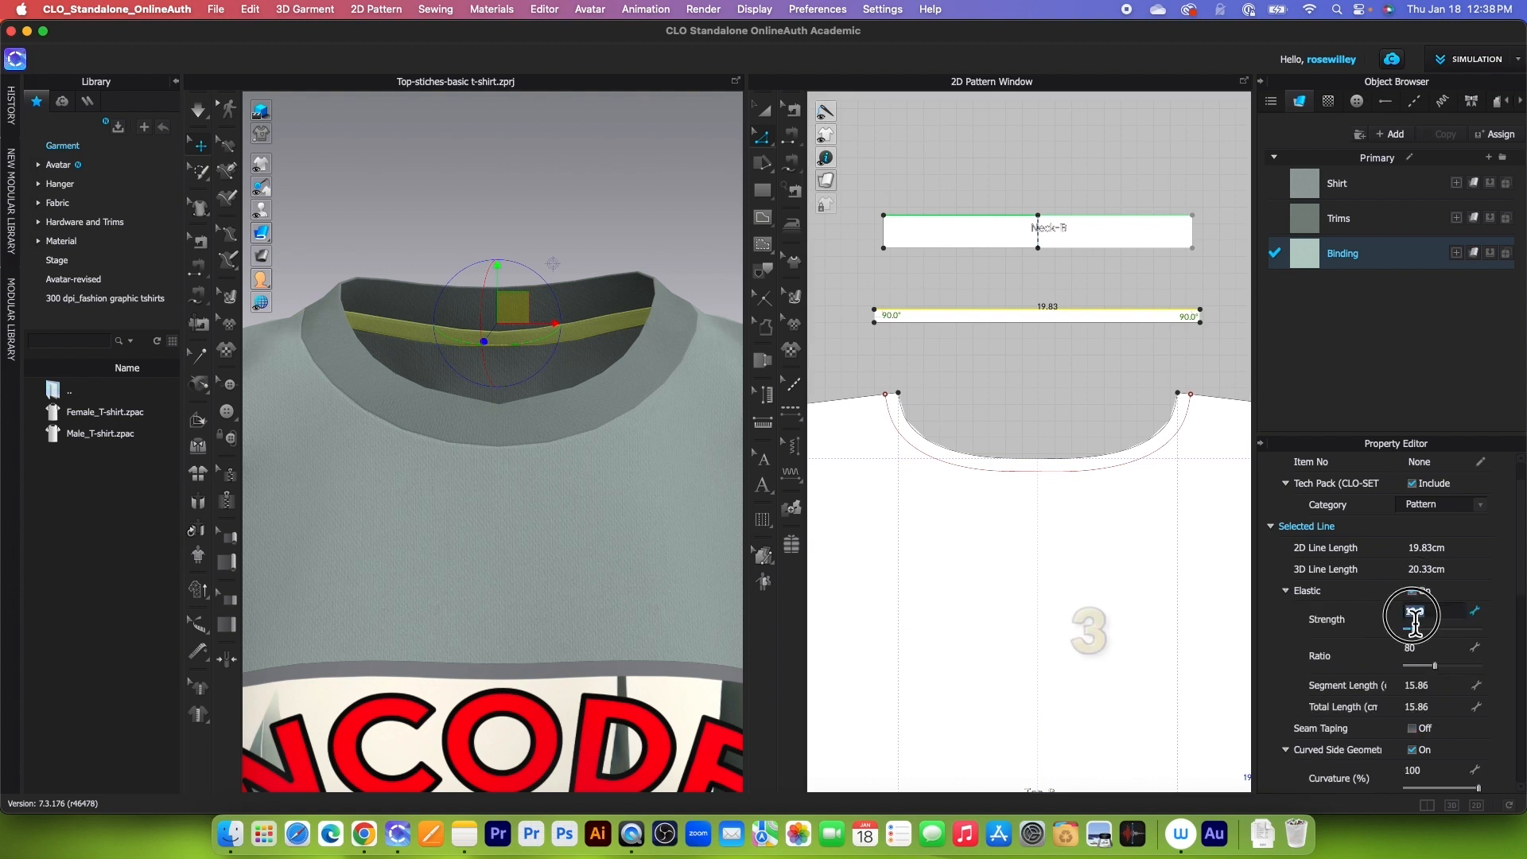
pyautogui.write('3')
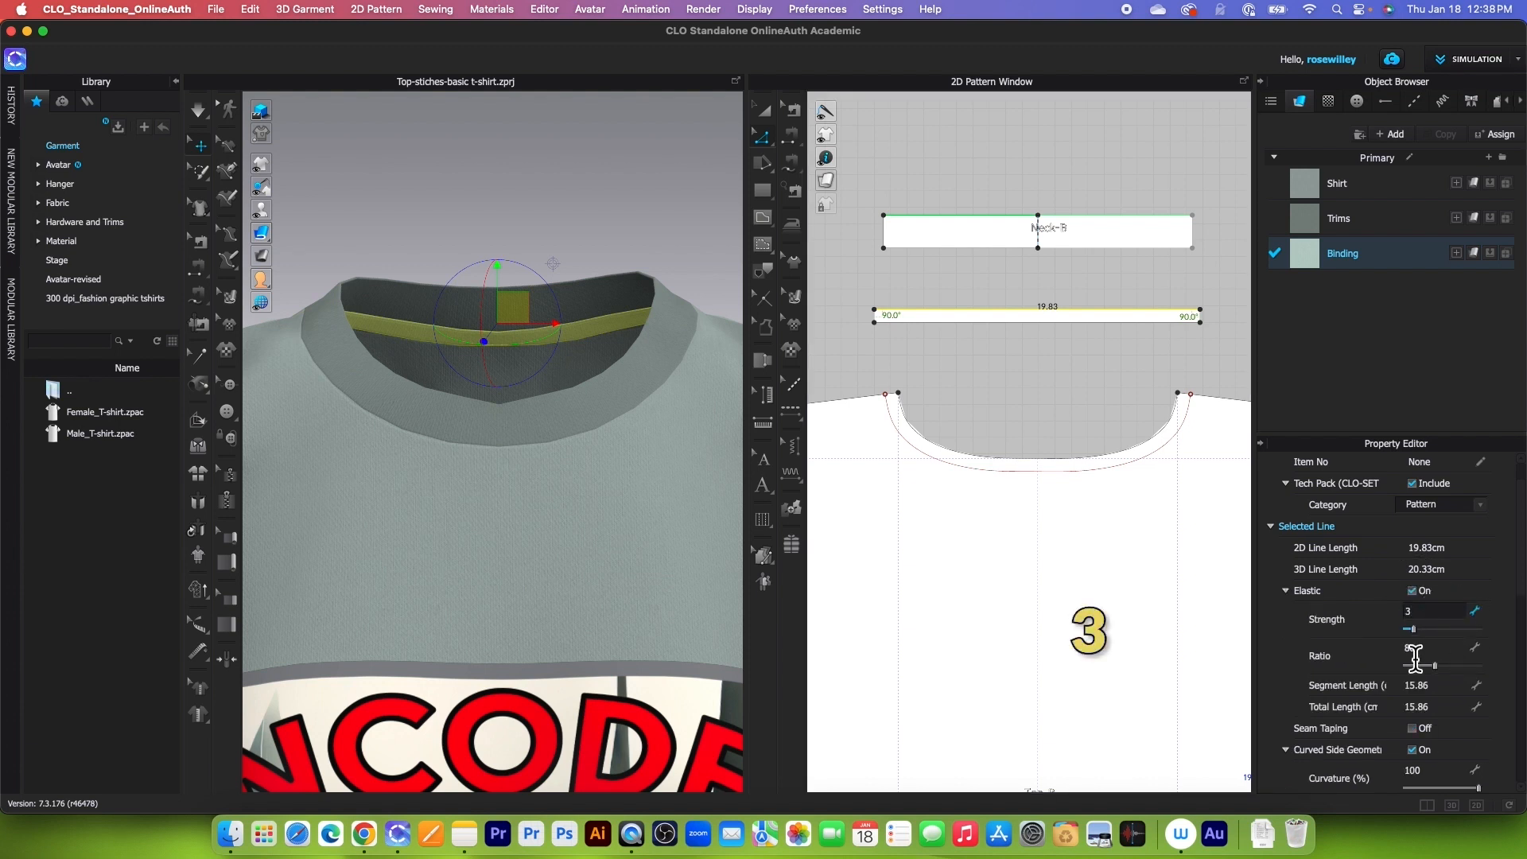
pyautogui.click(1418, 650)
pyautogui.write('95')
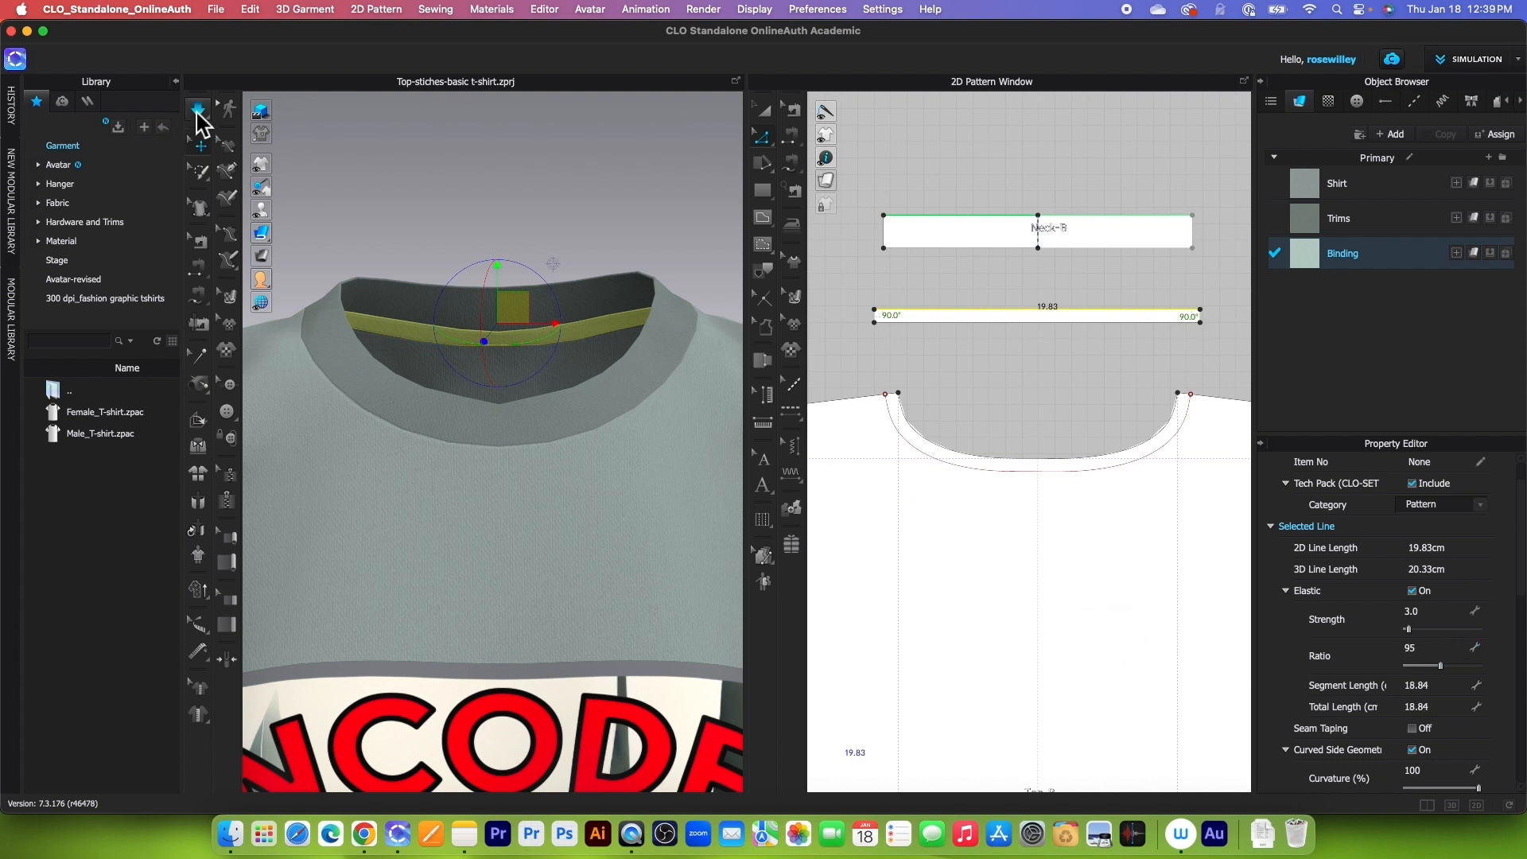
# - Simulate the garment briefly so the elastic tightens the binding, and clear the selection
pyautogui.click(197, 111)
pyautogui.click(205, 113)
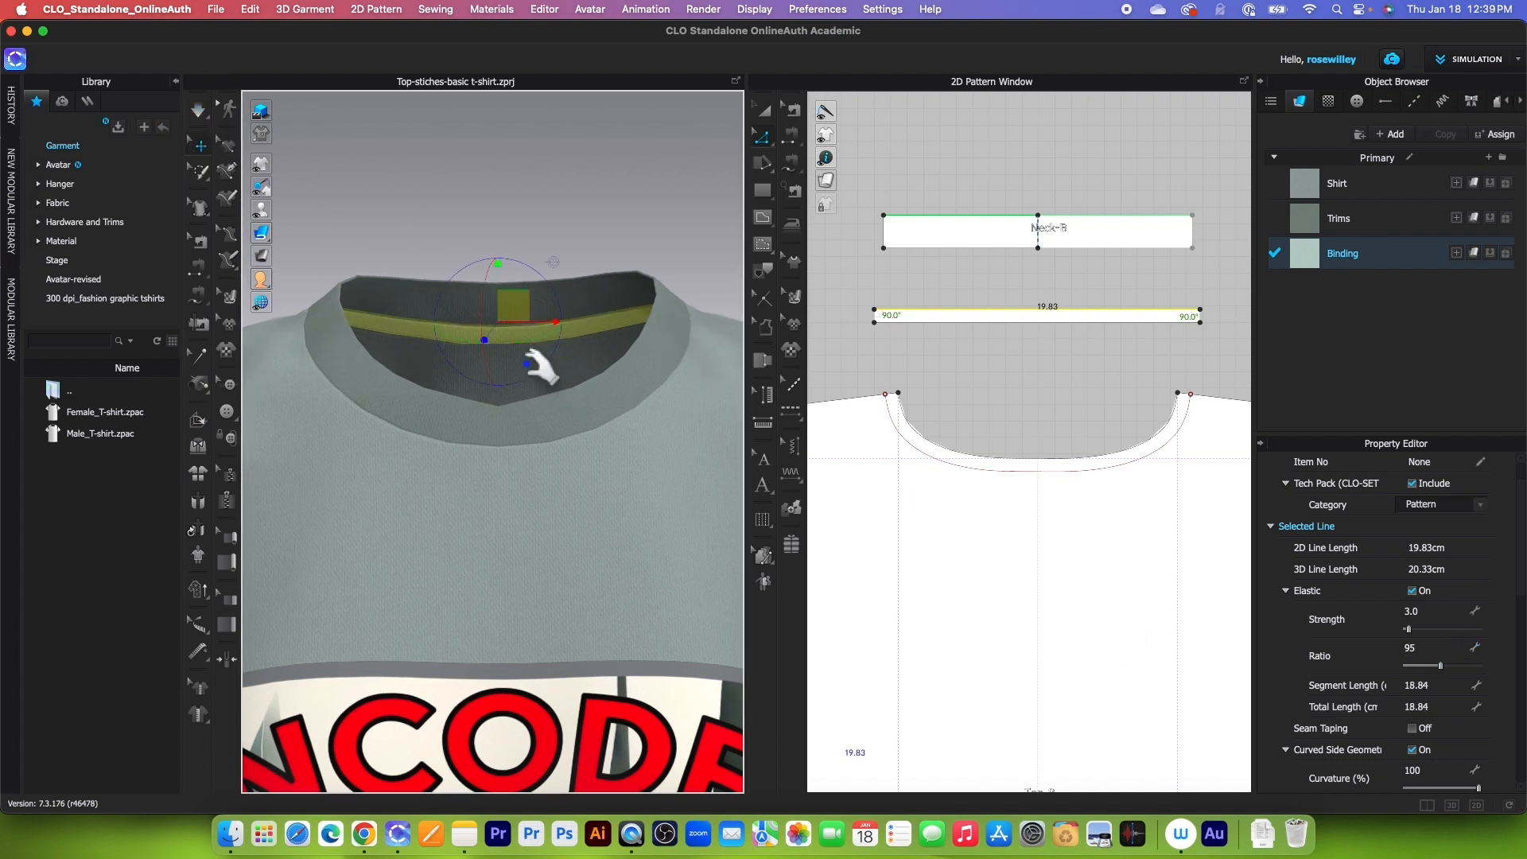
pyautogui.click(942, 350)
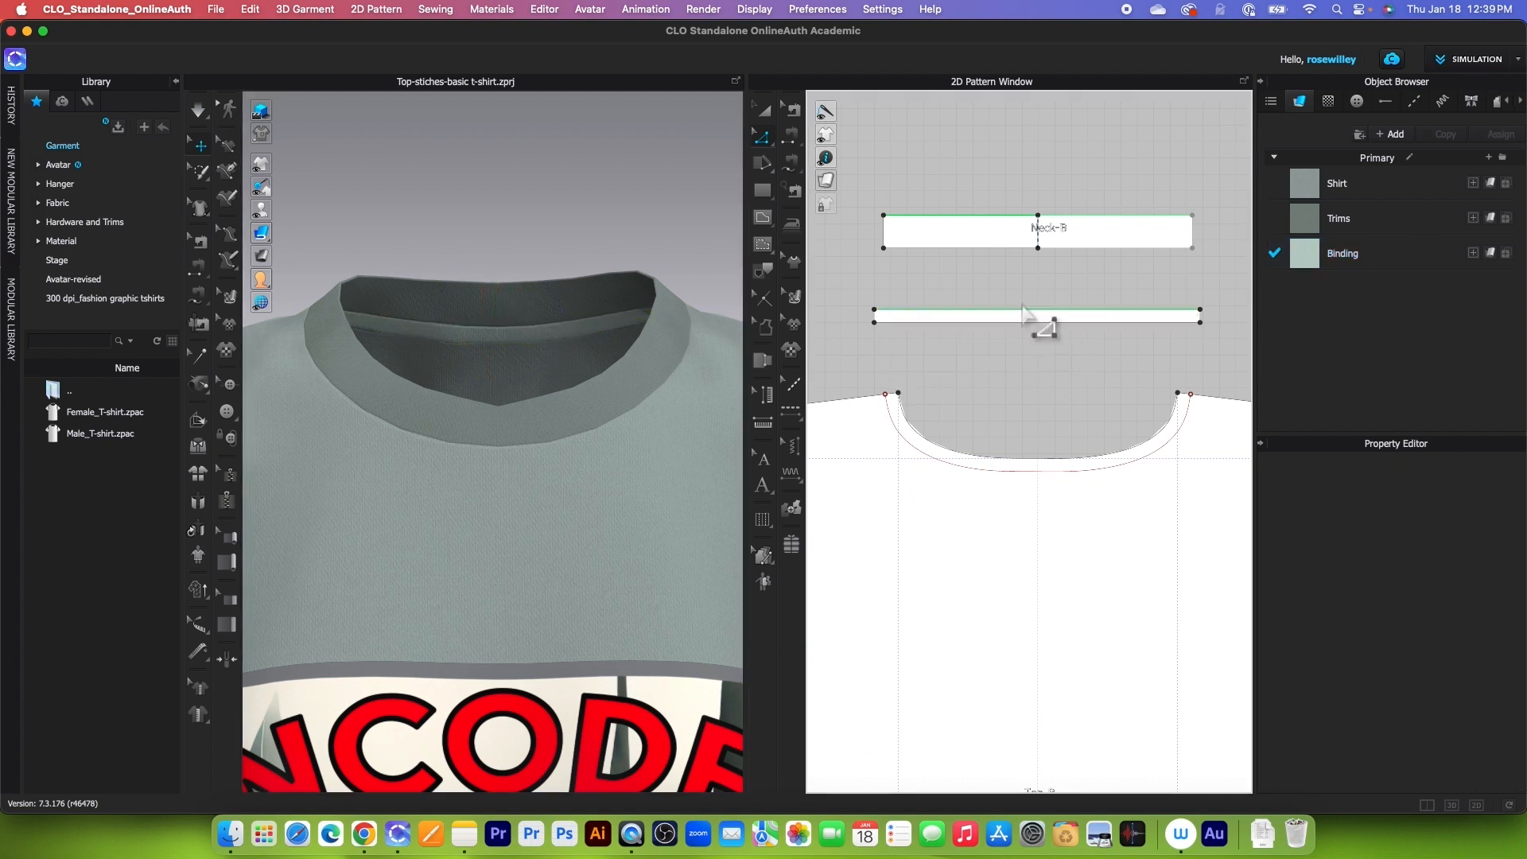
# - Offset the binding's upper and lower edges as internal lines at a distance of 0.2 cm
pyautogui.scroll(1, 1038, 322)
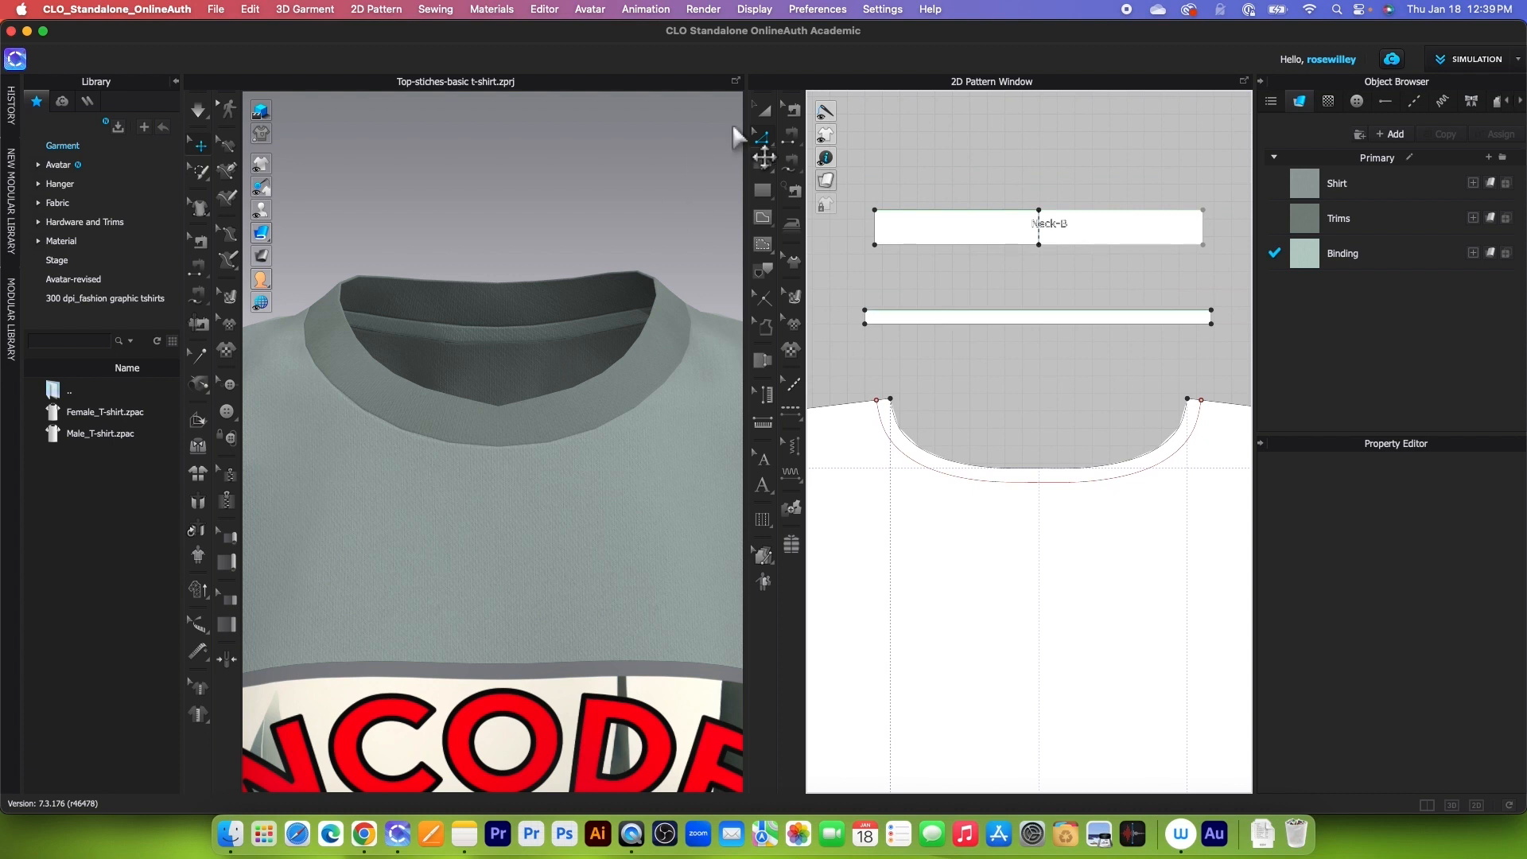
pyautogui.click(763, 136)
pyautogui.scroll(2, 1061, 326)
pyautogui.click(1046, 340)
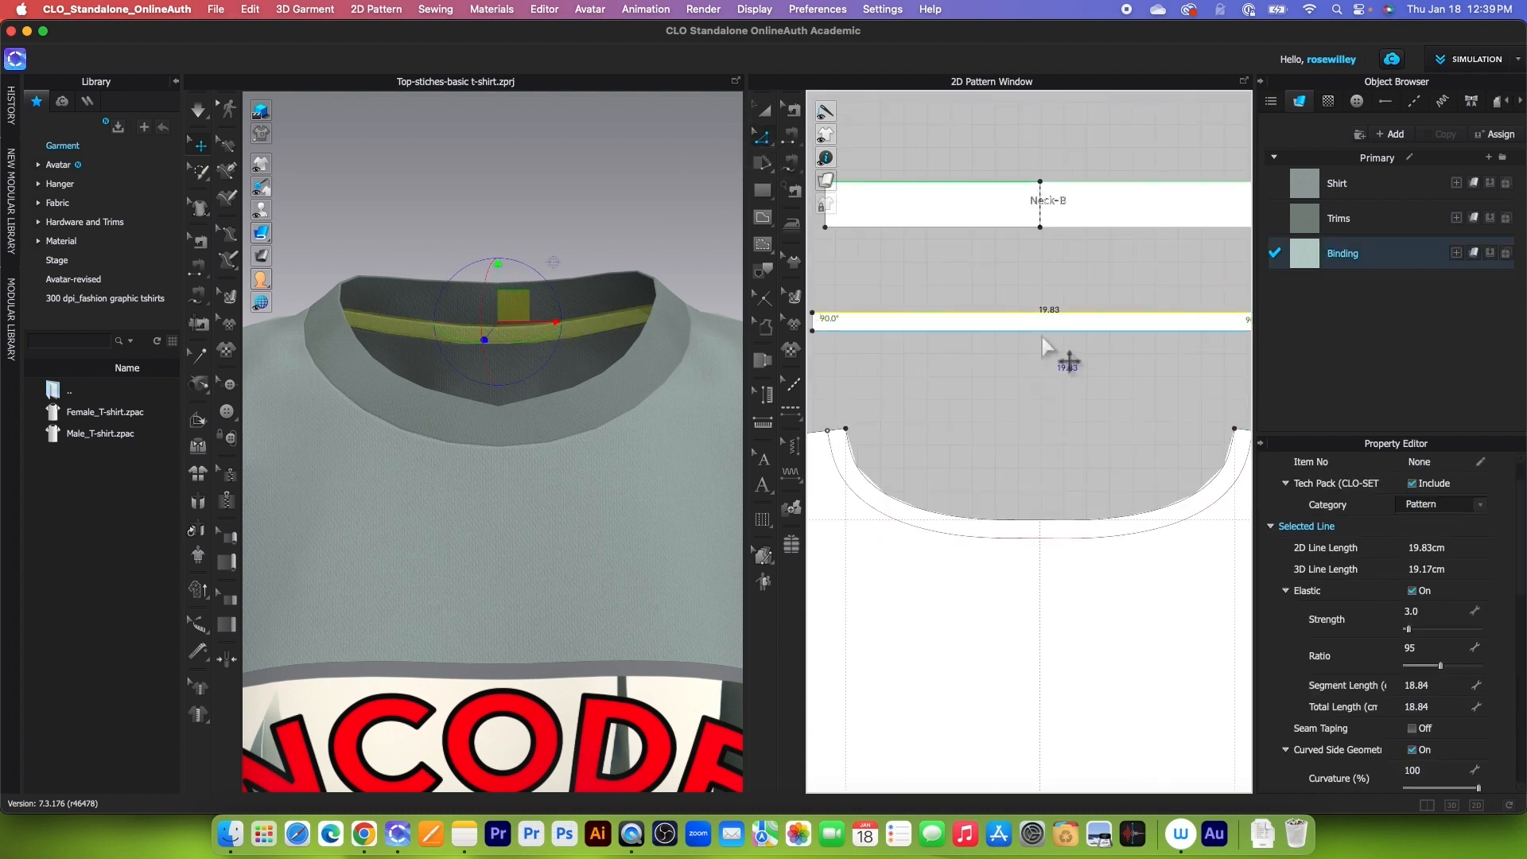
pyautogui.keyDown('shift'); pyautogui.click(1043, 336); pyautogui.keyUp('shift')
pyautogui.rightClick(1043, 334)
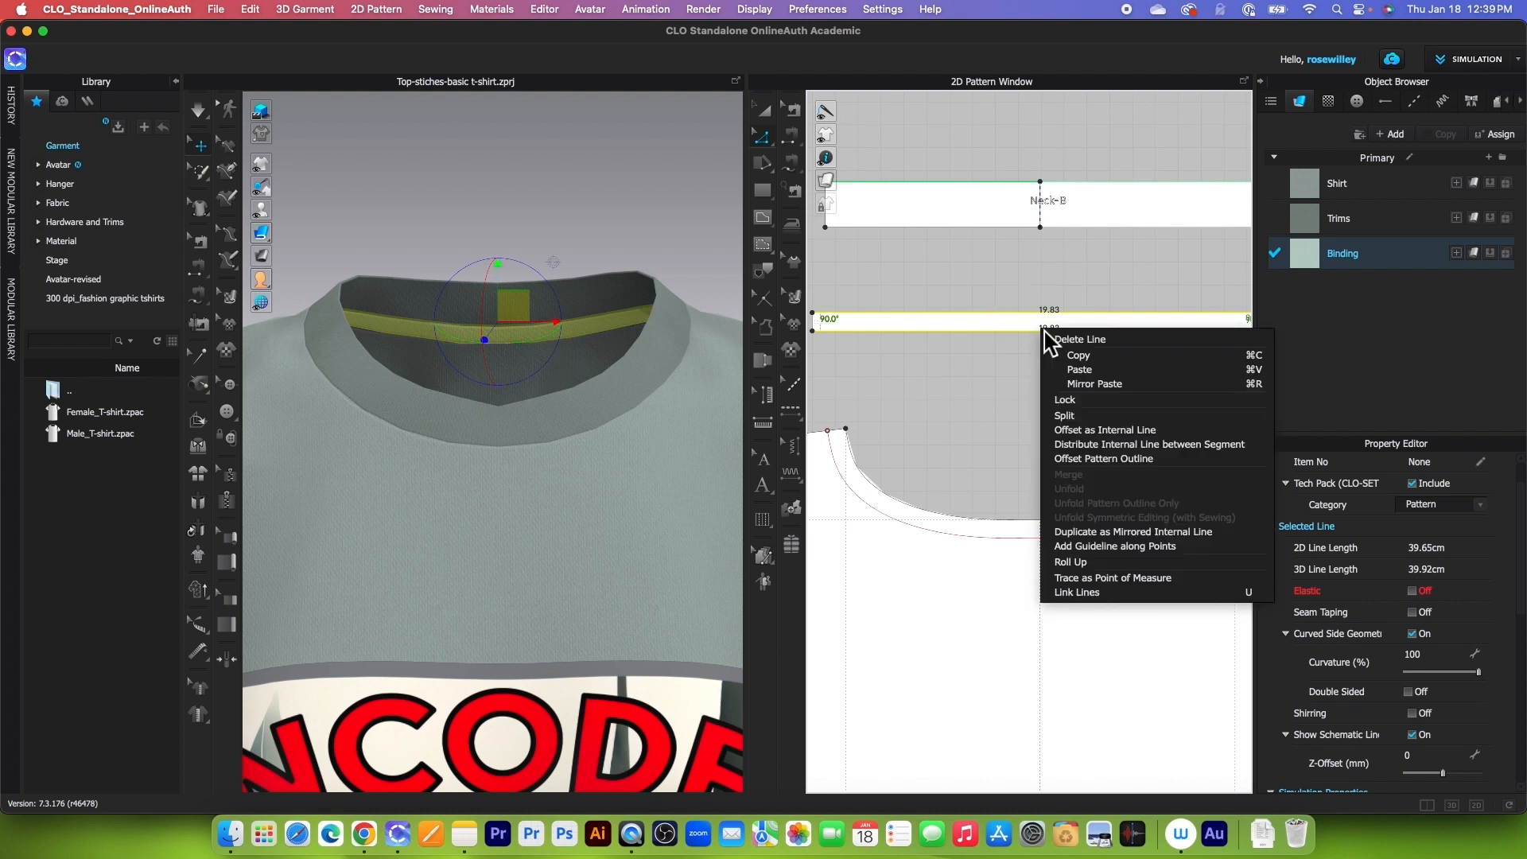
pyautogui.click(1094, 434)
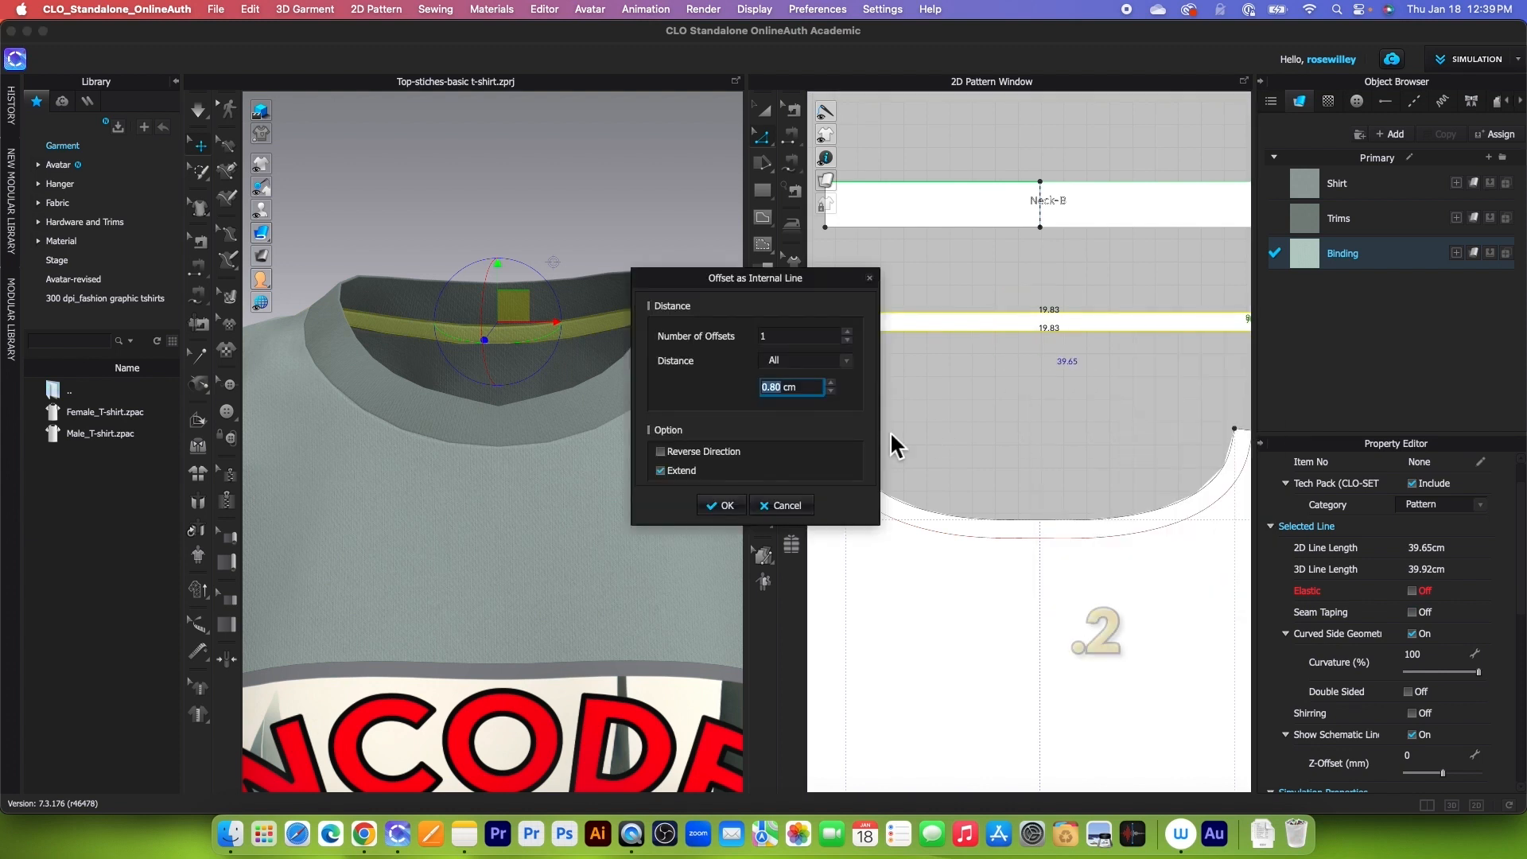
pyautogui.write('.2')
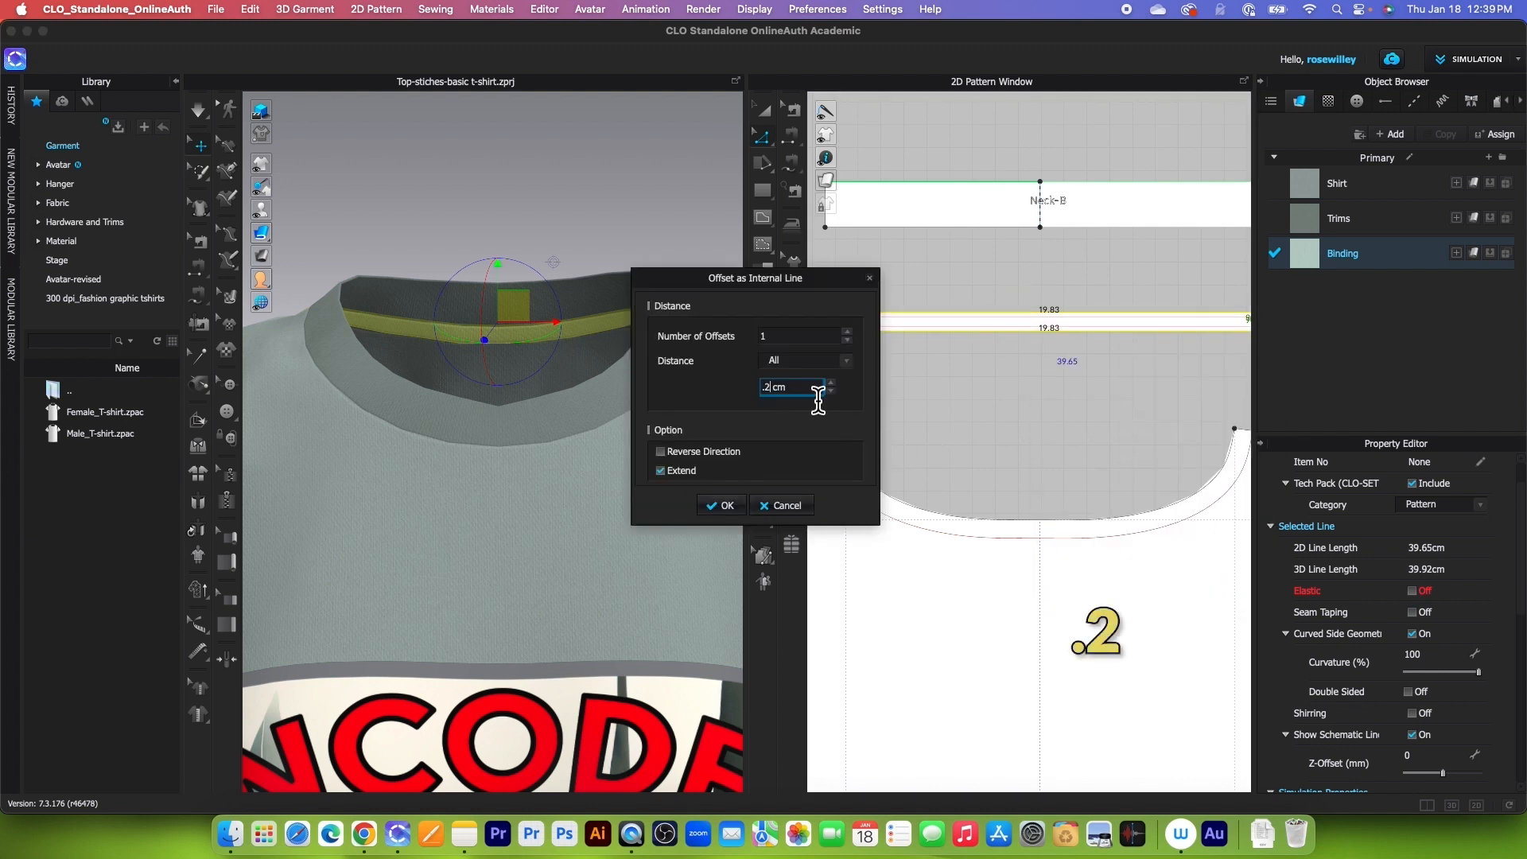
pyautogui.click(719, 505)
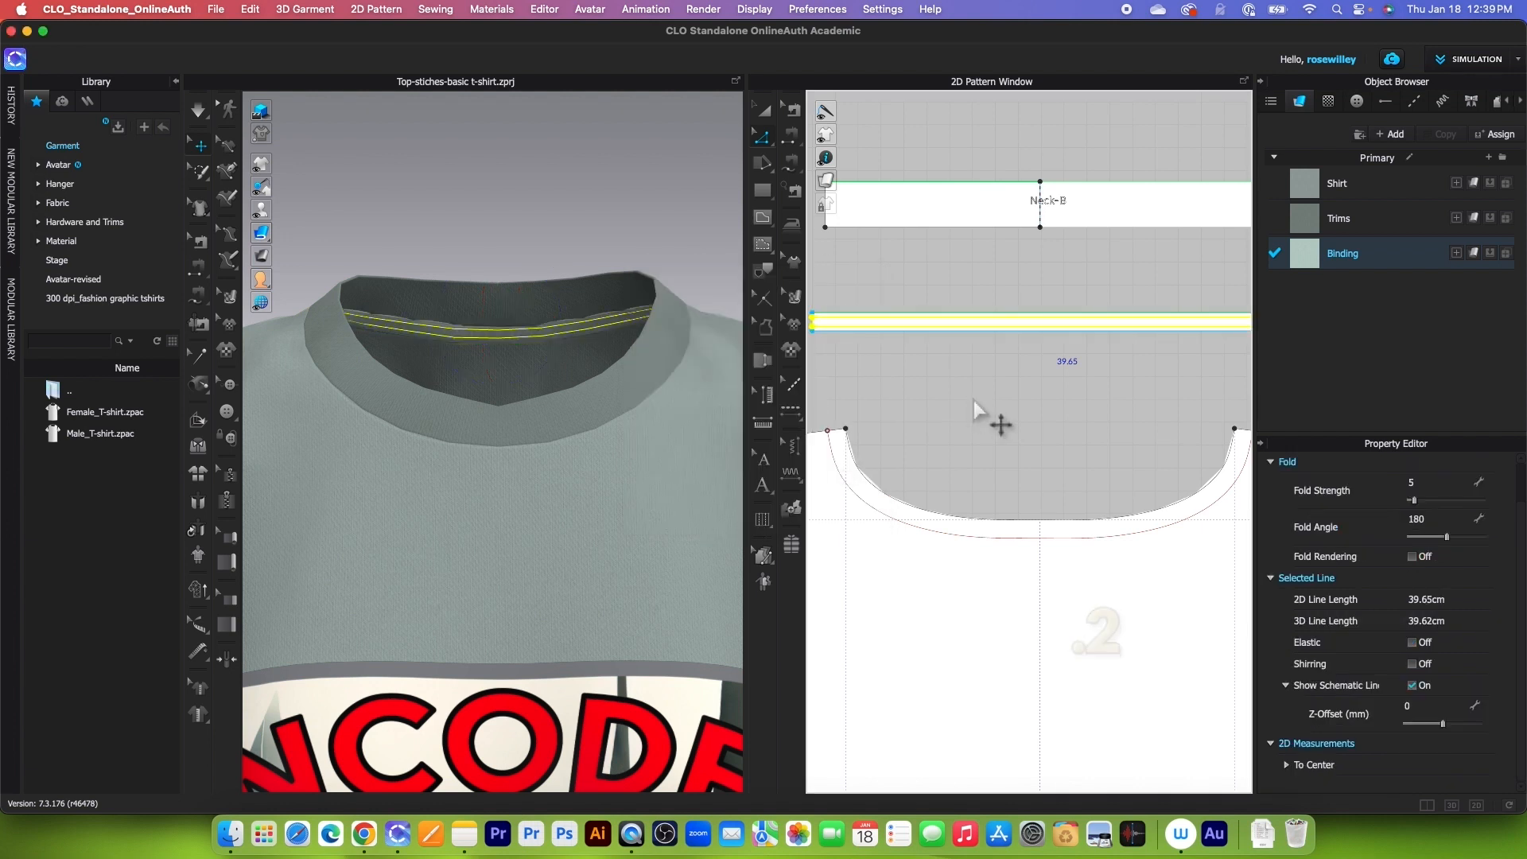
# - Add segment topstitches along both offset internal lines of the binding
pyautogui.scroll(-2, 1003, 414)
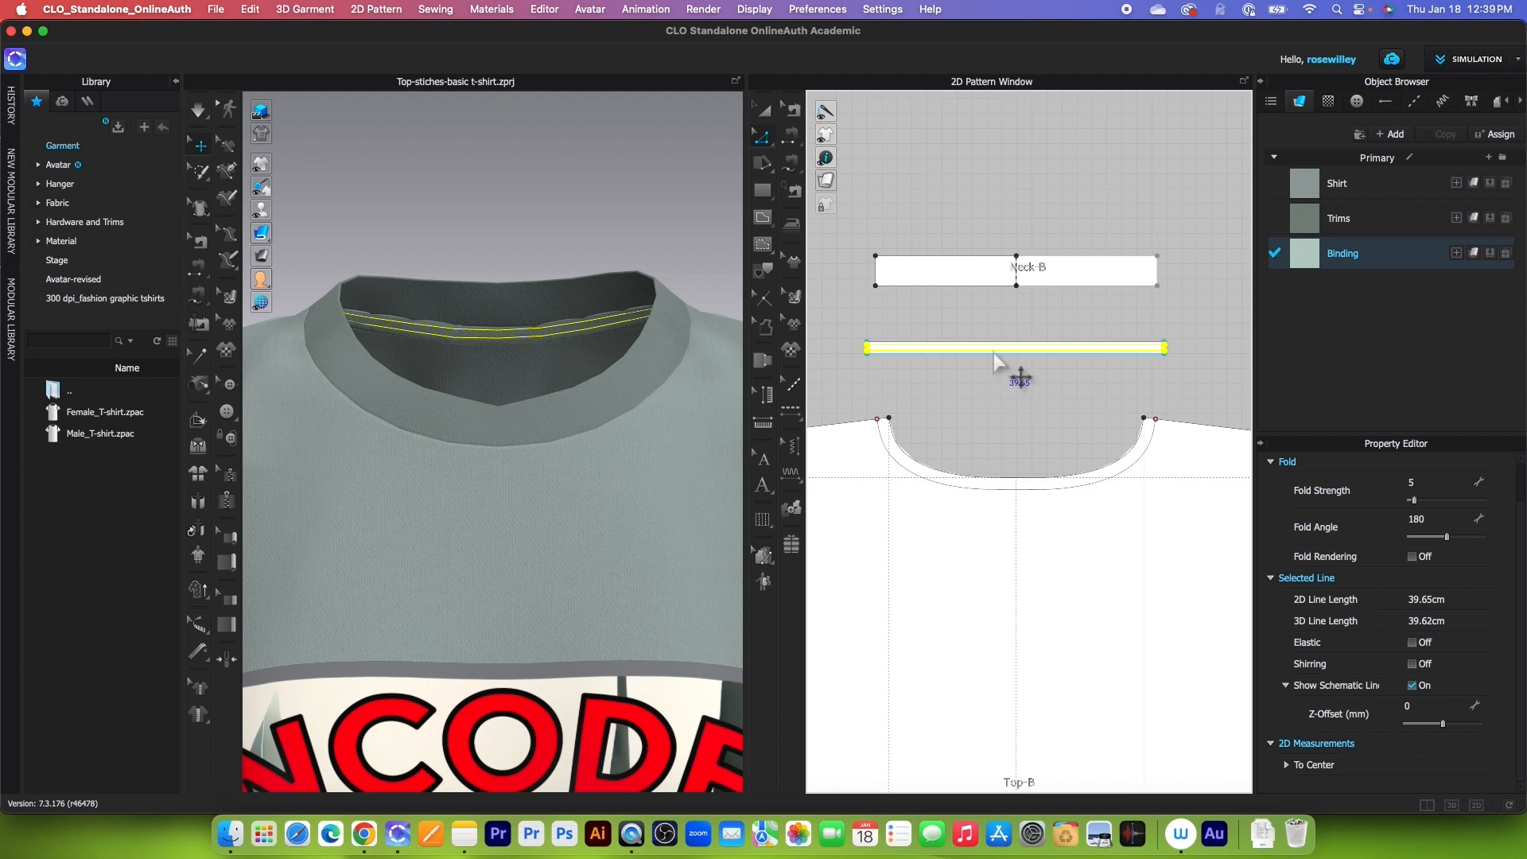
pyautogui.click(792, 411)
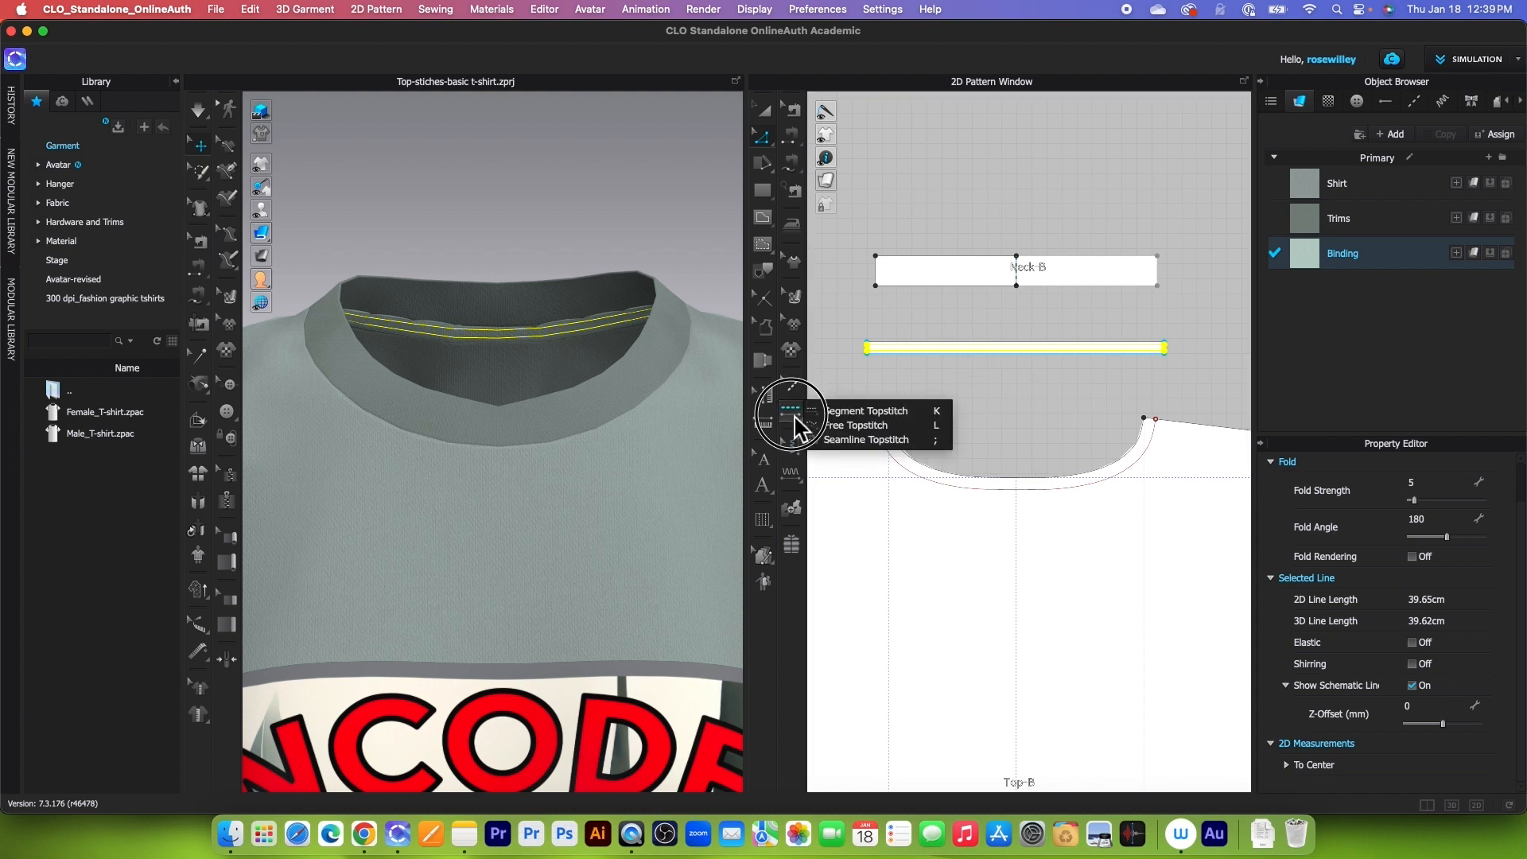
pyautogui.click(868, 412)
pyautogui.scroll(4, 1005, 314)
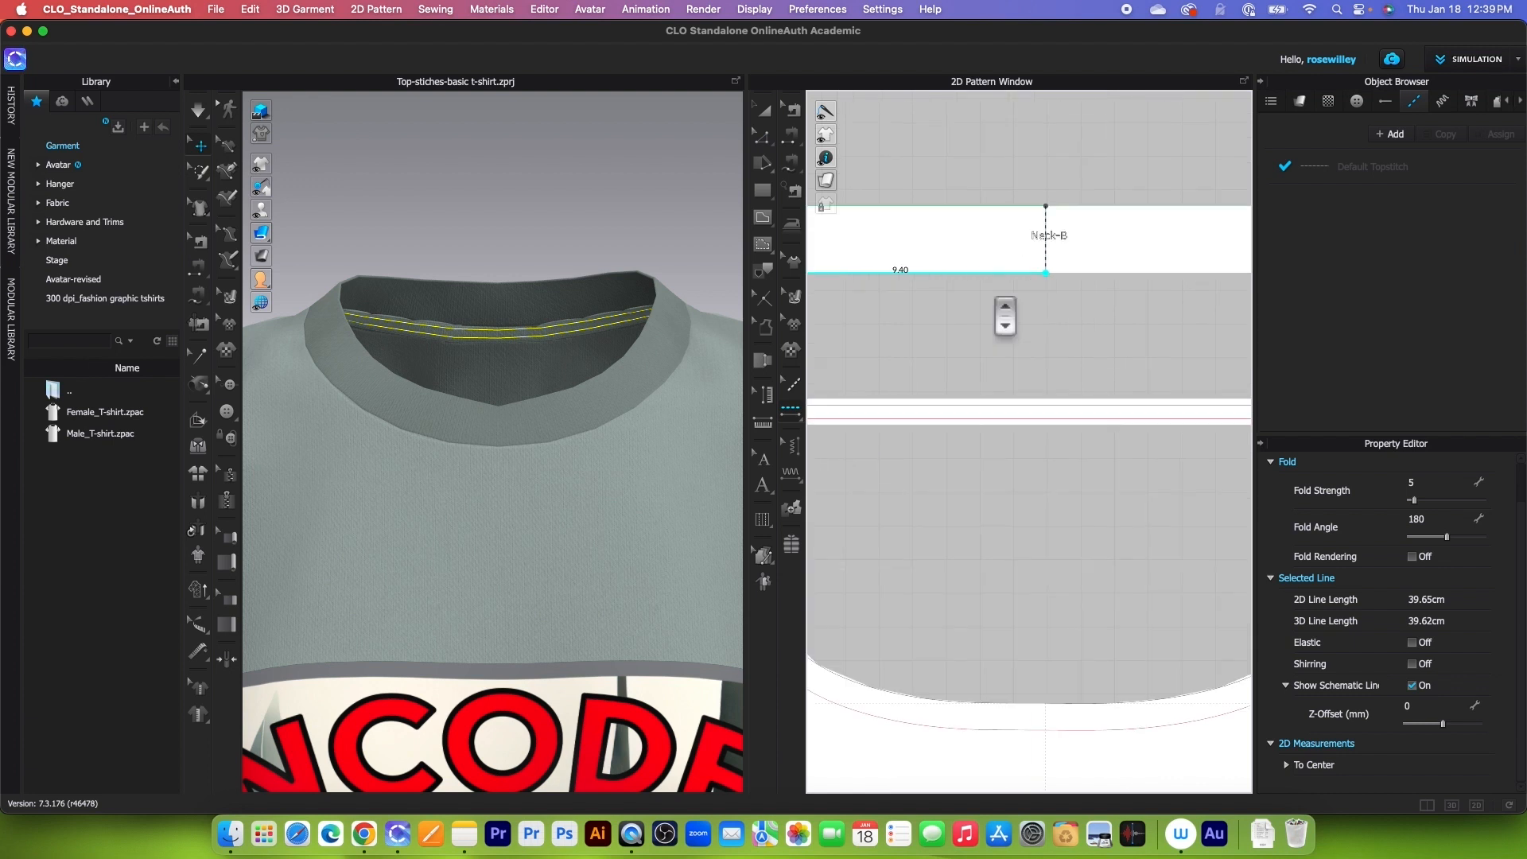
pyautogui.click(994, 415)
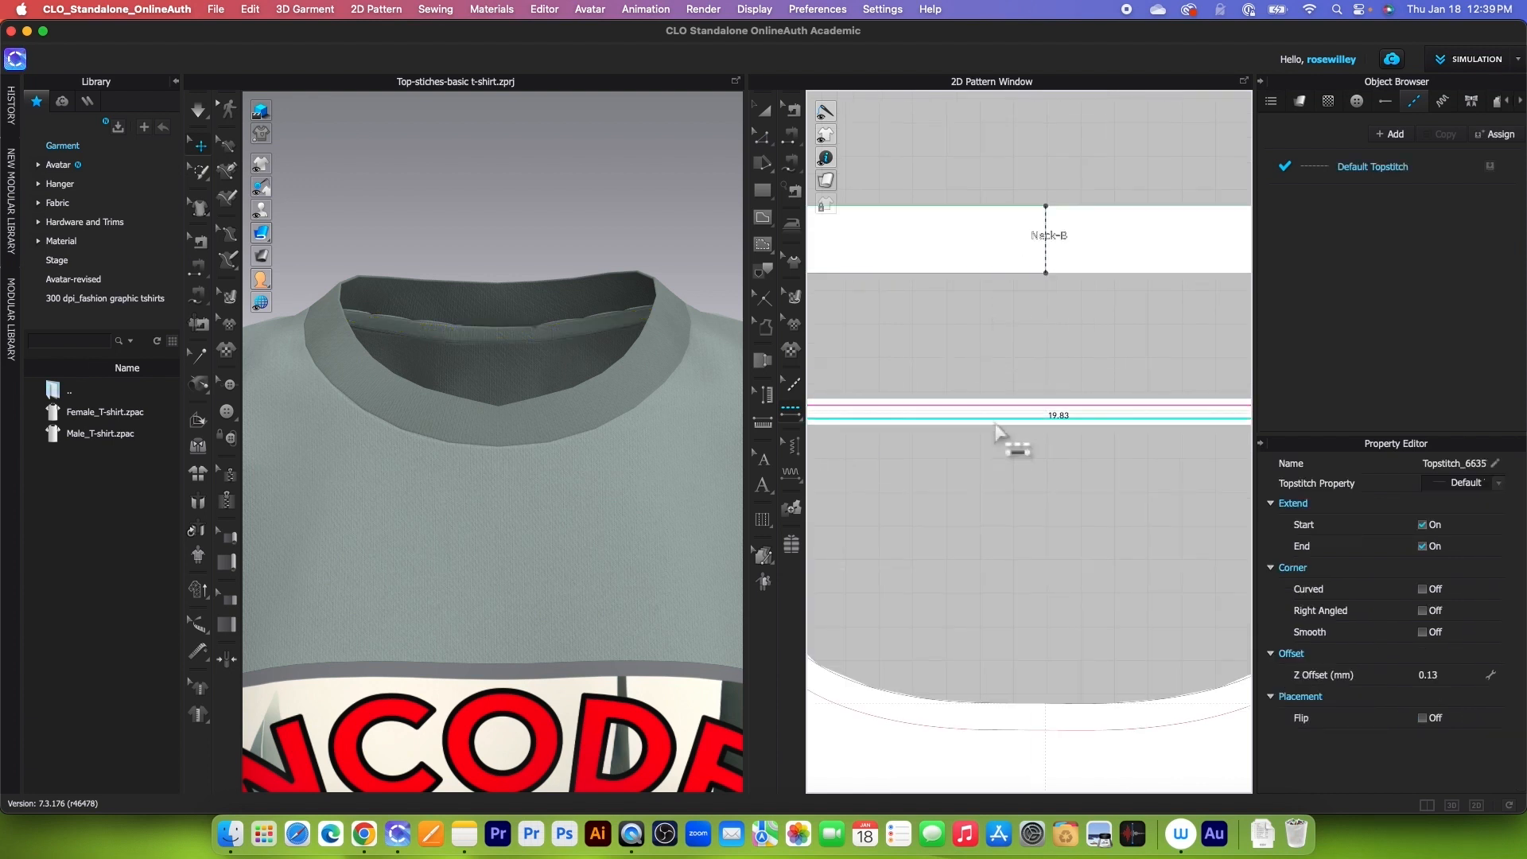
# - Examine the topstitched binding up close inside the back neckline of the 3D garment
pyautogui.scroll(-5, 1006, 436)
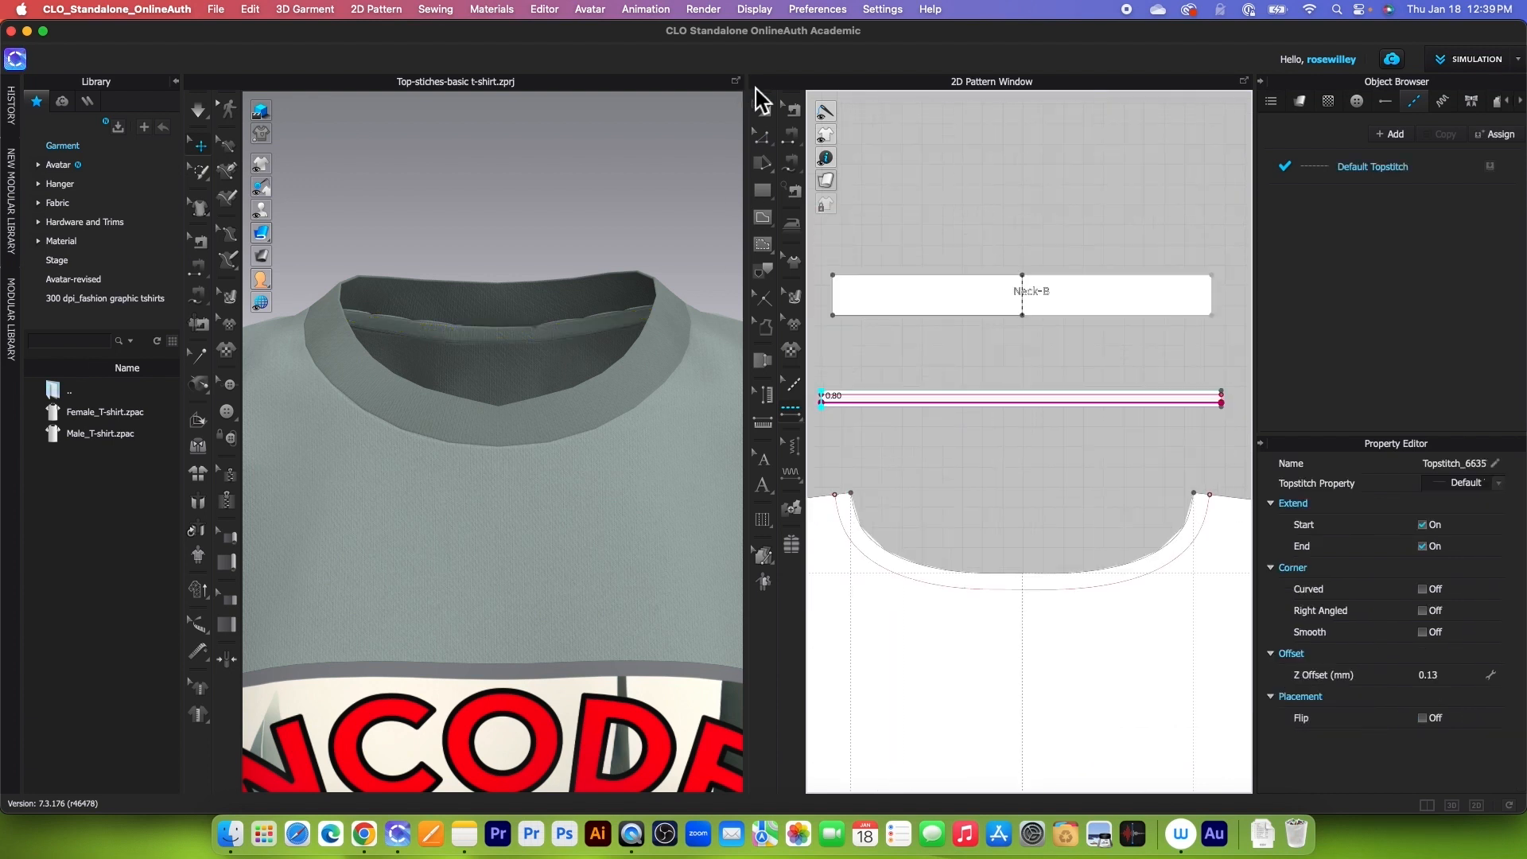
pyautogui.click(765, 111)
pyautogui.scroll(4, 541, 365)
pyautogui.scroll(-3, 542, 365)
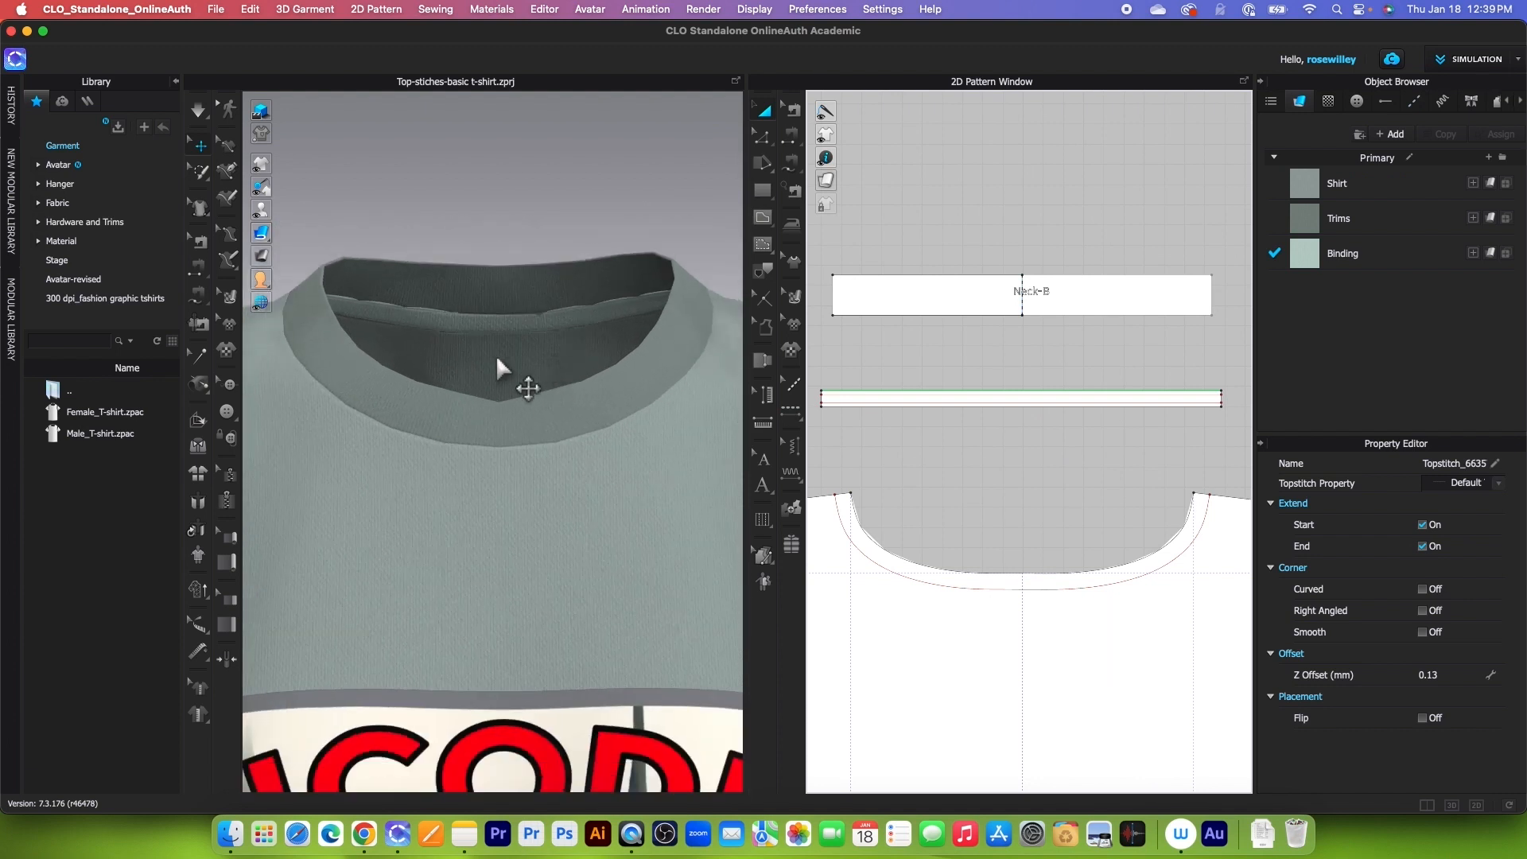
pyautogui.scroll(-2, 974, 430)
pyautogui.scroll(2, 972, 414)
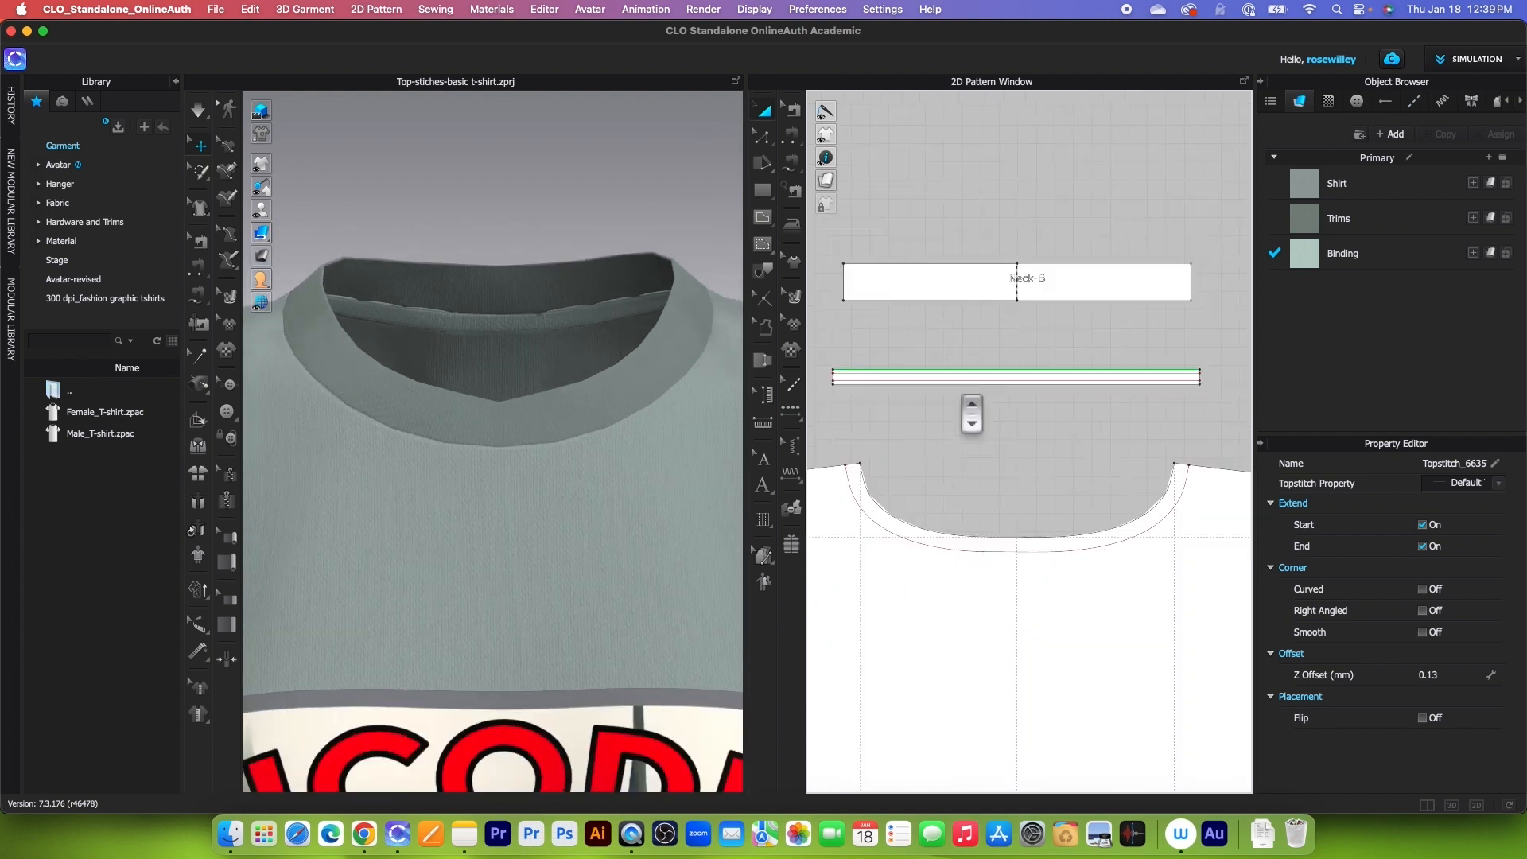
pyautogui.scroll(-1, 964, 400)
pyautogui.click(850, 379)
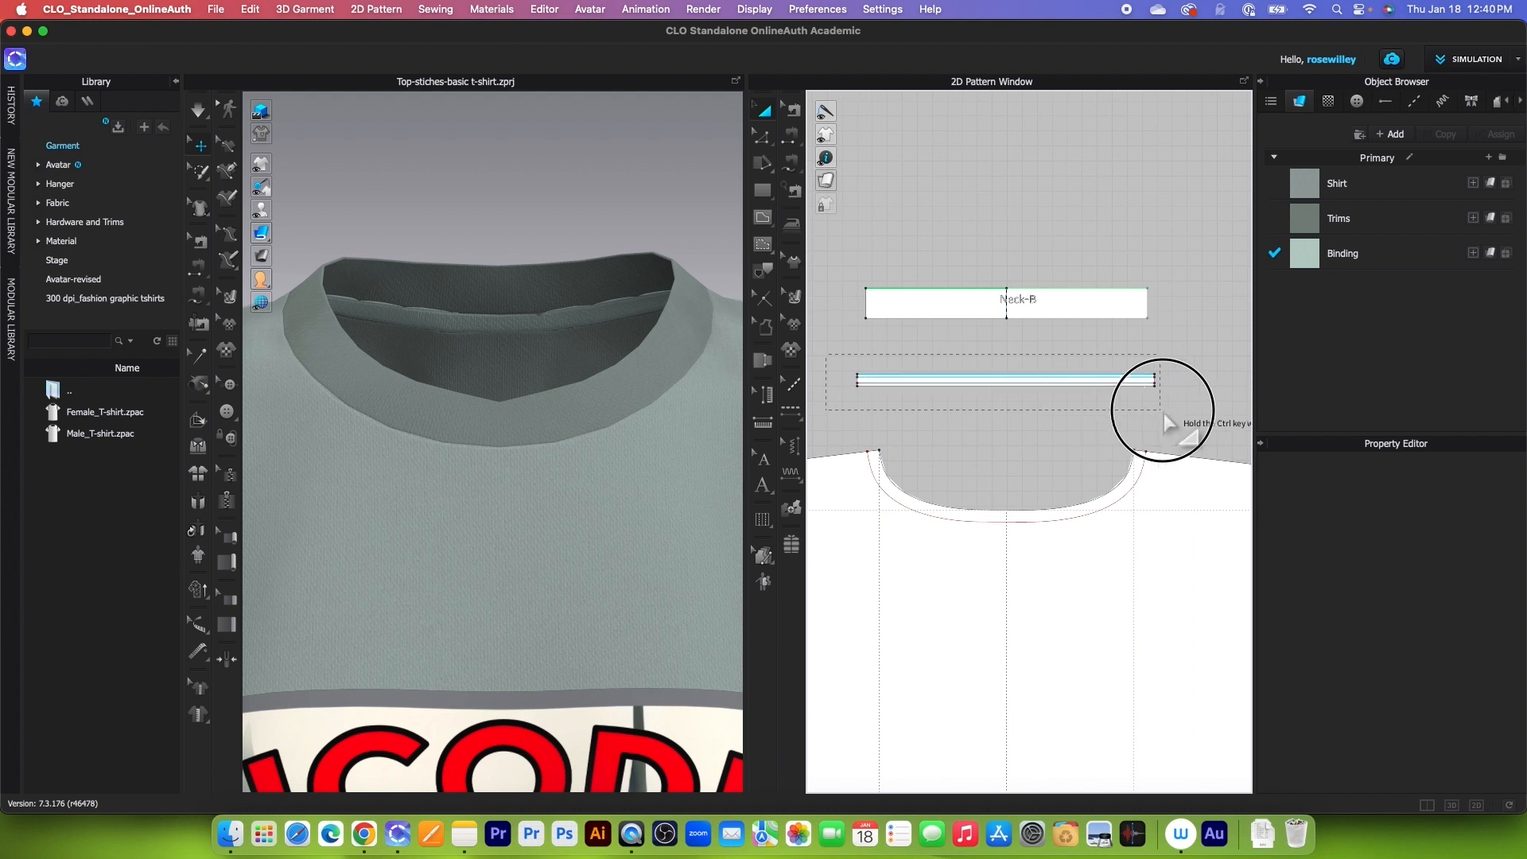
pyautogui.scroll(2, 573, 326)
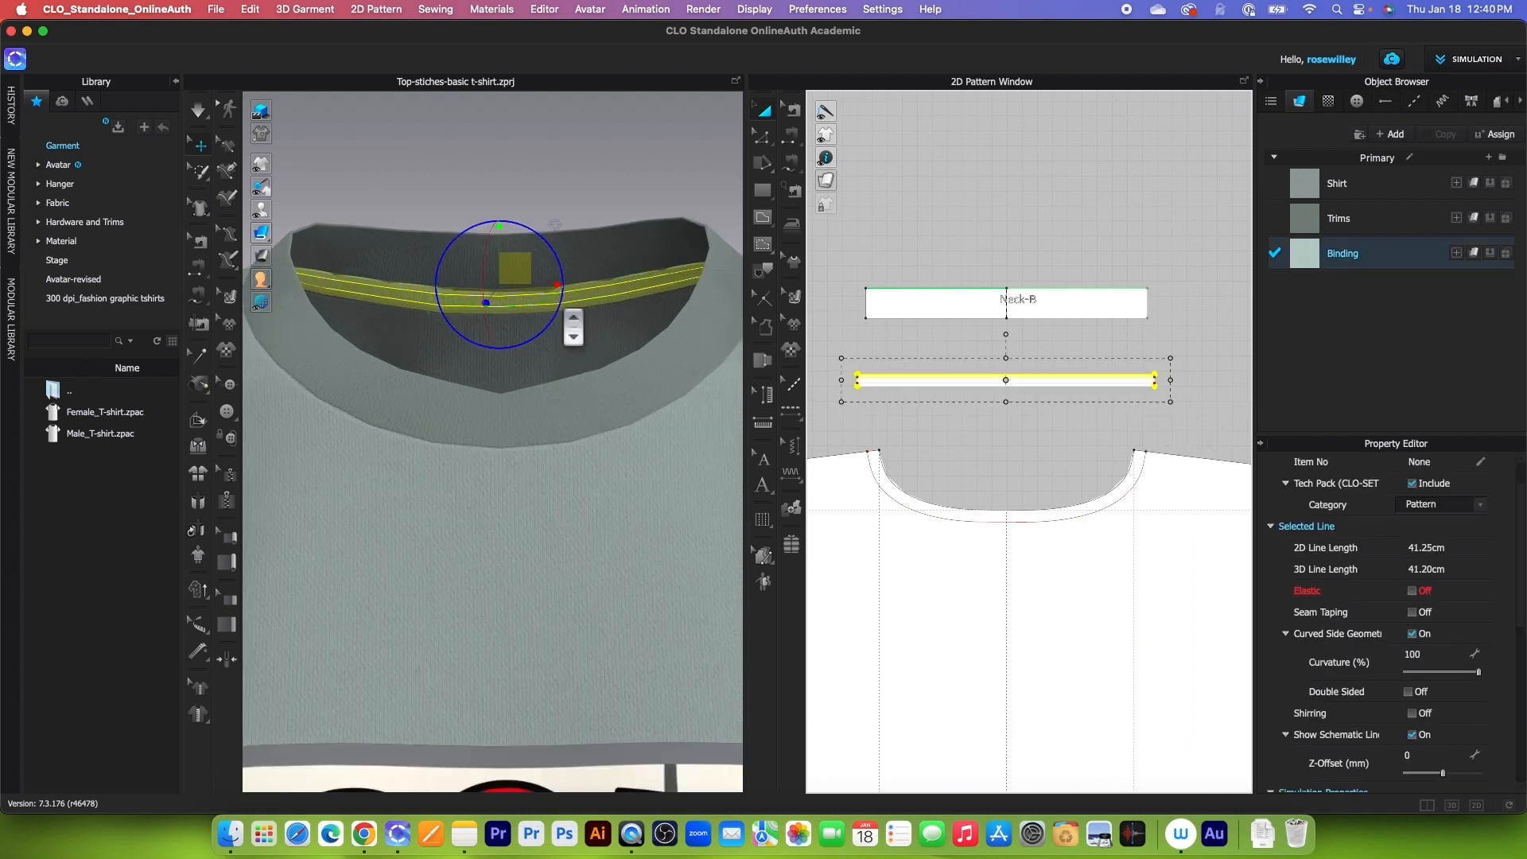
pyautogui.rightClick(519, 272)
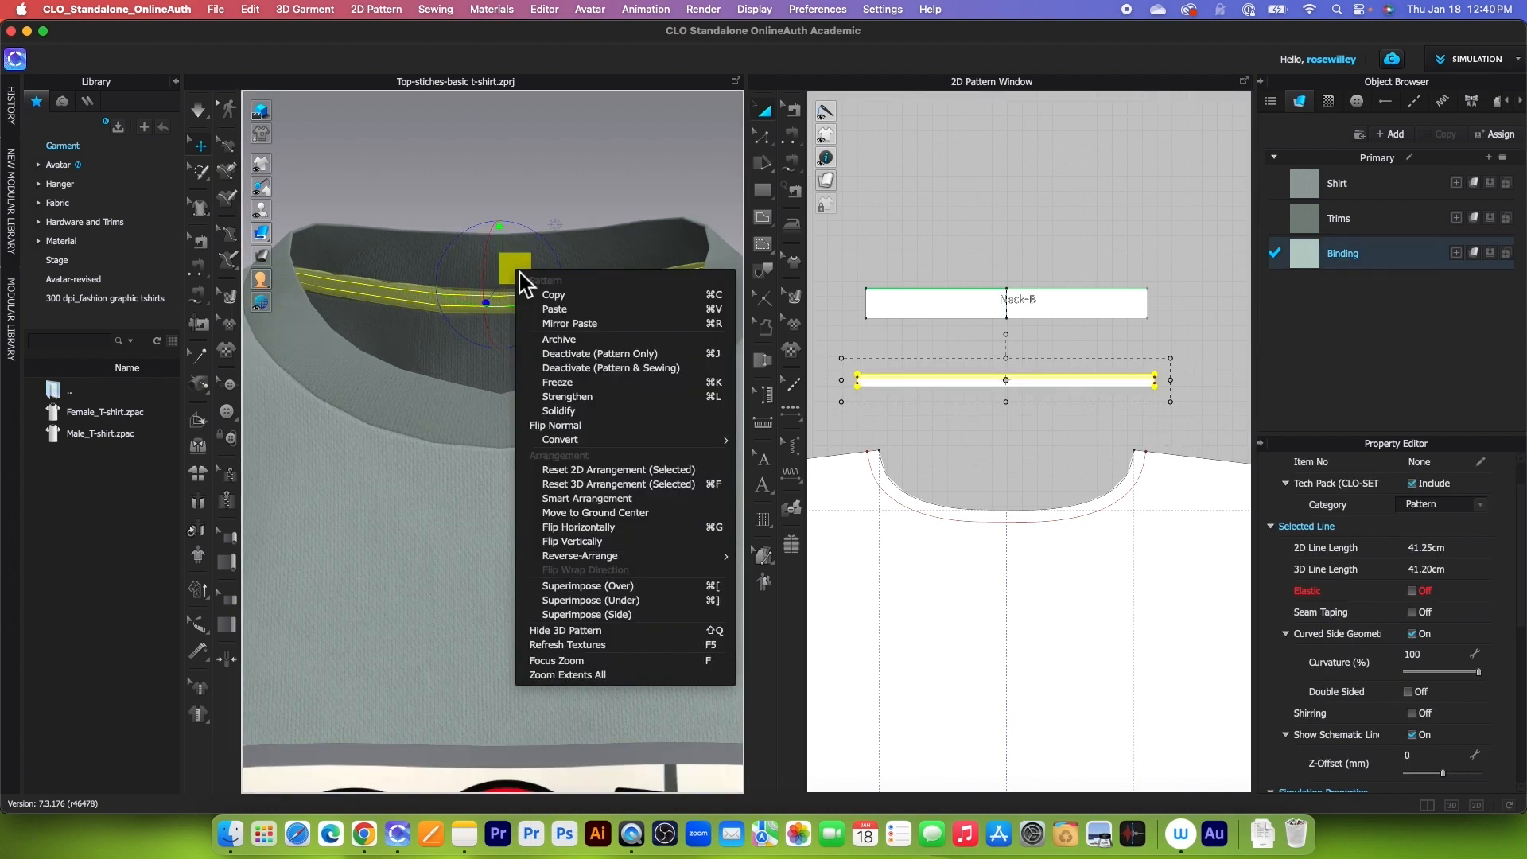
pyautogui.click(479, 393)
pyautogui.click(551, 166)
pyautogui.scroll(5, 525, 249)
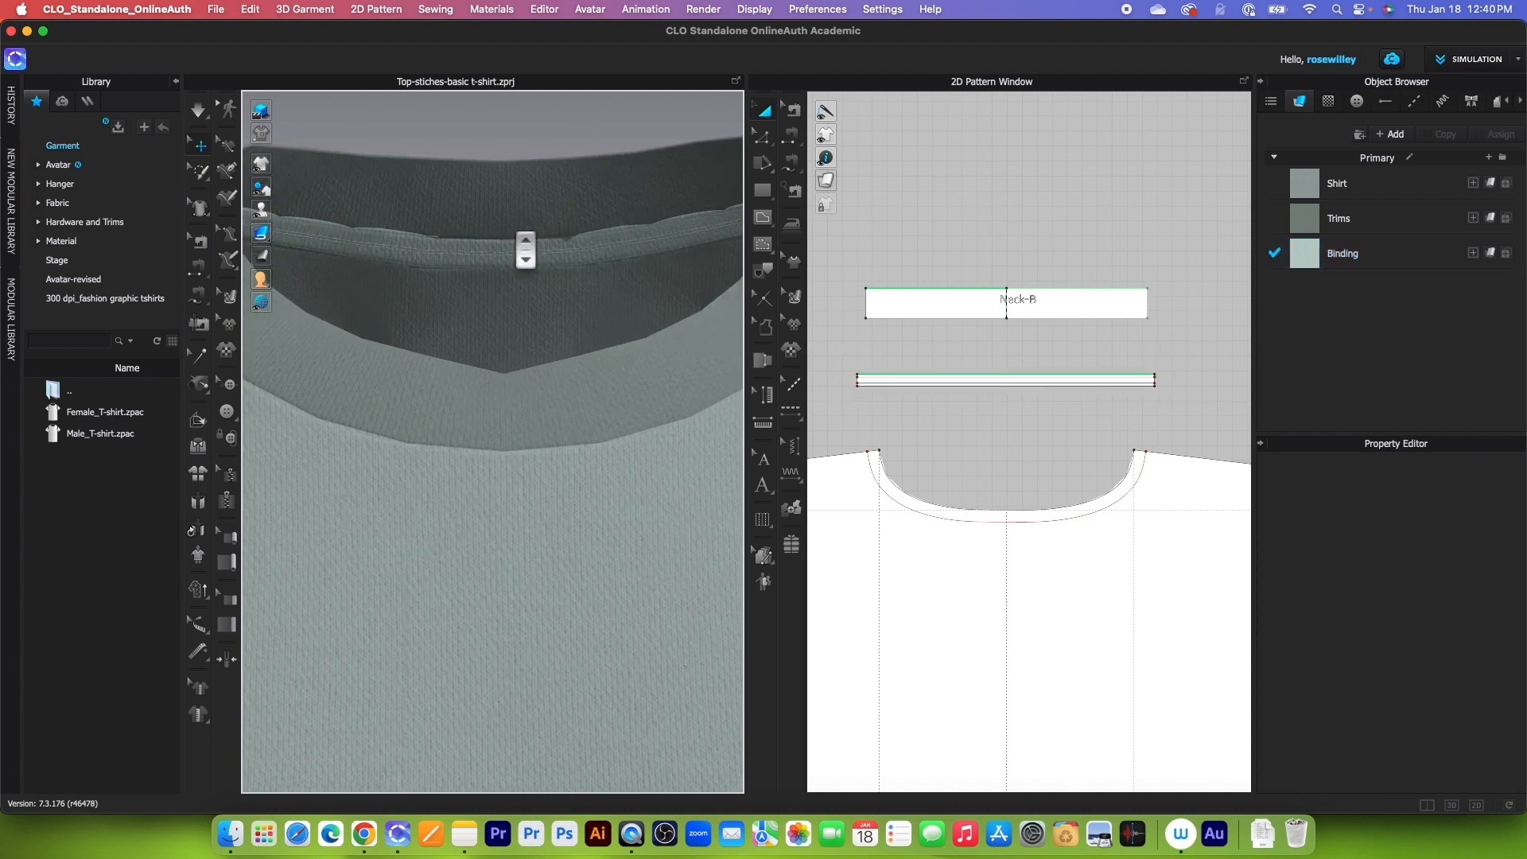
pyautogui.scroll(5, 525, 263)
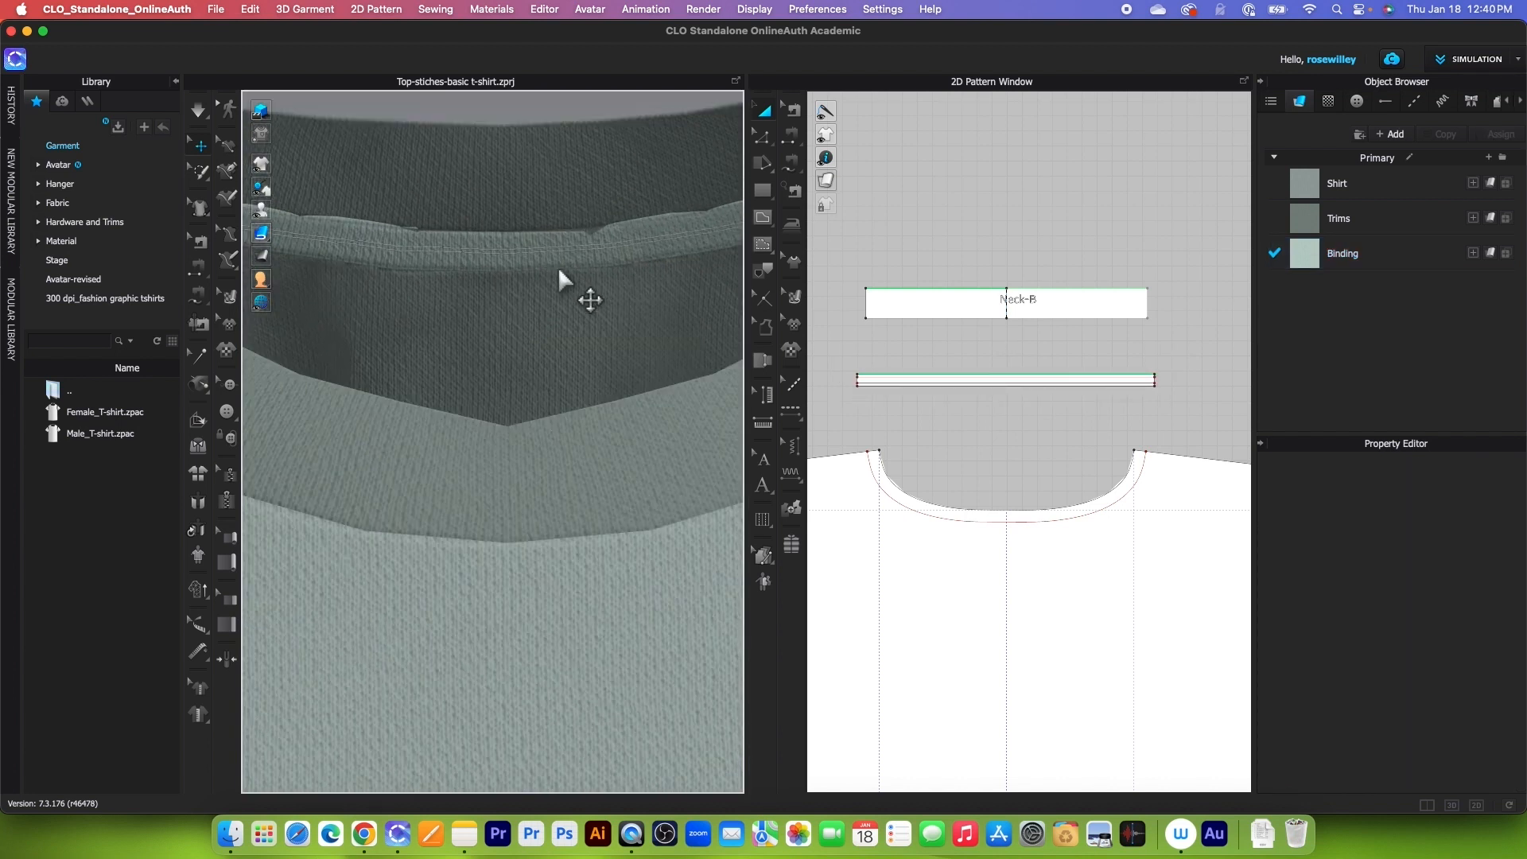
pyautogui.scroll(-2, 559, 274)
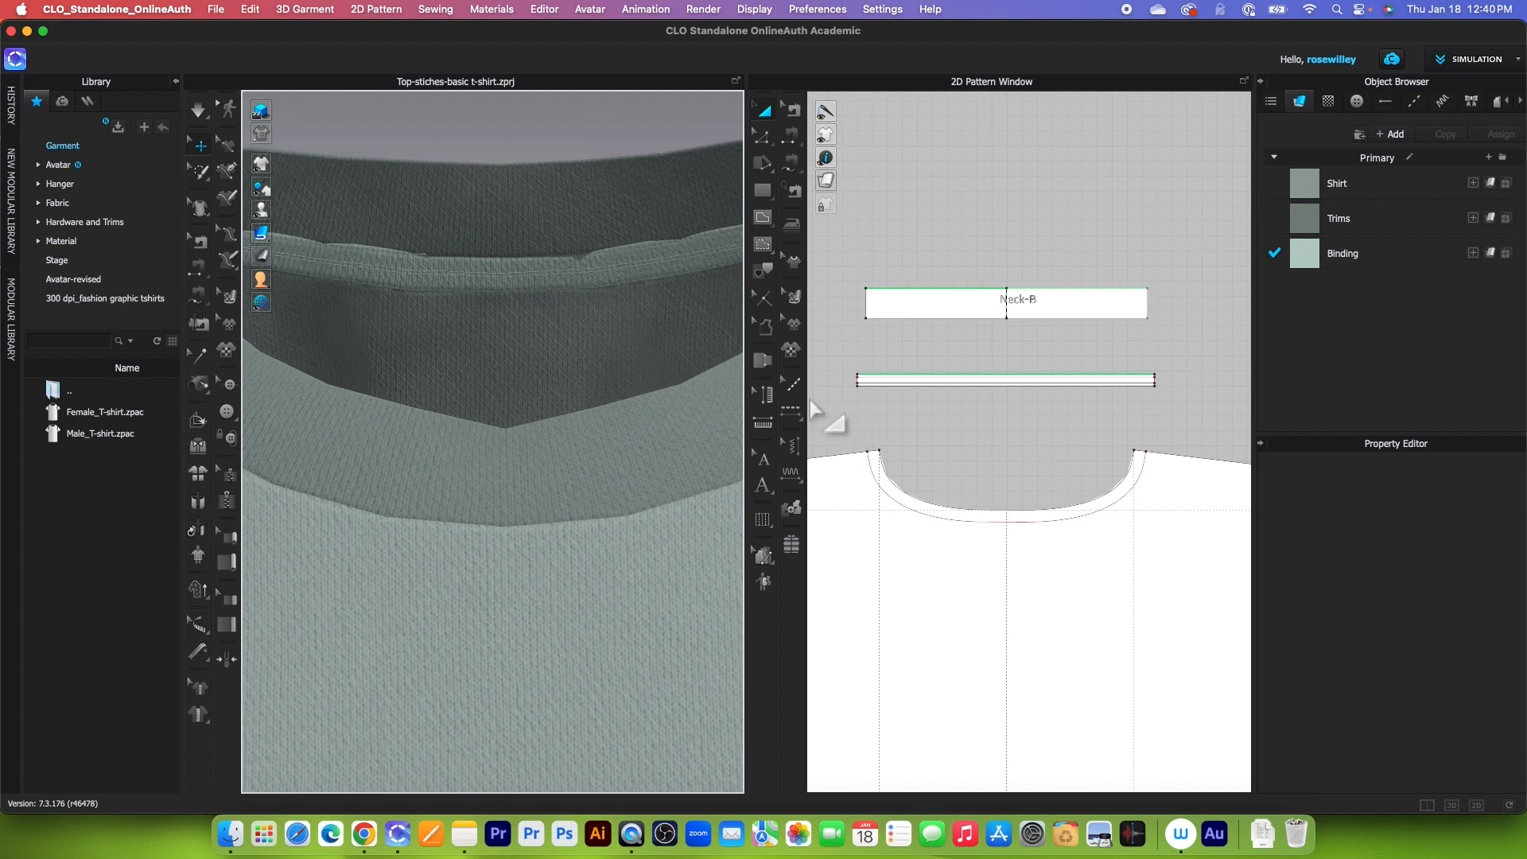
# - Rename the default topstitch style as Binding
pyautogui.click(794, 384)
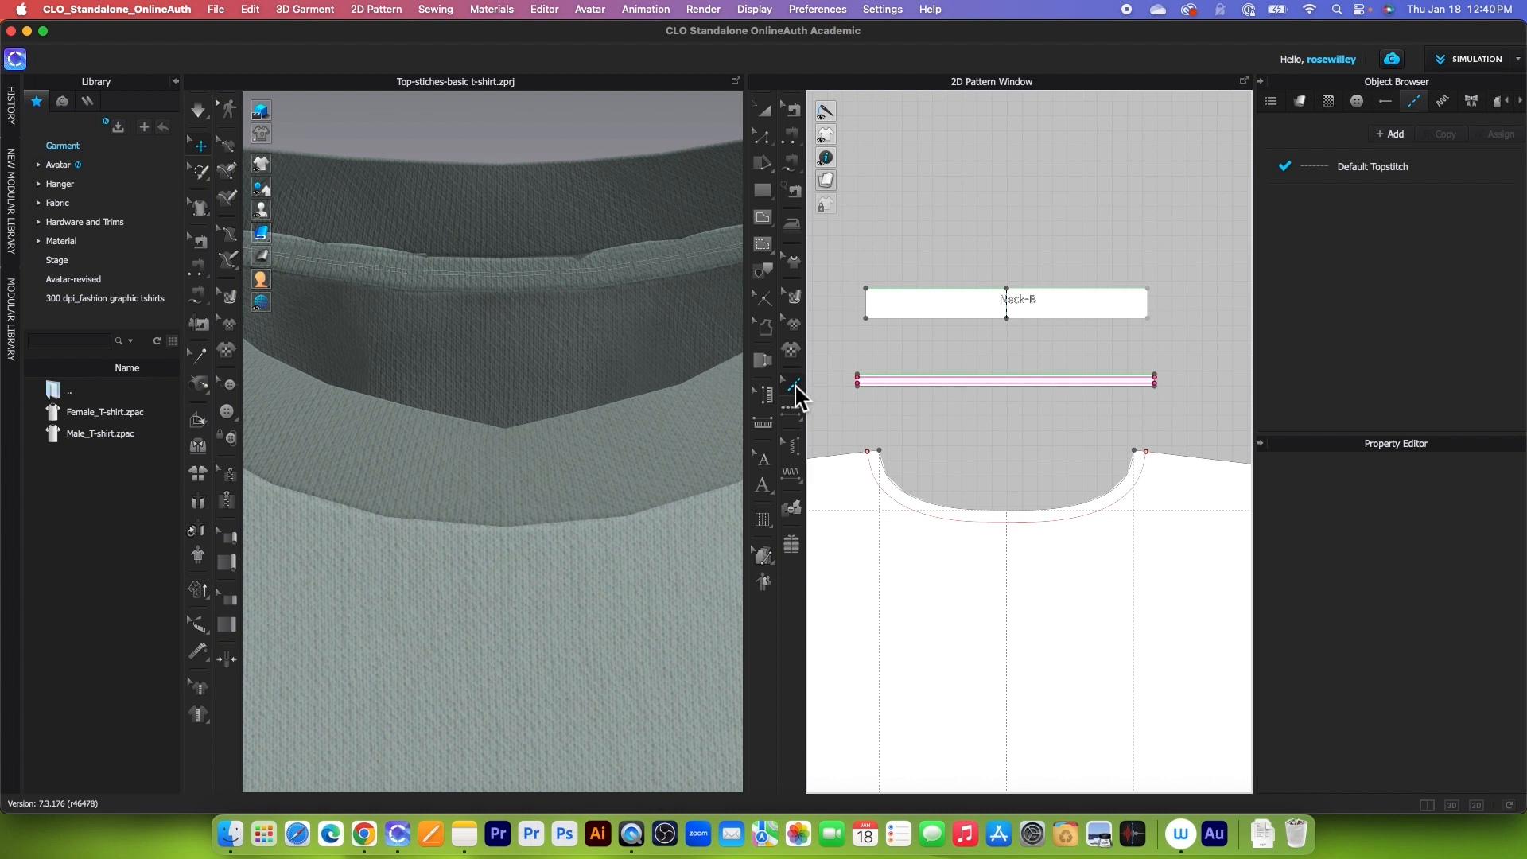
pyautogui.click(1456, 171)
pyautogui.doubleClick(1404, 169)
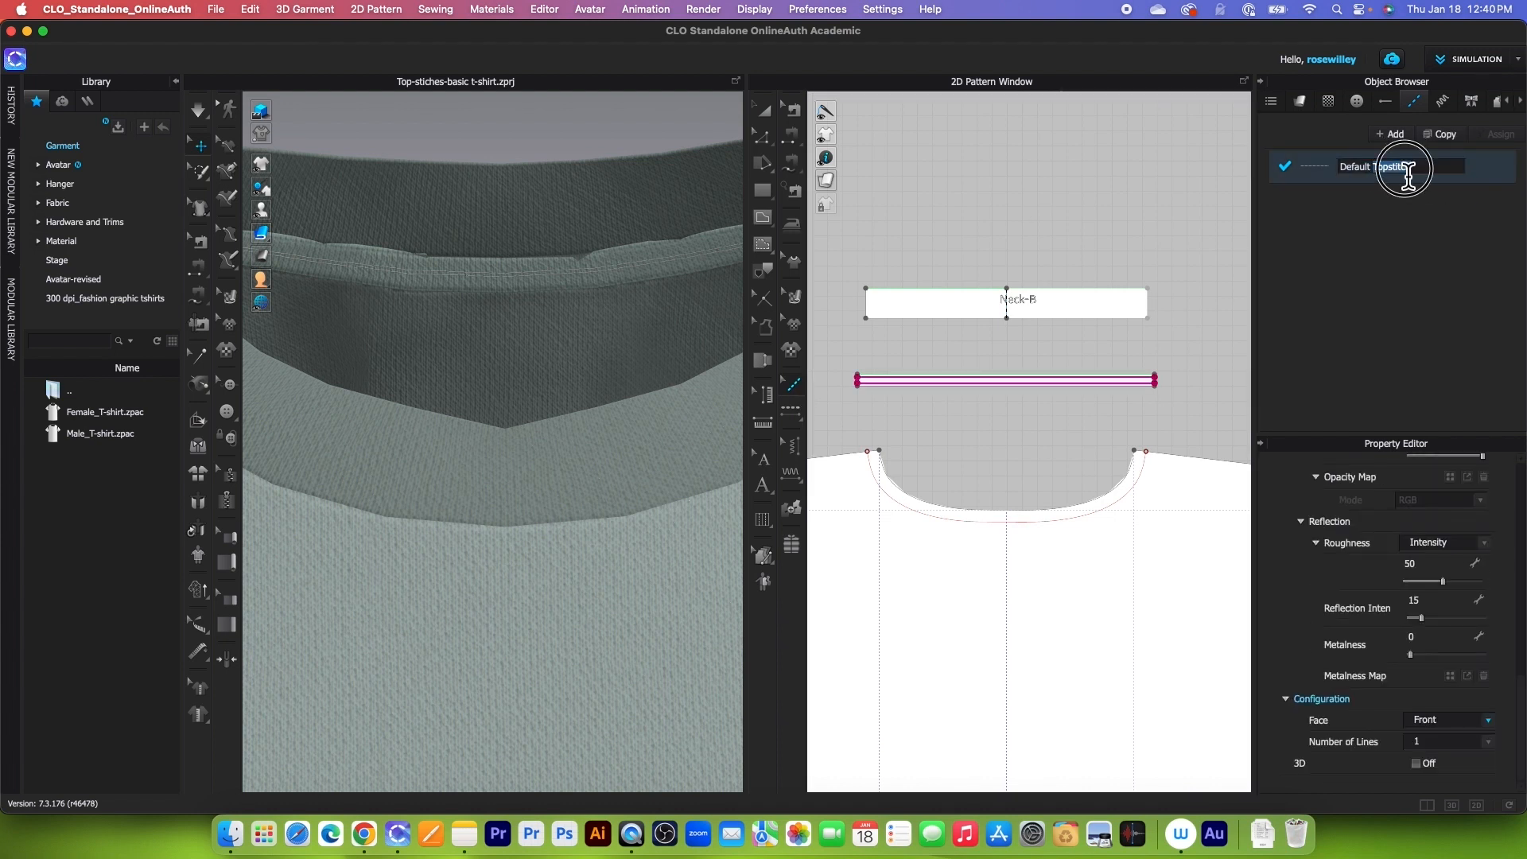
pyautogui.moveTo(1442, 173); pyautogui.dragTo(1312, 165)
pyautogui.write('Binding')
pyautogui.press('Return')
# - Set the Binding topstitch's offset to 0" and its stitch shape to Single
pyautogui.scroll(10, 1413, 625)
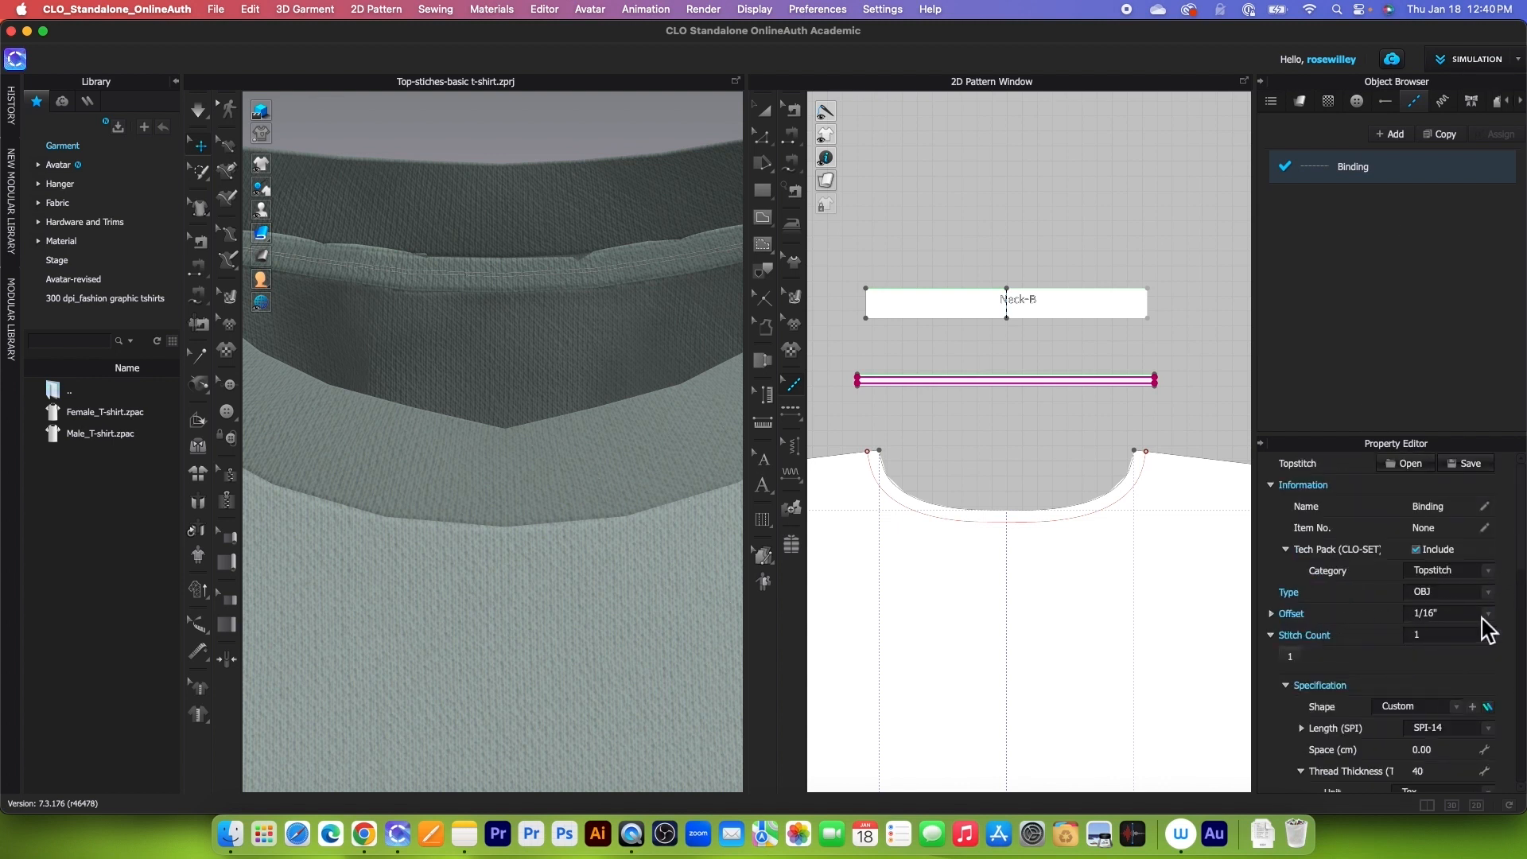
pyautogui.click(1483, 617)
pyautogui.click(1430, 593)
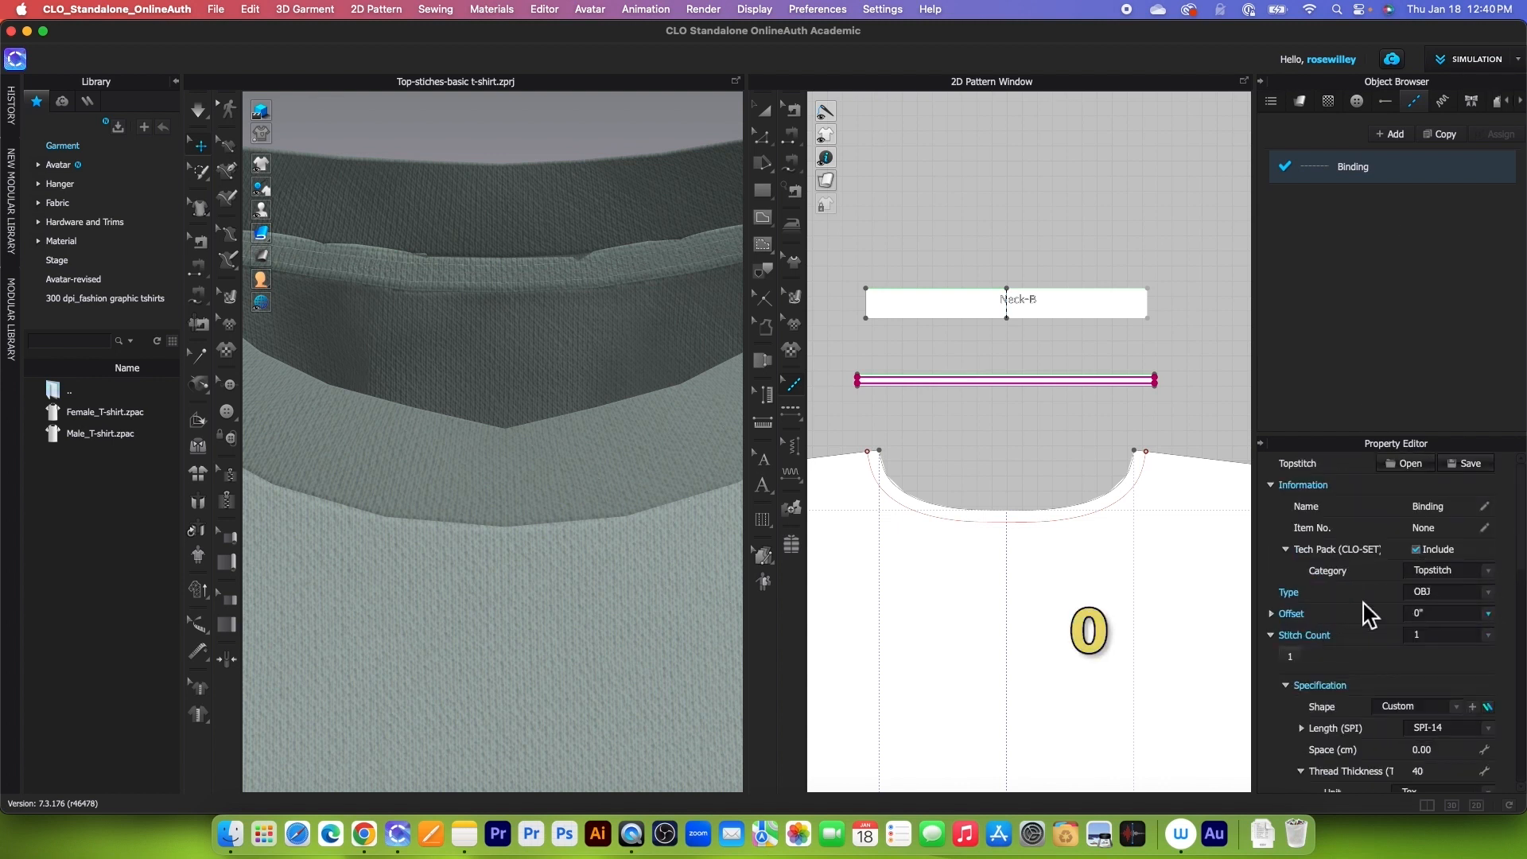
pyautogui.scroll(-2, 1367, 615)
pyautogui.click(1456, 611)
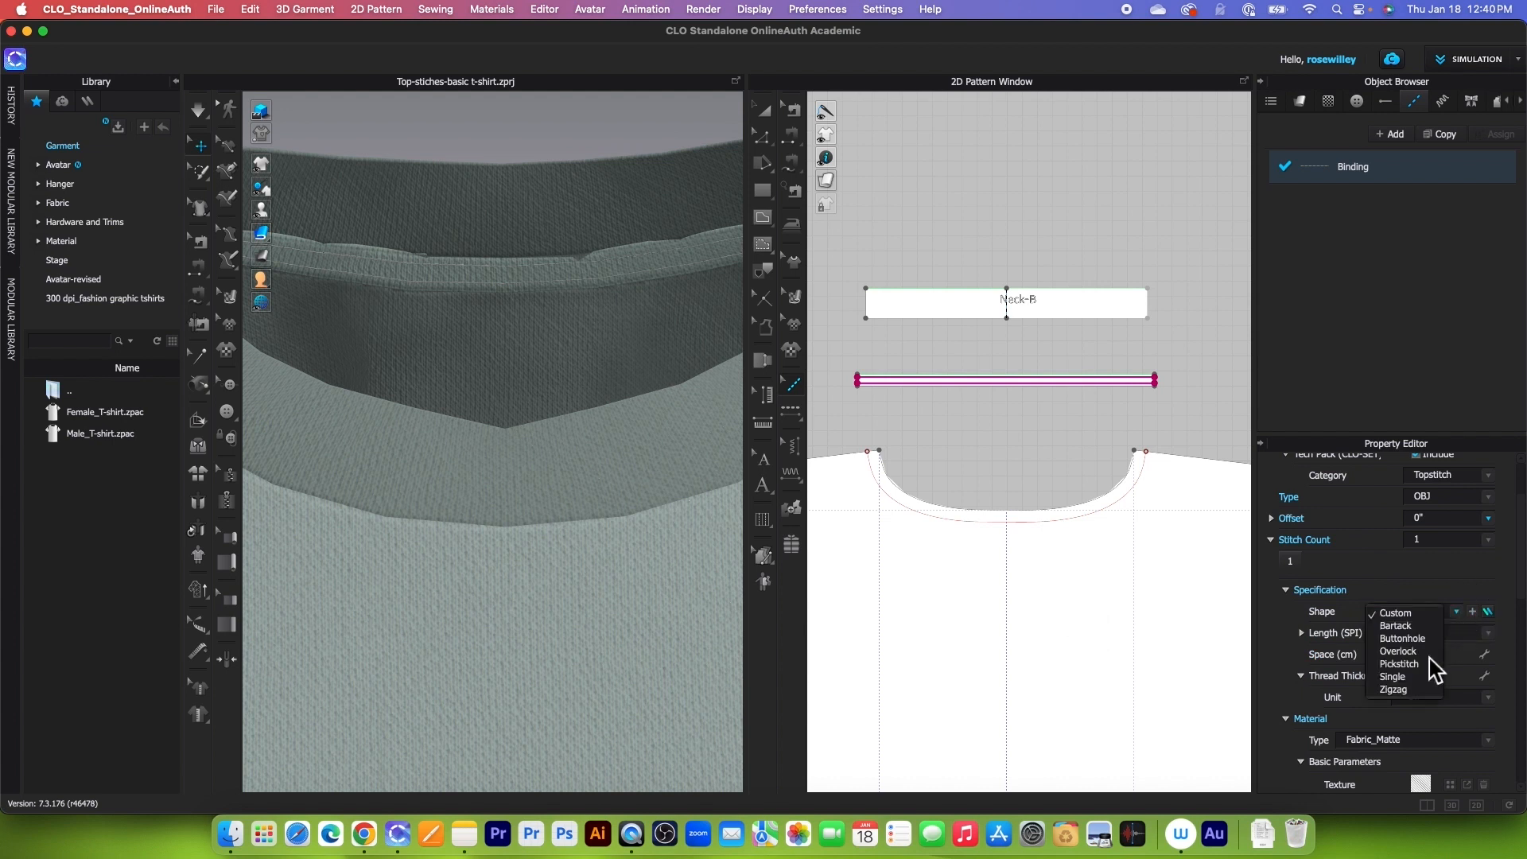
pyautogui.click(1414, 676)
# - Sample the garment's grey-green for the Binding topstitch, darken it to 1F2323, apply the colour and simulate the garment
pyautogui.scroll(-15, 1416, 672)
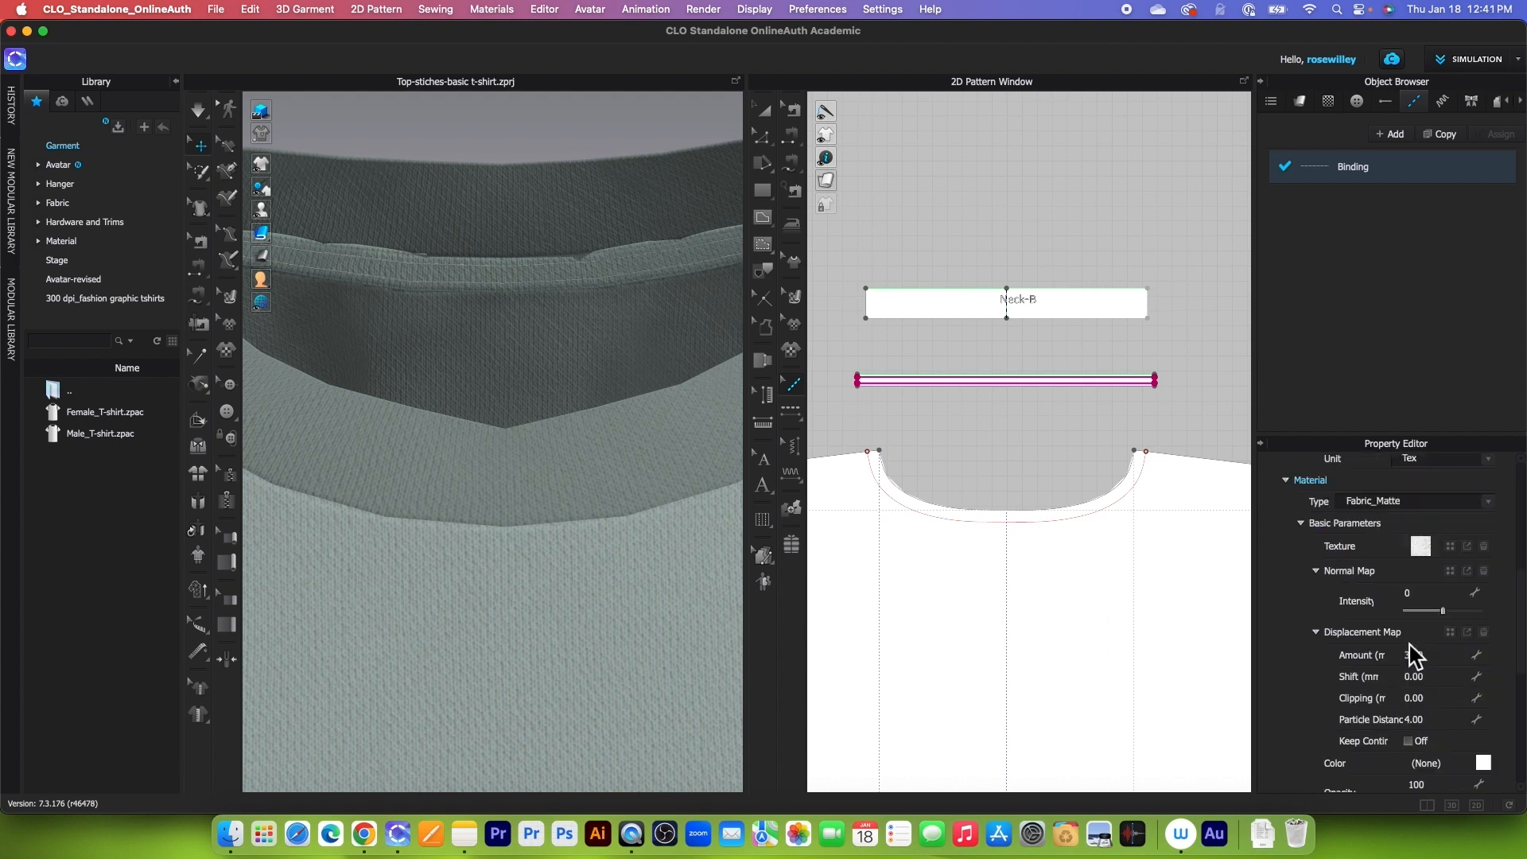
pyautogui.click(1484, 573)
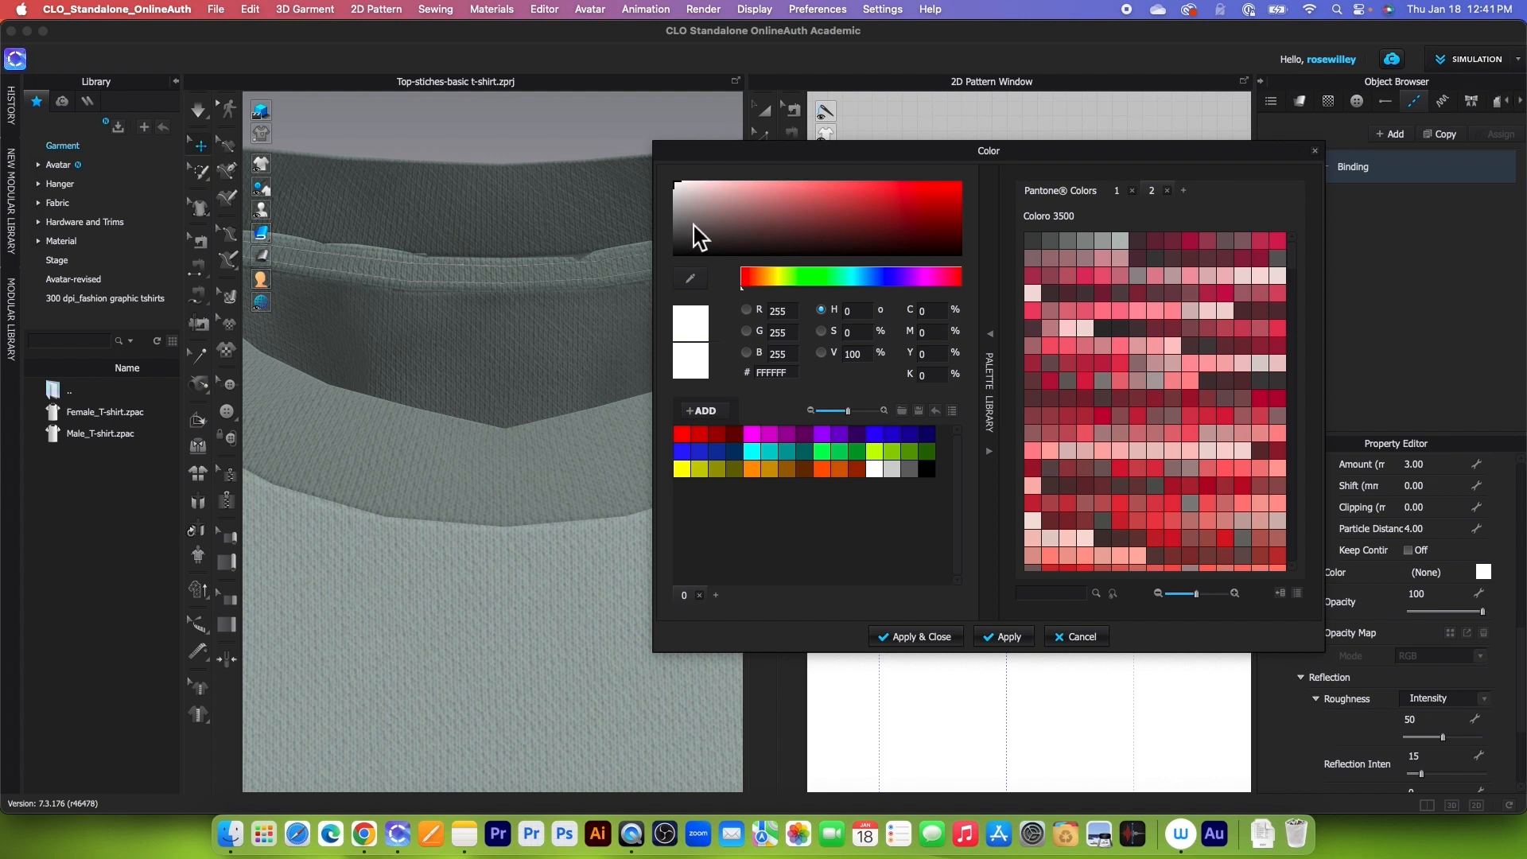
pyautogui.click(697, 279)
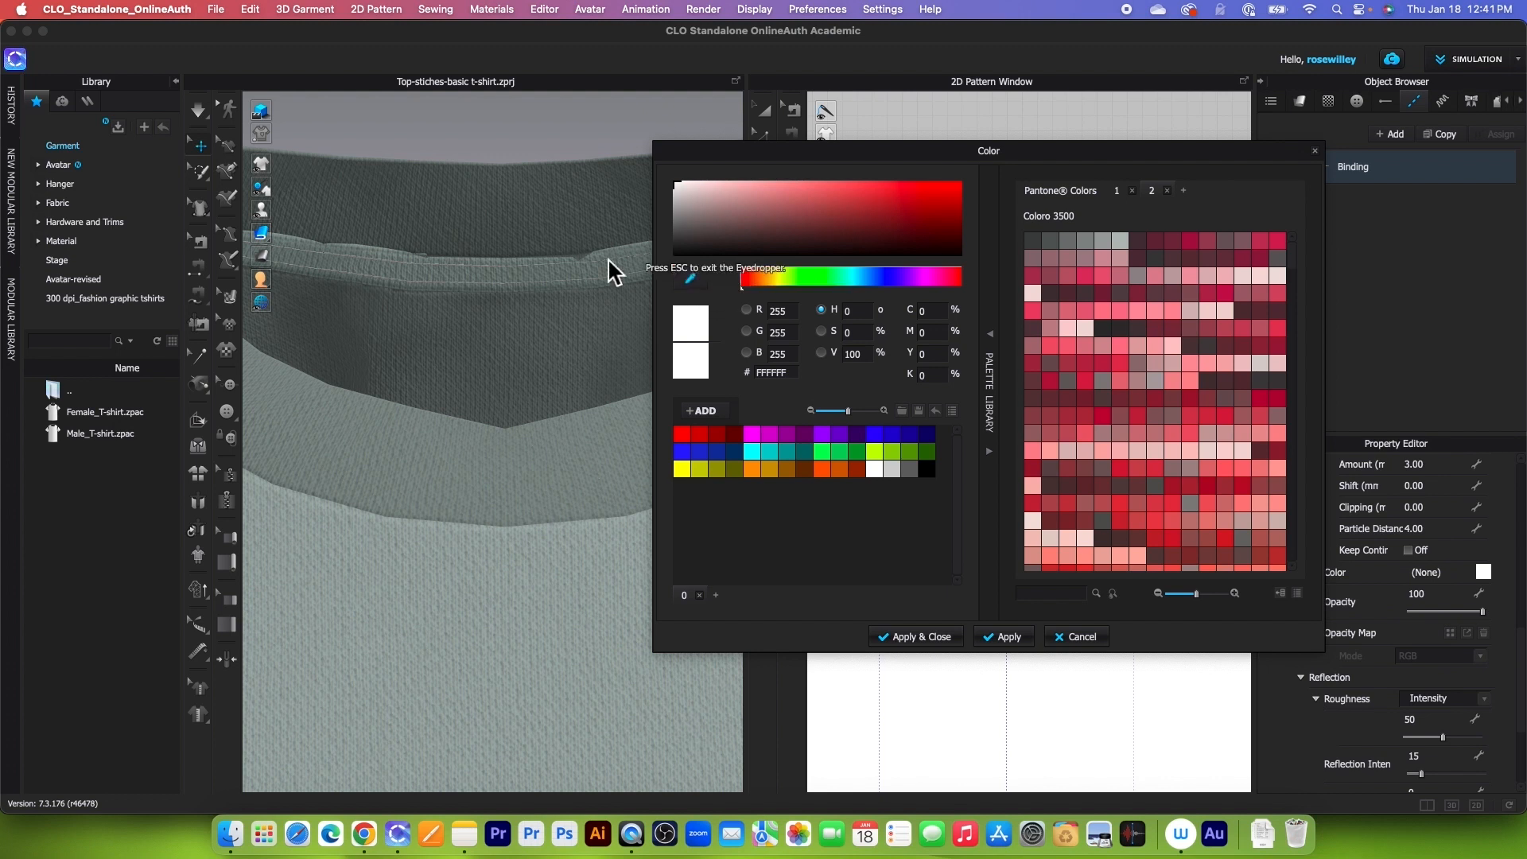
pyautogui.click(540, 295)
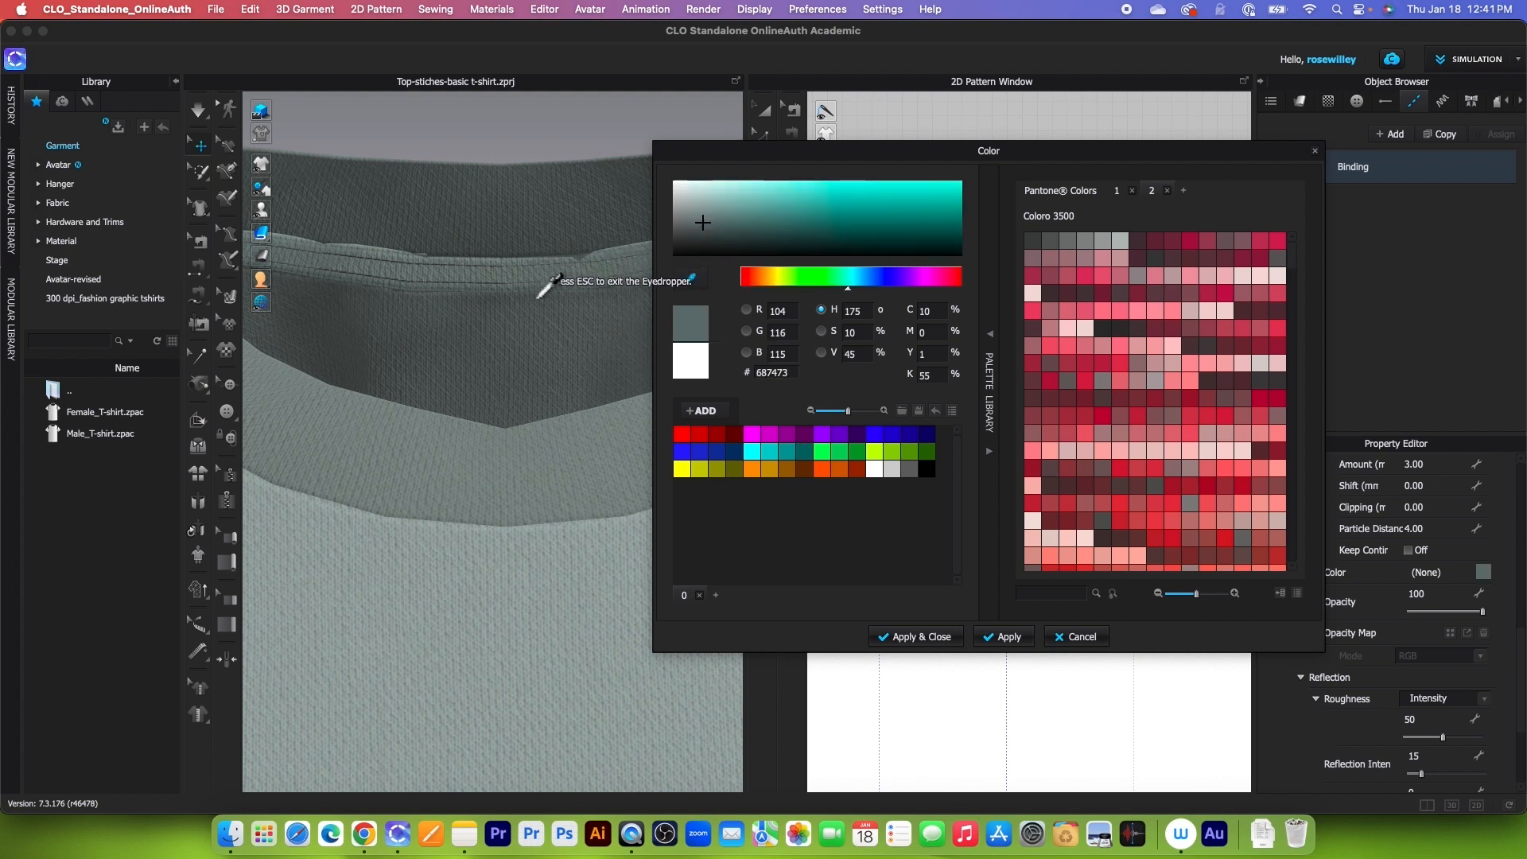
pyautogui.press('Escape')
pyautogui.moveTo(718, 228); pyautogui.dragTo(705, 249)
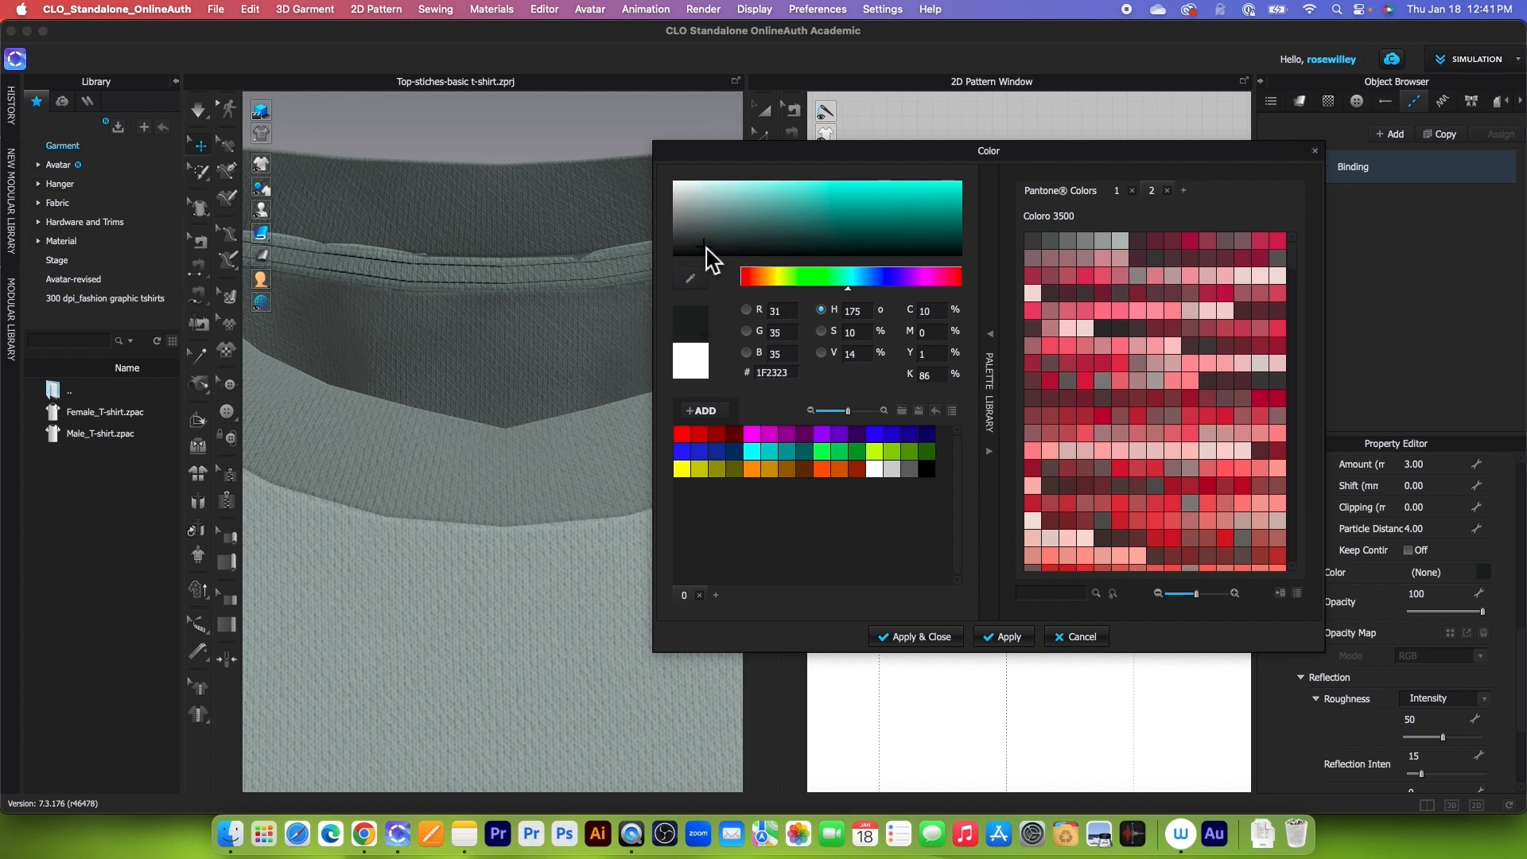
pyautogui.click(921, 637)
pyautogui.click(198, 109)
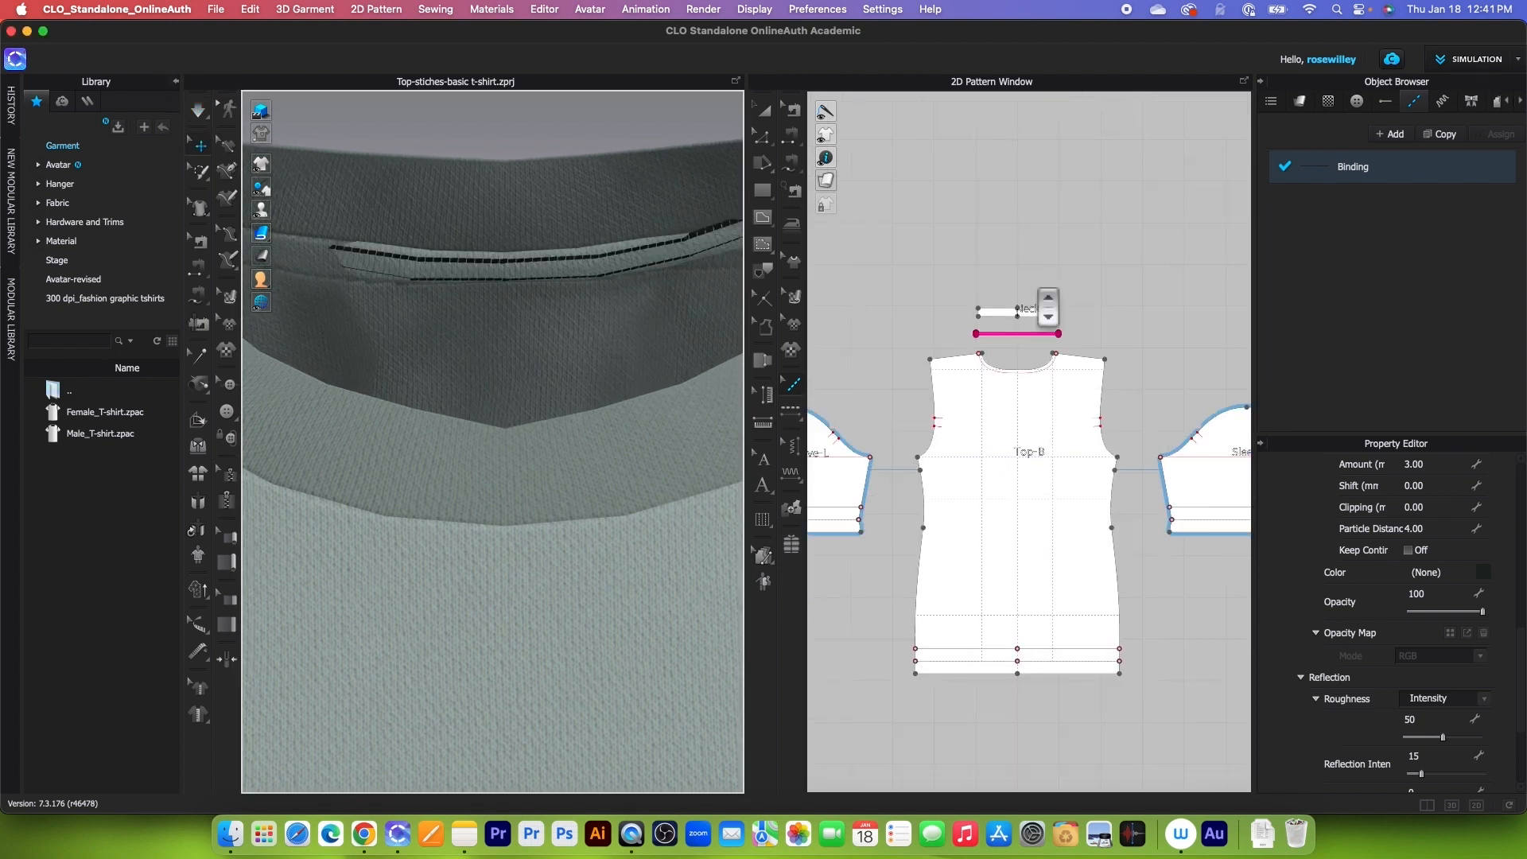
# - Set the binding strip's particle distance to 3 mm and accept the slower simulation
pyautogui.scroll(3, 871, 262)
pyautogui.press('a')
pyautogui.scroll(2, 871, 350)
pyautogui.moveTo(867, 352); pyautogui.dragTo(1245, 445)
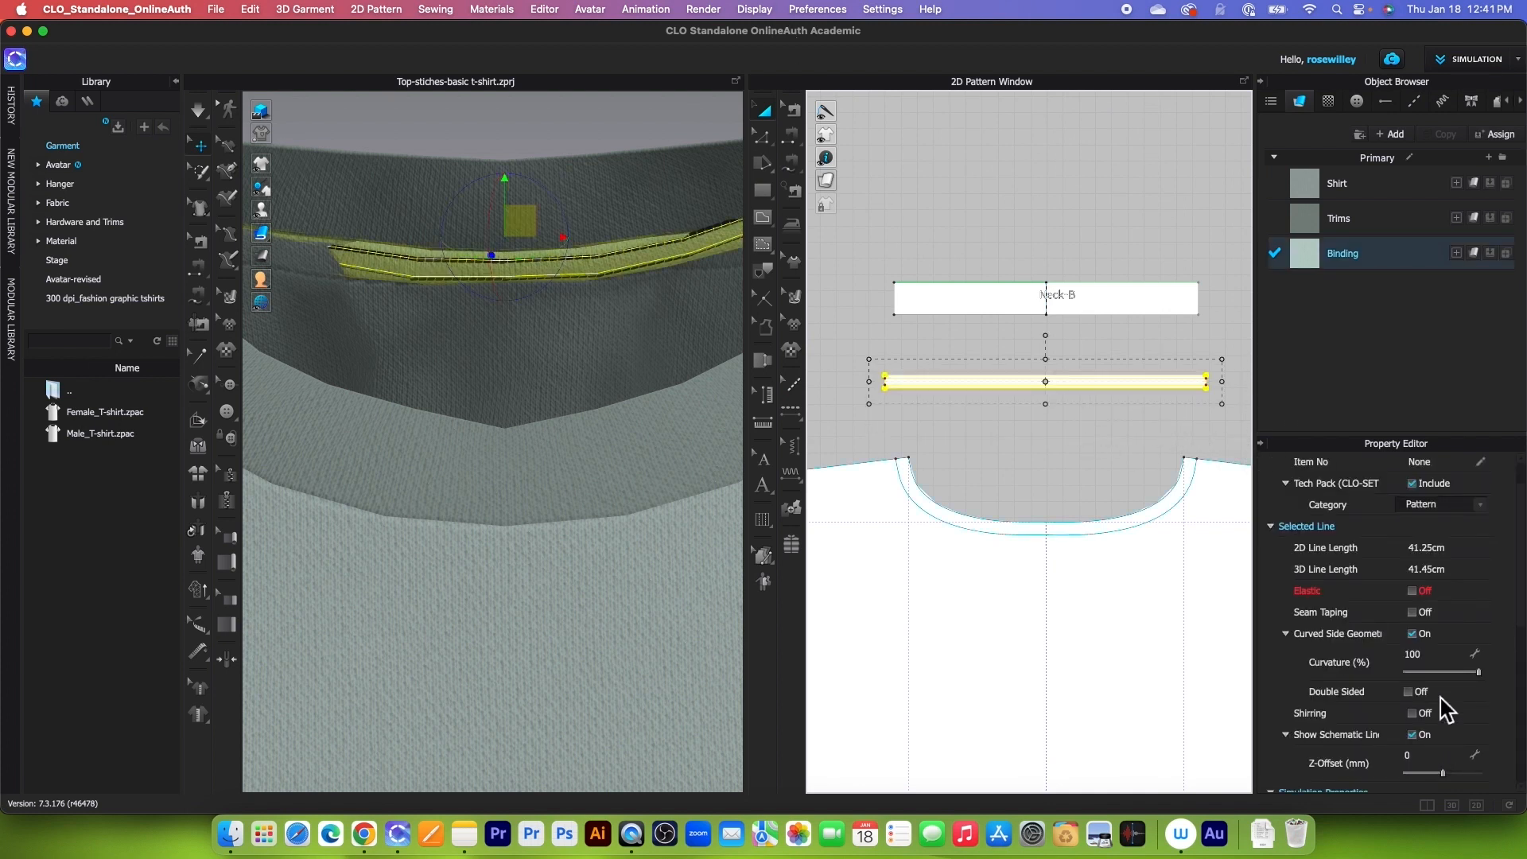
pyautogui.scroll(-5, 1445, 676)
pyautogui.doubleClick(1414, 622)
pyautogui.write('3')
pyautogui.press('Return')
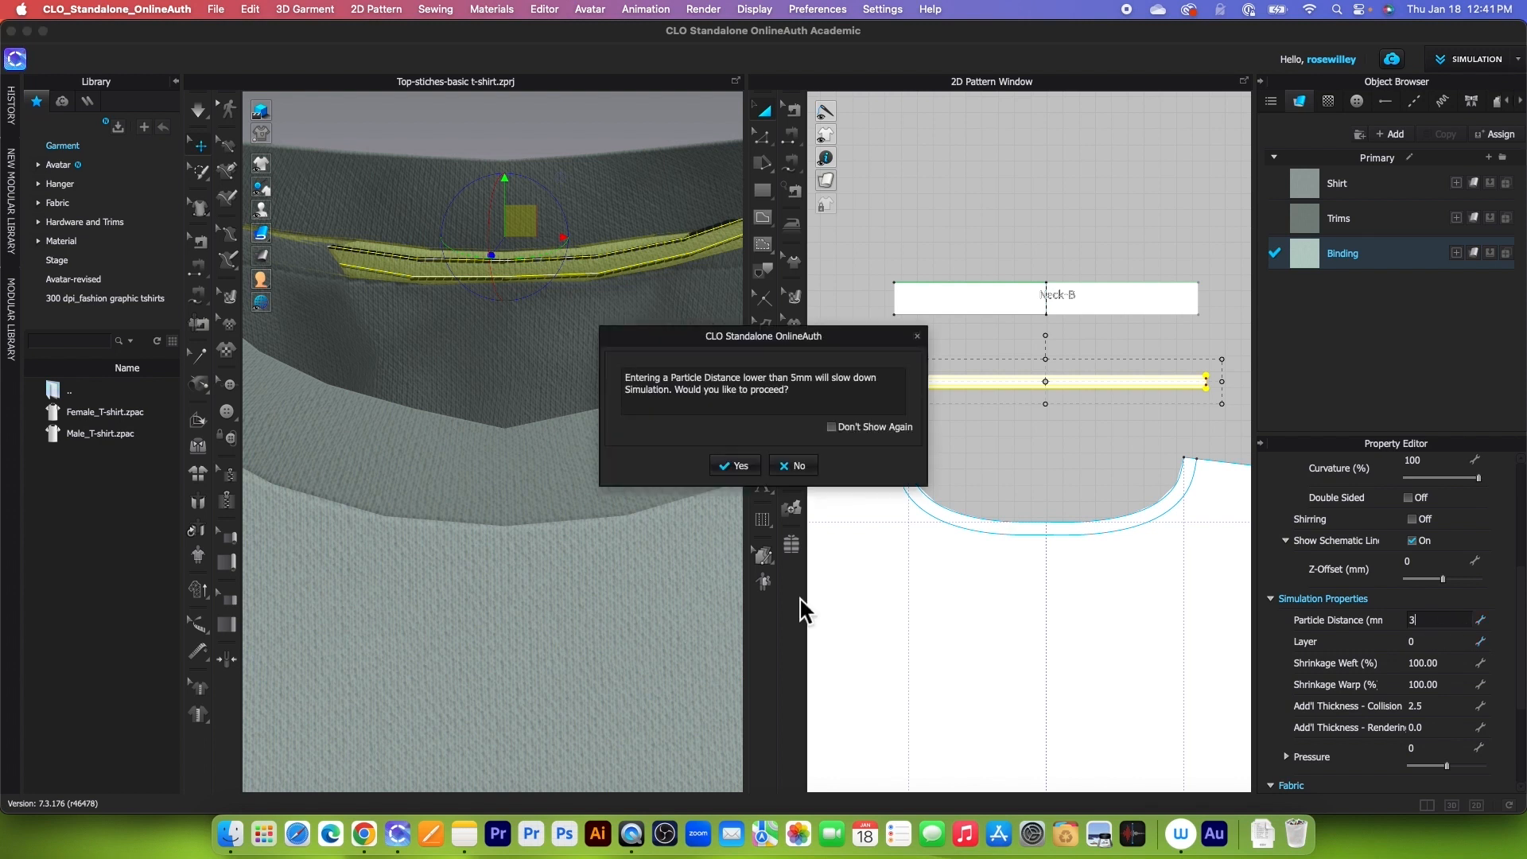
pyautogui.click(738, 468)
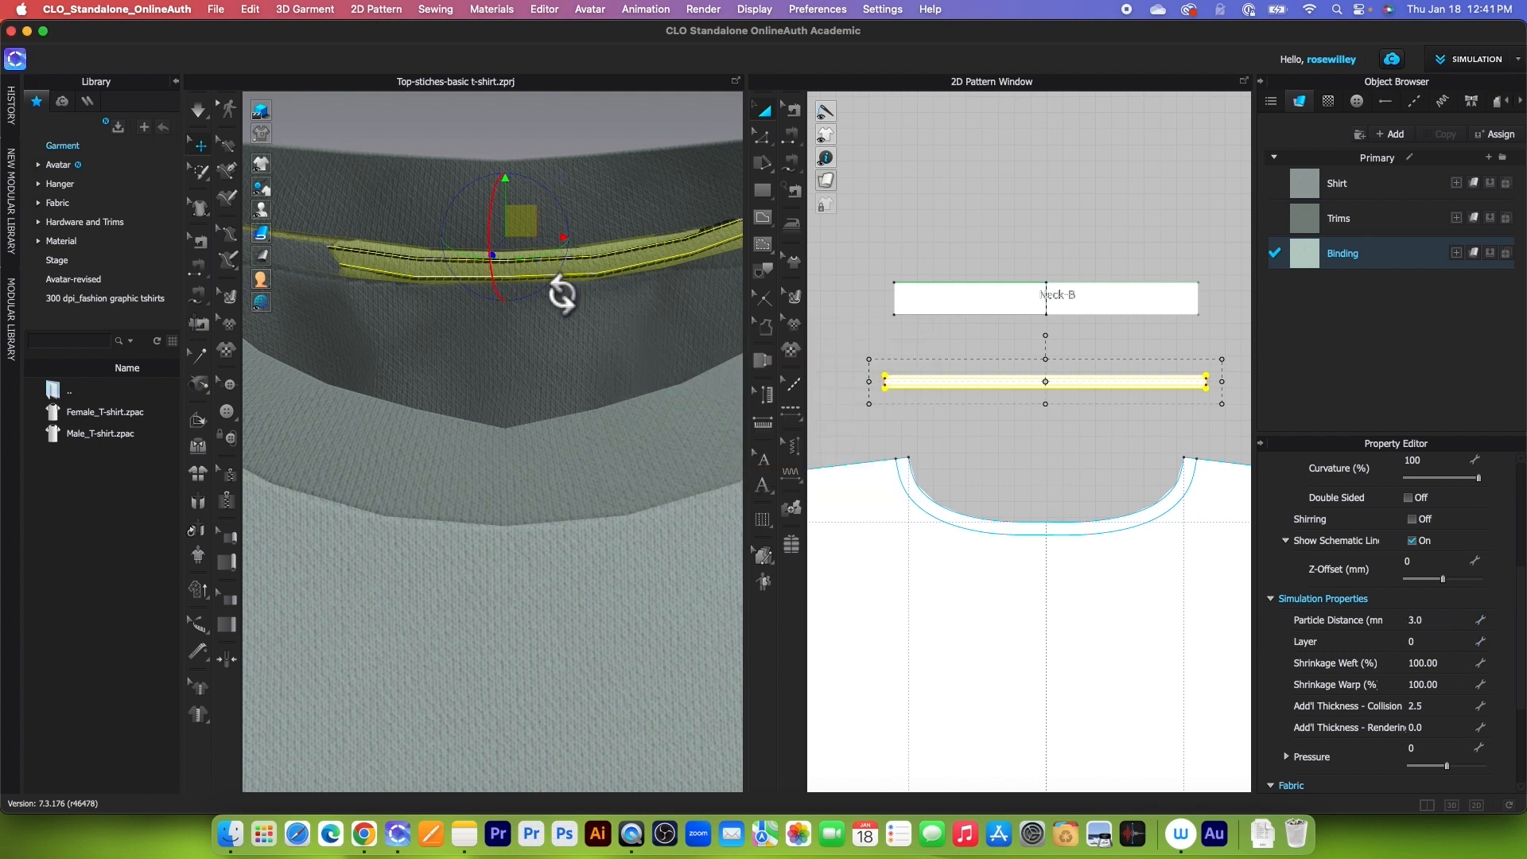
# - Strengthen the binding pattern and briefly simulate the garment
pyautogui.rightClick(1007, 393)
pyautogui.click(1106, 451)
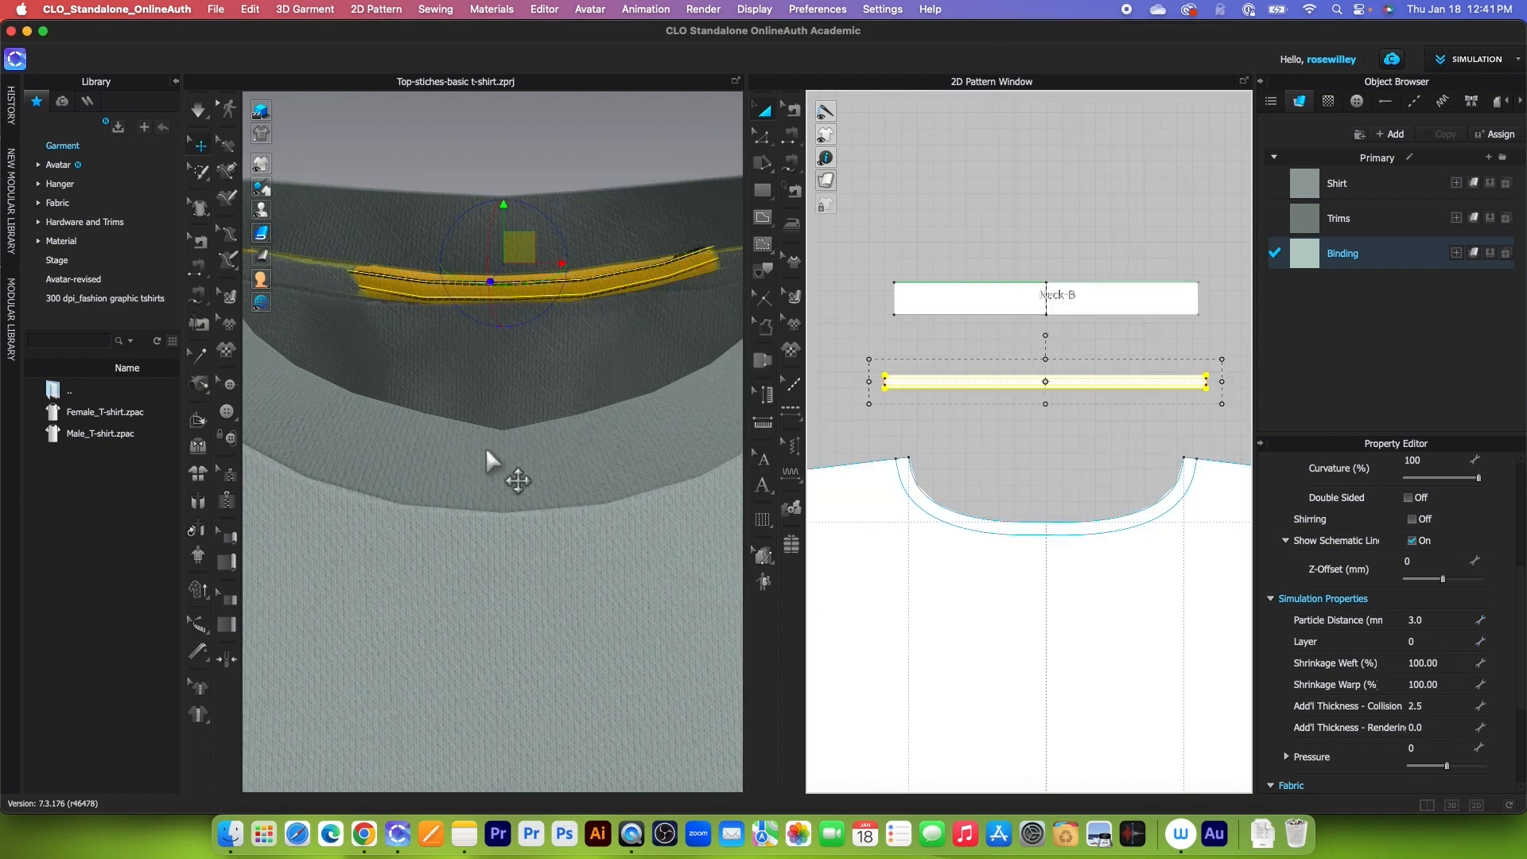
pyautogui.press('space')
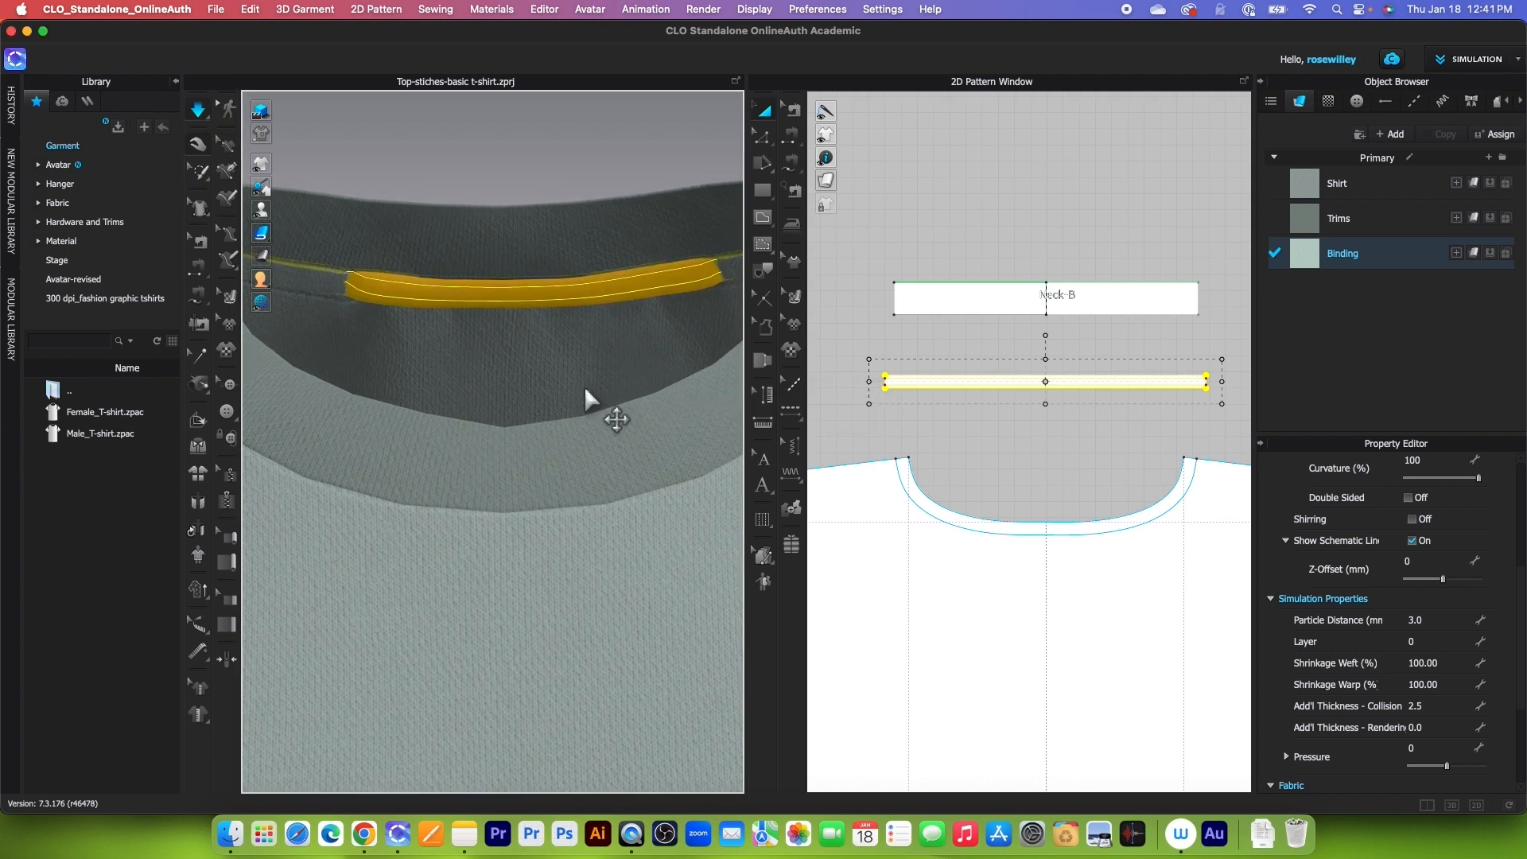
pyautogui.click(203, 113)
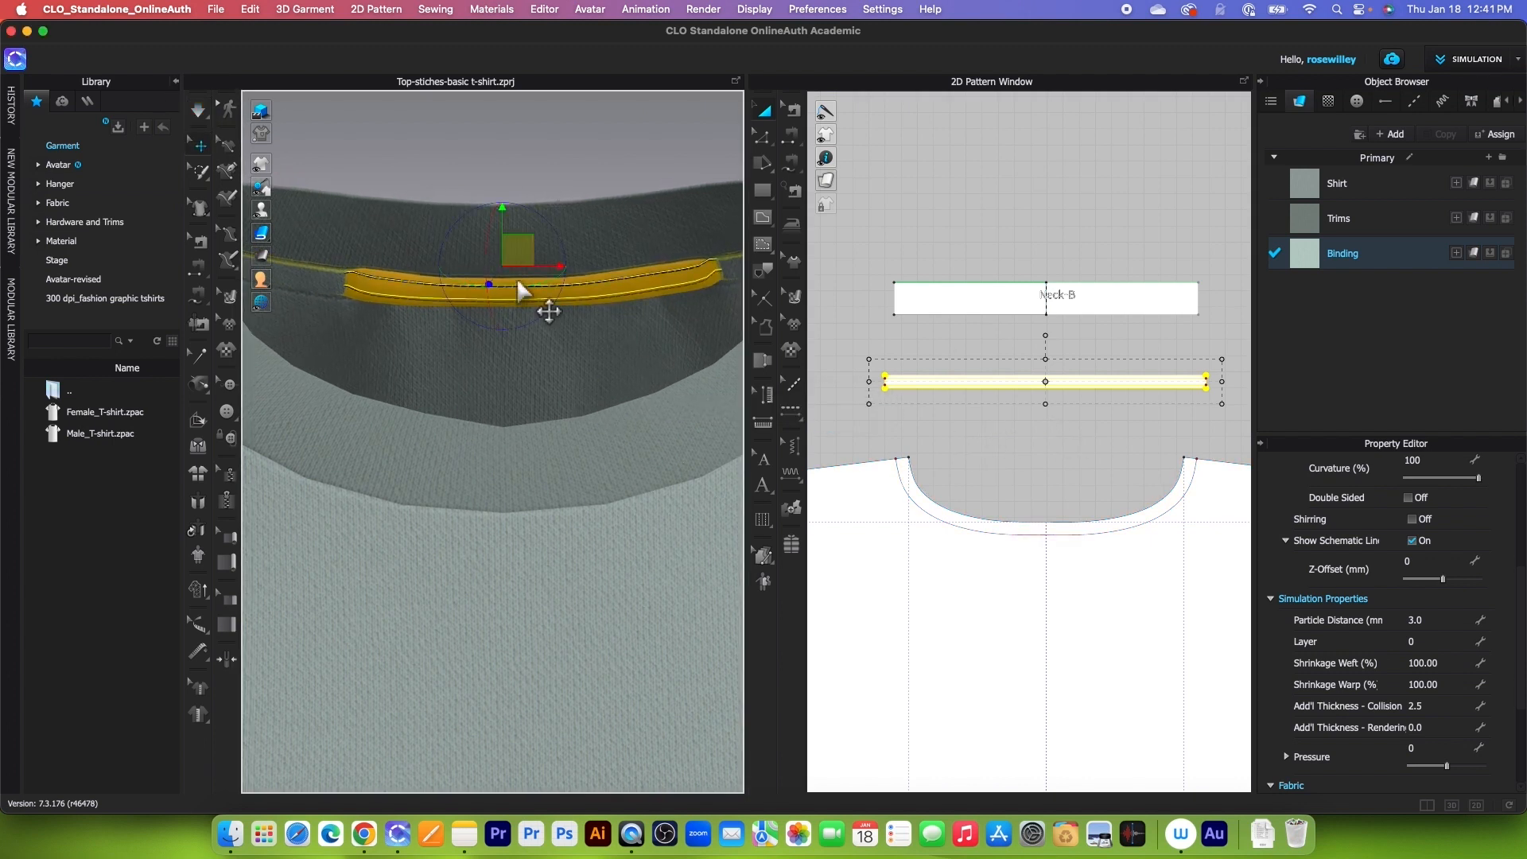
# - Superimpose the binding strip under the back neckline and simulate until it settles
pyautogui.rightClick(524, 256)
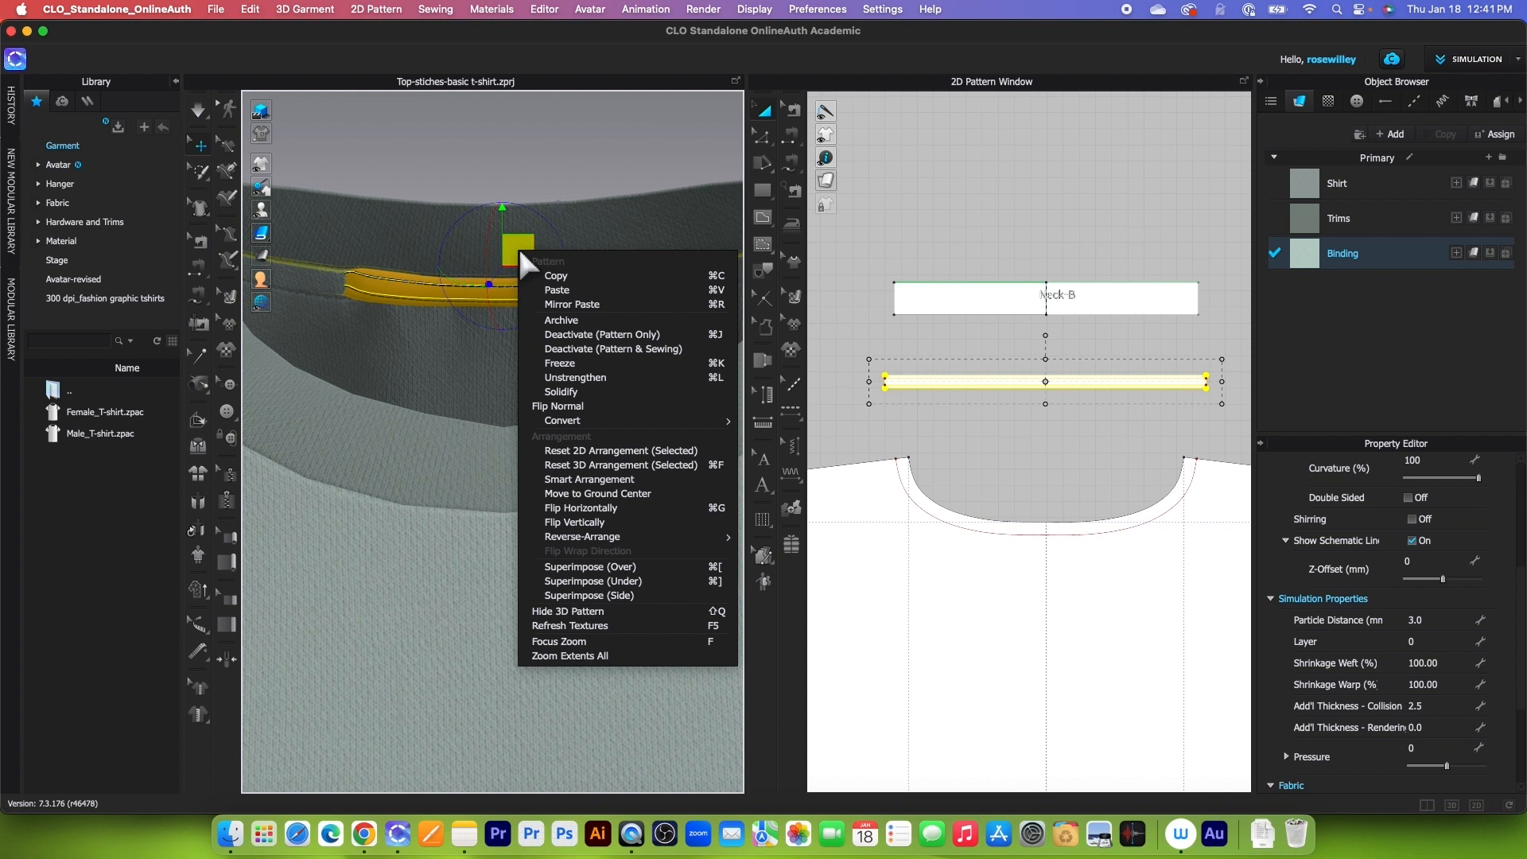
pyautogui.click(581, 585)
pyautogui.scroll(-3, 494, 388)
pyautogui.scroll(-3, 997, 413)
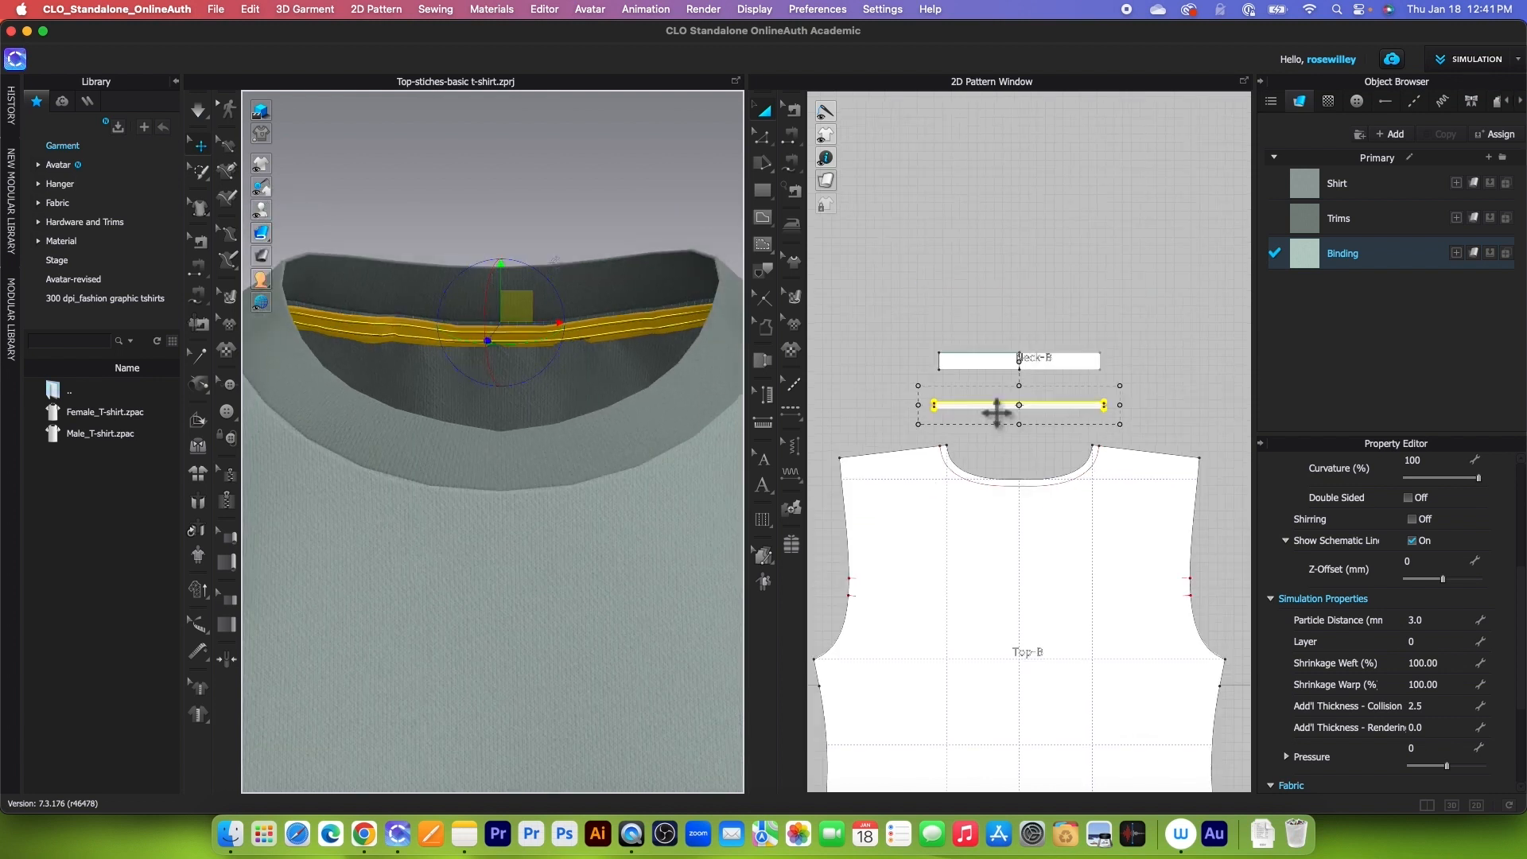
pyautogui.click(198, 109)
pyautogui.scroll(3, 496, 307)
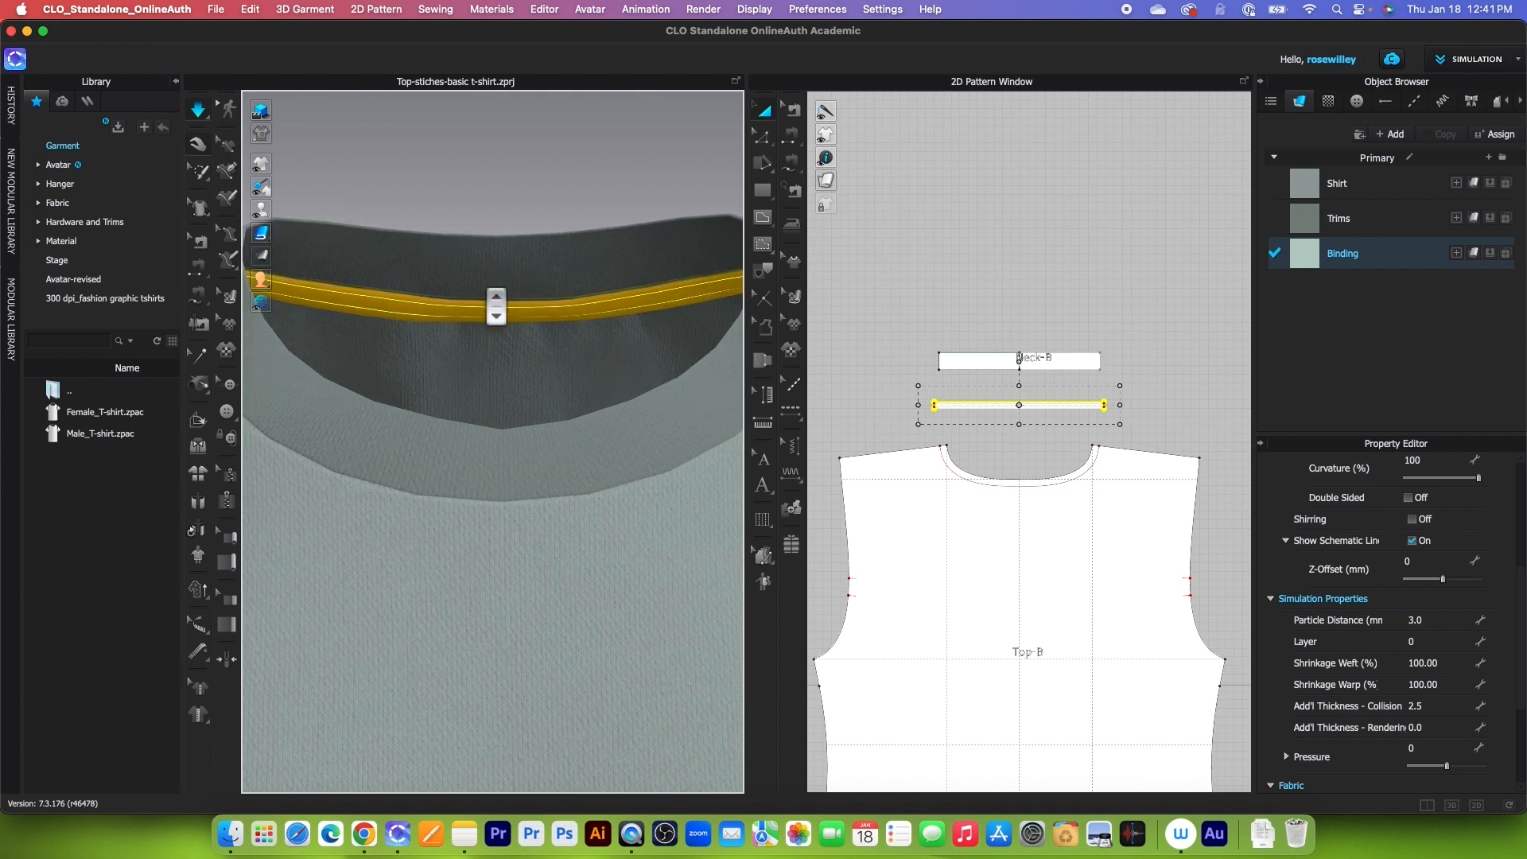
pyautogui.scroll(-3, 496, 306)
pyautogui.click(198, 109)
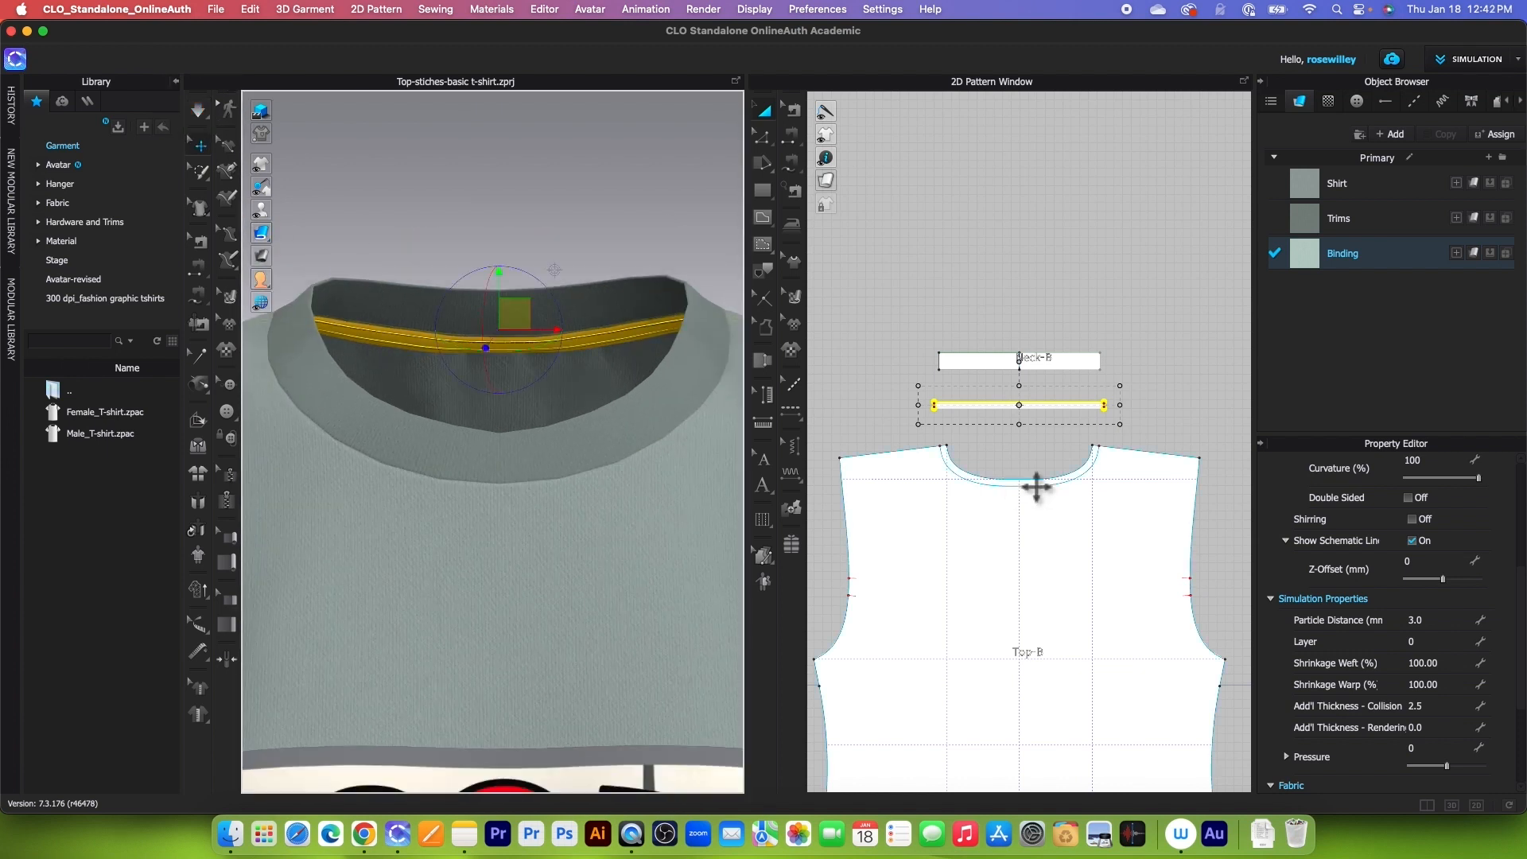
# - Unstrengthen the binding pattern and deselect it
pyautogui.rightClick(979, 413)
pyautogui.click(1045, 448)
pyautogui.click(575, 219)
# - Examine the binding inside the neckline of the 3D garment from the front and the side
pyautogui.scroll(3, 580, 350)
pyautogui.moveTo(587, 400); pyautogui.dragTo(659, 351, button='right')
pyautogui.moveTo(446, 432); pyautogui.dragTo(580, 436, button='right')
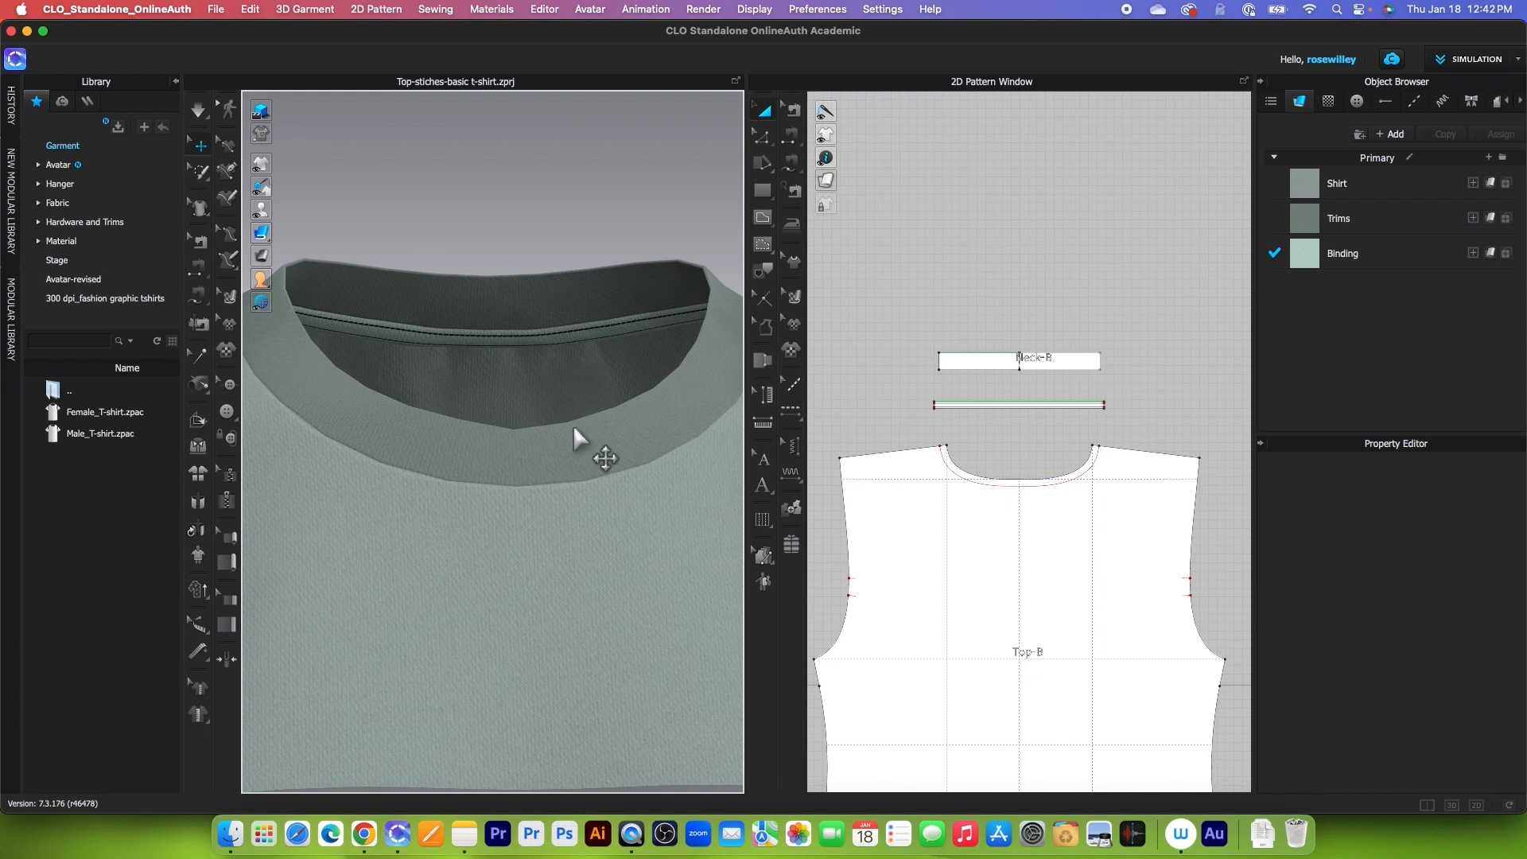
pyautogui.moveTo(478, 483); pyautogui.dragTo(560, 307, button='right')
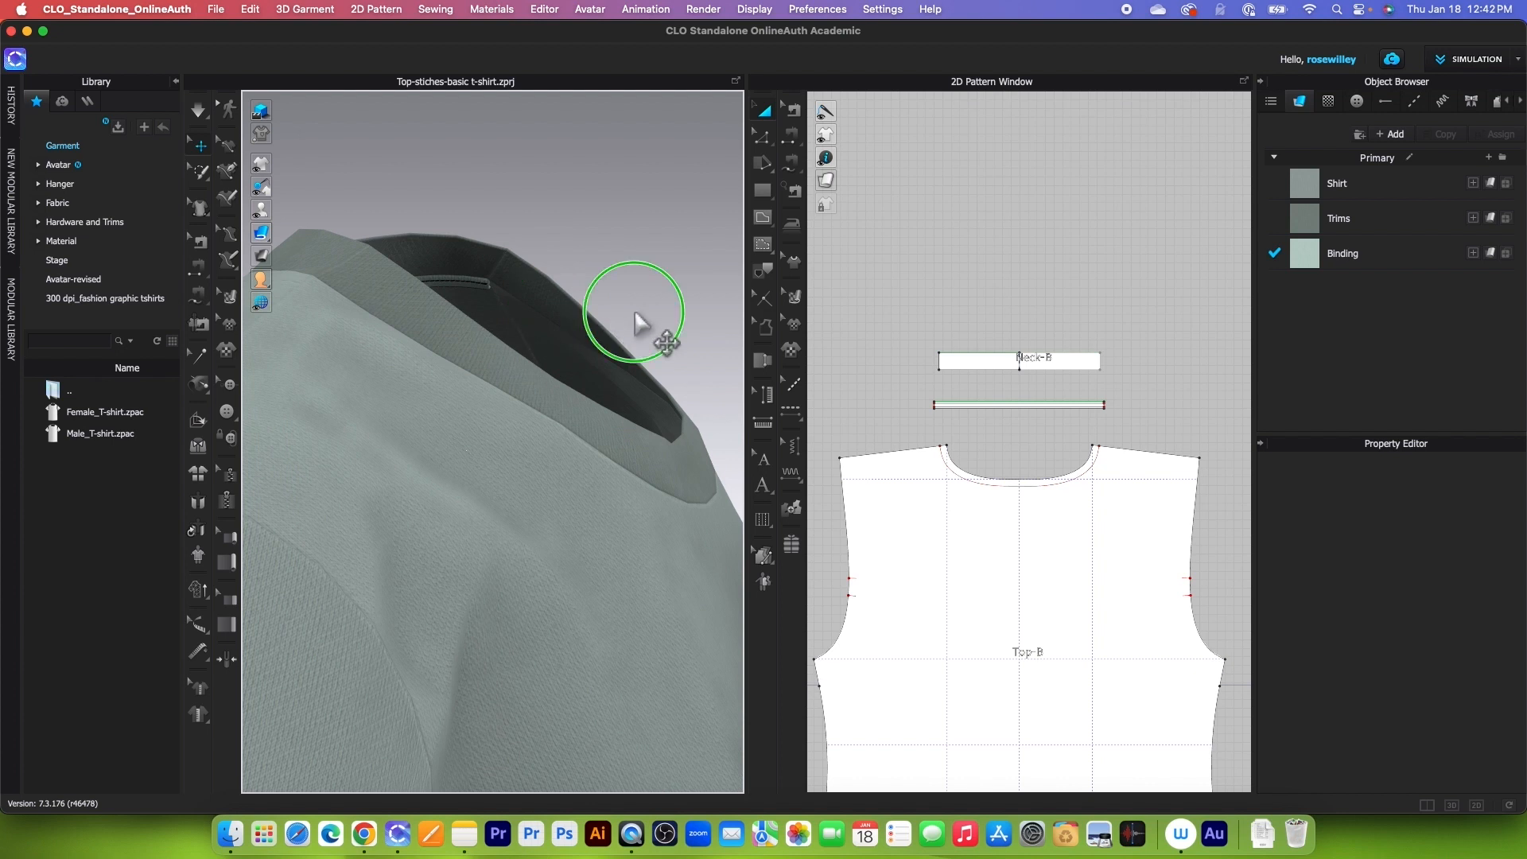
pyautogui.press('2')
pyautogui.scroll(5, 1057, 493)
pyautogui.scroll(-4, 1049, 352)
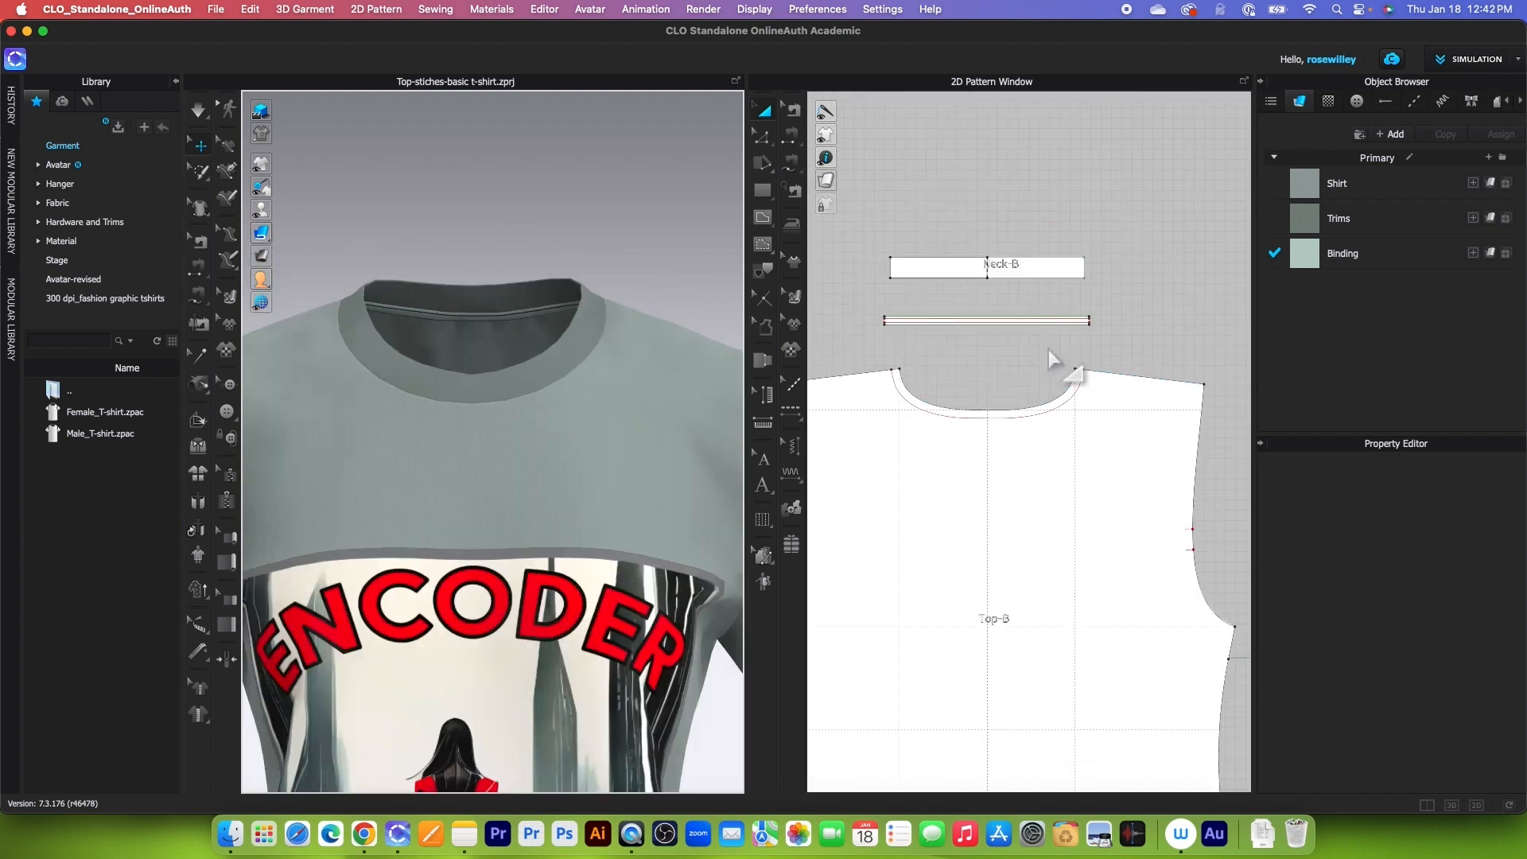
# - Duplicate the Binding topstitch style and name the copy Single-neck-all
pyautogui.click(794, 384)
pyautogui.click(1426, 182)
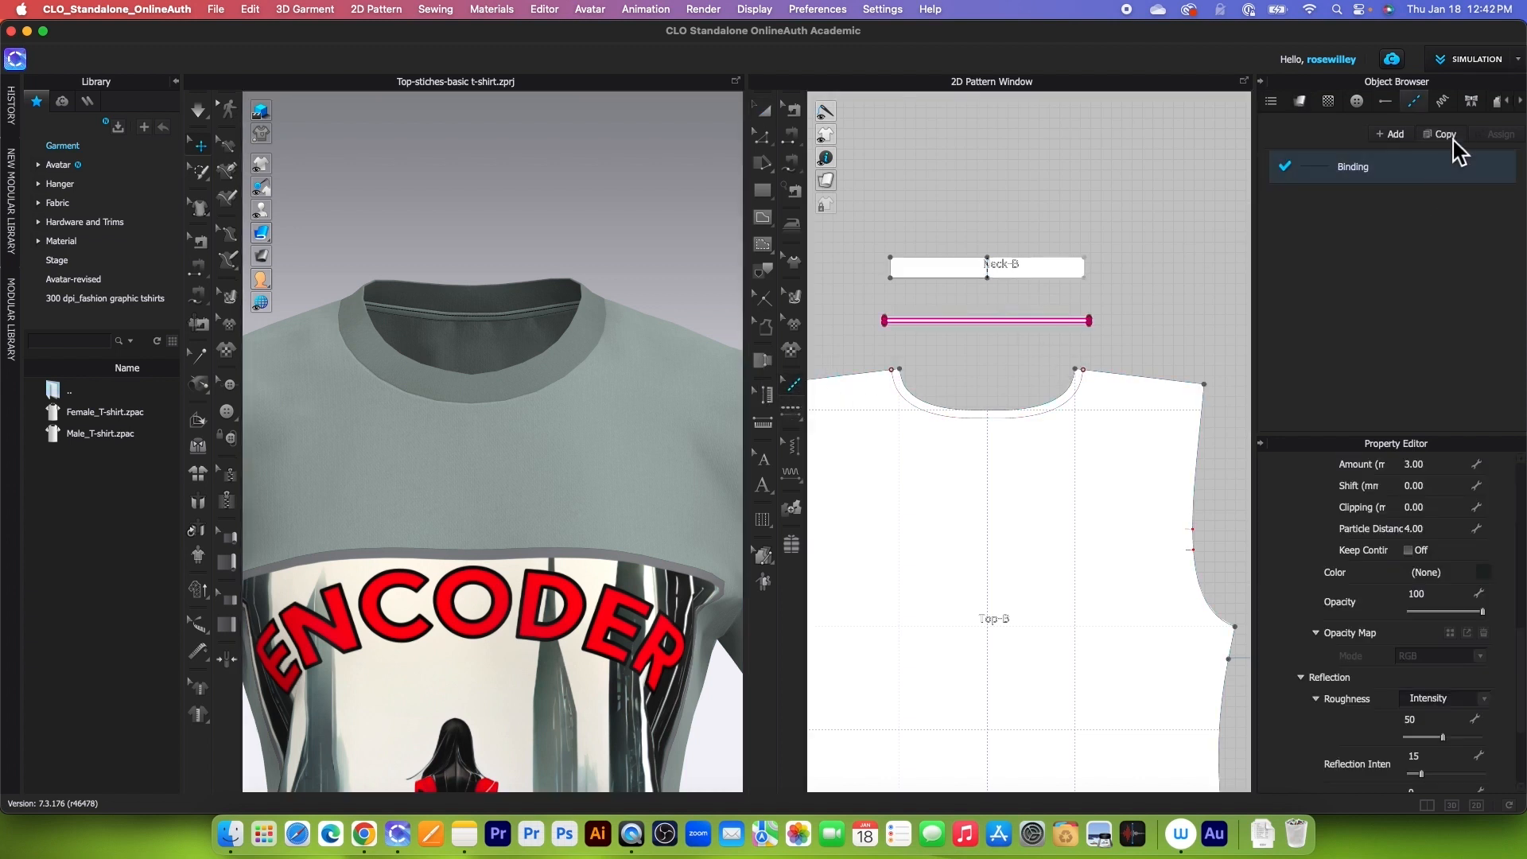
pyautogui.click(1453, 140)
pyautogui.doubleClick(1396, 203)
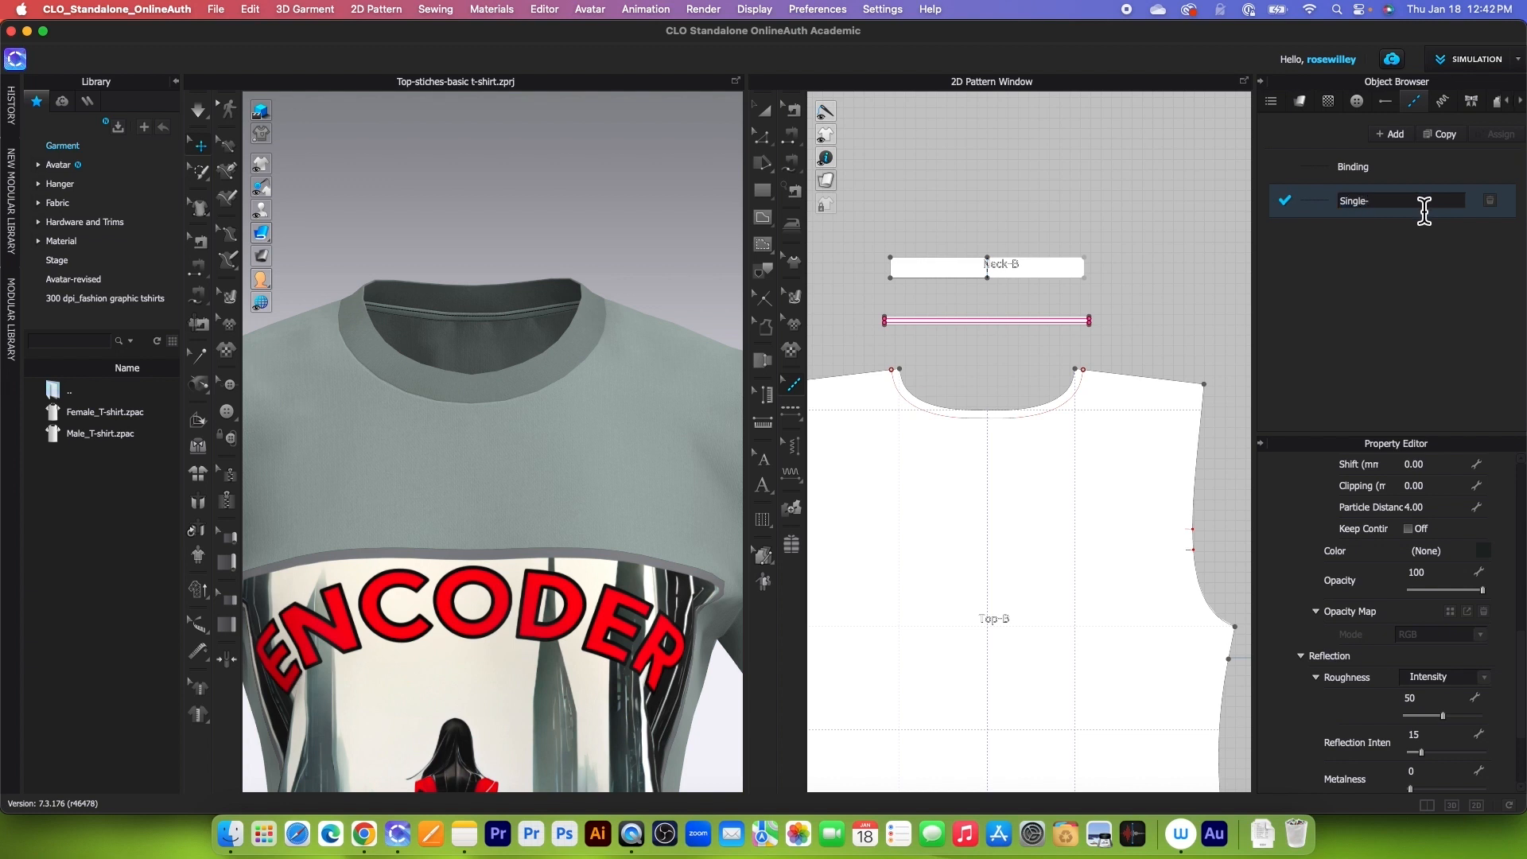
pyautogui.write('Single-neck-all')
pyautogui.press('Return')
# - Add Single-neck-all segment topstitches along the necklines of the back body Top-B and the front body Top-F
pyautogui.click(791, 409)
pyautogui.click(978, 416)
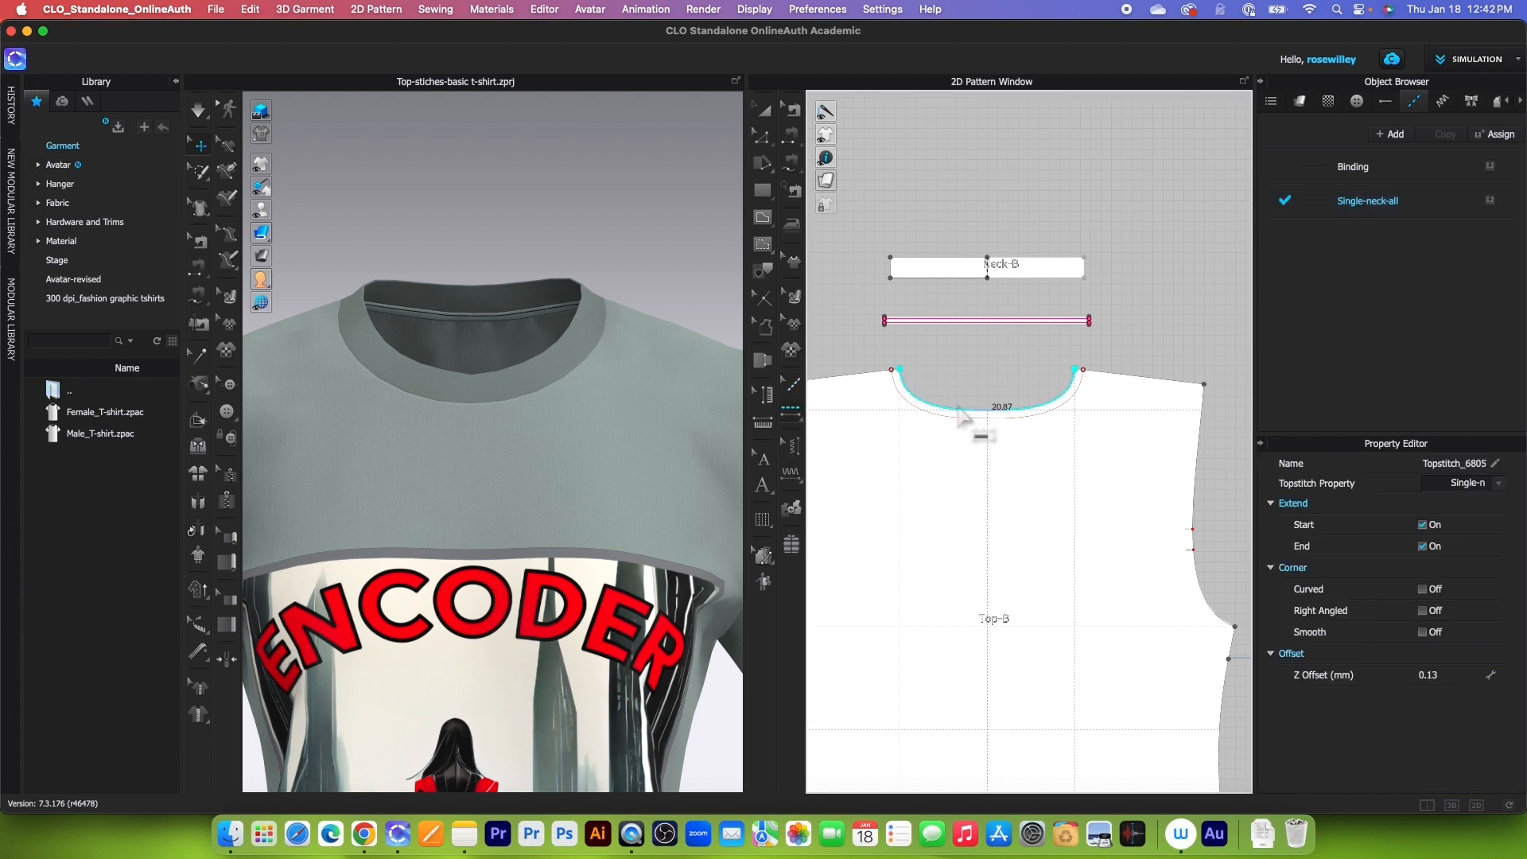
pyautogui.scroll(-5, 968, 417)
pyautogui.scroll(-4, 969, 423)
pyautogui.scroll(6, 895, 418)
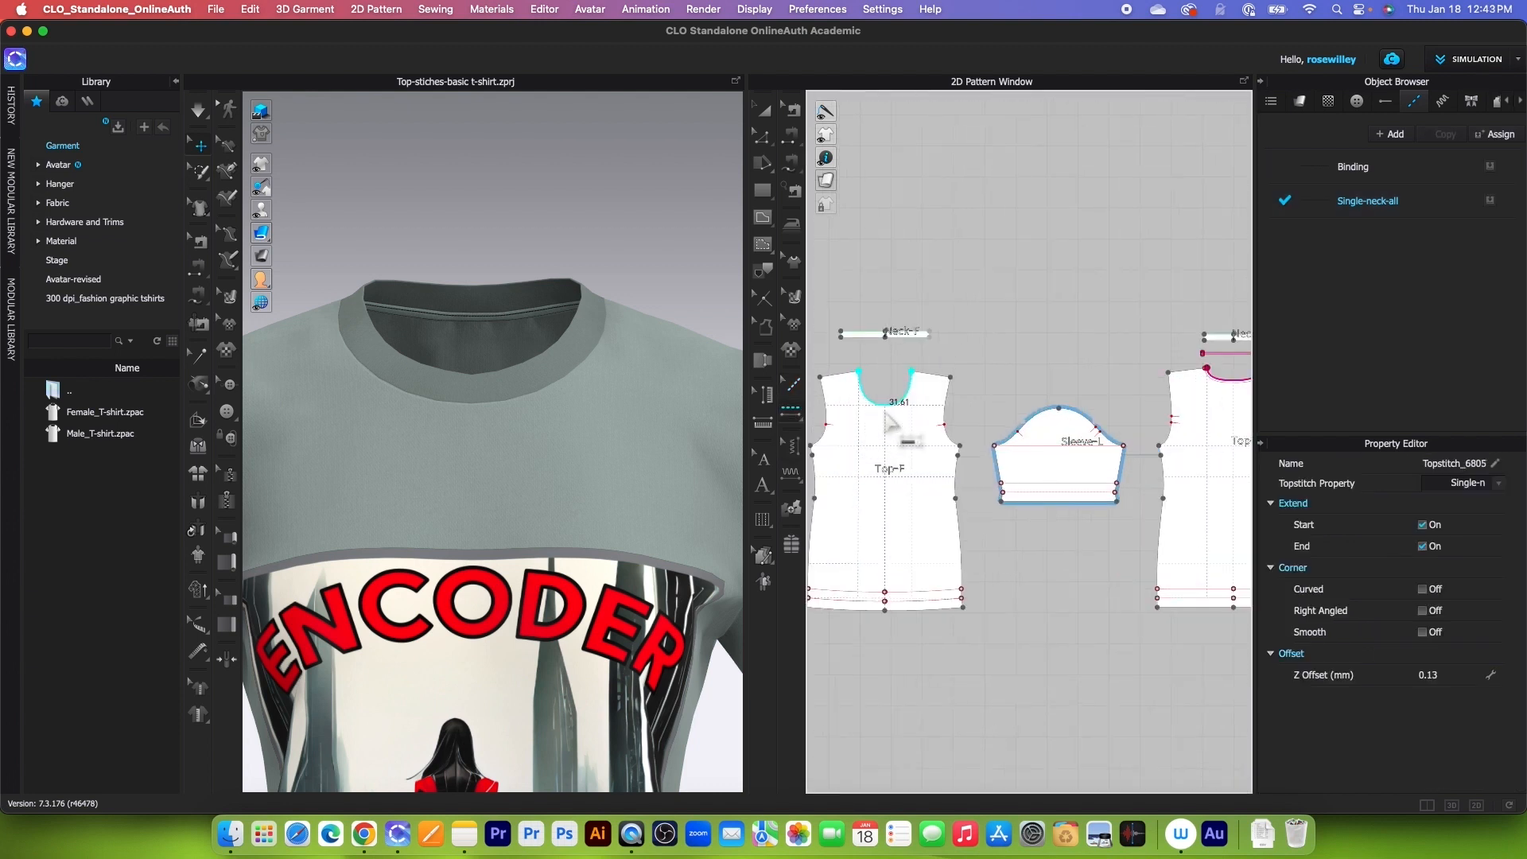
pyautogui.scroll(5, 580, 443)
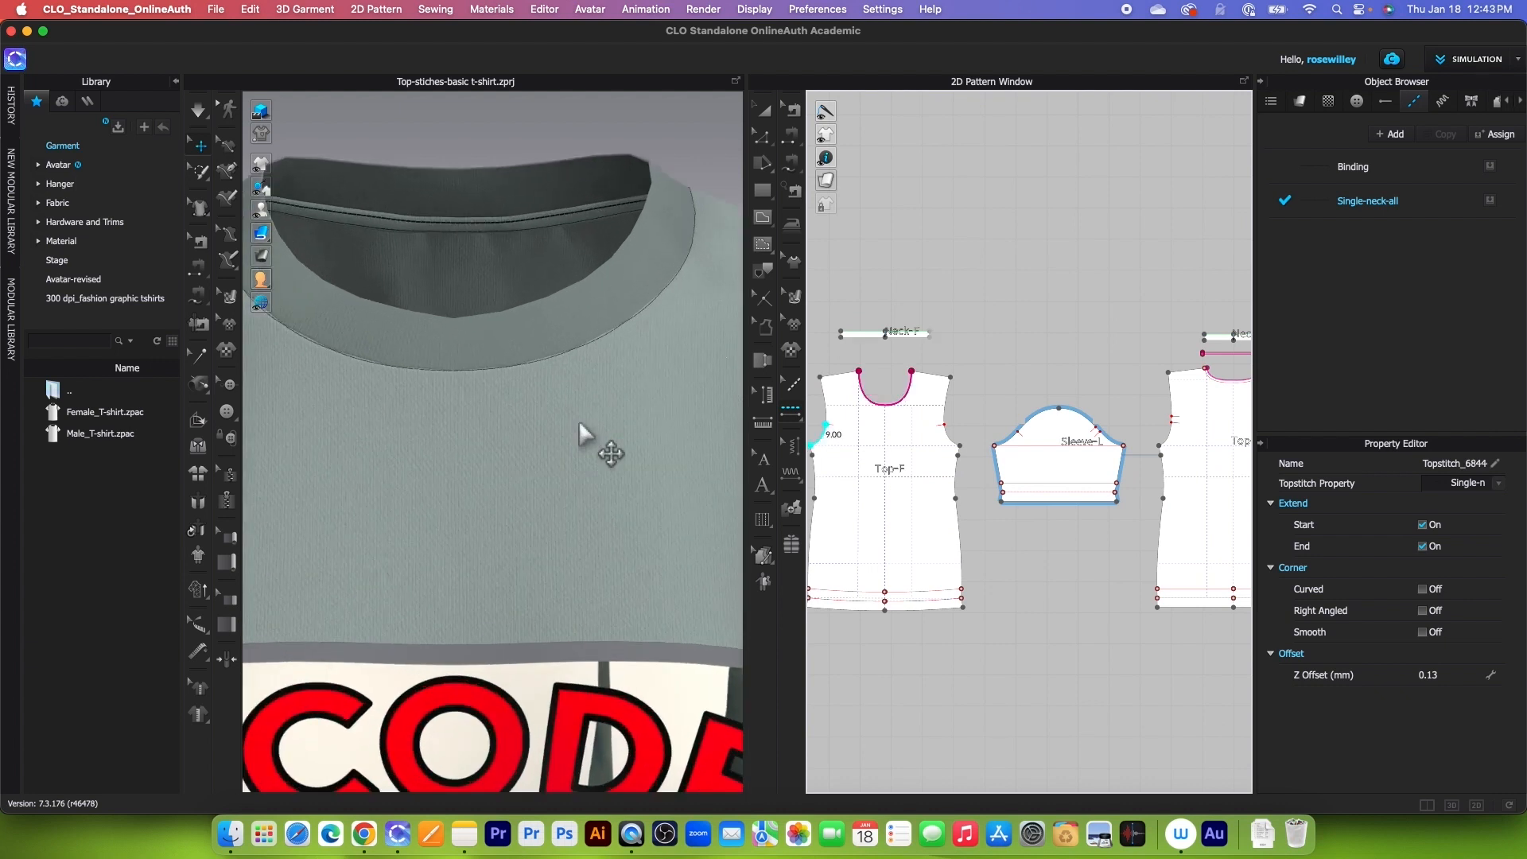
pyautogui.scroll(3, 597, 409)
pyautogui.scroll(3, 574, 467)
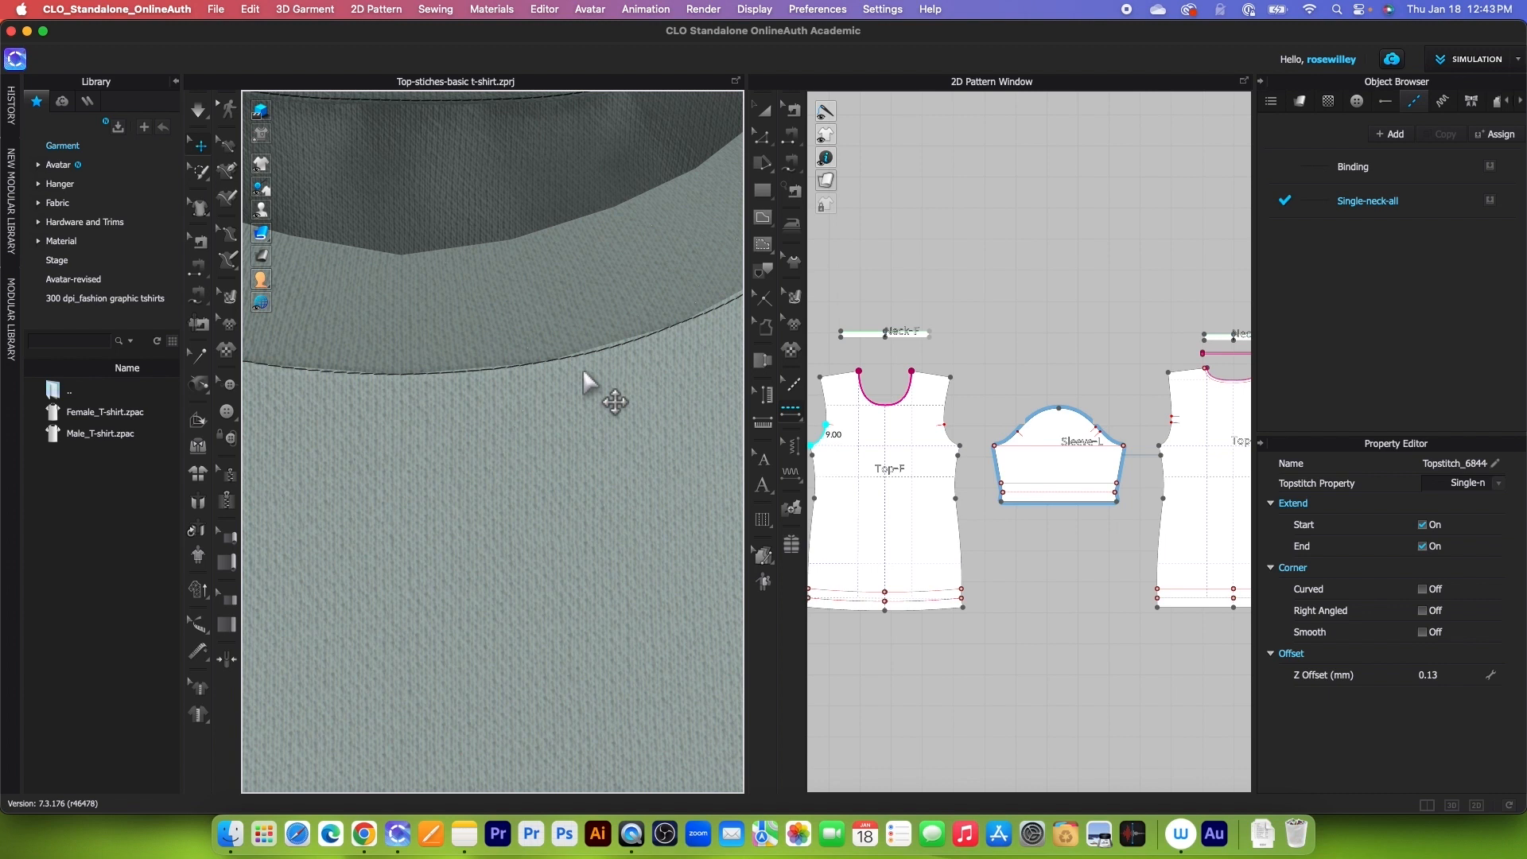
# - Set the Single-neck-all topstitch's offset to 1/16" and check the stitch line around the 3D neckline
pyautogui.click(1444, 216)
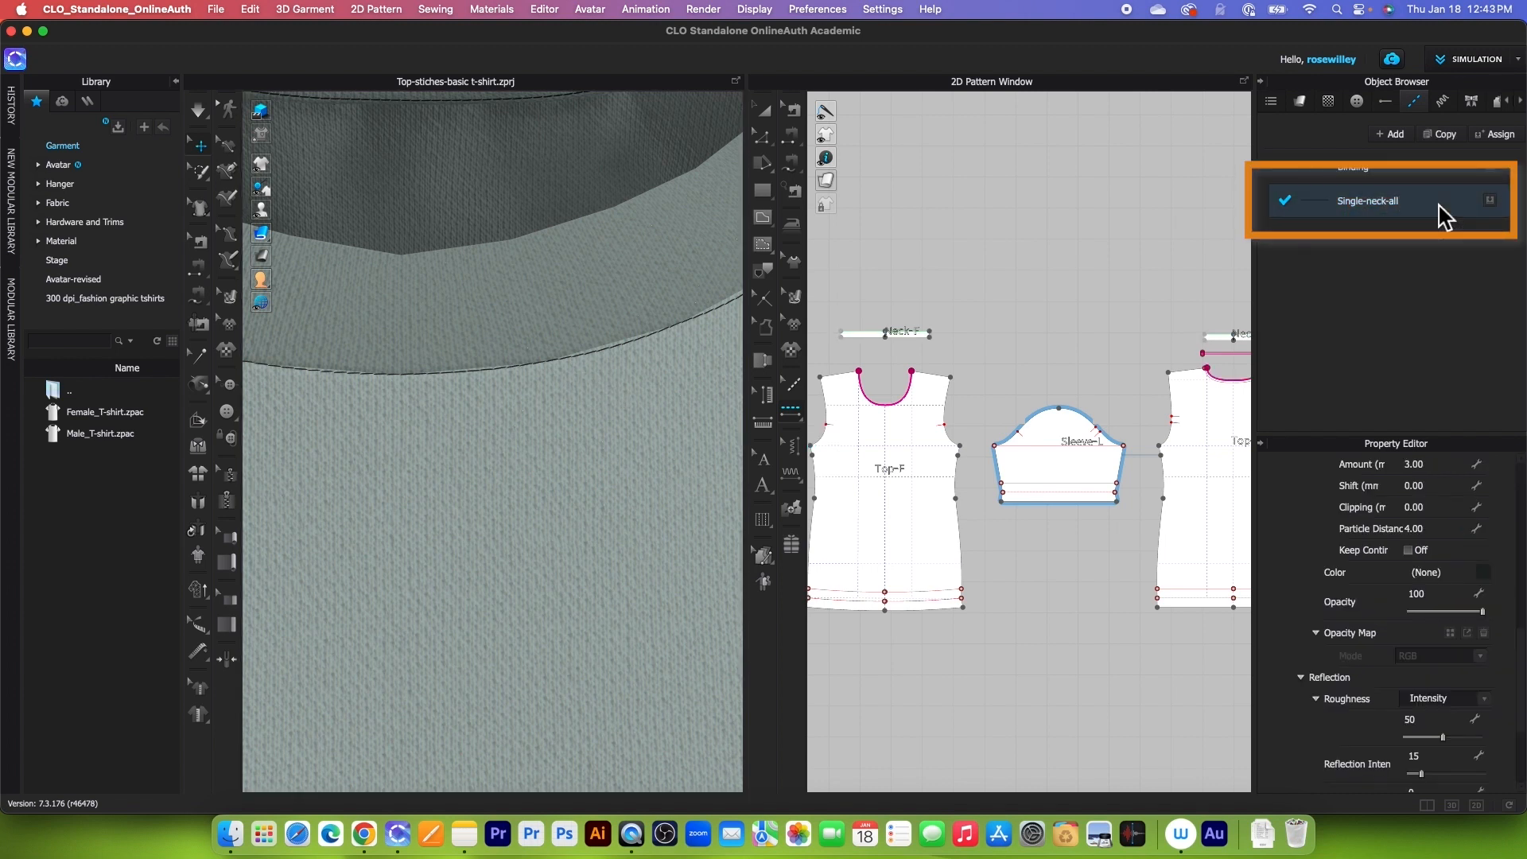
pyautogui.scroll(-2, 1432, 658)
pyautogui.scroll(5, 1430, 649)
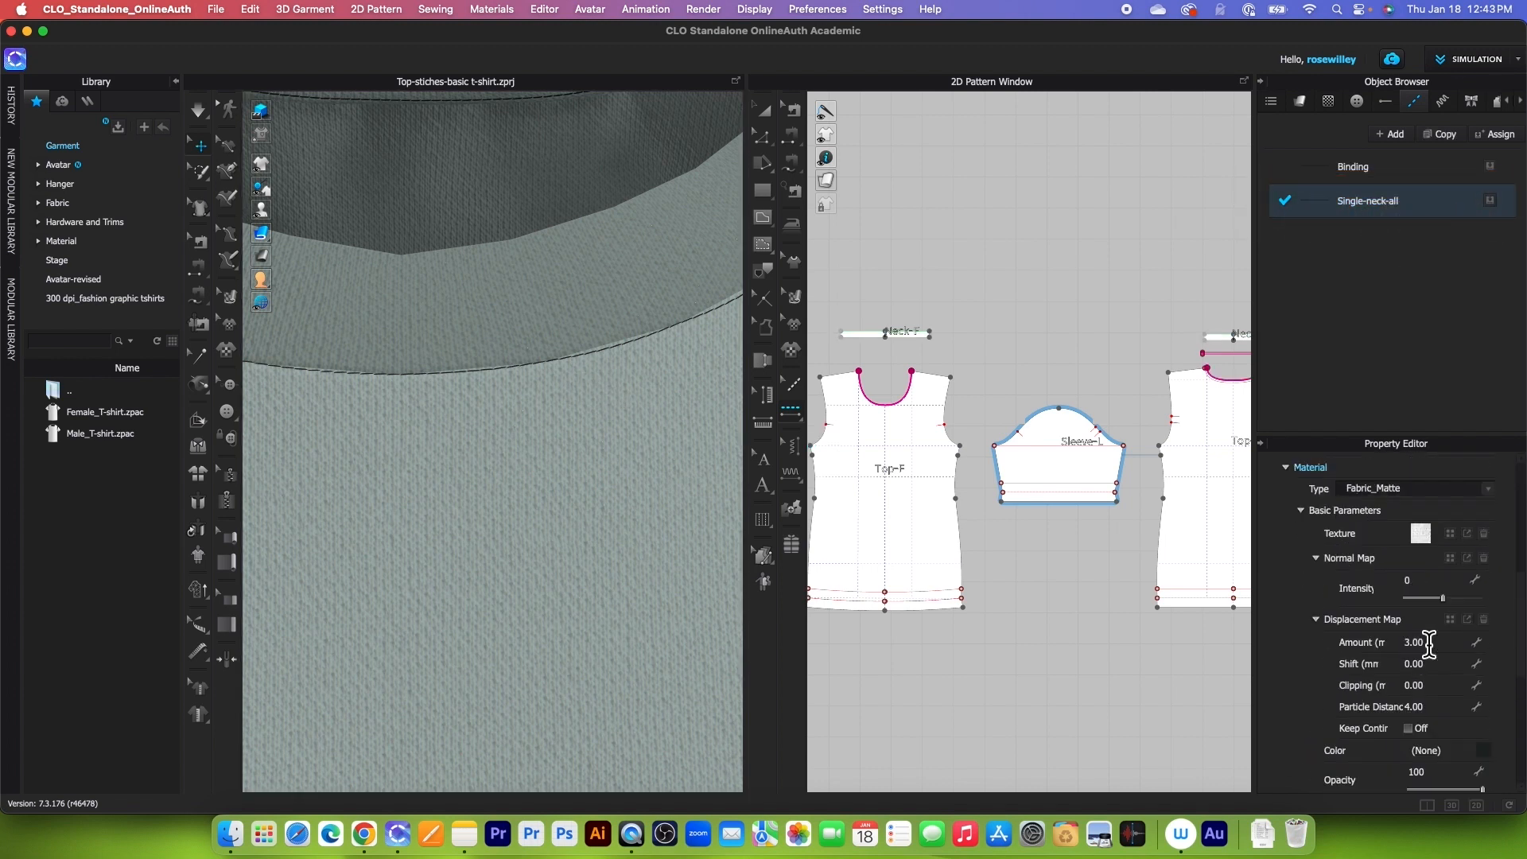
pyautogui.scroll(6, 1432, 643)
pyautogui.click(1487, 554)
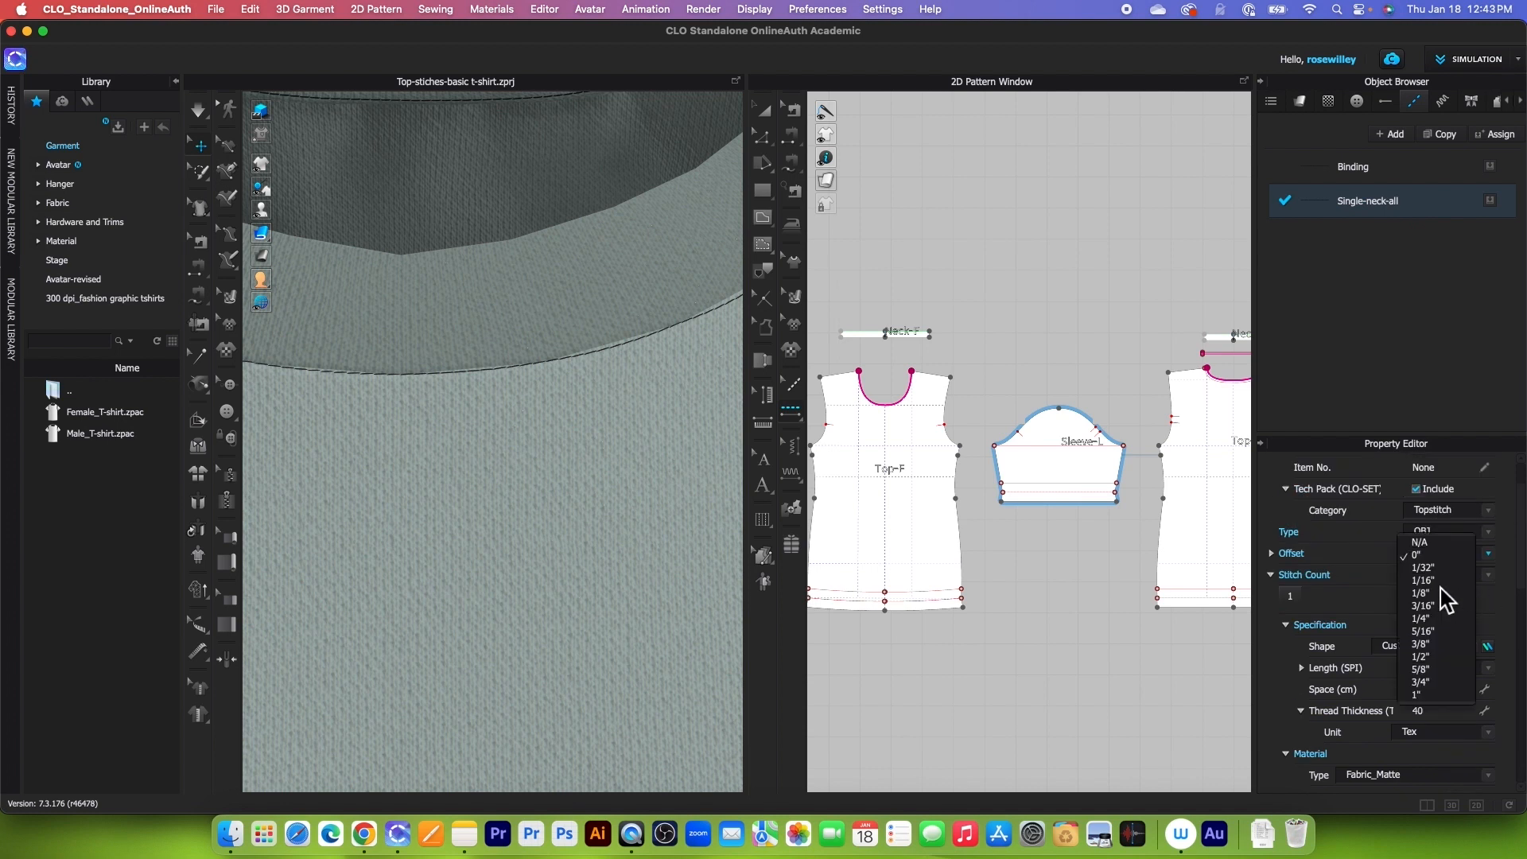
pyautogui.click(1424, 580)
pyautogui.scroll(-6, 630, 303)
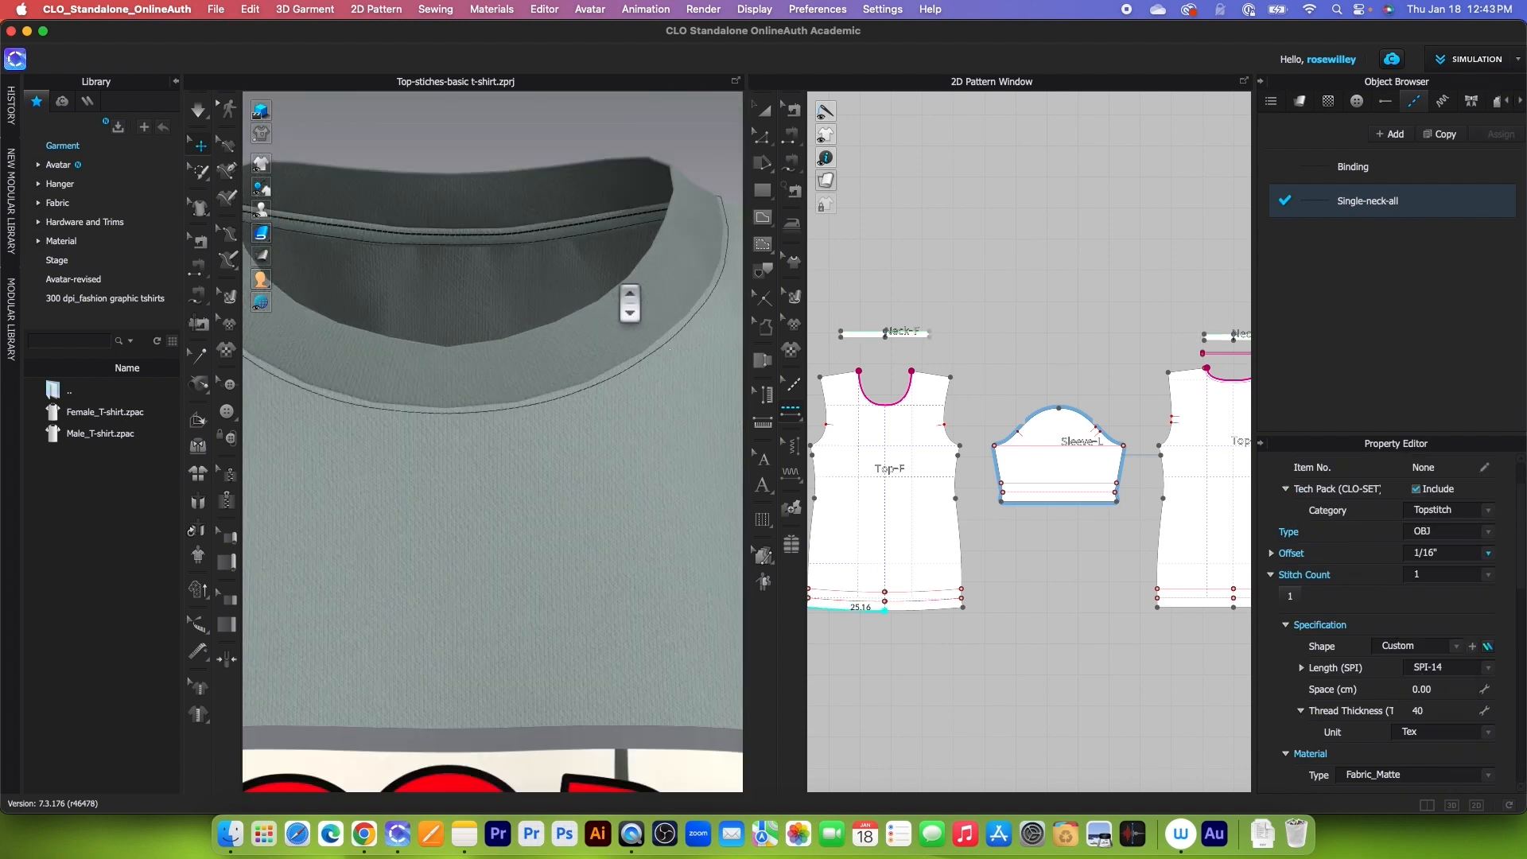
pyautogui.moveTo(621, 362); pyautogui.dragTo(623, 351, button='right')
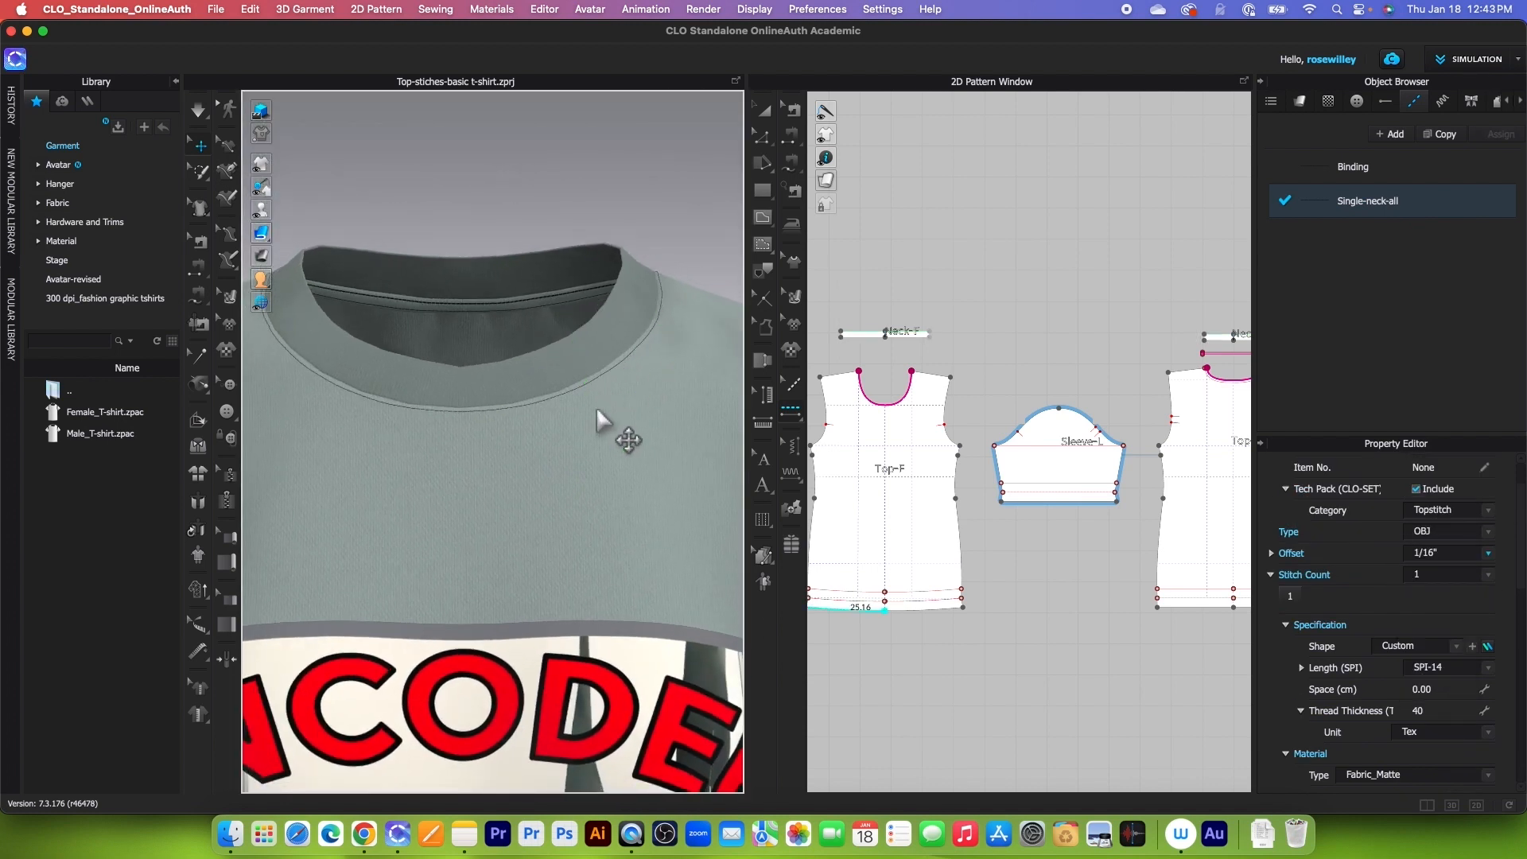
pyautogui.moveTo(437, 399); pyautogui.dragTo(495, 317, button='right')
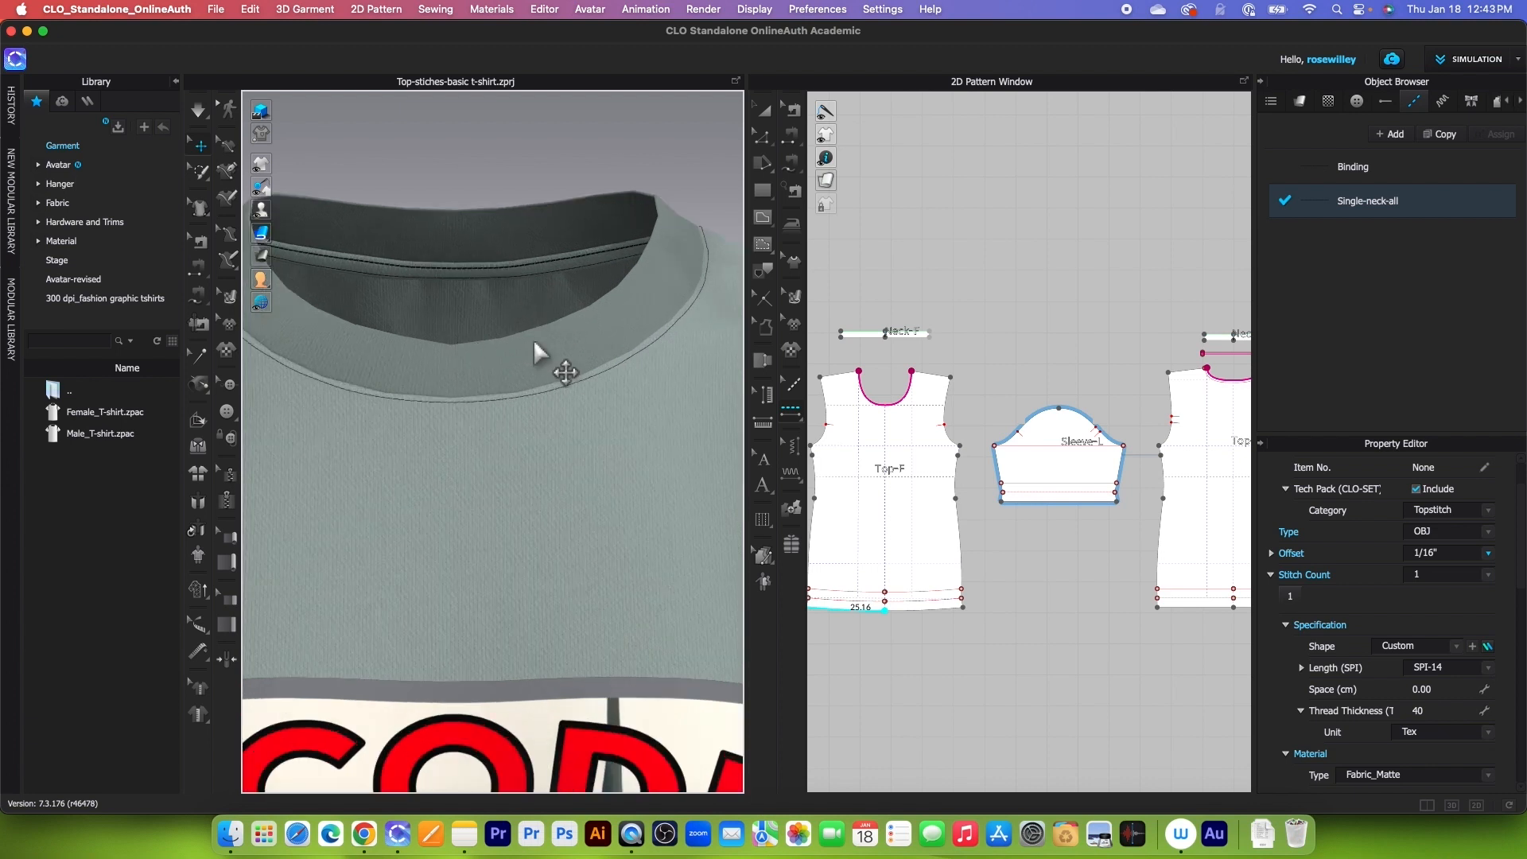
pyautogui.moveTo(537, 365); pyautogui.dragTo(521, 315, button='right')
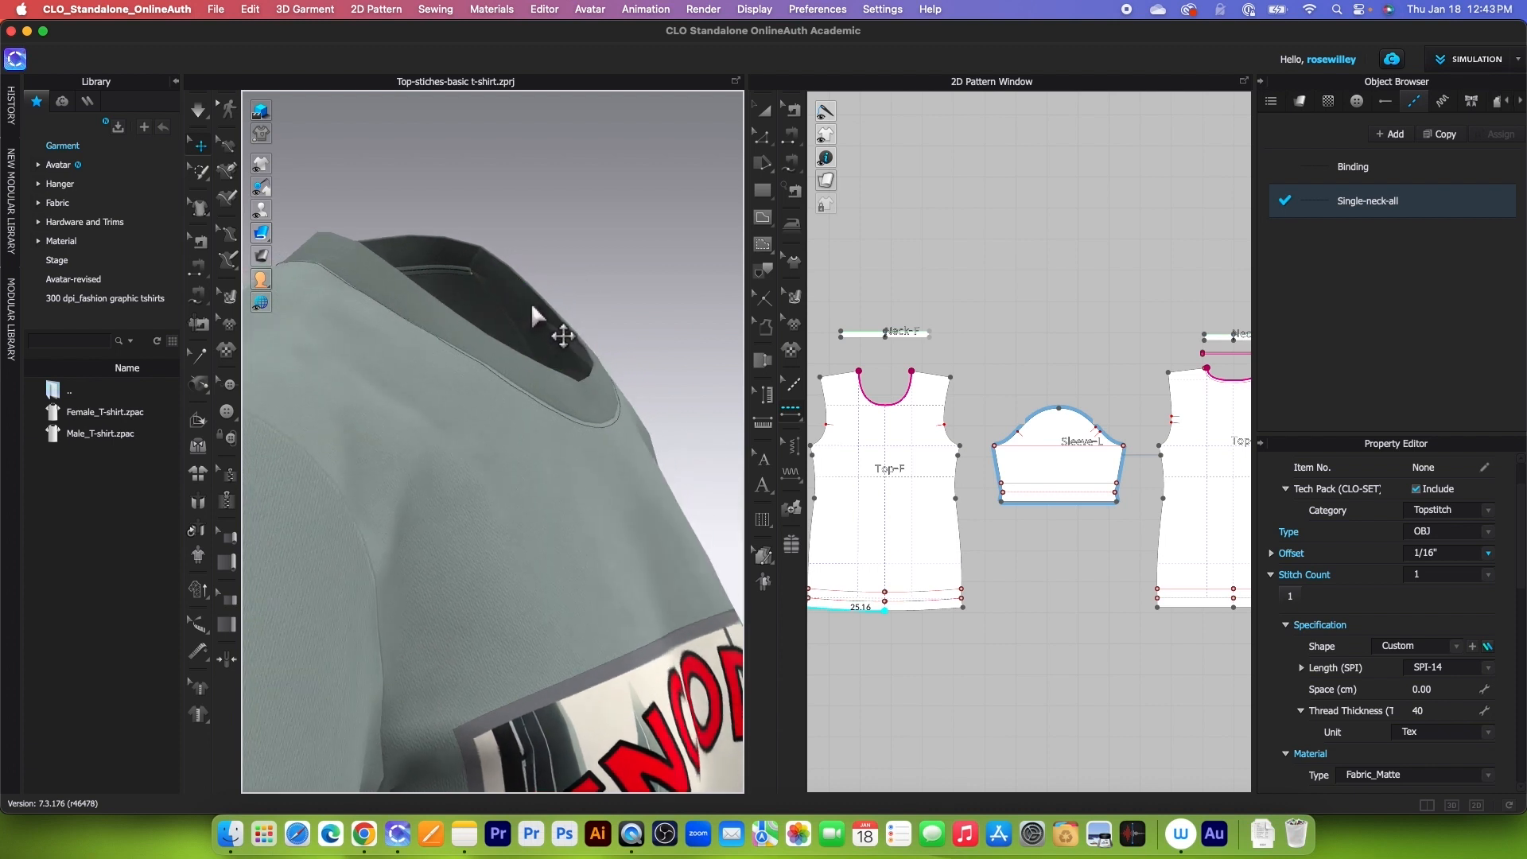
pyautogui.moveTo(627, 355); pyautogui.dragTo(570, 350, button='right')
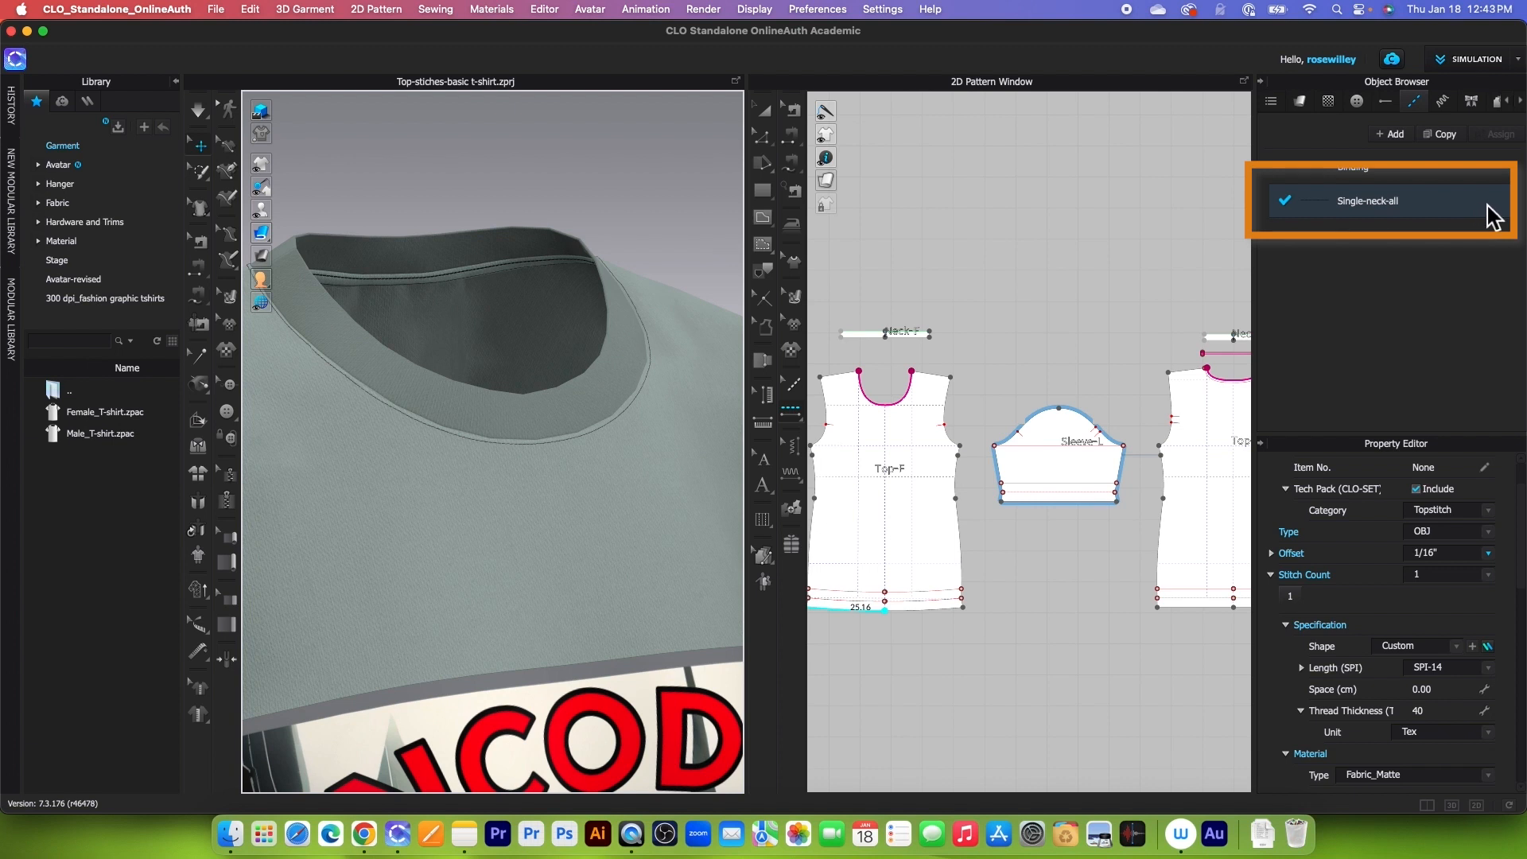
# - Duplicate the Single-neck-all topstitch style and name the copy Neck-f-overlock
pyautogui.click(1444, 134)
pyautogui.doubleClick(1419, 238)
pyautogui.write('Neck-f-')
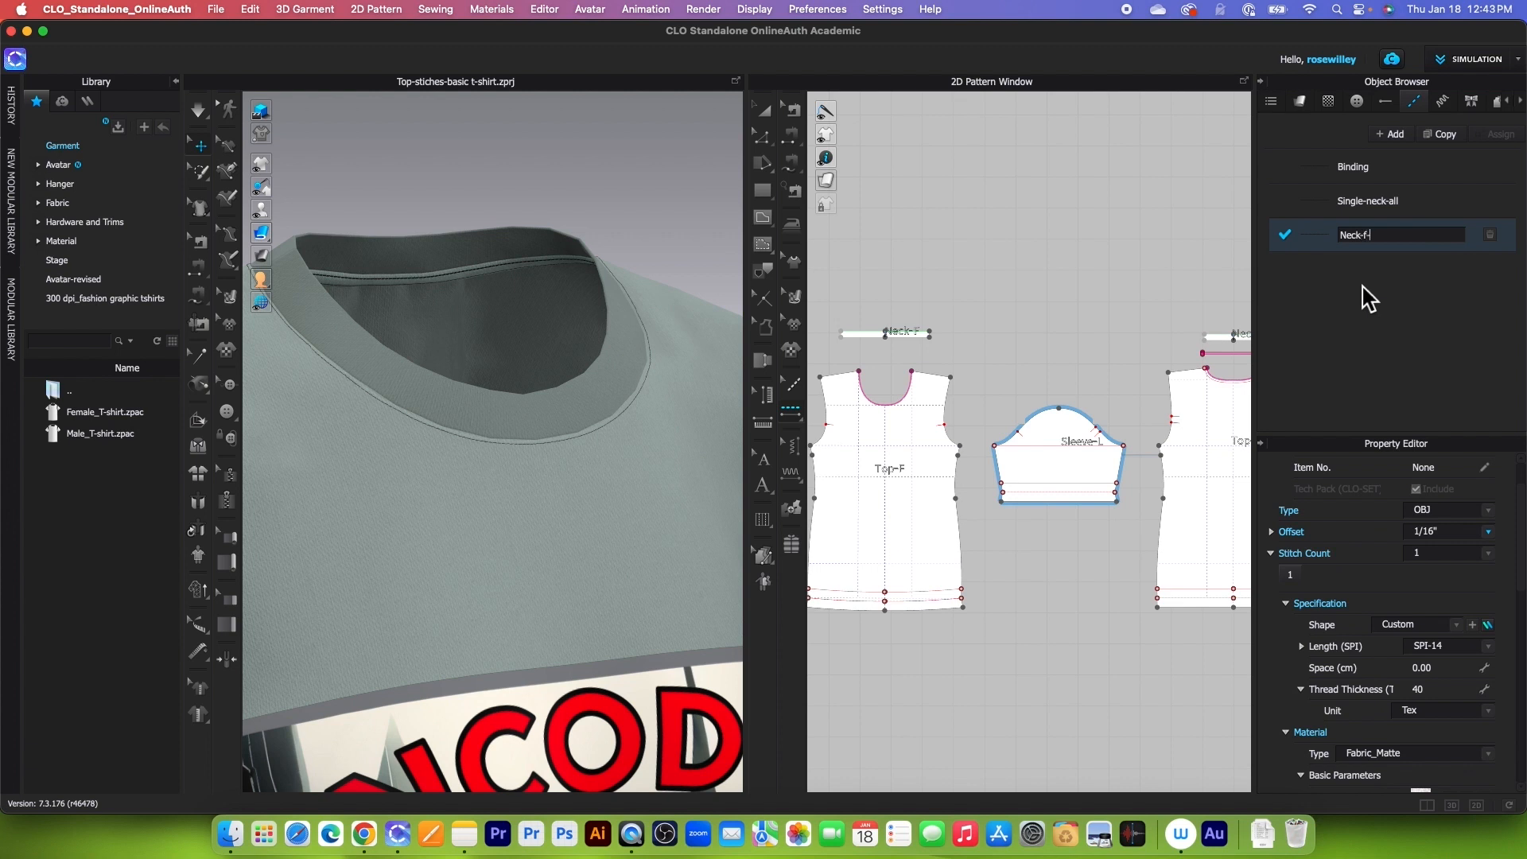
pyautogui.write('overlock')
pyautogui.press('Return')
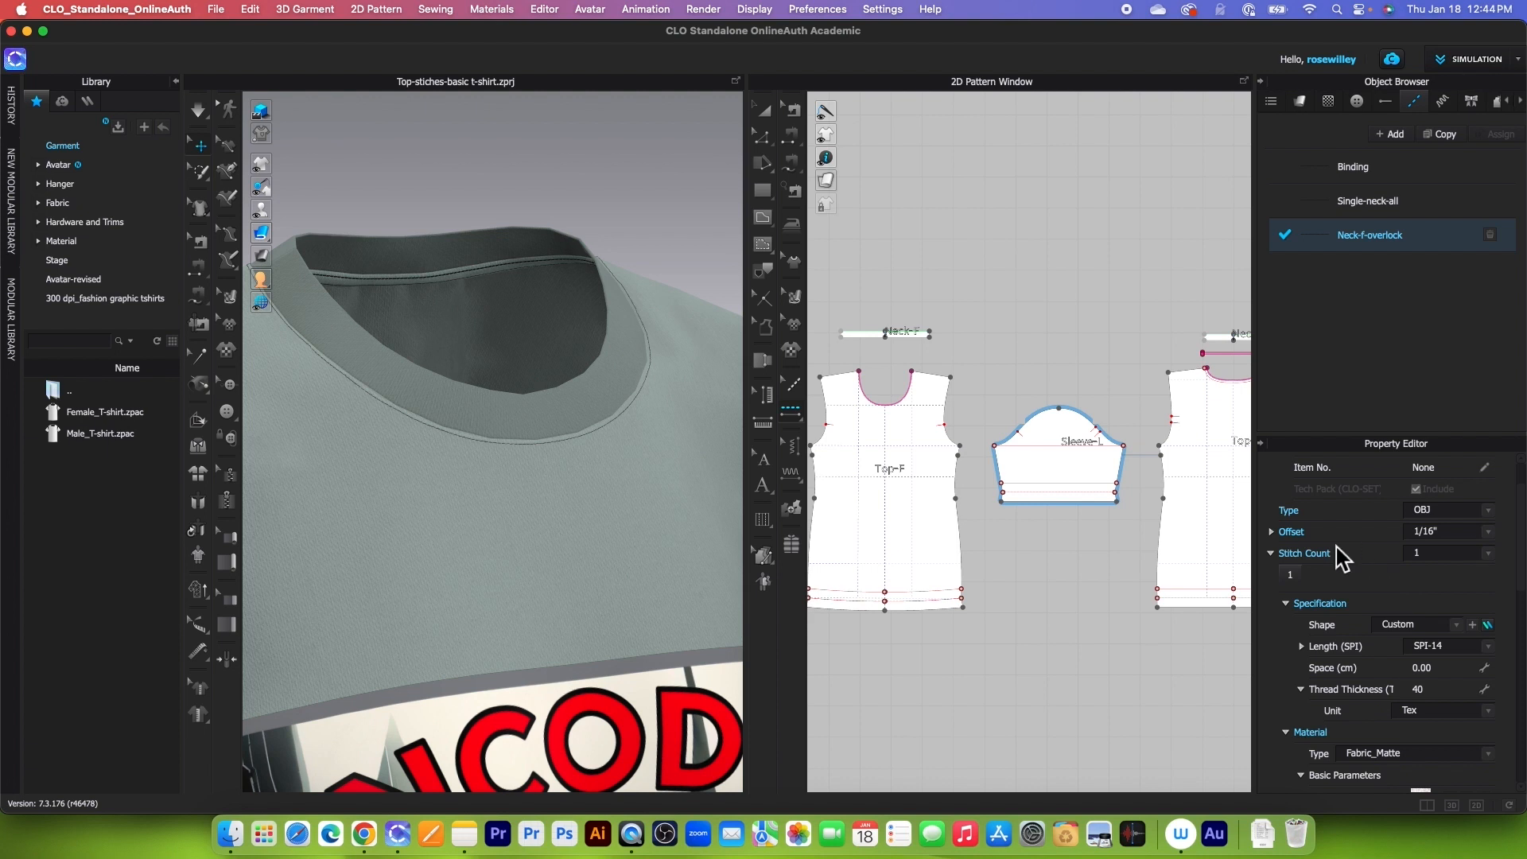
# - Set the Neck-f-overlock topstitch's offset to 1/8" and its stitch shape to Overlock
pyautogui.click(1484, 533)
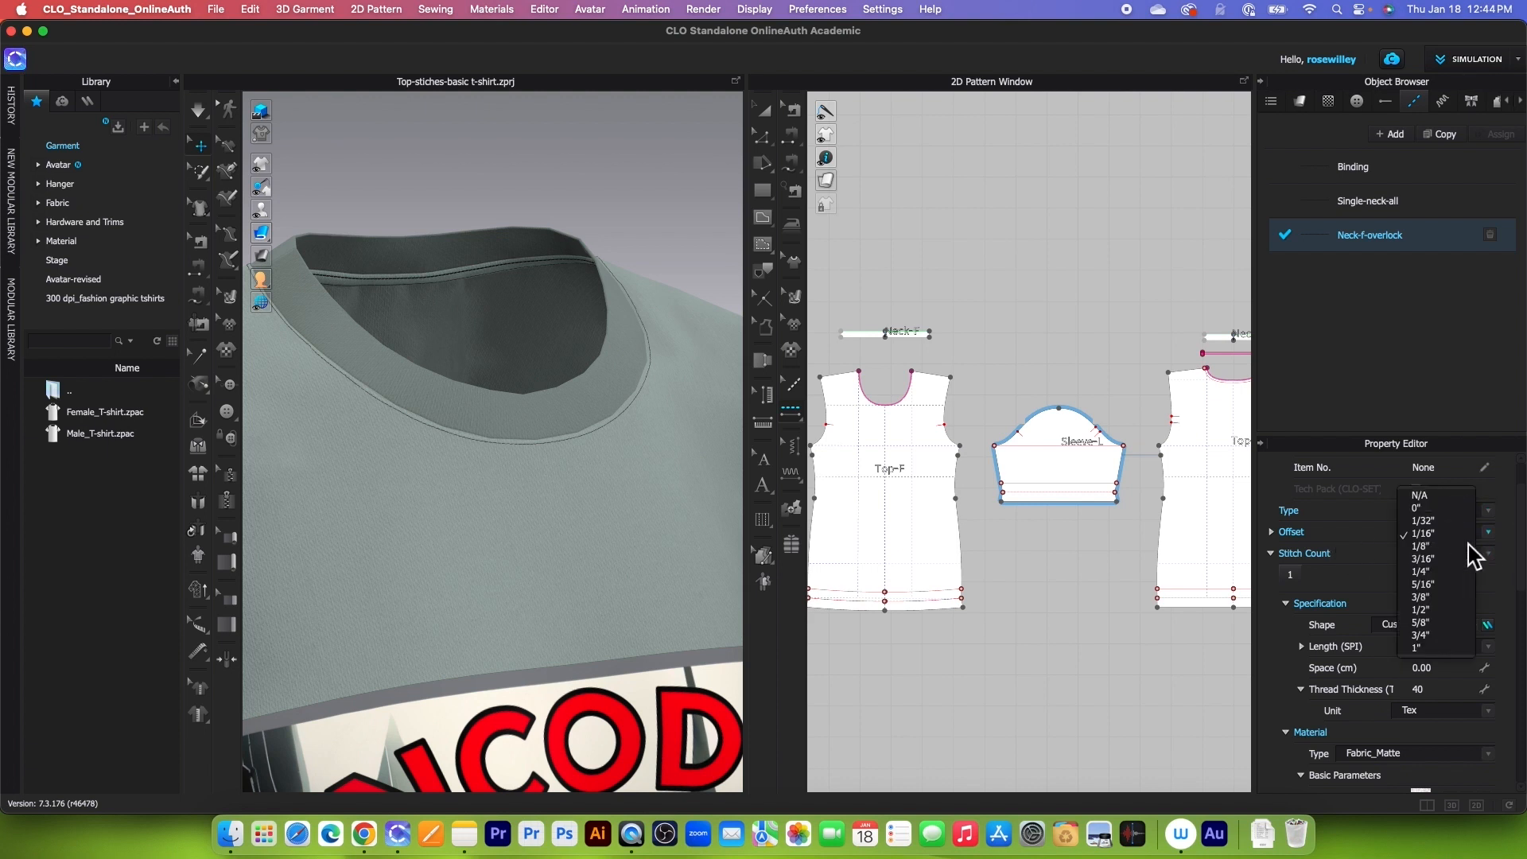
pyautogui.click(1428, 548)
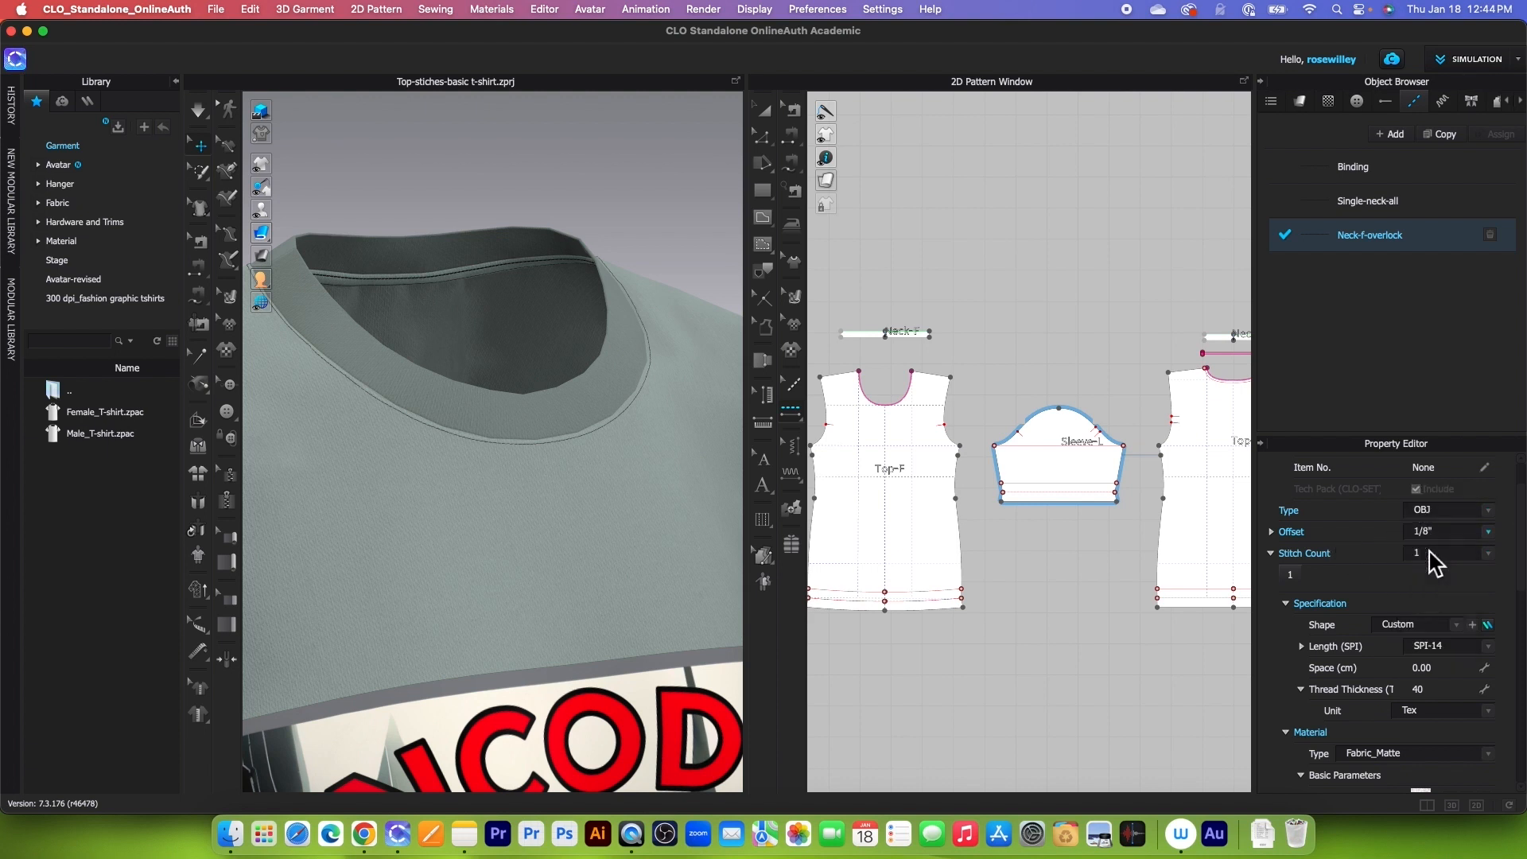
pyautogui.click(1458, 626)
pyautogui.click(1391, 665)
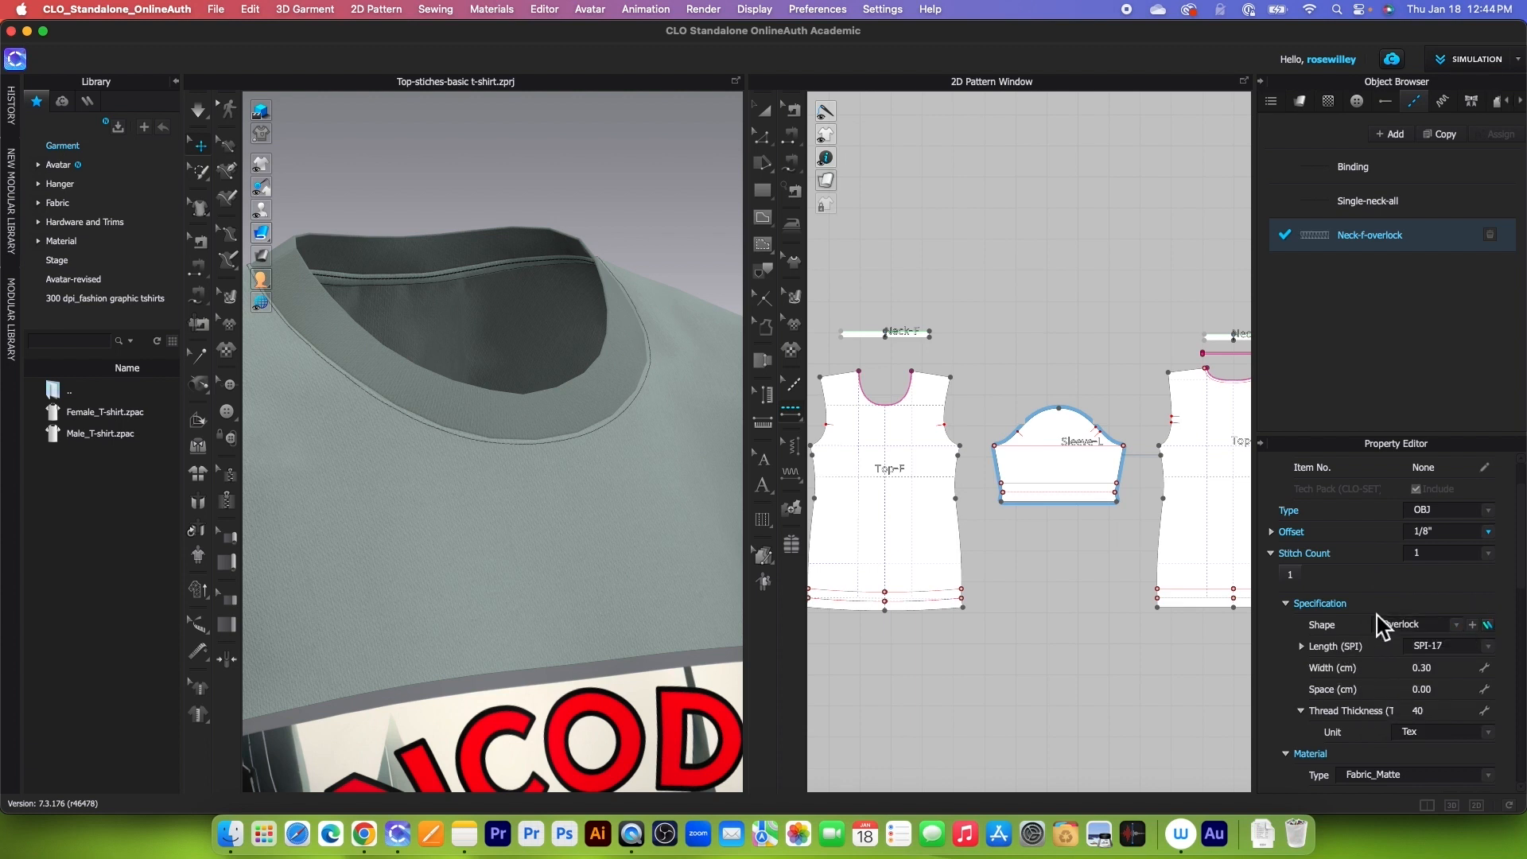
pyautogui.scroll(-8, 1378, 589)
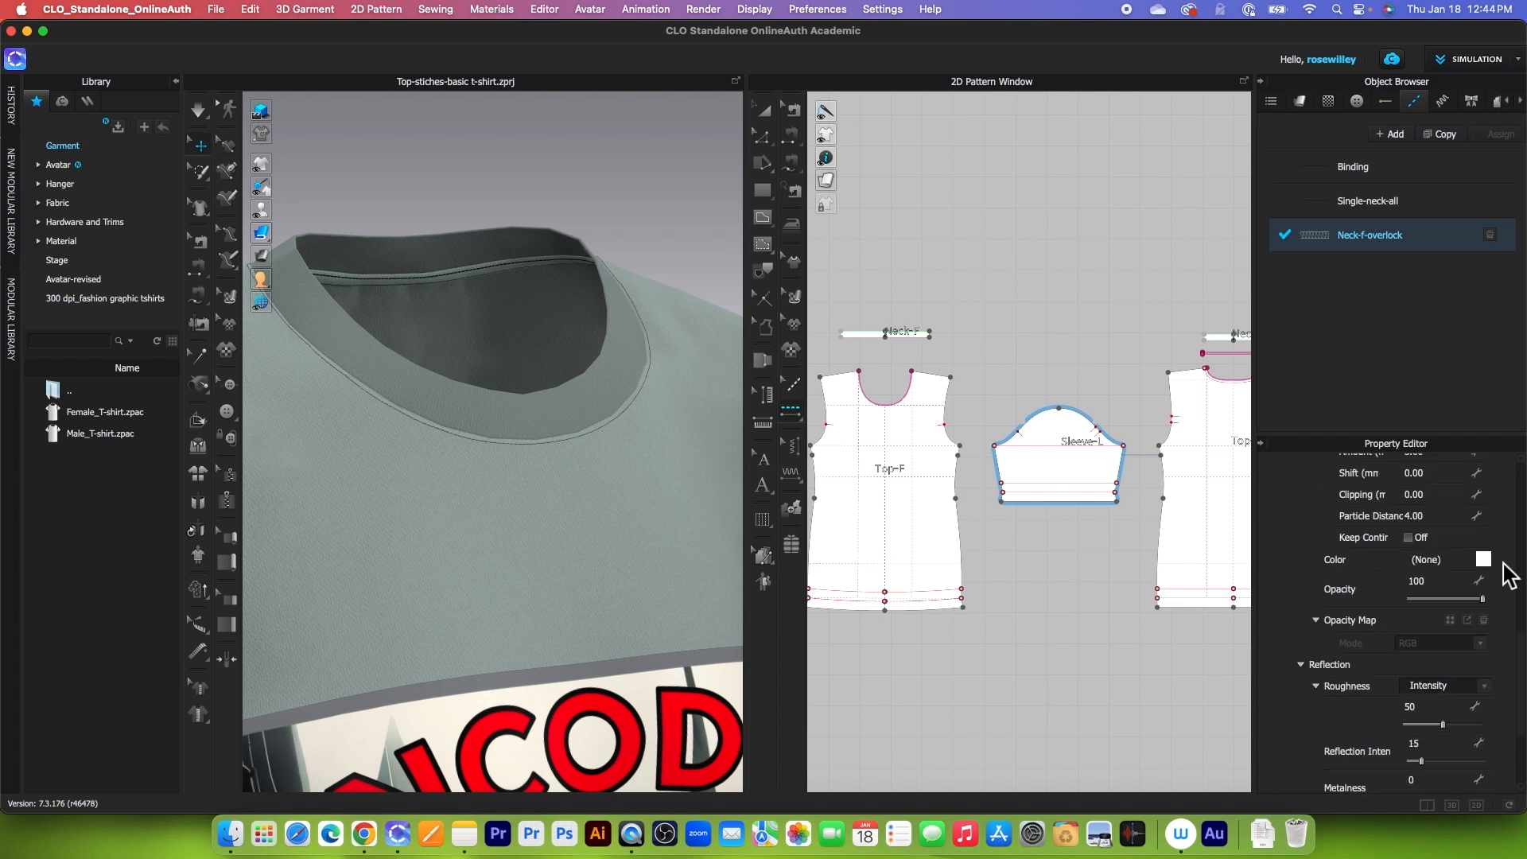
# - Add a Neck-f-overlock segment topstitch along the neckline of the front body Top-F and check it on the 3D garment
pyautogui.scroll(6, 699, 505)
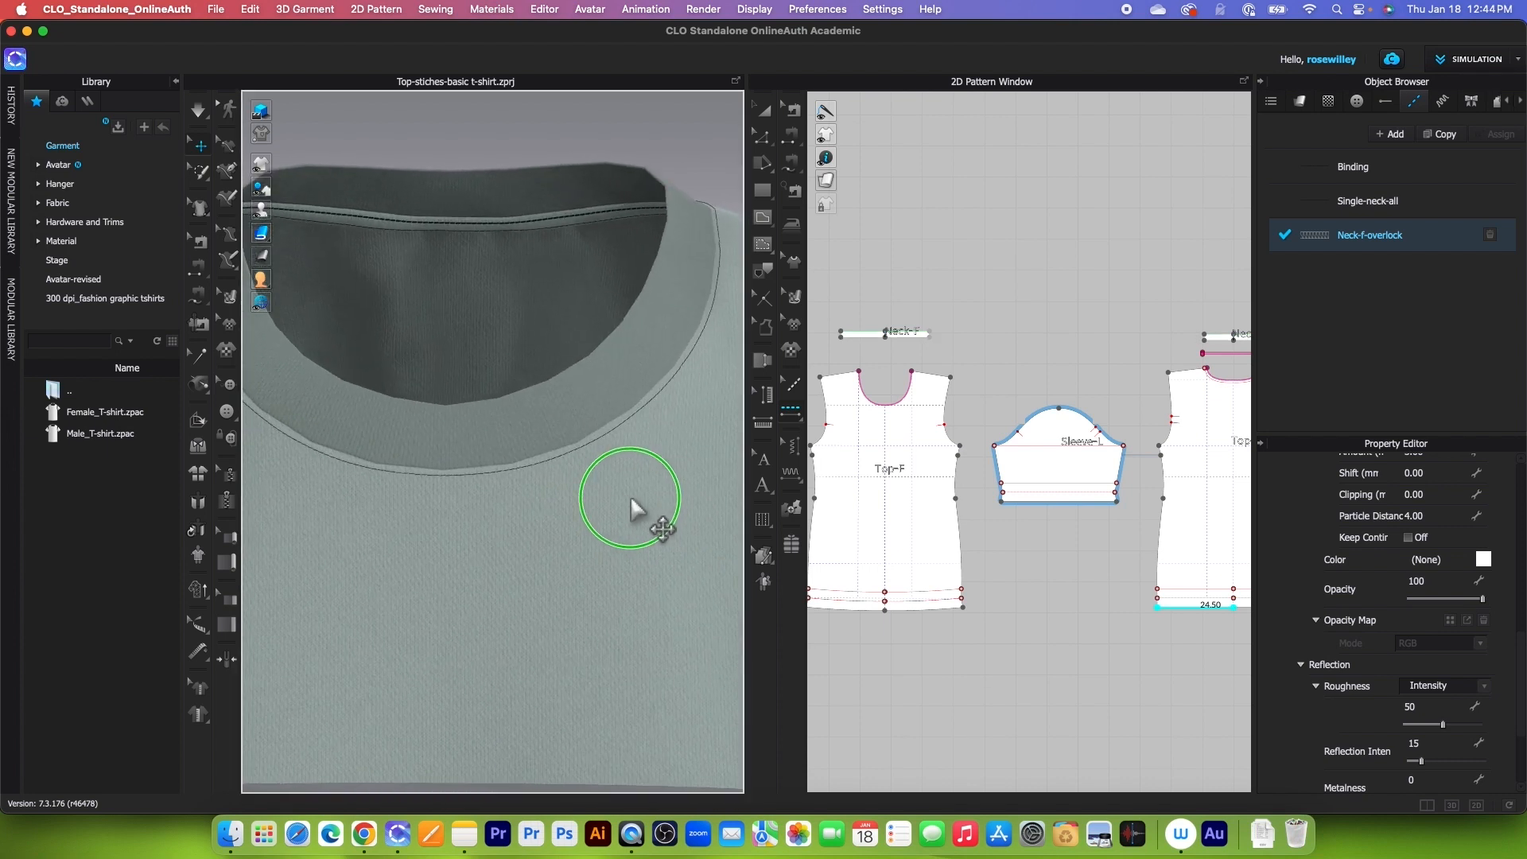
pyautogui.scroll(5, 794, 414)
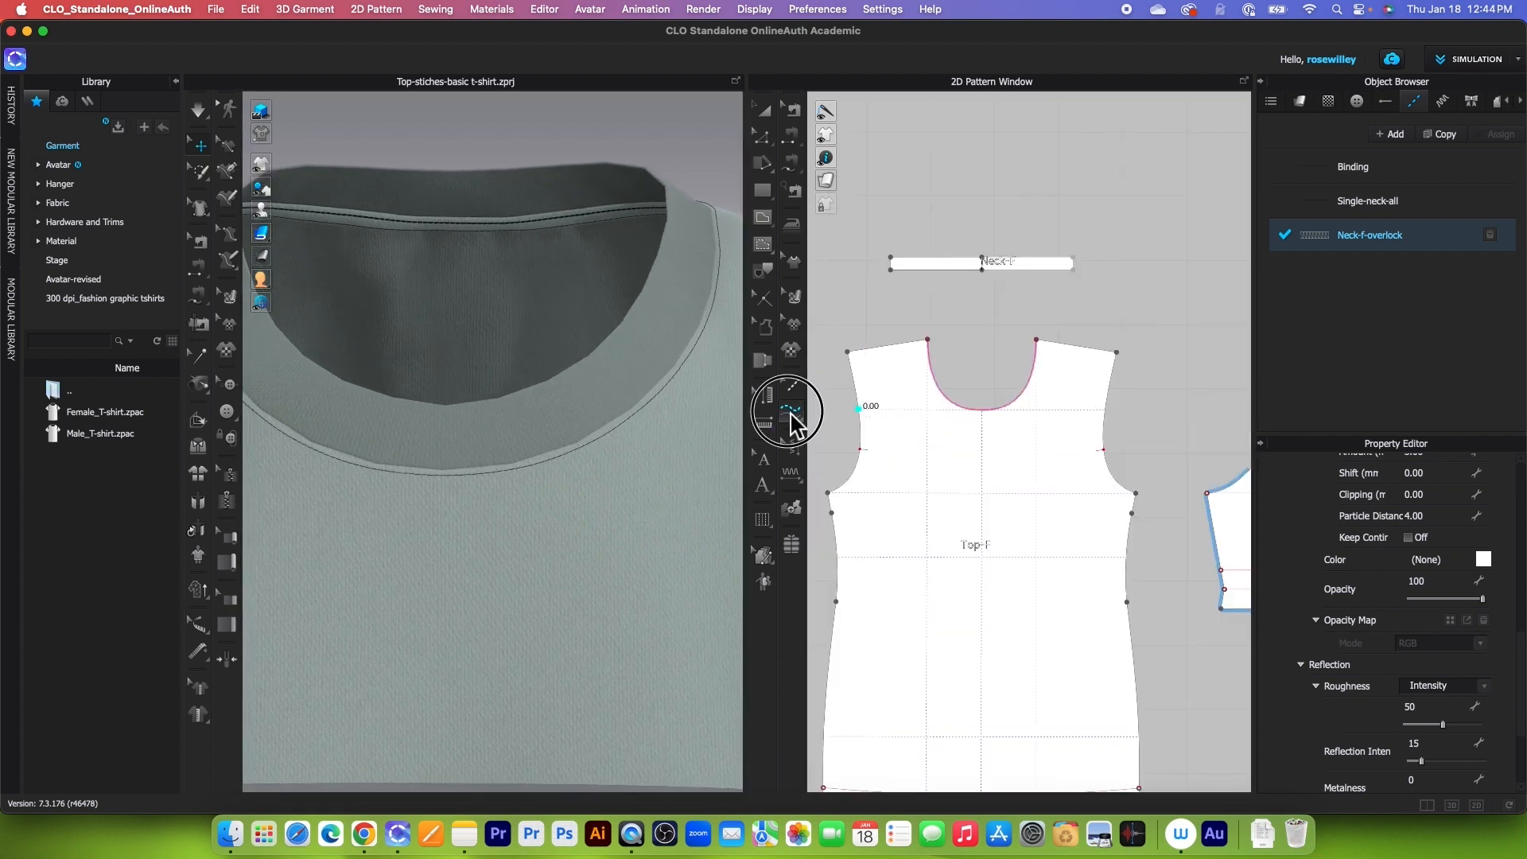
pyautogui.click(792, 414)
pyautogui.click(856, 424)
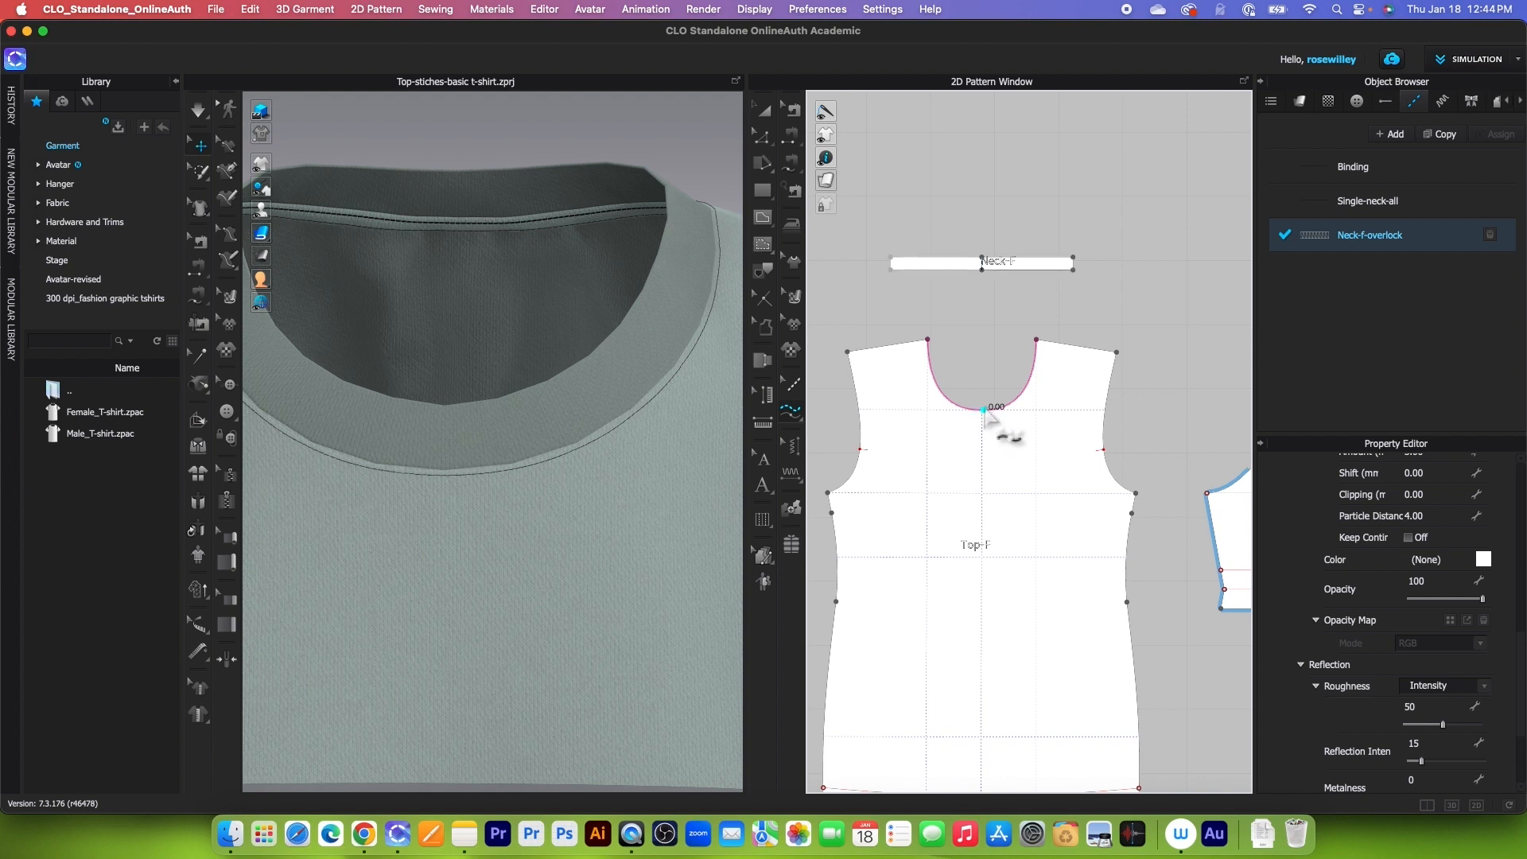
pyautogui.click(985, 412)
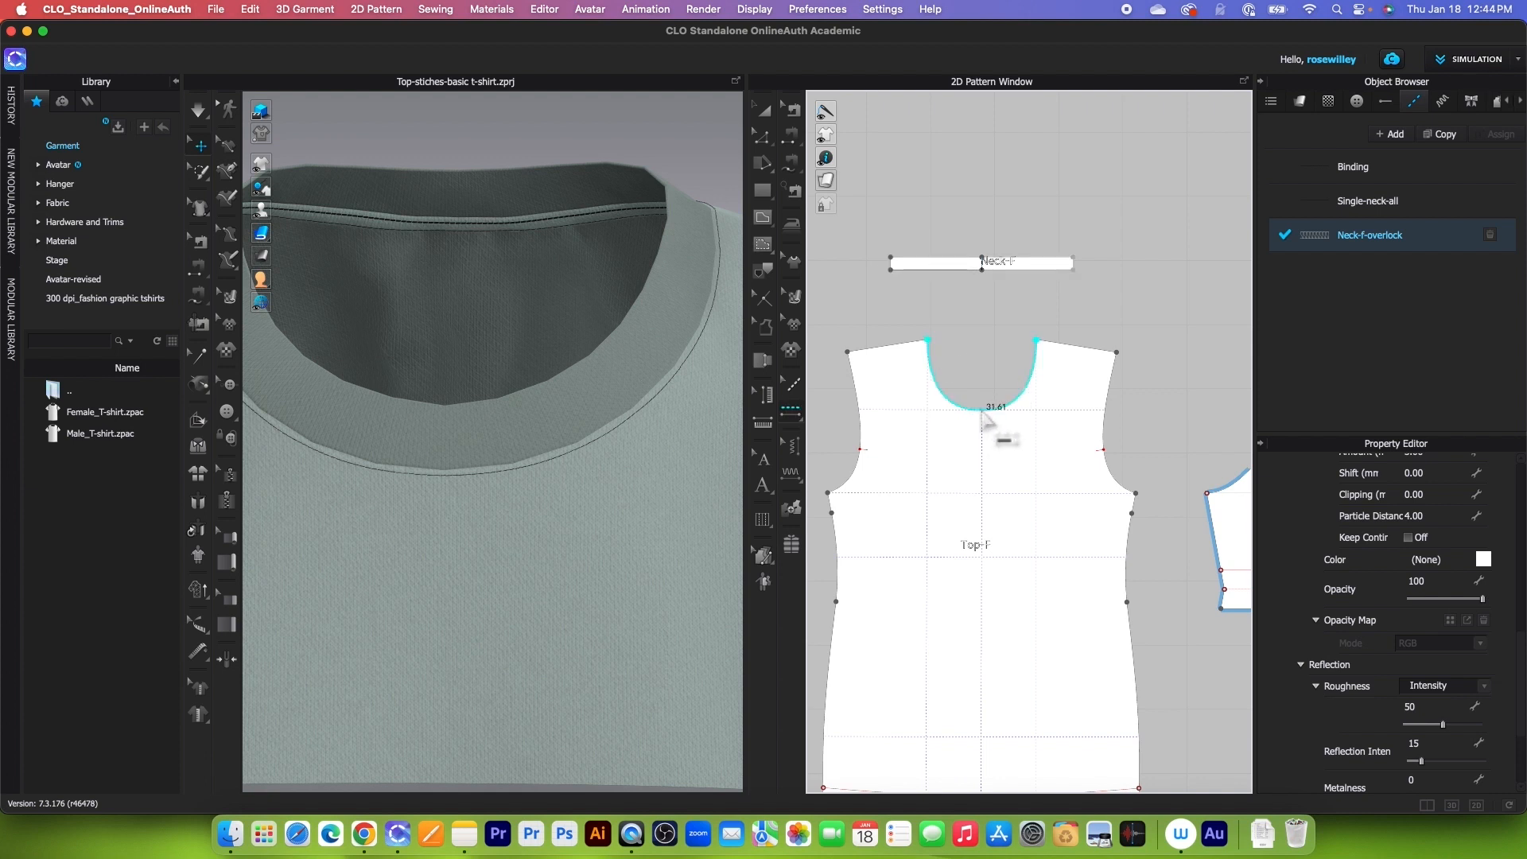
pyautogui.click(983, 411)
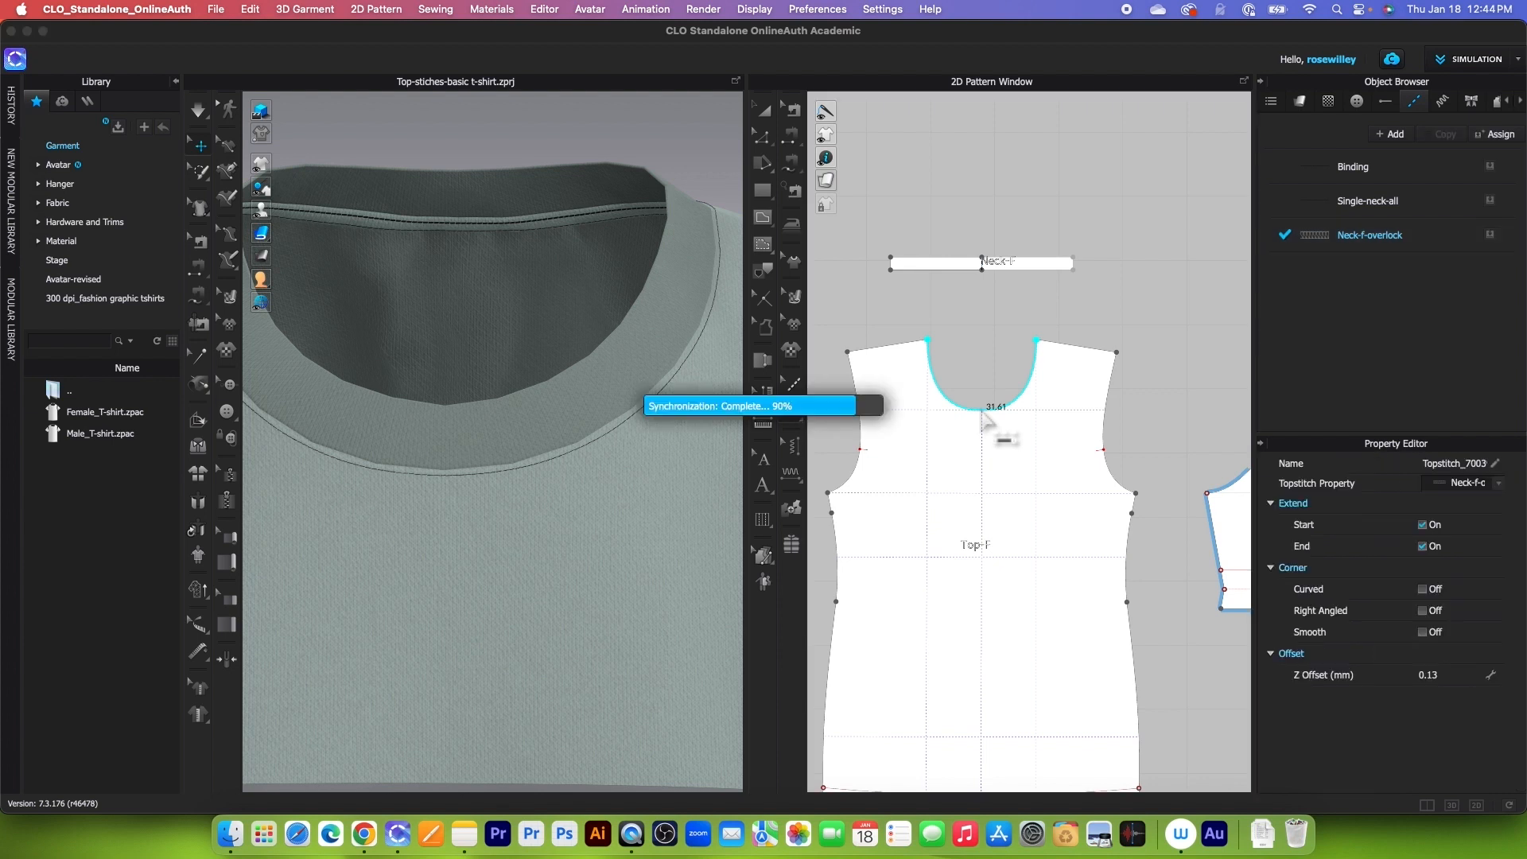
pyautogui.moveTo(557, 555); pyautogui.dragTo(561, 586, button='right')
pyautogui.scroll(3, 549, 589)
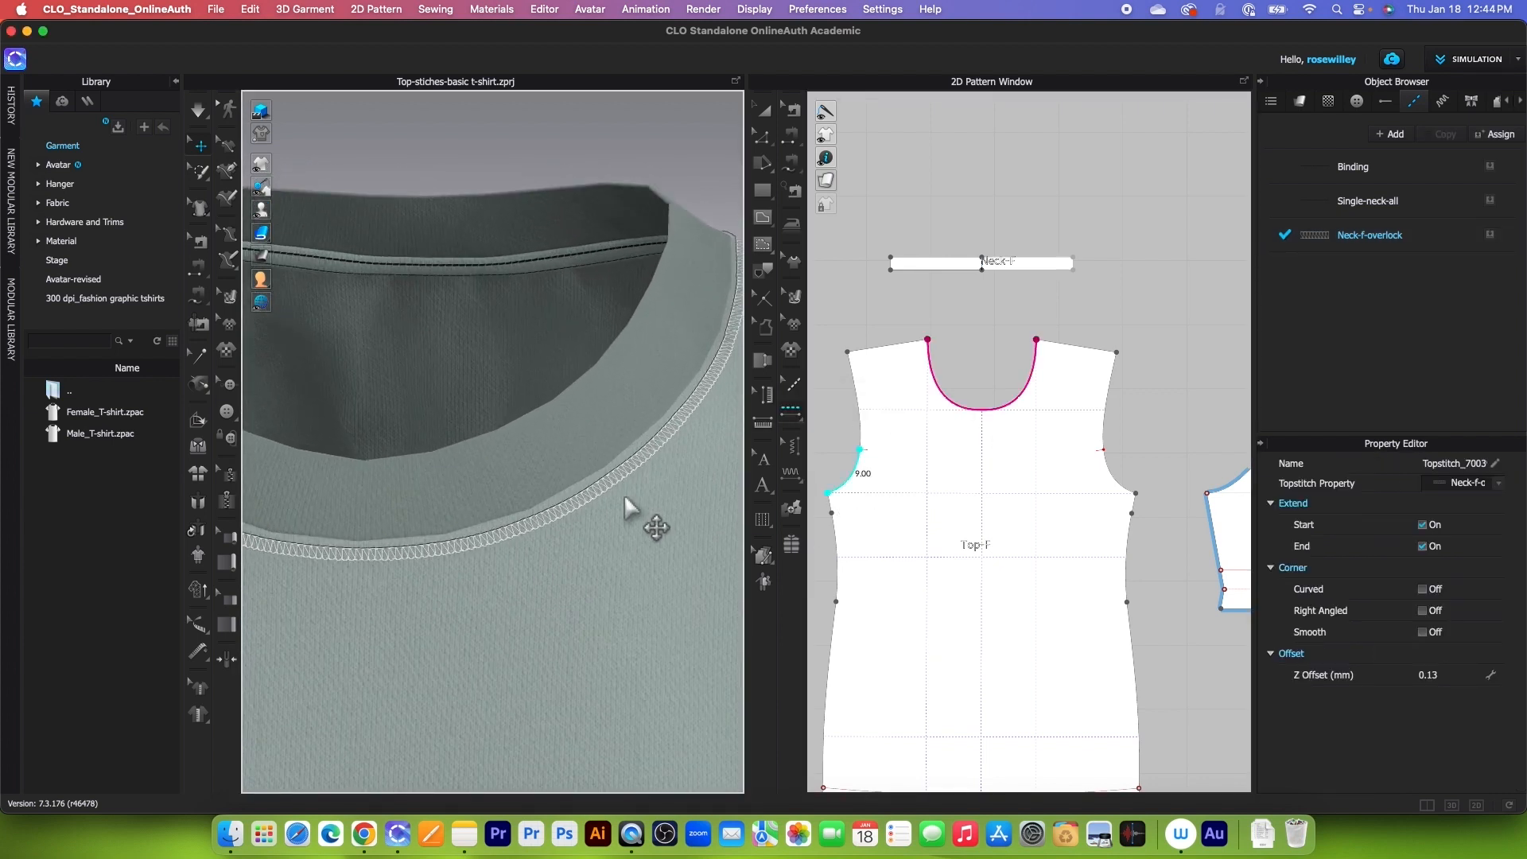
pyautogui.moveTo(625, 476)
pyautogui.mouseDown(button='right')
pyautogui.moveTo(492, 514)
pyautogui.moveTo(623, 478)
pyautogui.mouseUp(button='right')
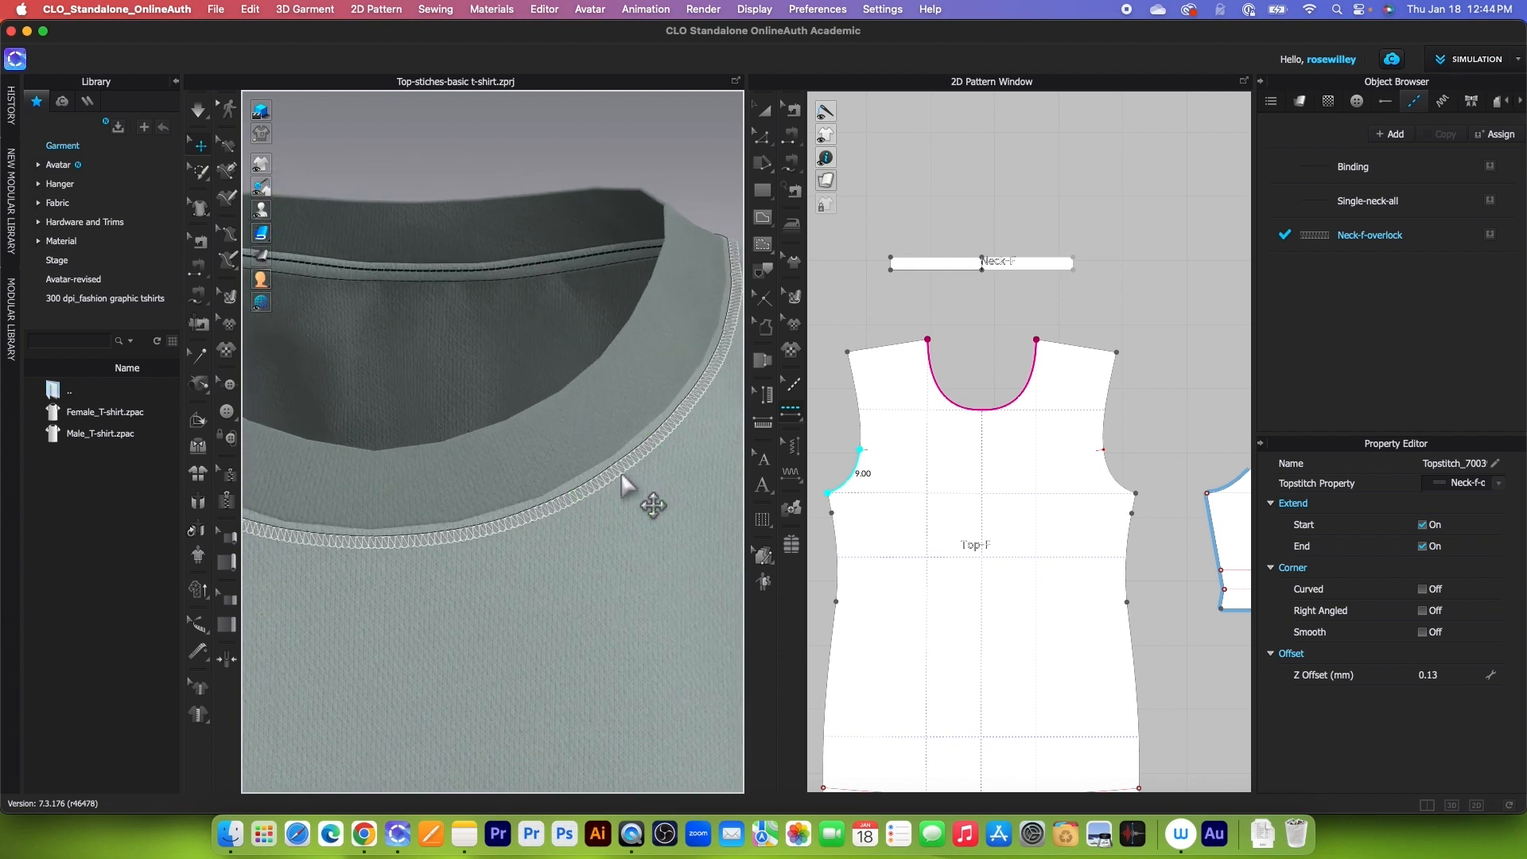
# - Color the Neck-f-overlock stitch by sampling the shirt fabric and darkening it to #3C4140, and inspect it around the 3D neckline
pyautogui.click(1445, 239)
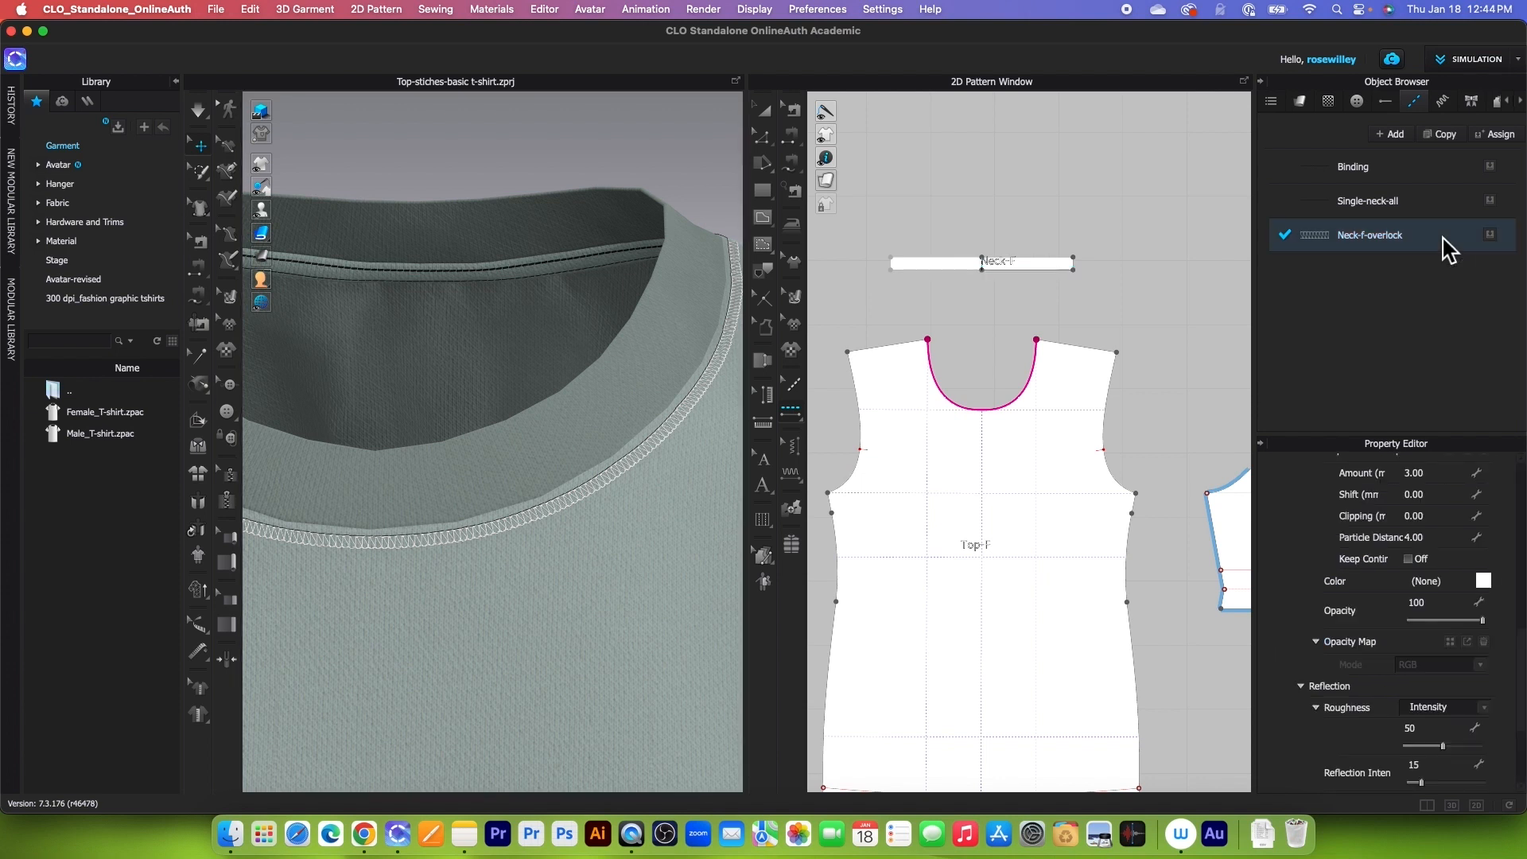
pyautogui.click(1484, 582)
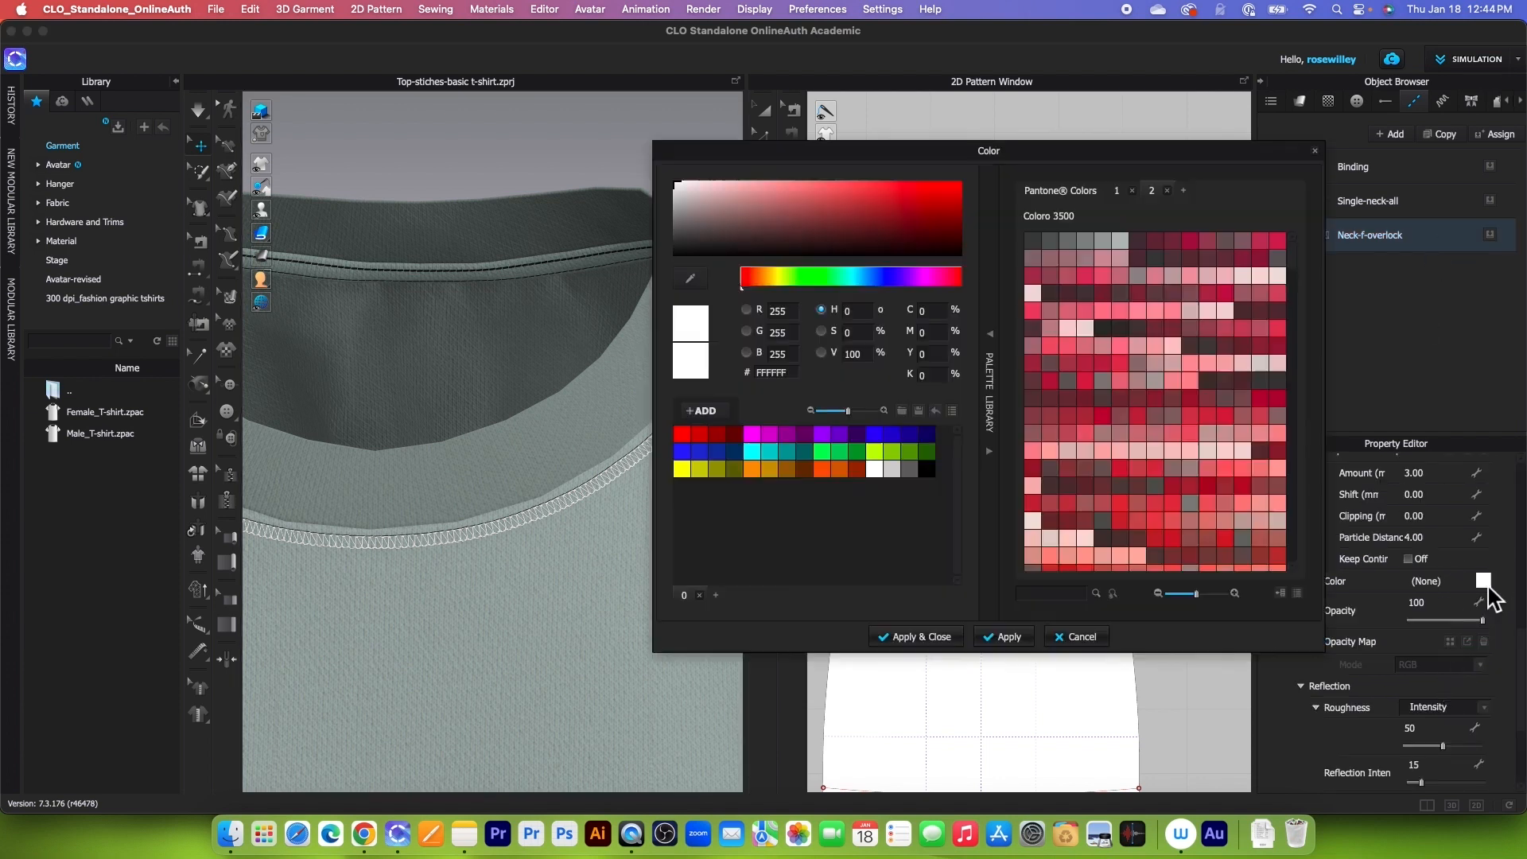
pyautogui.click(698, 282)
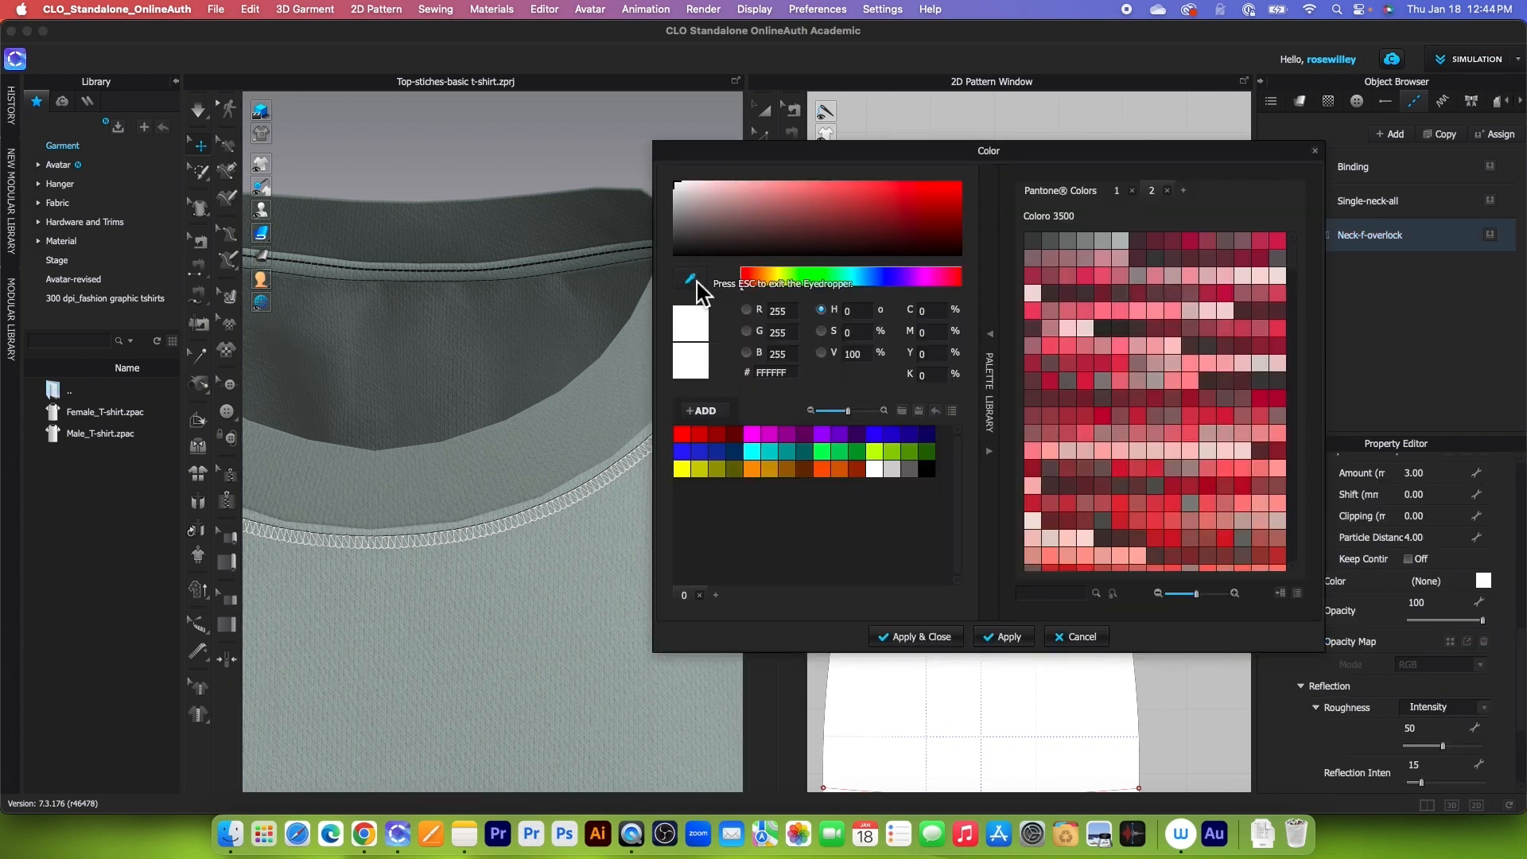
pyautogui.click(586, 460)
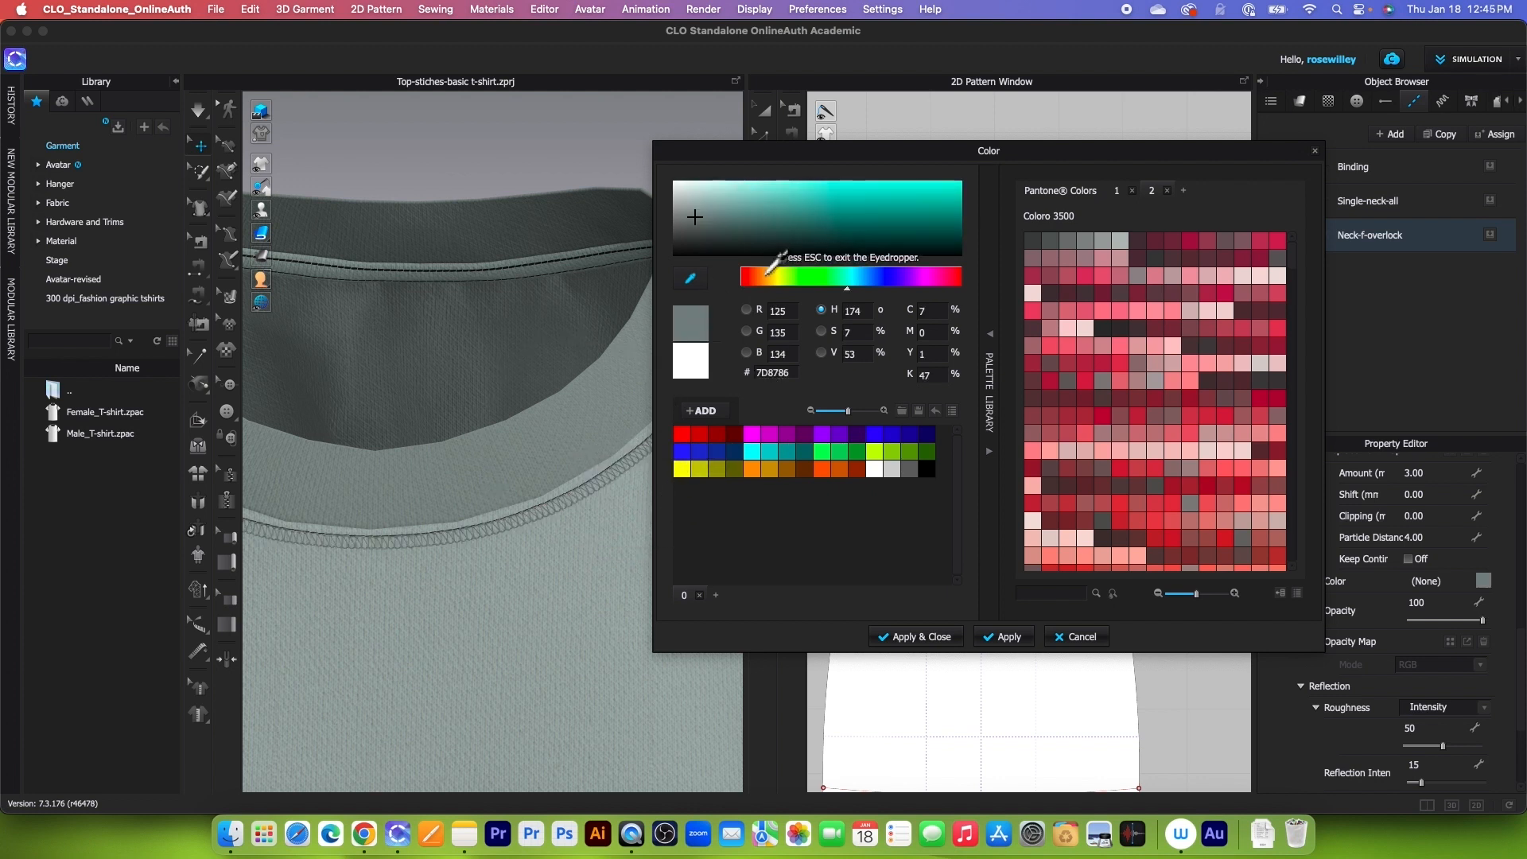
pyautogui.press('Escape')
pyautogui.moveTo(700, 223); pyautogui.dragTo(697, 240)
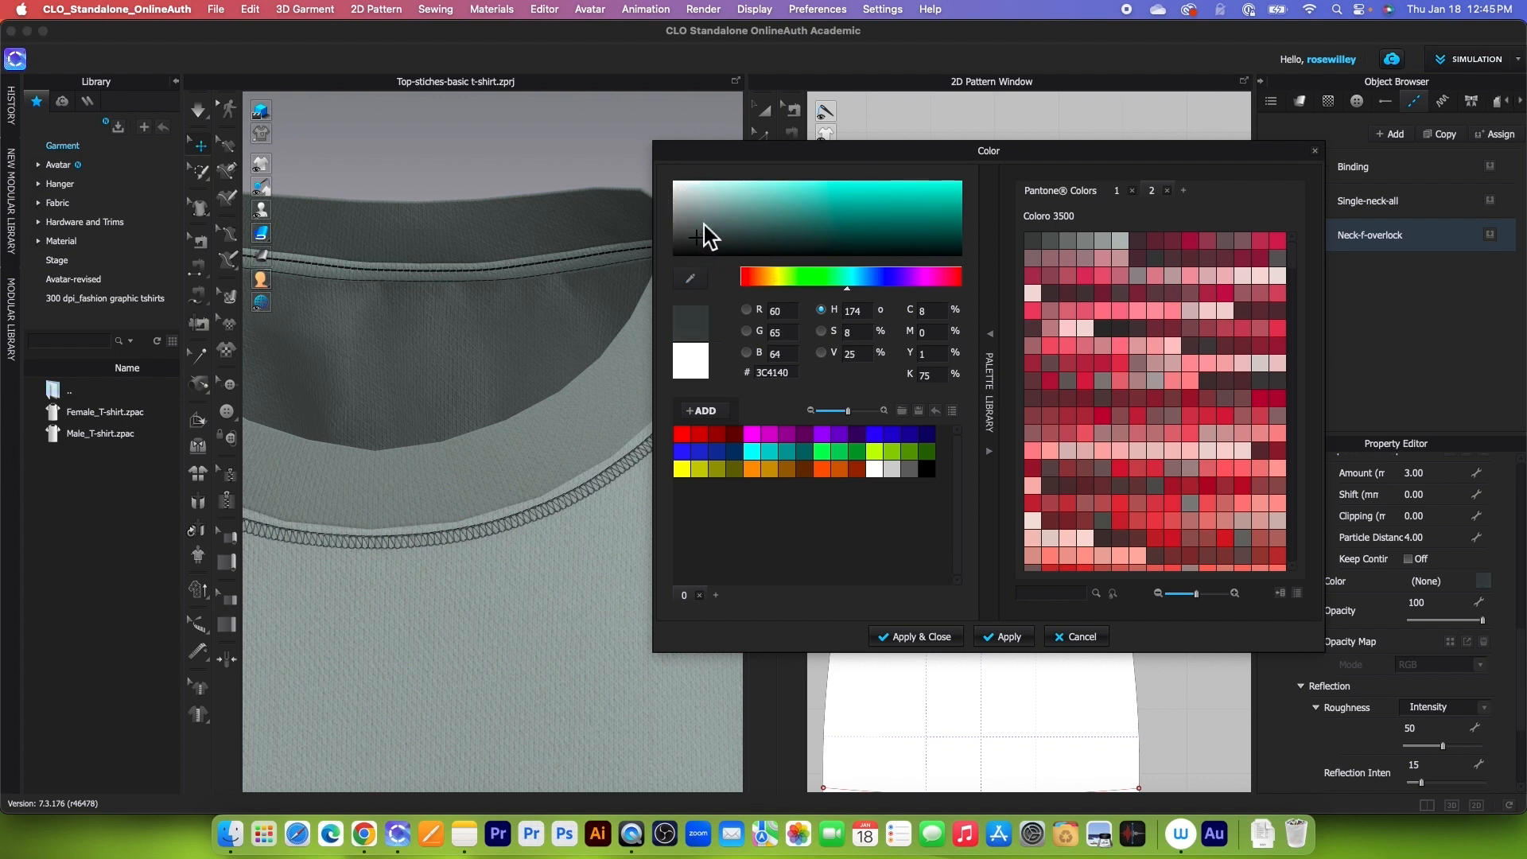
pyautogui.click(927, 640)
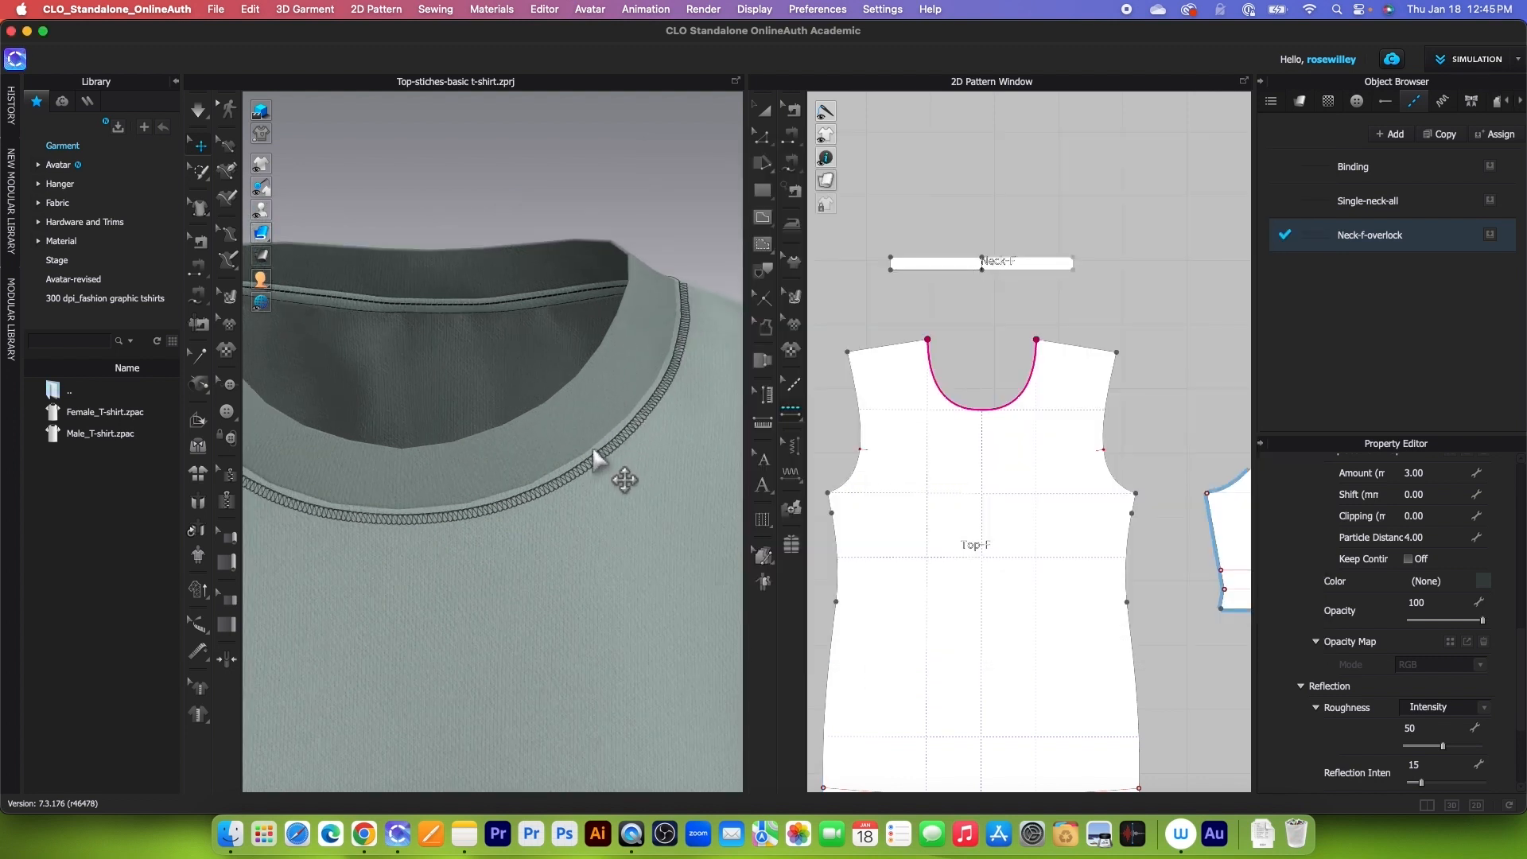
pyautogui.moveTo(593, 449); pyautogui.dragTo(619, 448, button='right')
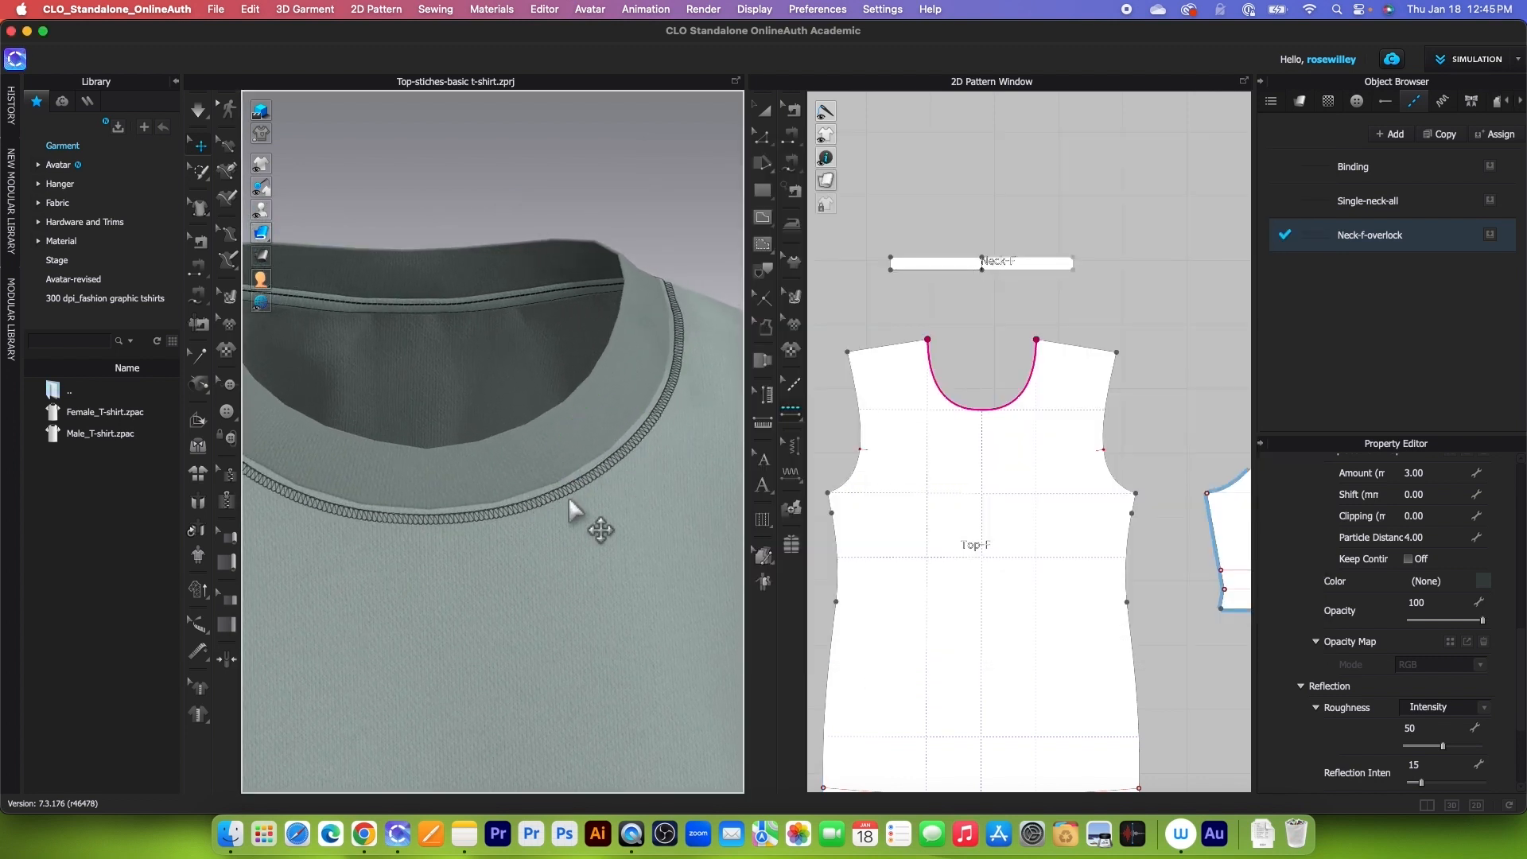
pyautogui.moveTo(570, 501); pyautogui.dragTo(565, 506, button='right')
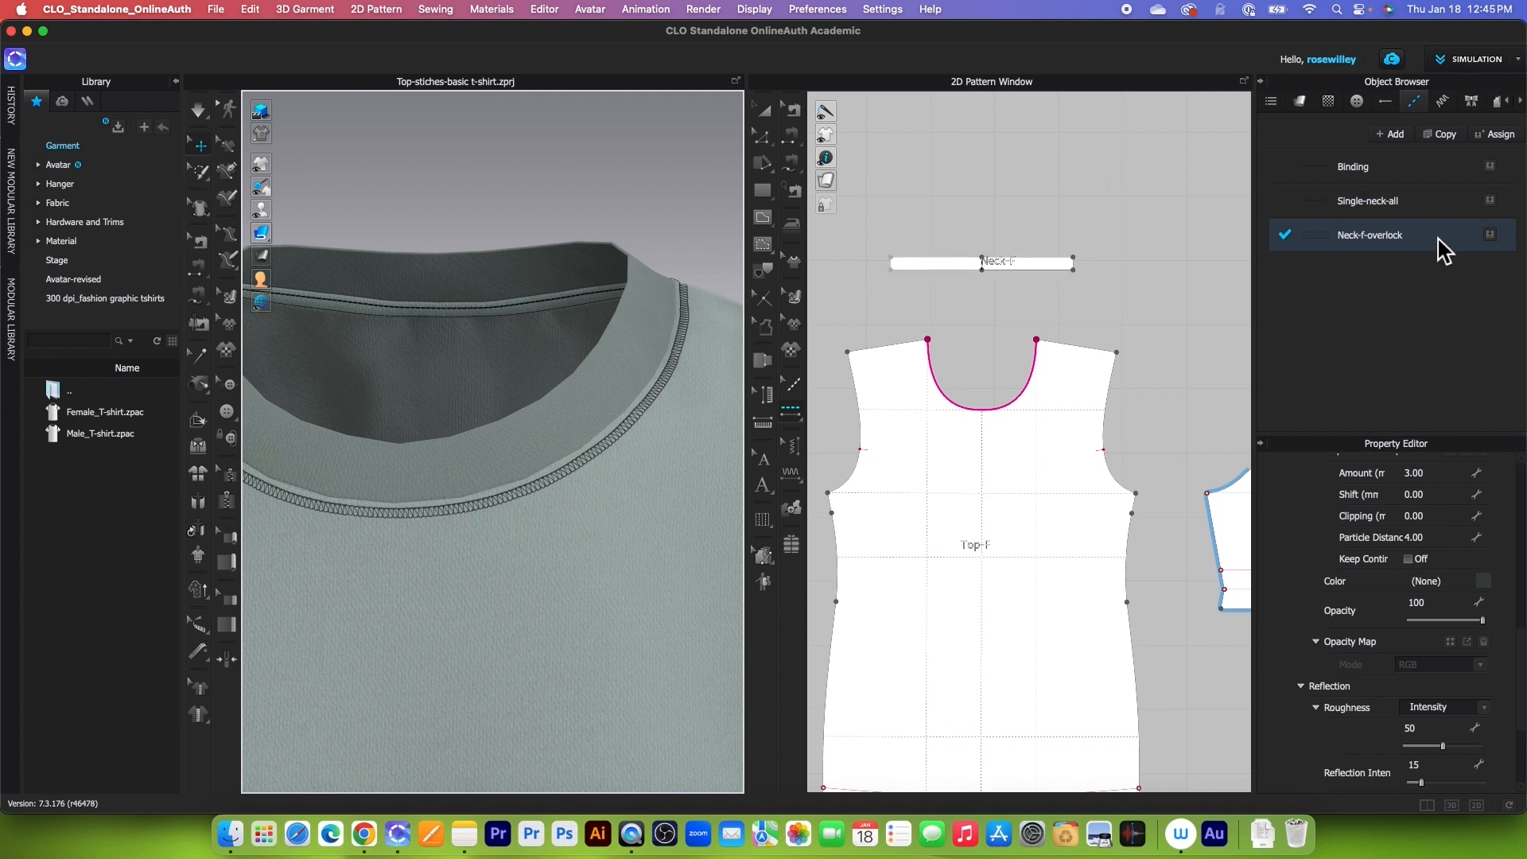
# - Set the Neck-f-overlock topstitch's face to Back and check the neckline from outside and inside
pyautogui.scroll(-4, 1468, 644)
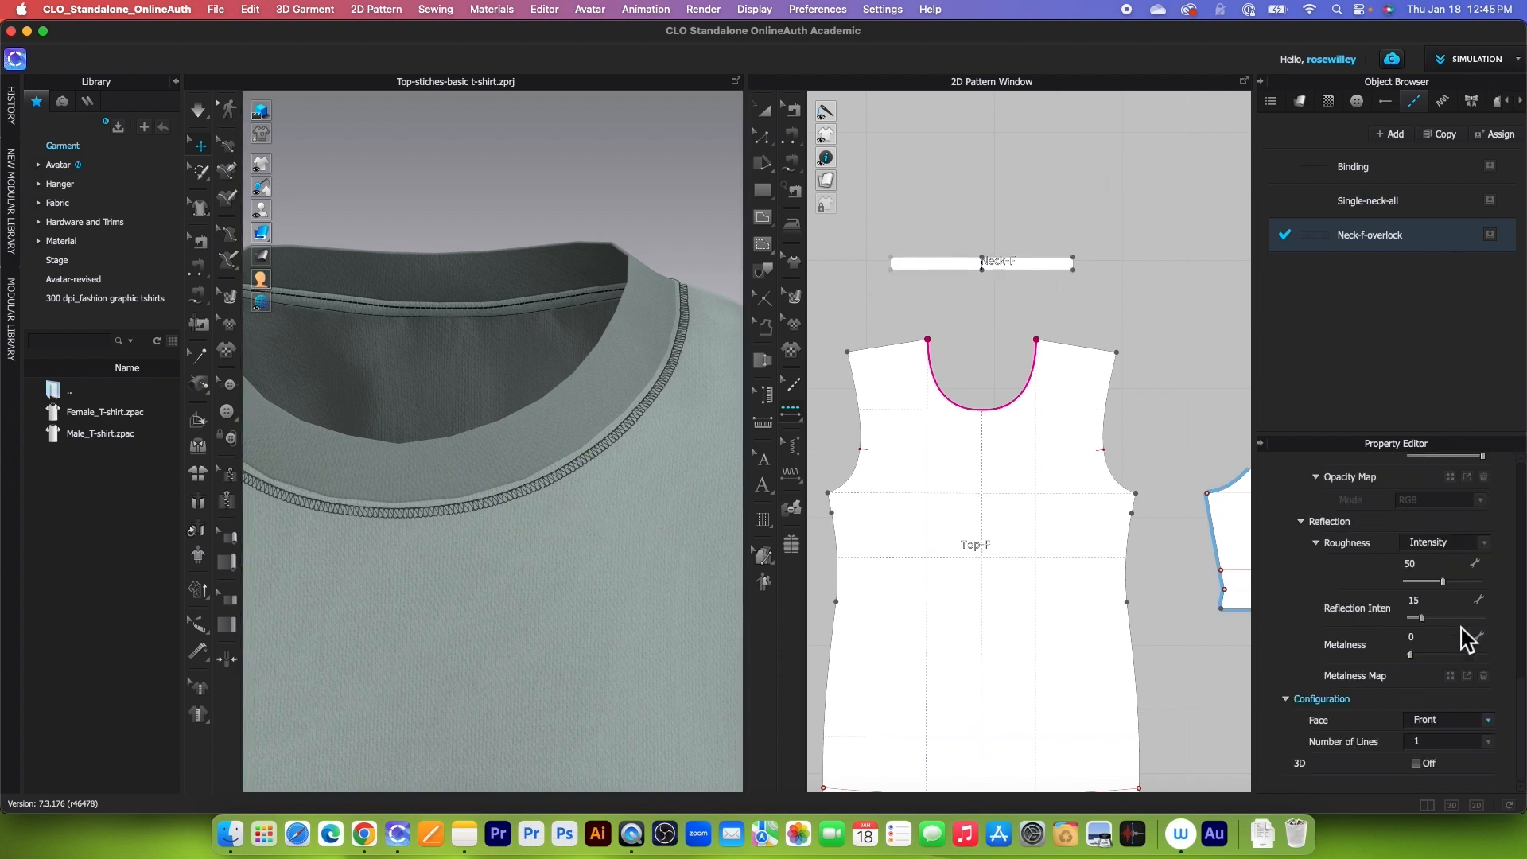
pyautogui.click(1484, 721)
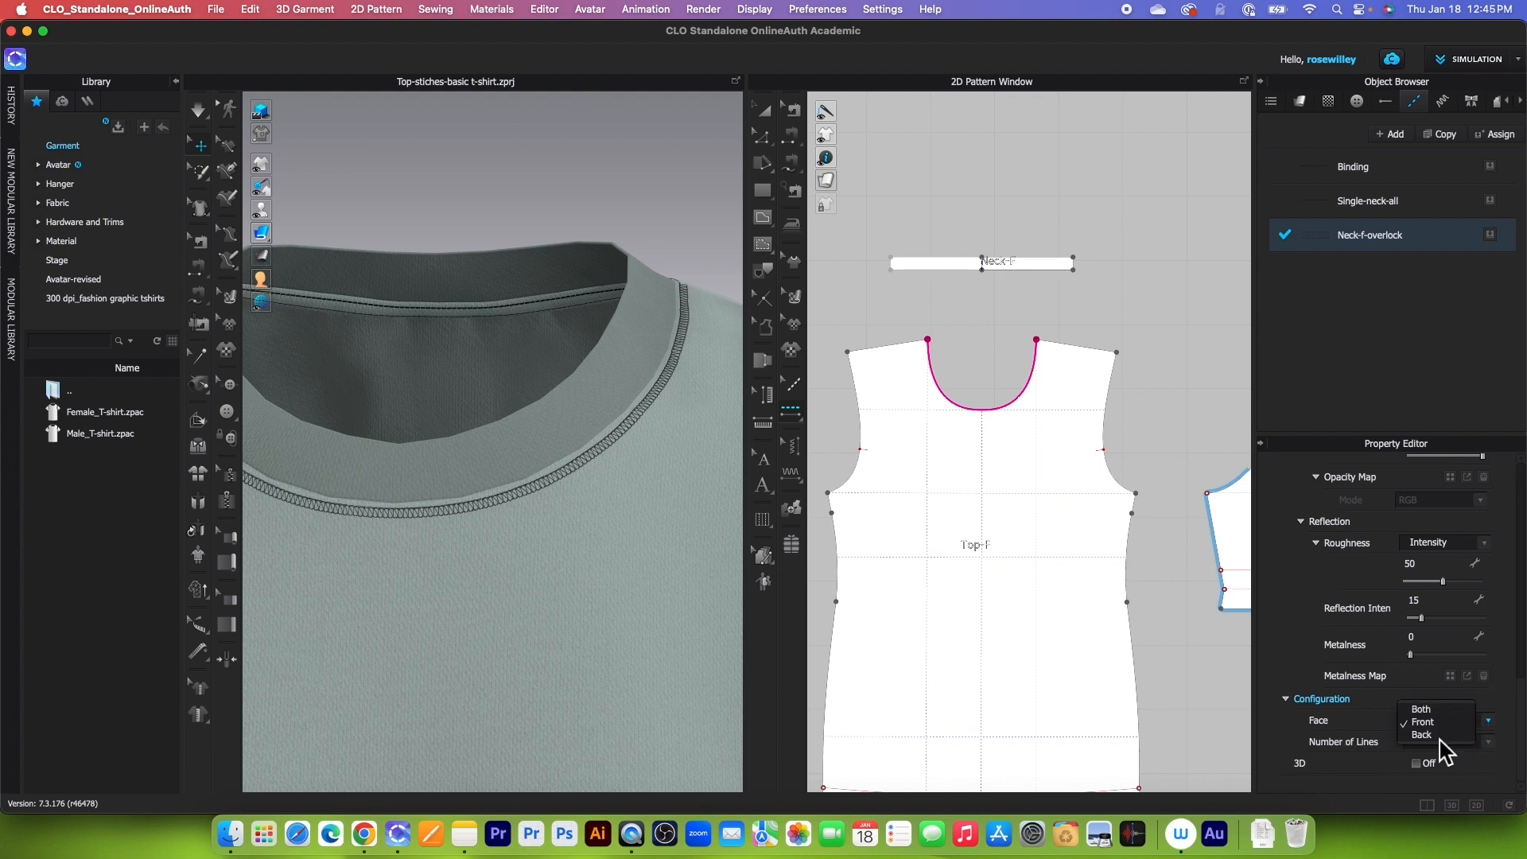
pyautogui.click(1422, 734)
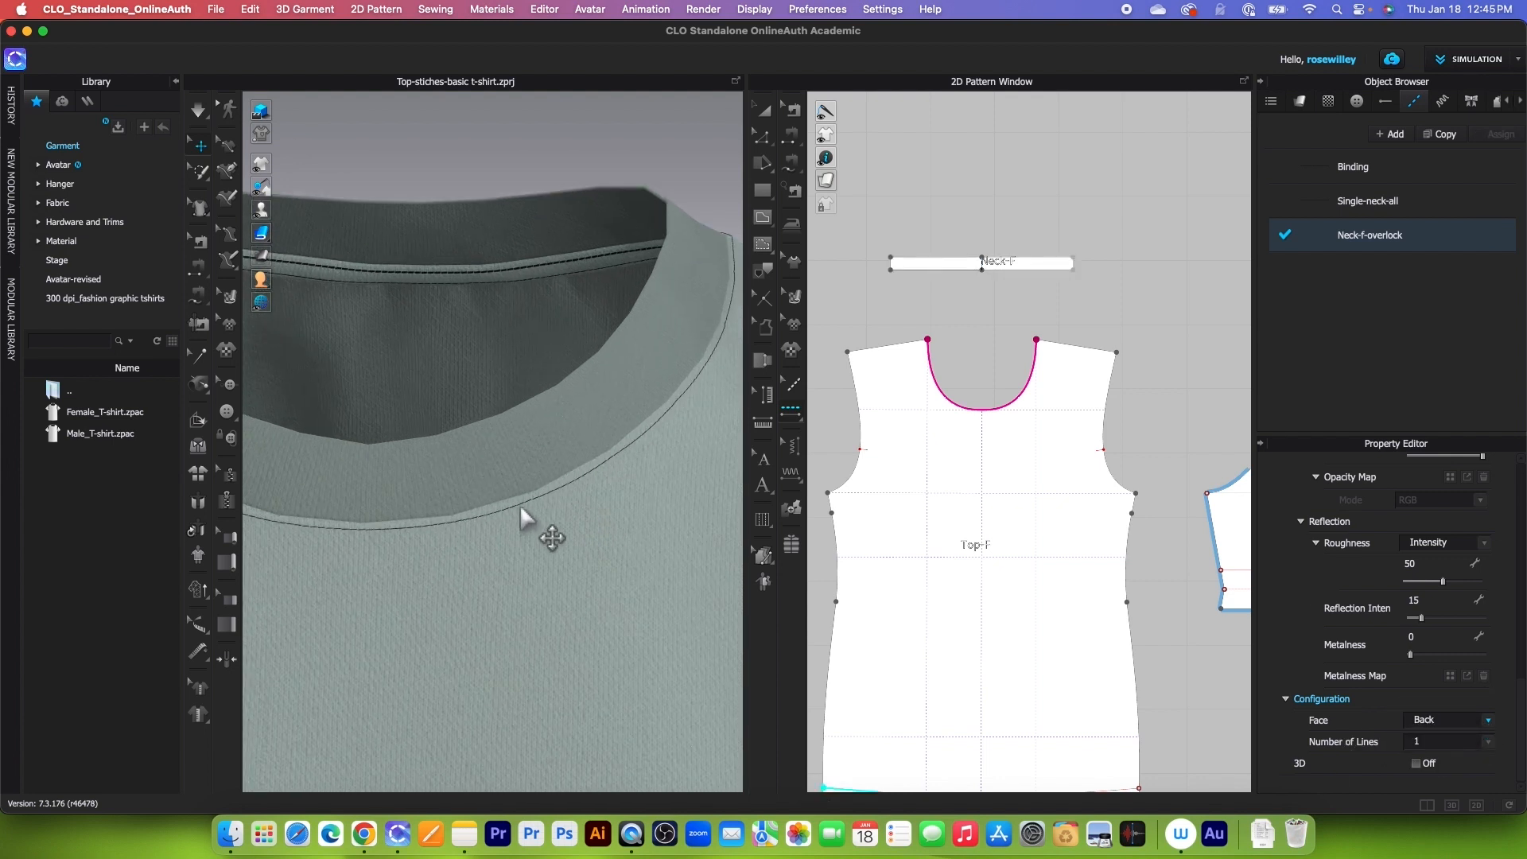
pyautogui.moveTo(504, 516); pyautogui.dragTo(643, 529, button='right')
pyautogui.moveTo(570, 415); pyautogui.dragTo(615, 430, button='right')
pyautogui.scroll(3, 589, 408)
pyautogui.scroll(2, 598, 425)
# - Examine the whole T-shirt from the front and the sleeve opening up close
pyautogui.press('2')
pyautogui.scroll(4, 638, 505)
pyautogui.scroll(4, 638, 502)
pyautogui.scroll(-3, 620, 480)
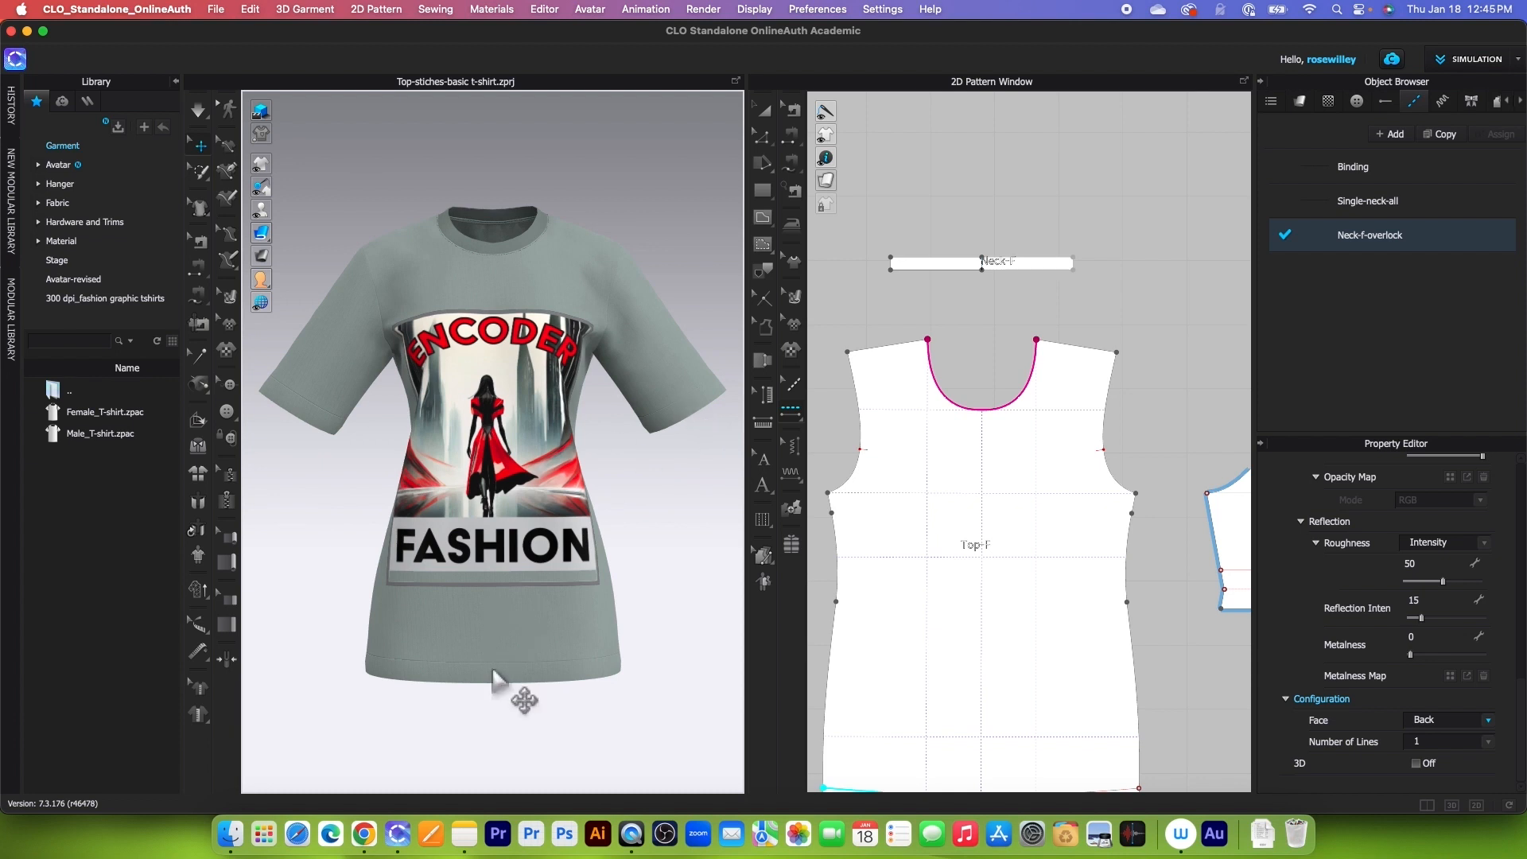
pyautogui.scroll(3, 556, 392)
pyautogui.scroll(3, 529, 406)
pyautogui.moveTo(624, 423); pyautogui.dragTo(588, 374, button='right')
pyautogui.scroll(5, 608, 374)
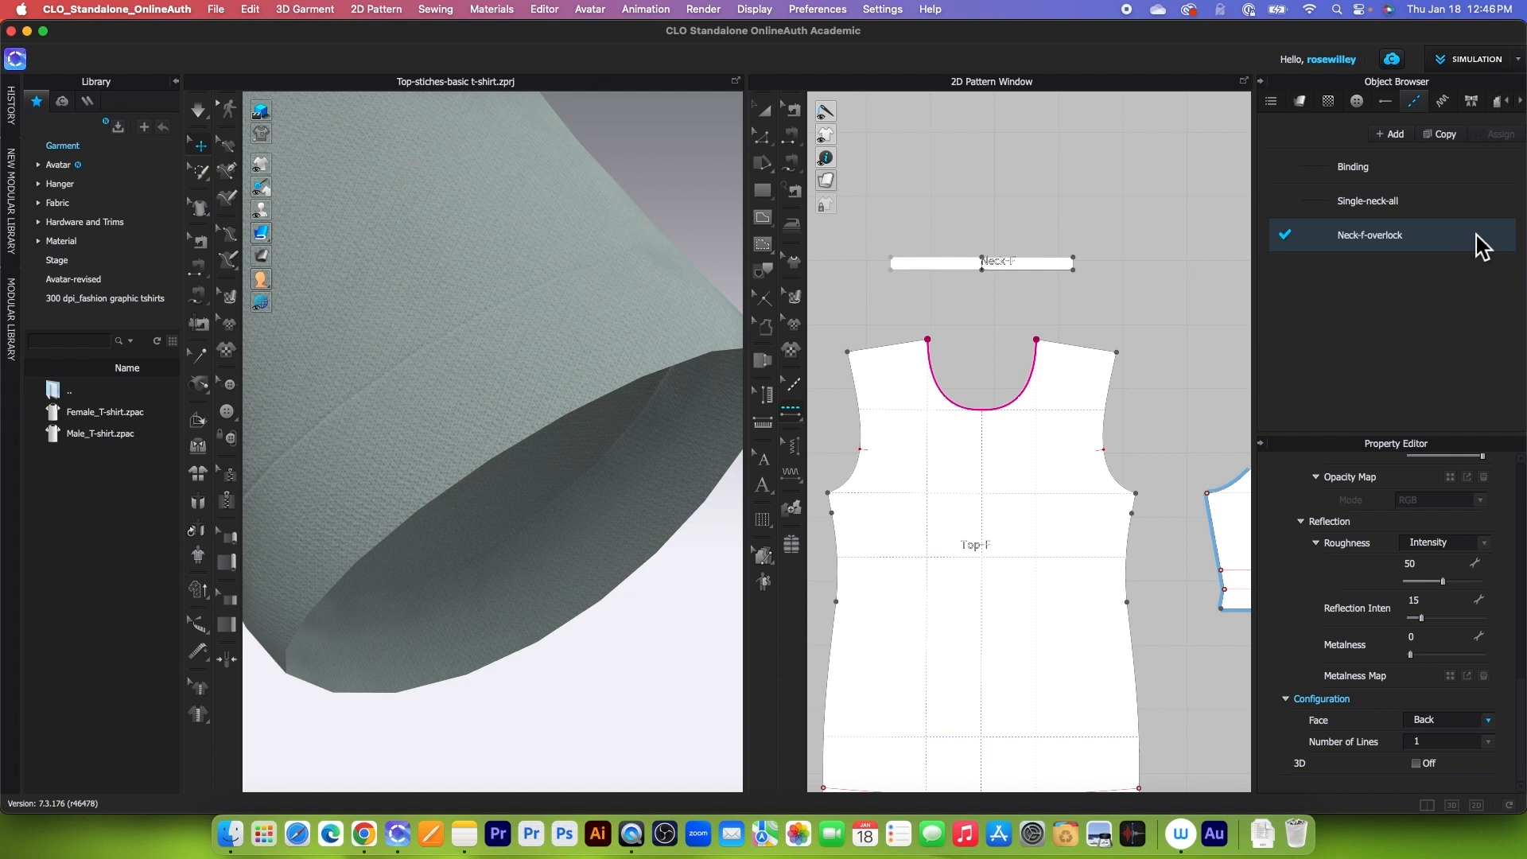
# - Duplicate the Neck-f-overlock topstitch style and name the copy Sleve/hem-overlock
pyautogui.click(1445, 133)
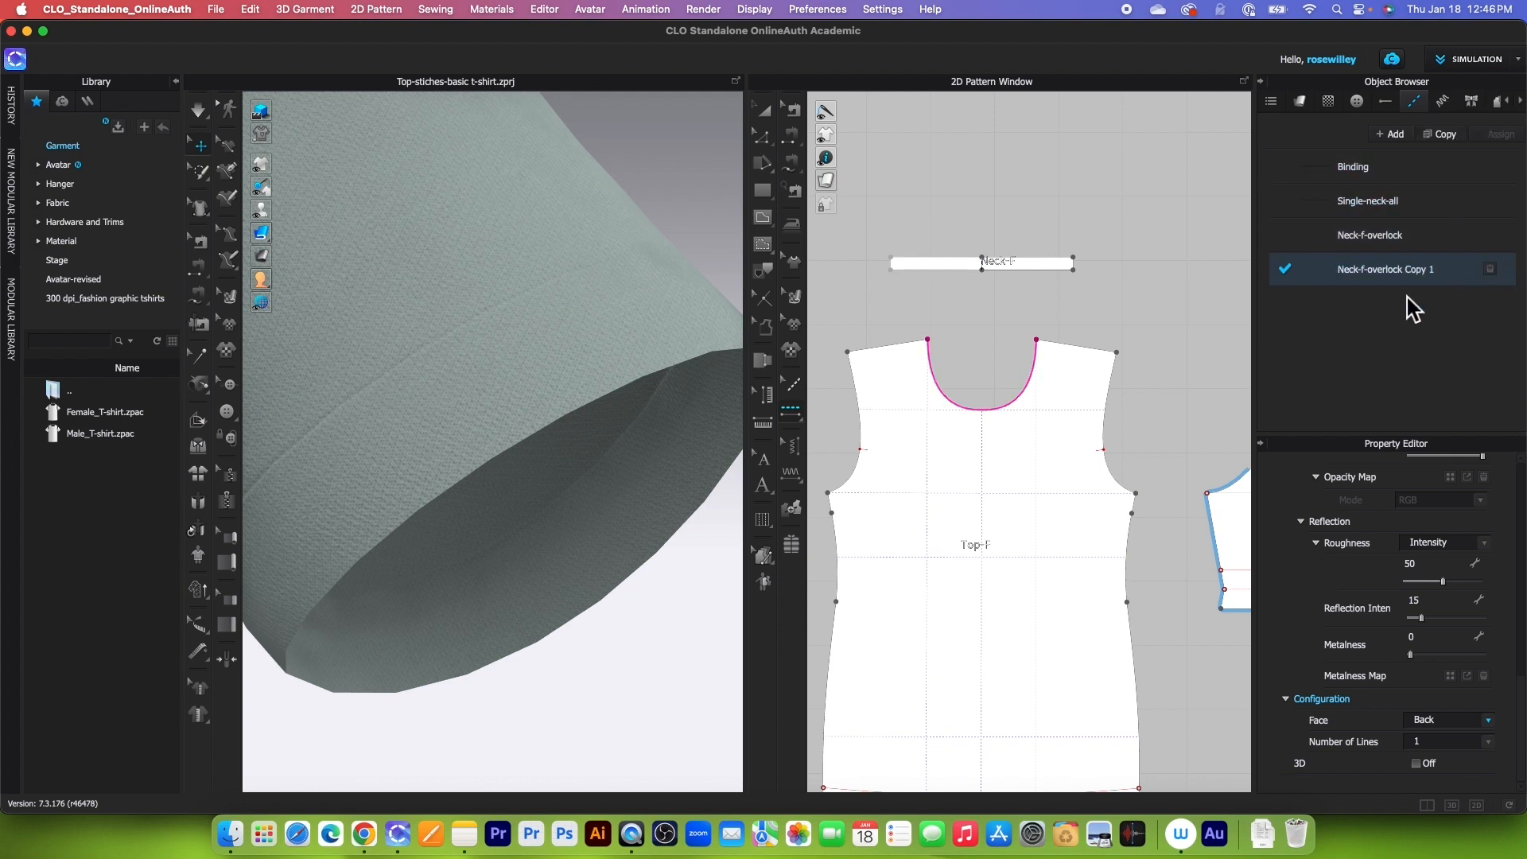
pyautogui.doubleClick(1420, 275)
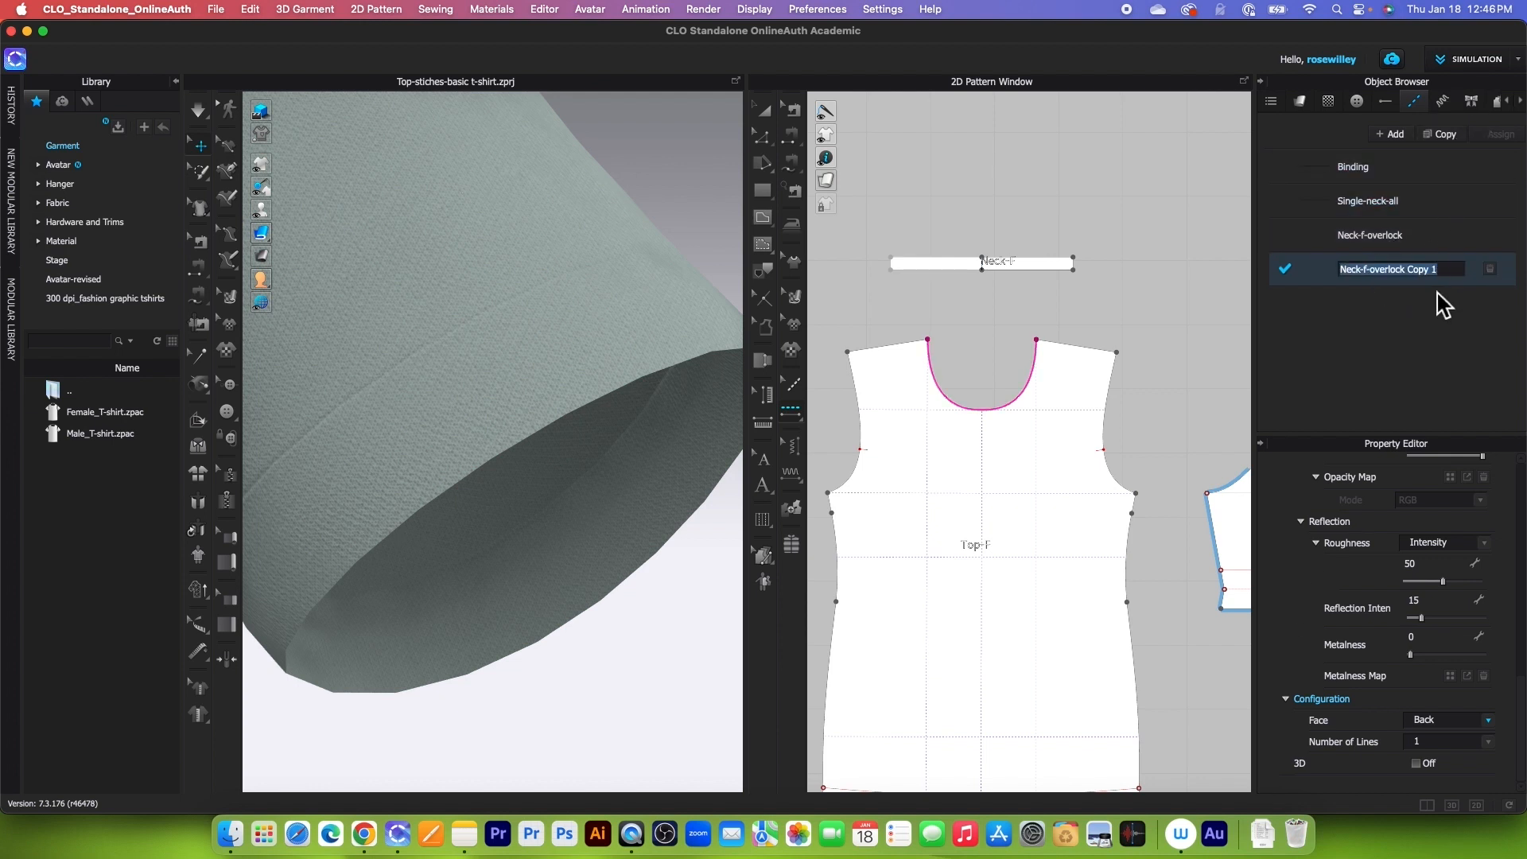
pyautogui.write('Sleve/hem-overlock')
pyautogui.press('Return')
# - Add a Sleve/hem-overlock segment topstitch along the bottom edge of the Sleeve-L pattern
pyautogui.click(794, 415)
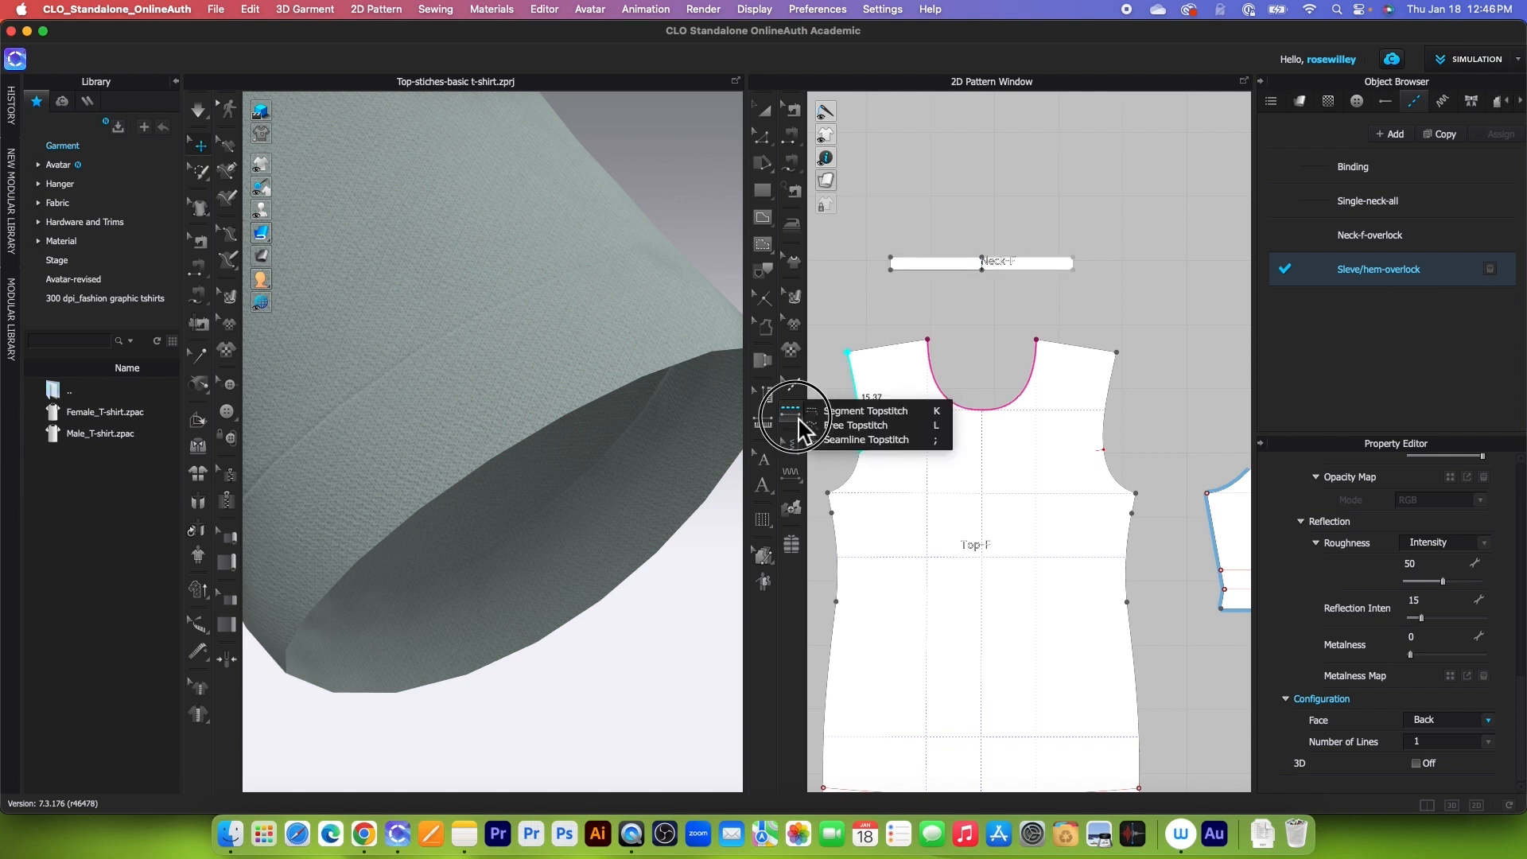
pyautogui.click(845, 411)
pyautogui.scroll(-3, 986, 282)
pyautogui.scroll(3, 1136, 430)
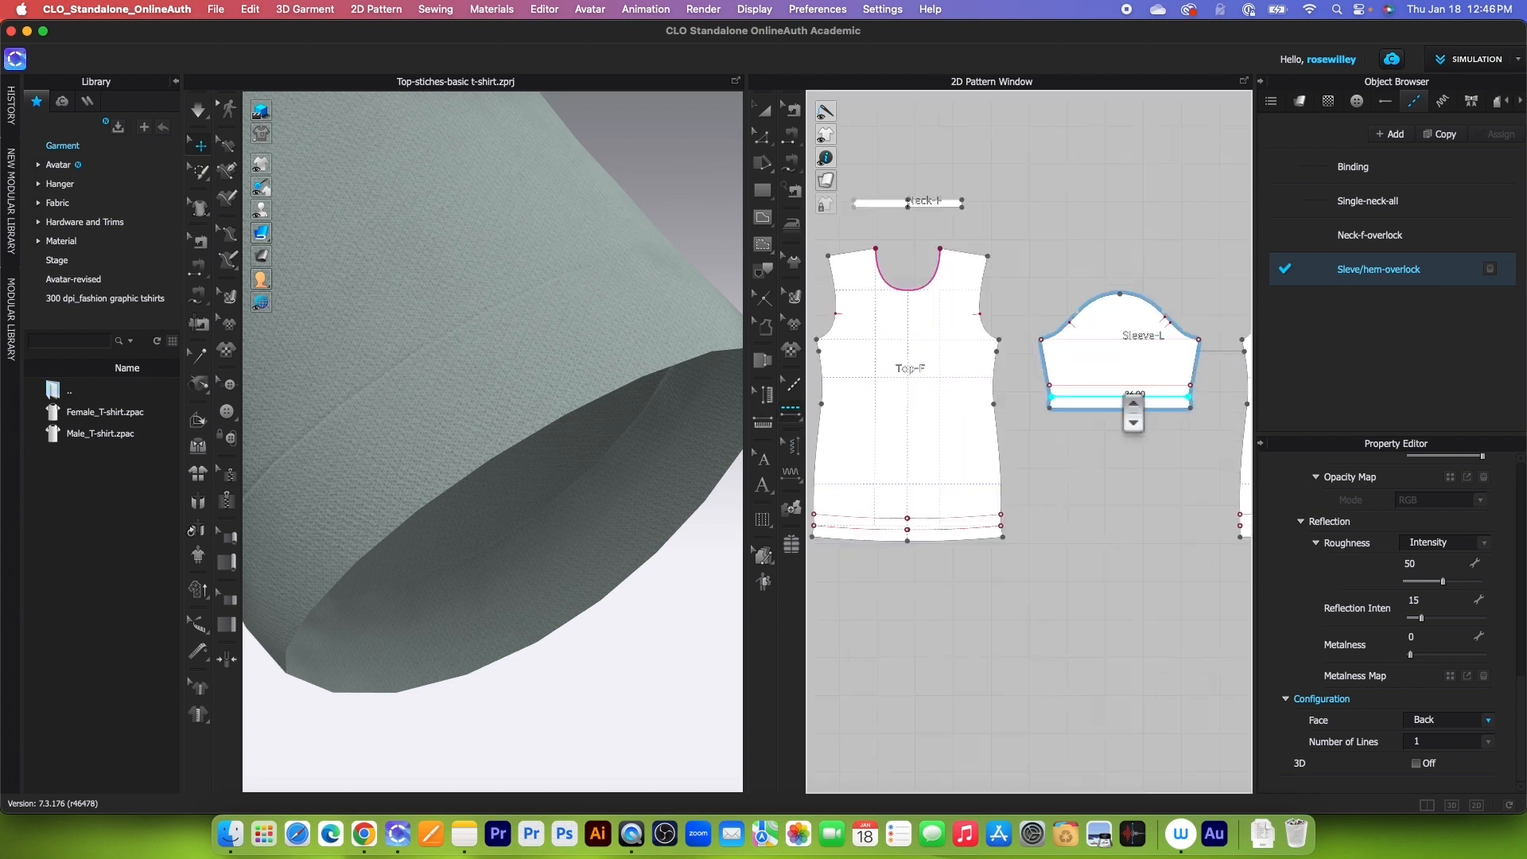
pyautogui.click(1136, 422)
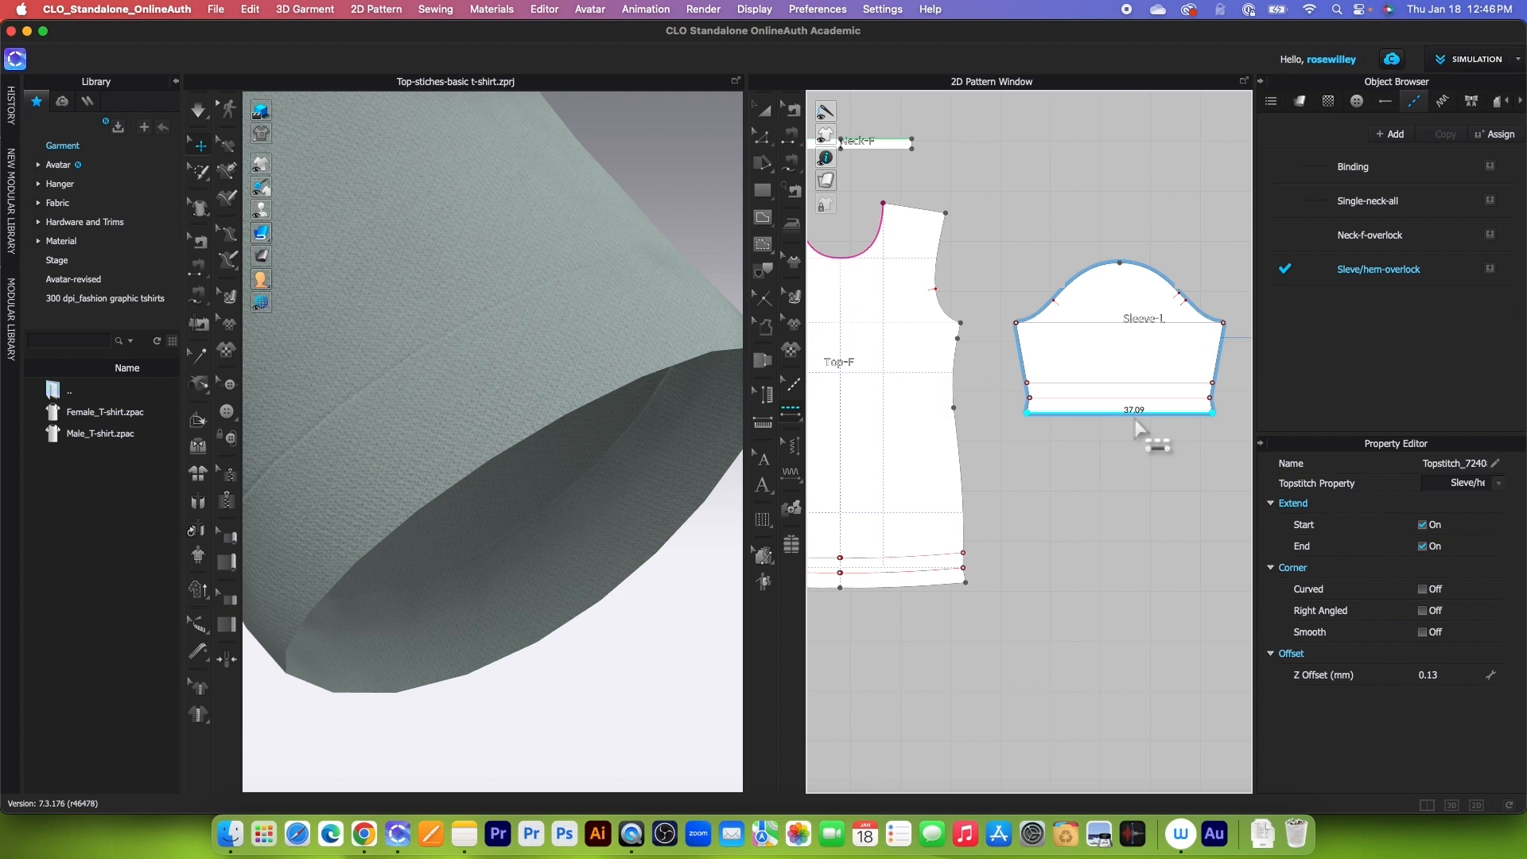
# - Convert the centre point on the front shirt pattern's bottom hem edge to a curve point
pyautogui.scroll(-3, 1145, 437)
pyautogui.scroll(5, 958, 556)
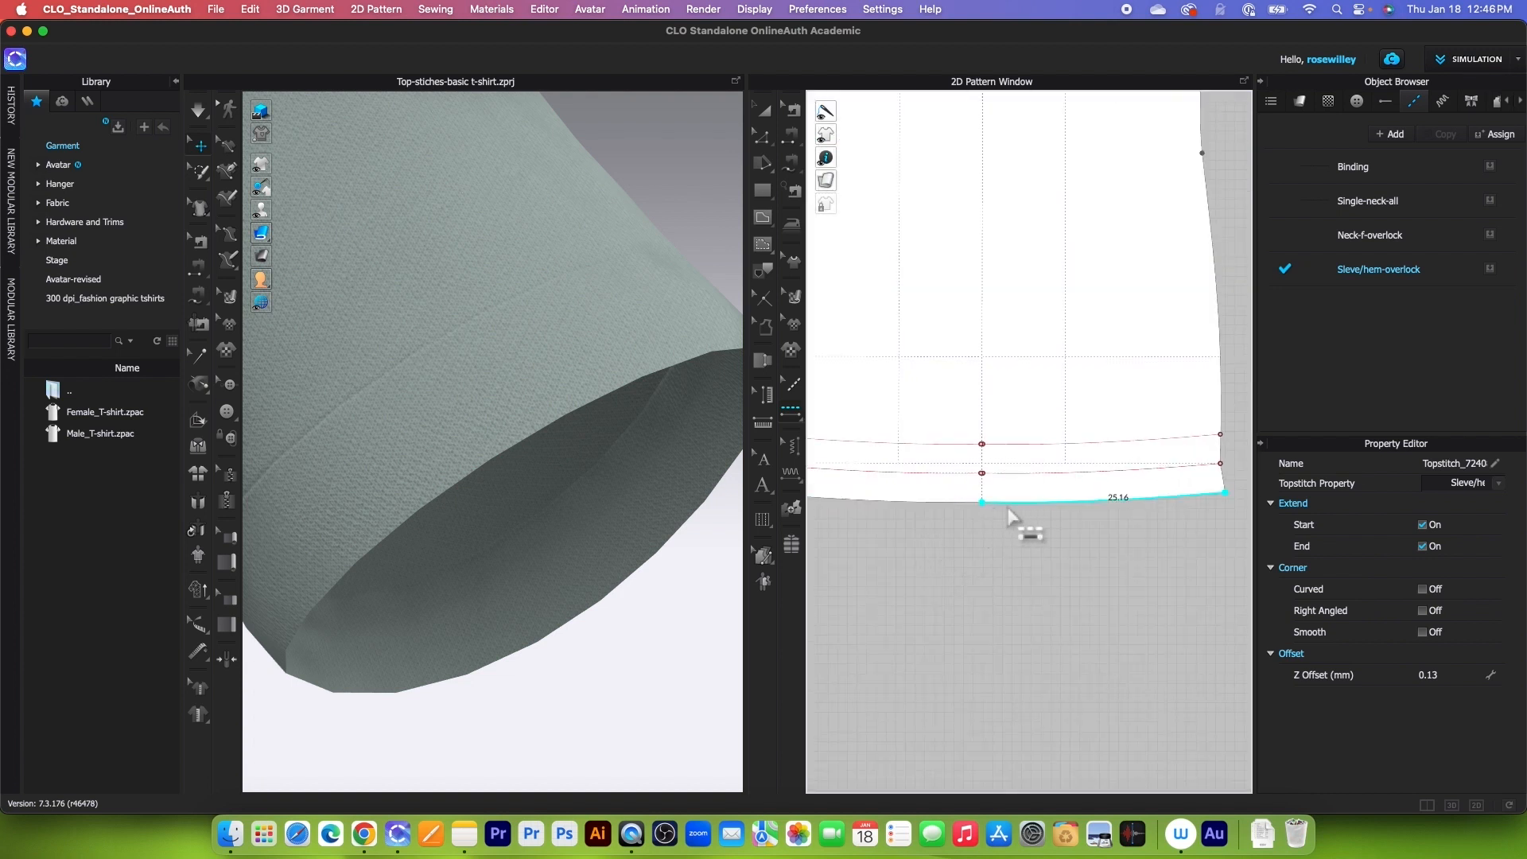
pyautogui.scroll(2, 987, 521)
pyautogui.scroll(-4, 987, 521)
pyautogui.scroll(6, 987, 524)
pyautogui.scroll(1, 972, 518)
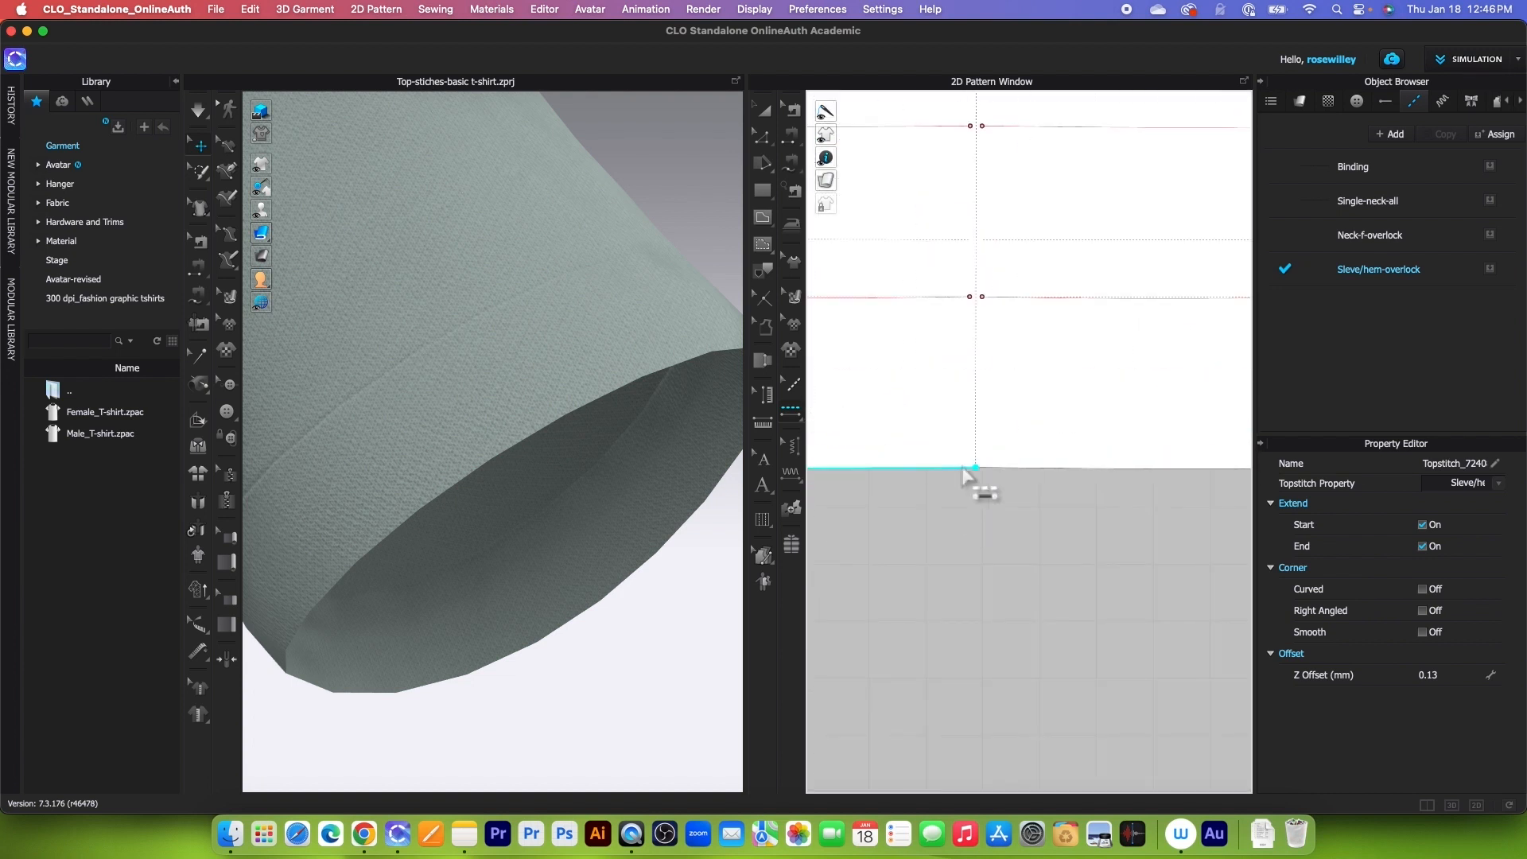
pyautogui.scroll(3, 1010, 282)
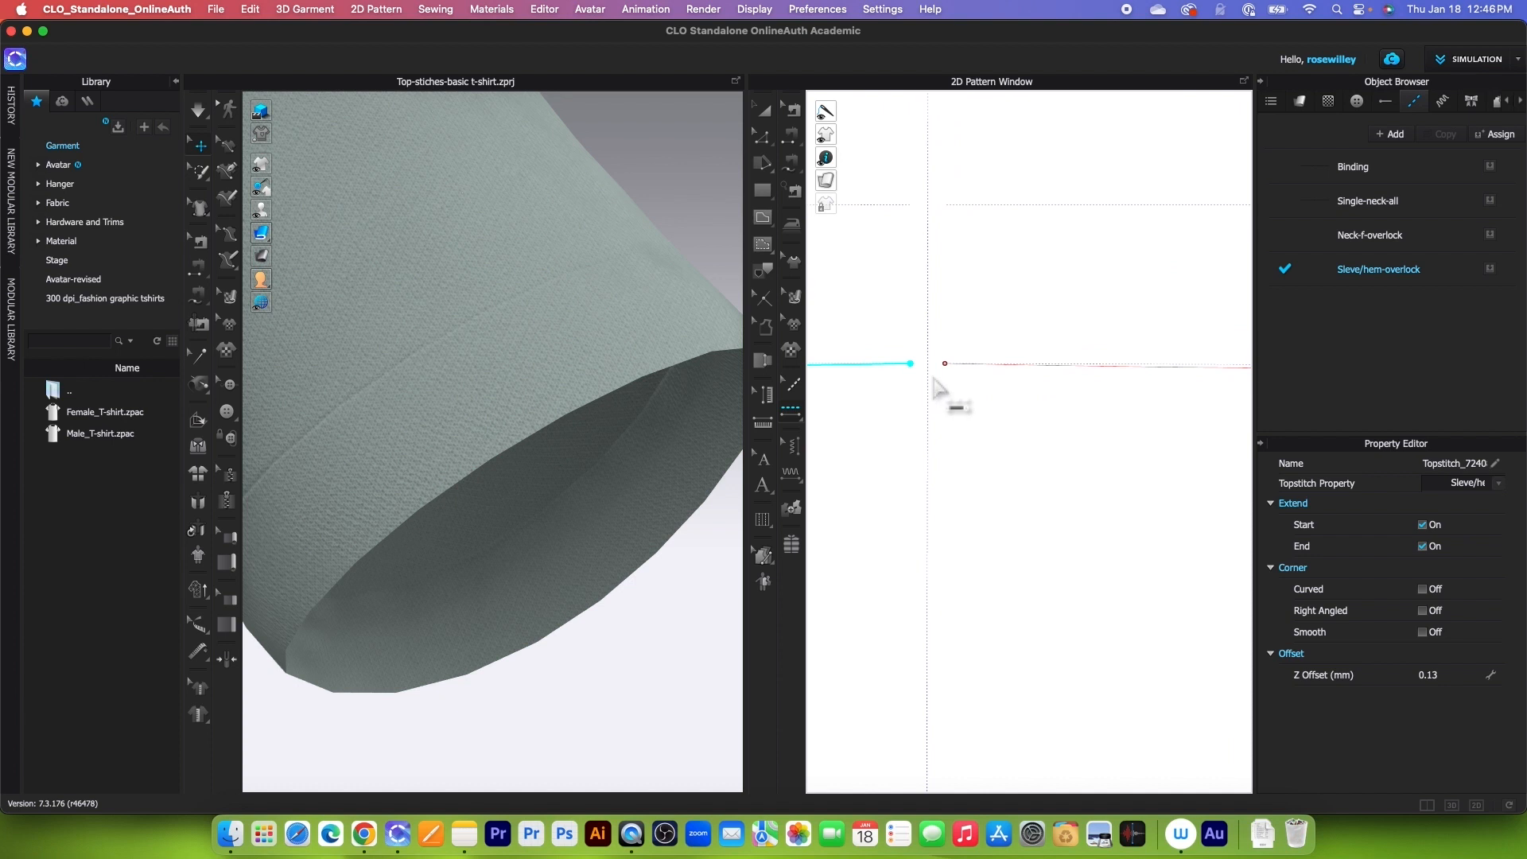
pyautogui.scroll(-2, 941, 391)
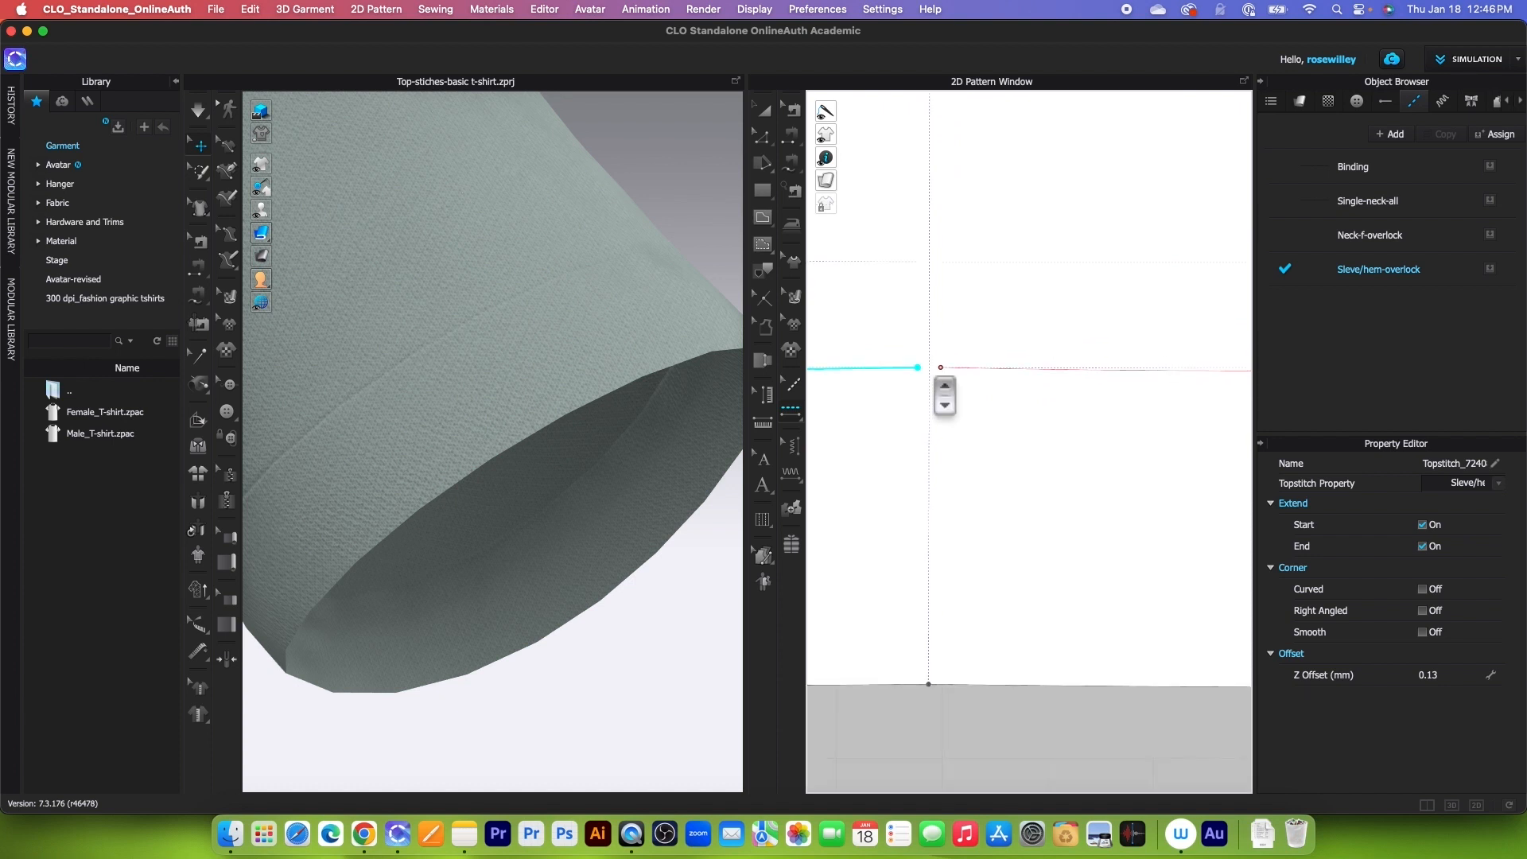
pyautogui.scroll(-3, 945, 397)
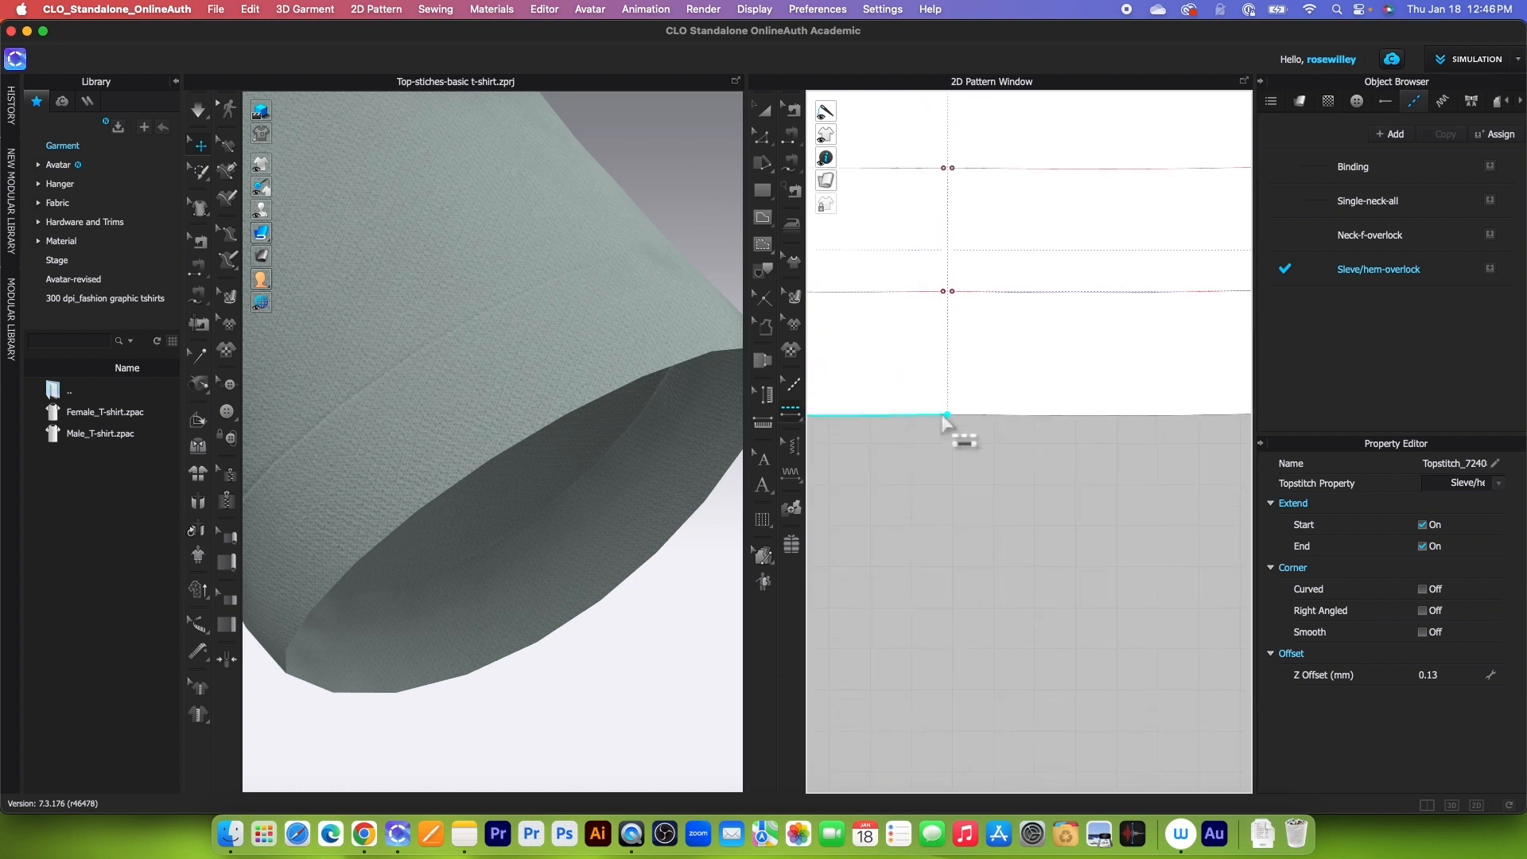
pyautogui.click(764, 138)
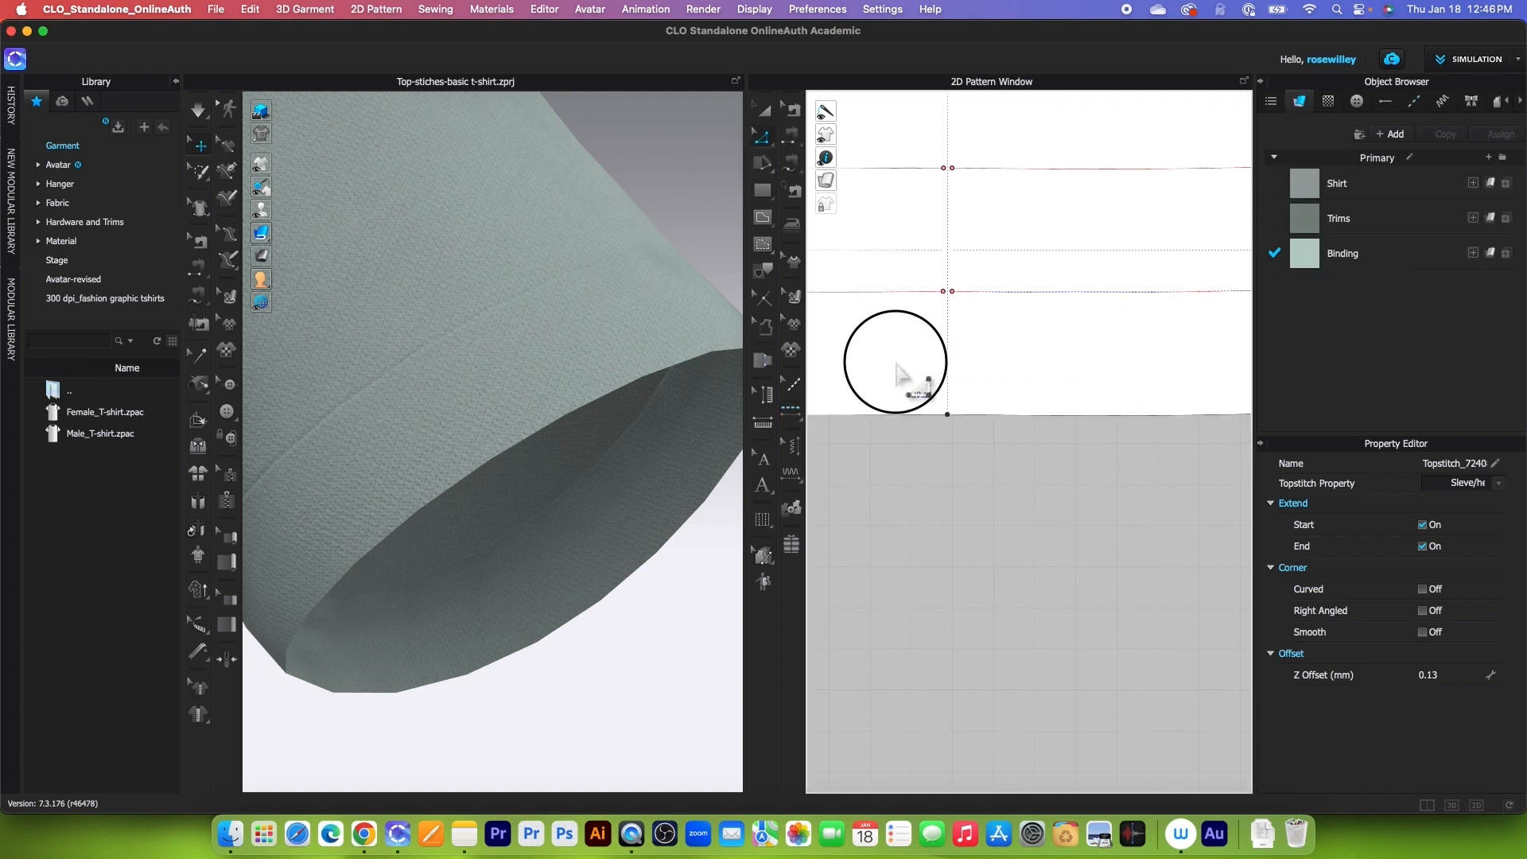
pyautogui.click(979, 453)
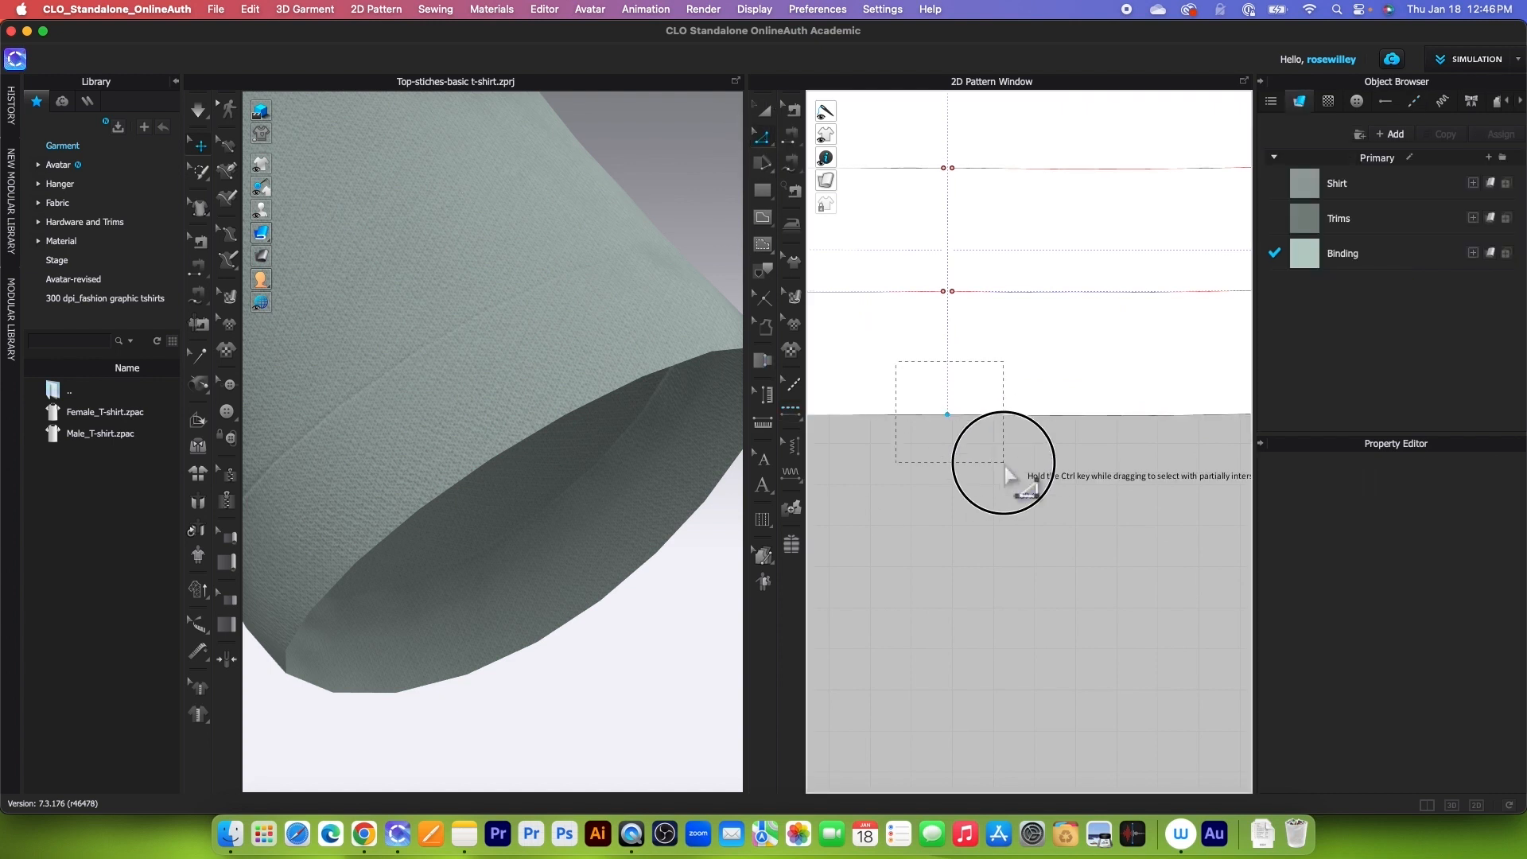
pyautogui.rightClick(948, 414)
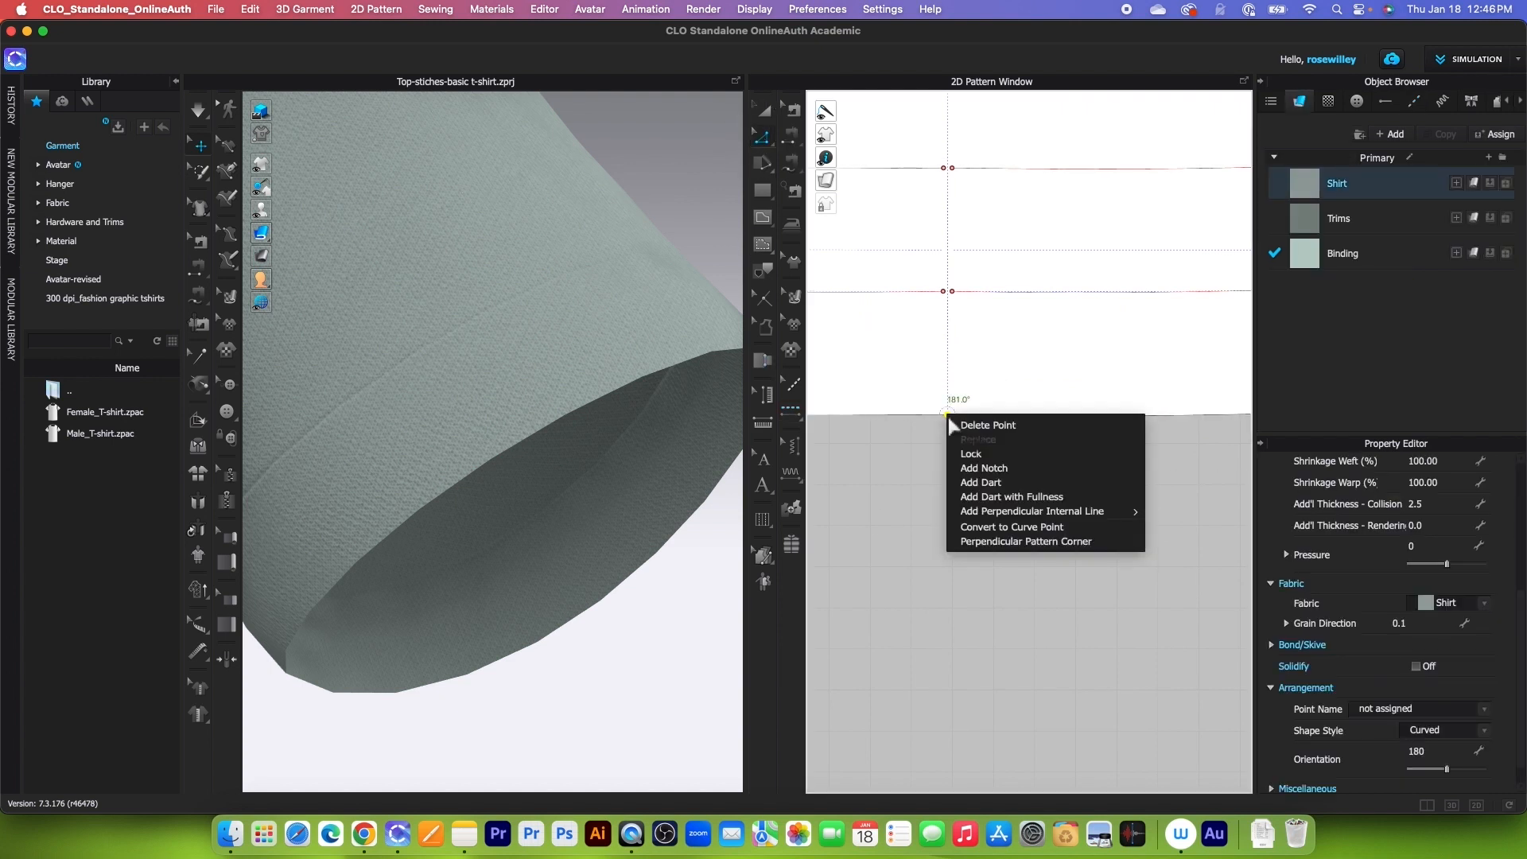
pyautogui.click(1064, 530)
# - Add a Sleve/hem-overlock segment topstitch along the full bottom edge of the front pattern
pyautogui.click(796, 412)
pyautogui.click(867, 411)
pyautogui.click(958, 425)
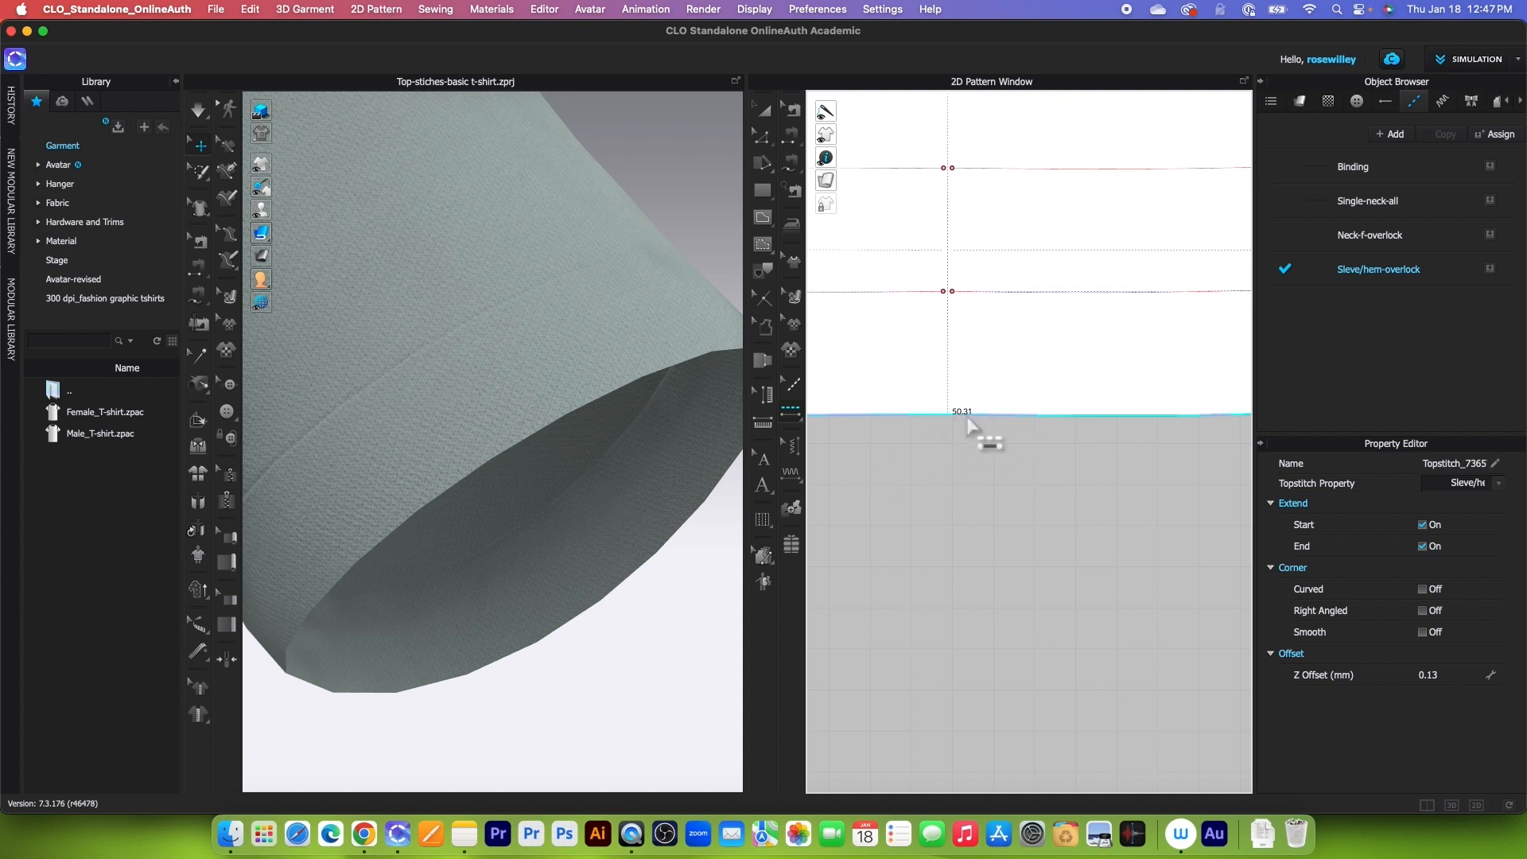
# - Set the Sleve/hem-overlock topstitch's face to Front and check the stitch inside the sleeve opening
pyautogui.click(1459, 271)
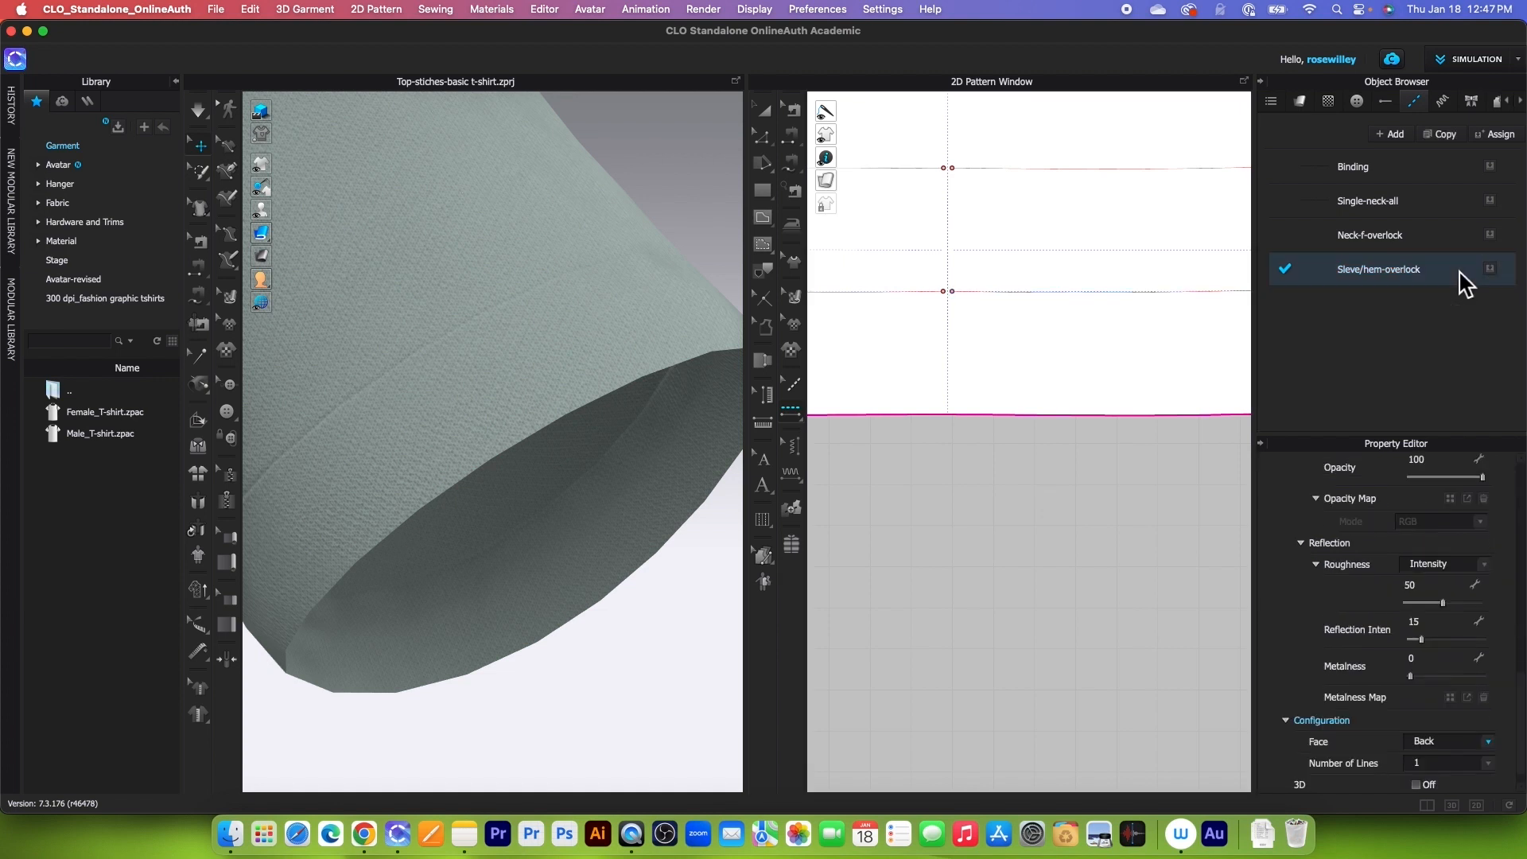
pyautogui.scroll(-1, 1467, 750)
pyautogui.click(1488, 720)
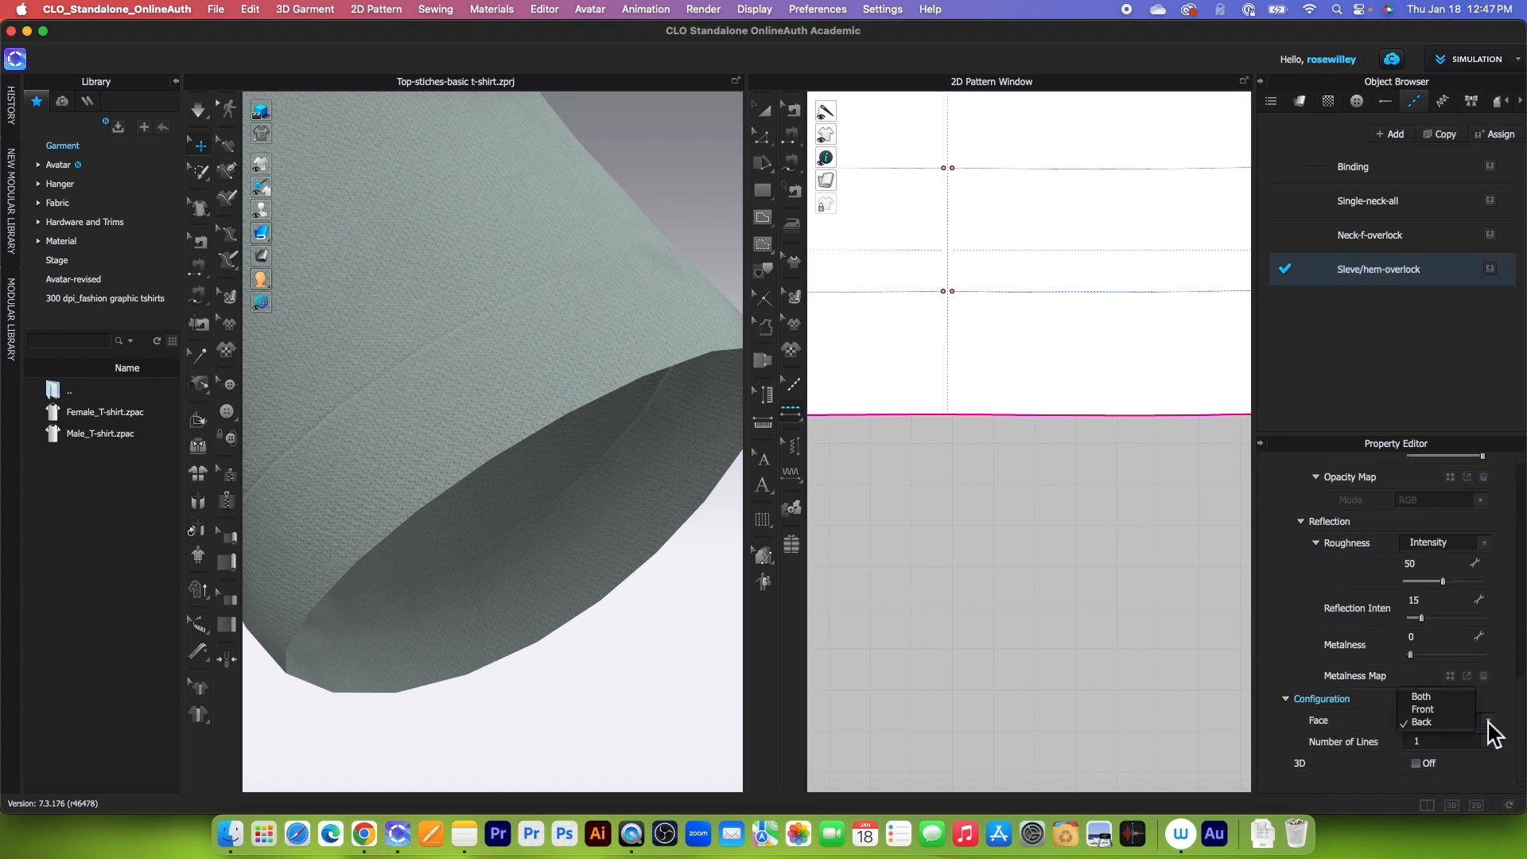
pyautogui.click(1423, 708)
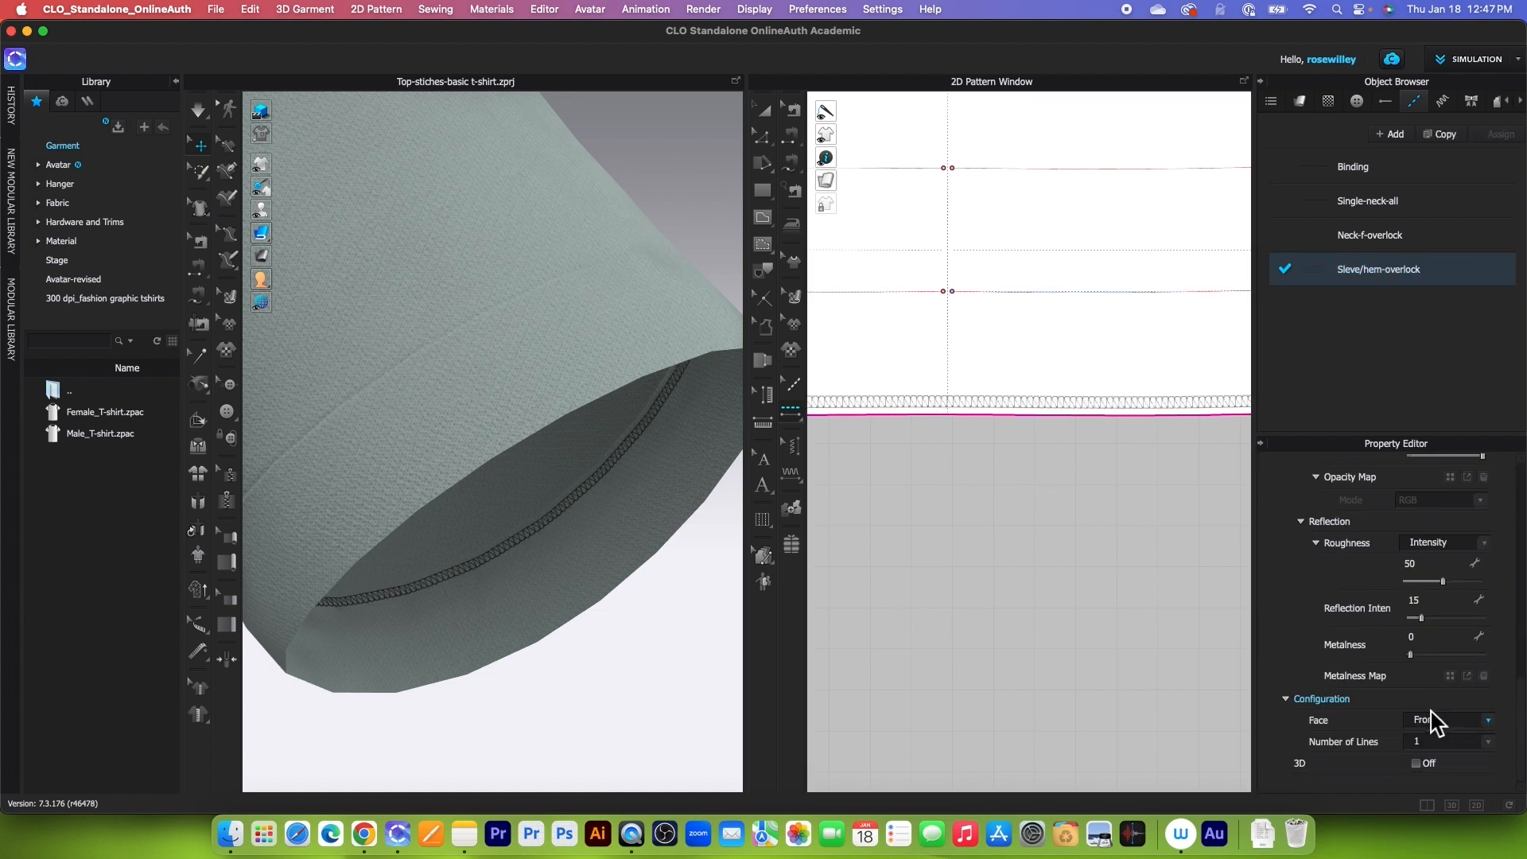
pyautogui.scroll(1, 624, 493)
pyautogui.click(628, 512)
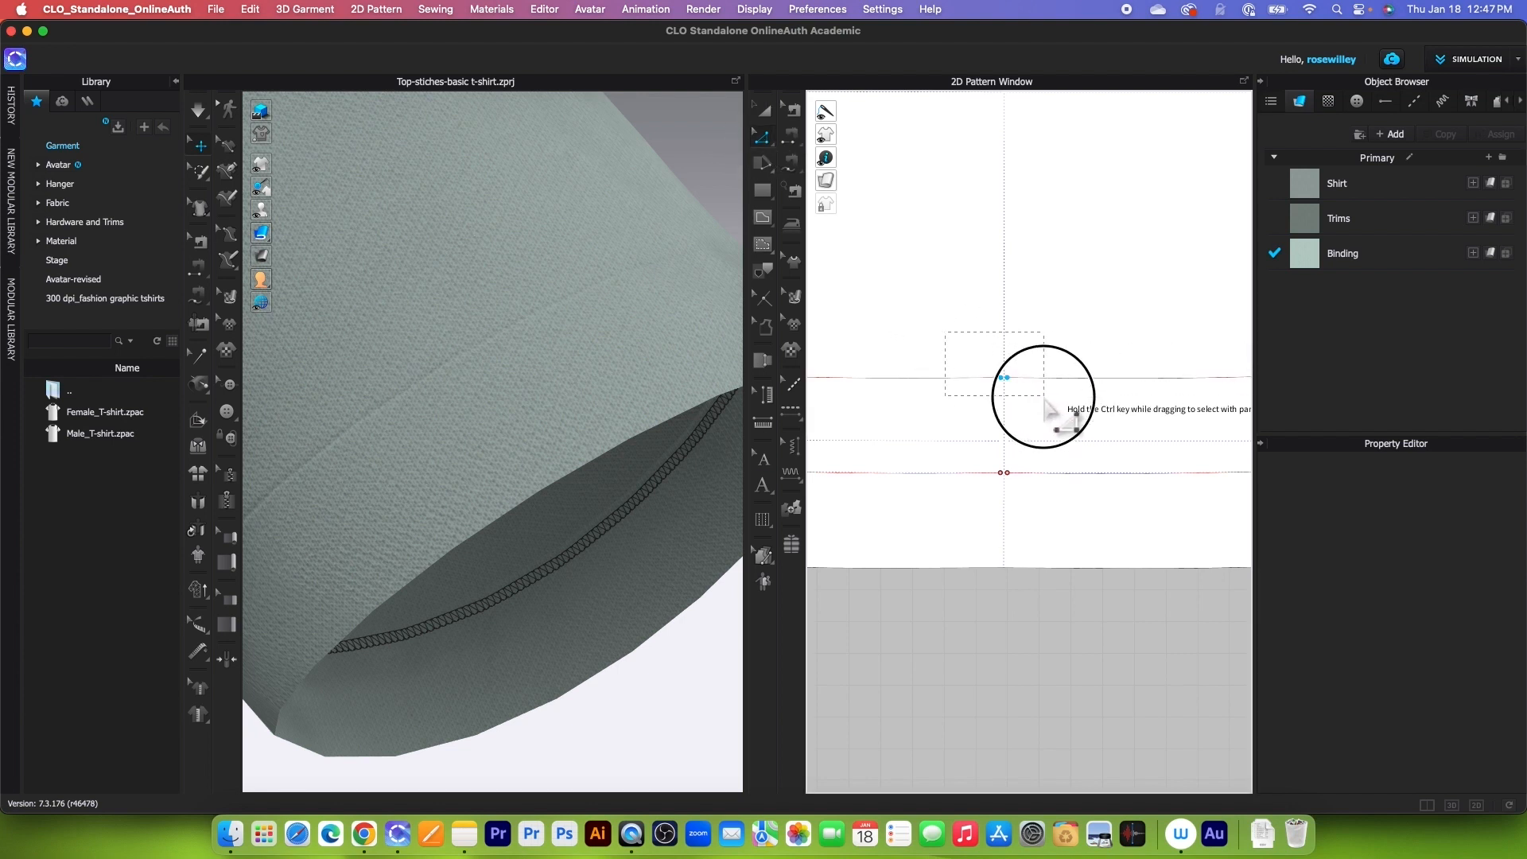
# - Merge to average the overlapping centre endpoints on both internal hem lines of the front pattern
pyautogui.click(1005, 378)
pyautogui.rightClick(1005, 378)
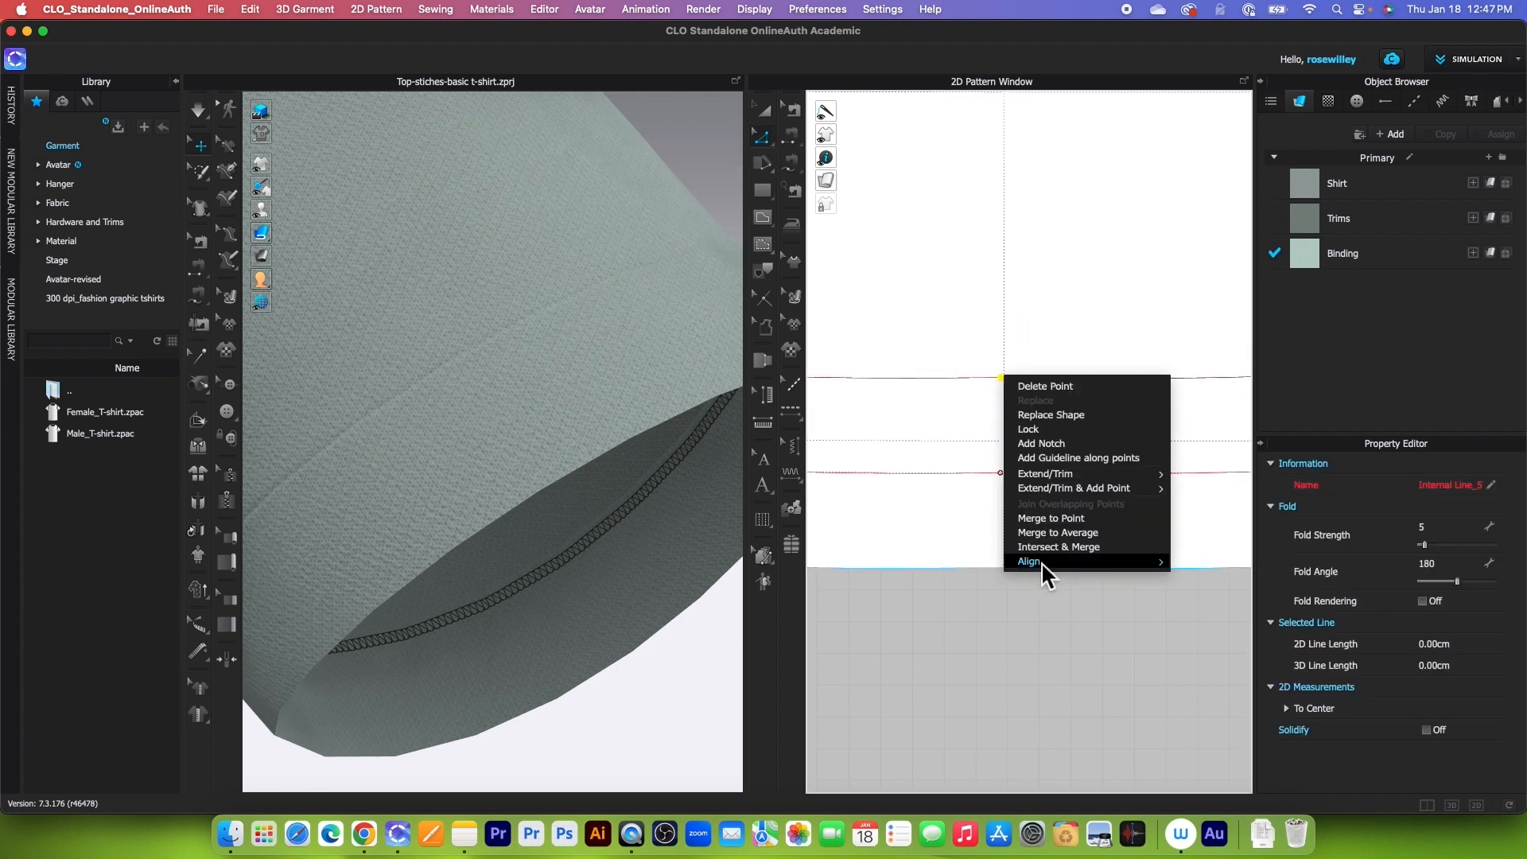
pyautogui.click(1062, 538)
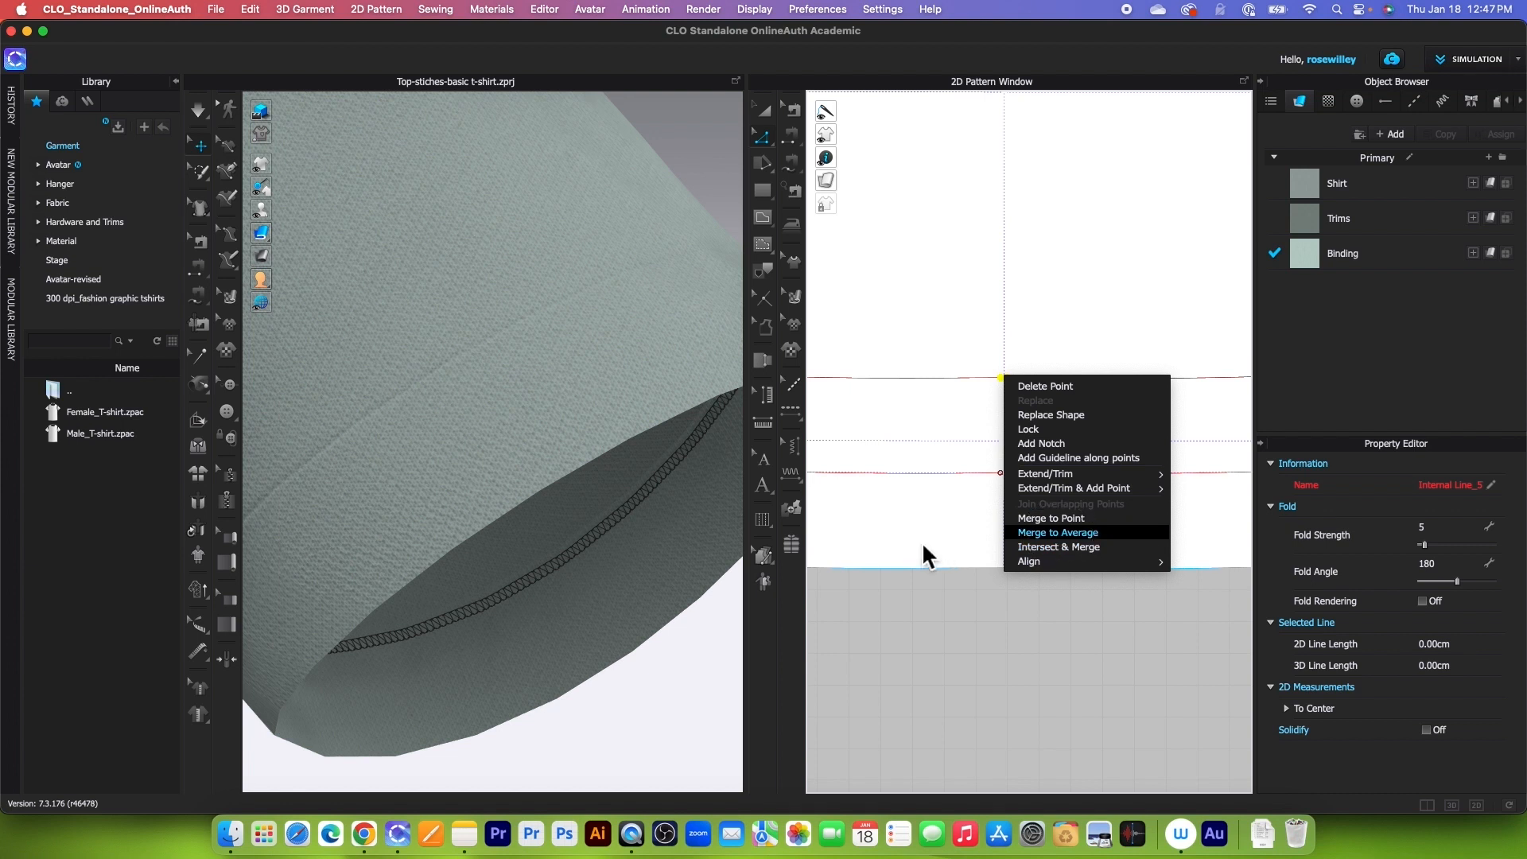
pyautogui.moveTo(951, 441); pyautogui.dragTo(1034, 499)
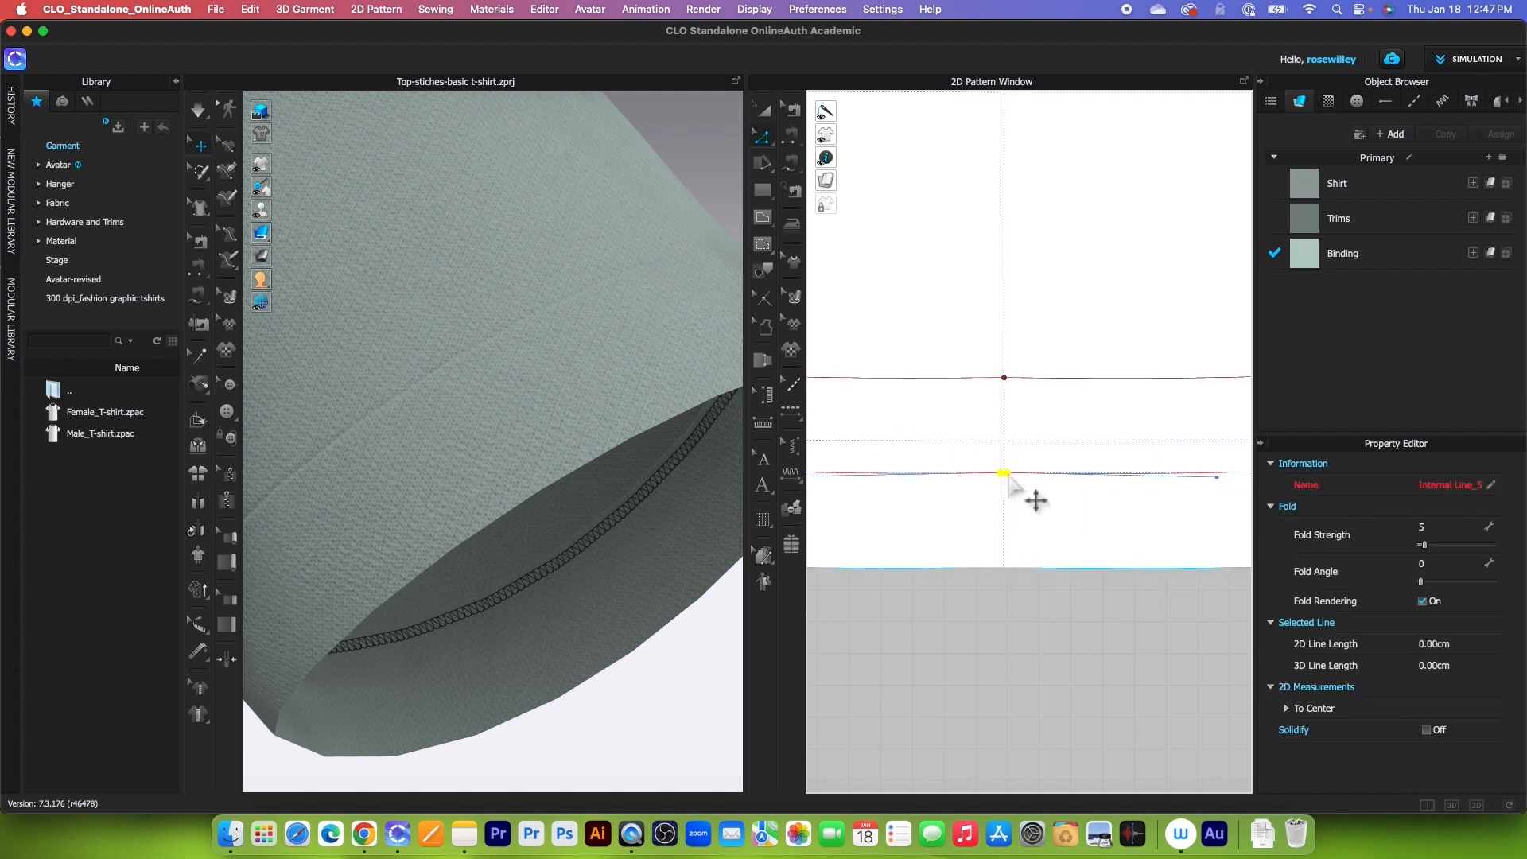
pyautogui.rightClick(1004, 473)
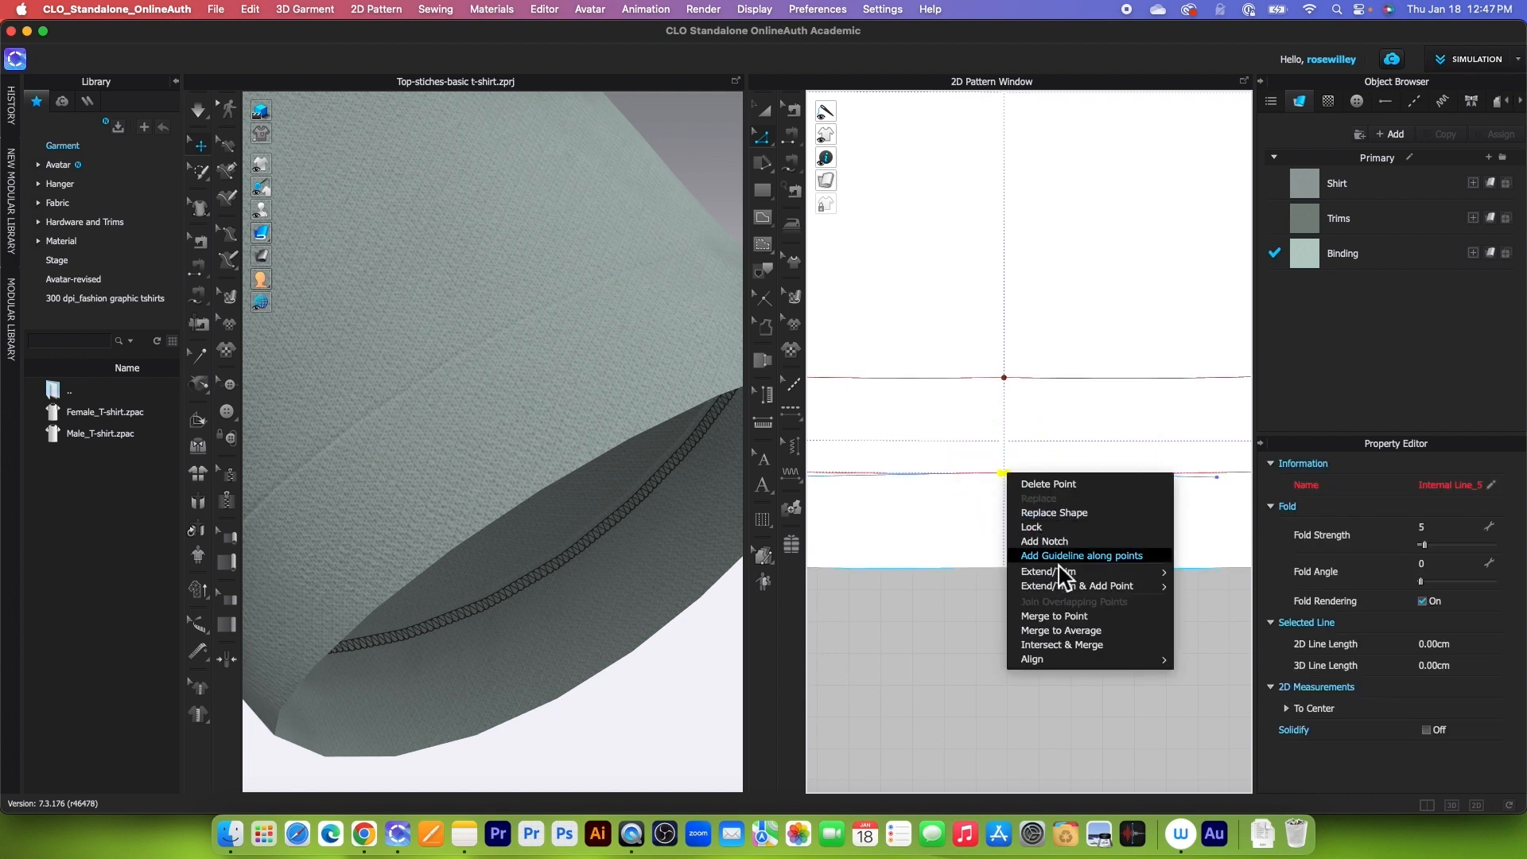
pyautogui.click(1075, 636)
# - Convert the centre point on the Top-B pattern's bottom hem edge to a curve point
pyautogui.scroll(-5, 1074, 628)
pyautogui.scroll(5, 1193, 454)
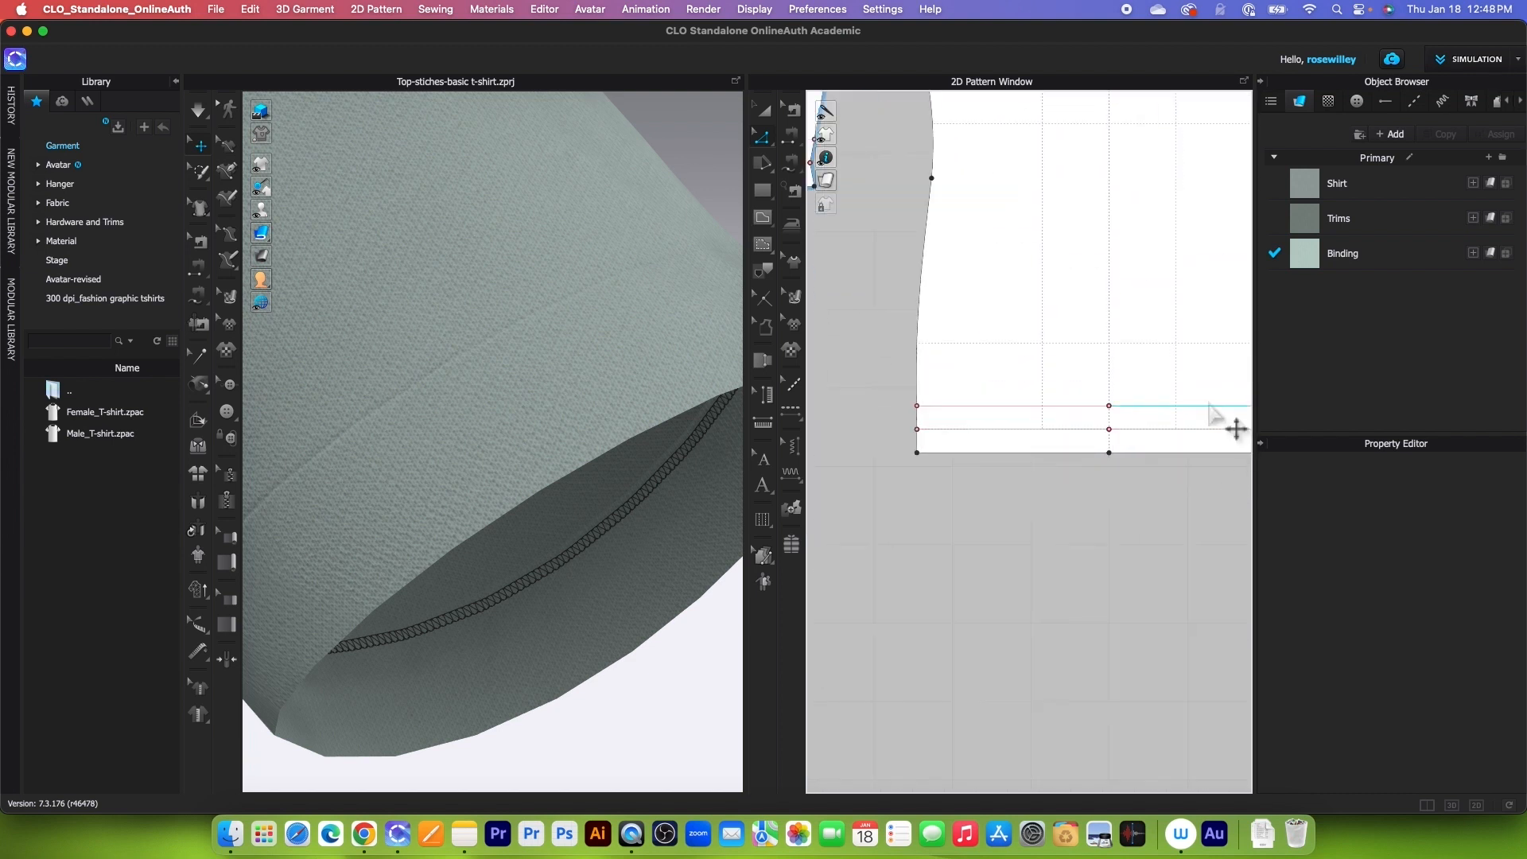
pyautogui.scroll(-2, 1093, 421)
pyautogui.moveTo(946, 509); pyautogui.dragTo(1003, 552)
pyautogui.rightClick(979, 530)
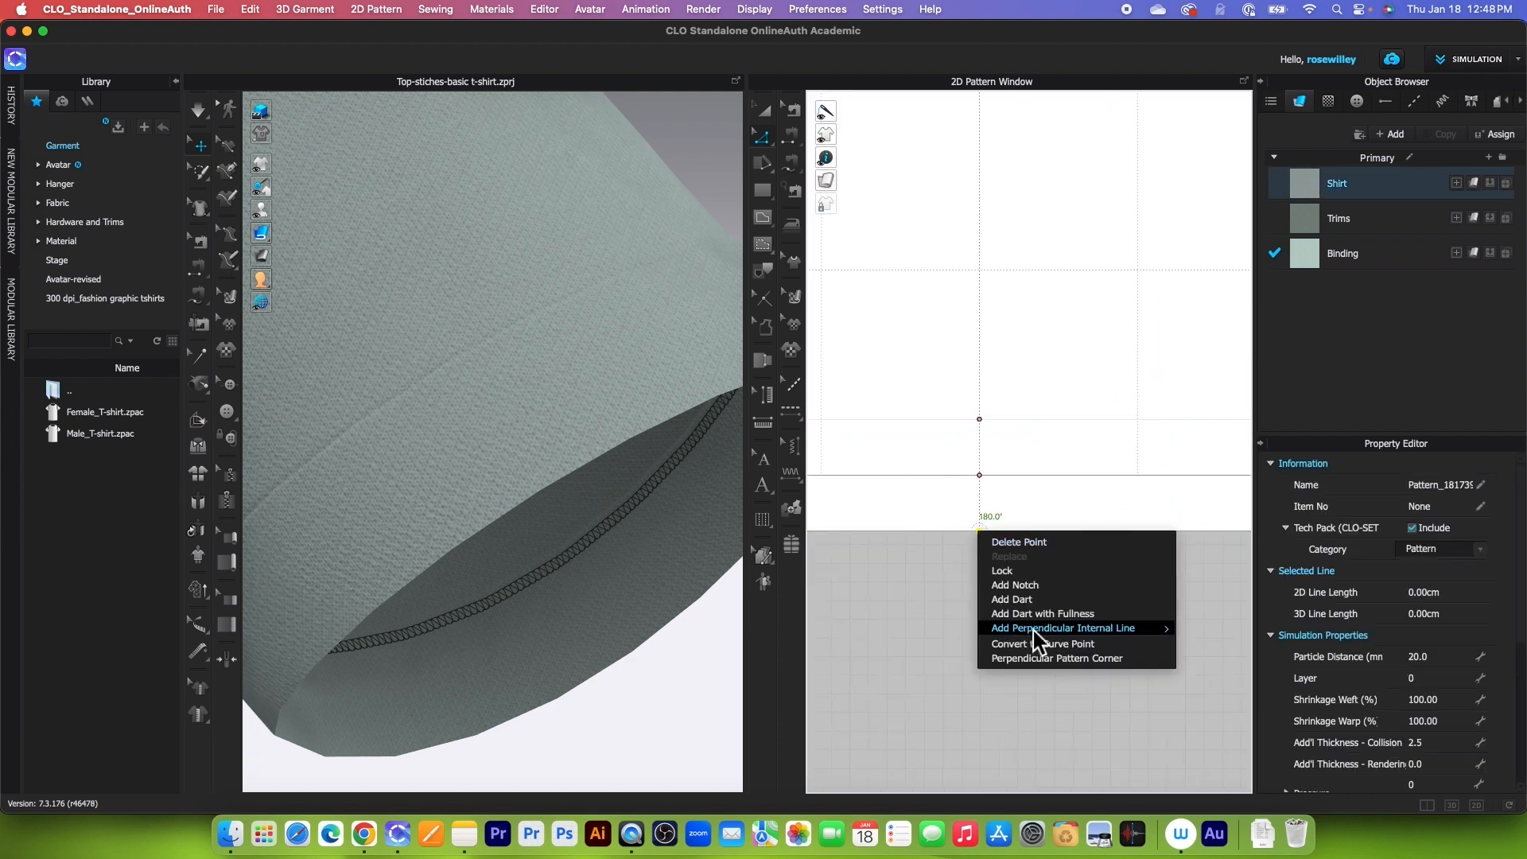
pyautogui.click(941, 515)
# - Merge to average the overlapping centre endpoints on both internal hem lines of the Top-B pattern
pyautogui.scroll(5, 937, 394)
pyautogui.scroll(-6, 980, 506)
pyautogui.scroll(5, 994, 522)
pyautogui.scroll(3, 991, 478)
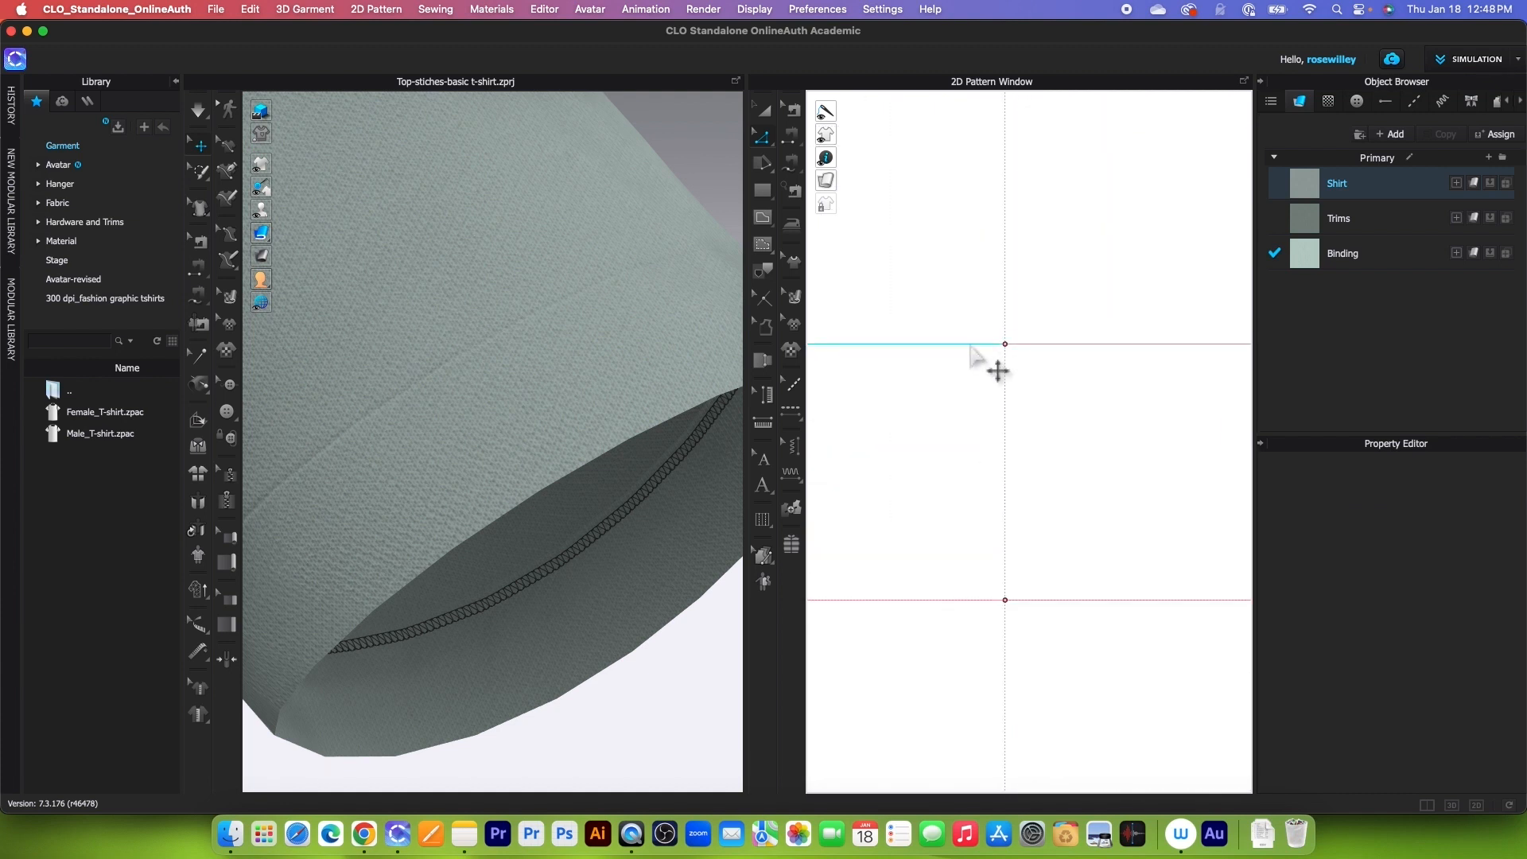
pyautogui.click(978, 344)
pyautogui.moveTo(966, 318); pyautogui.dragTo(1023, 377)
pyautogui.rightClick(1003, 343)
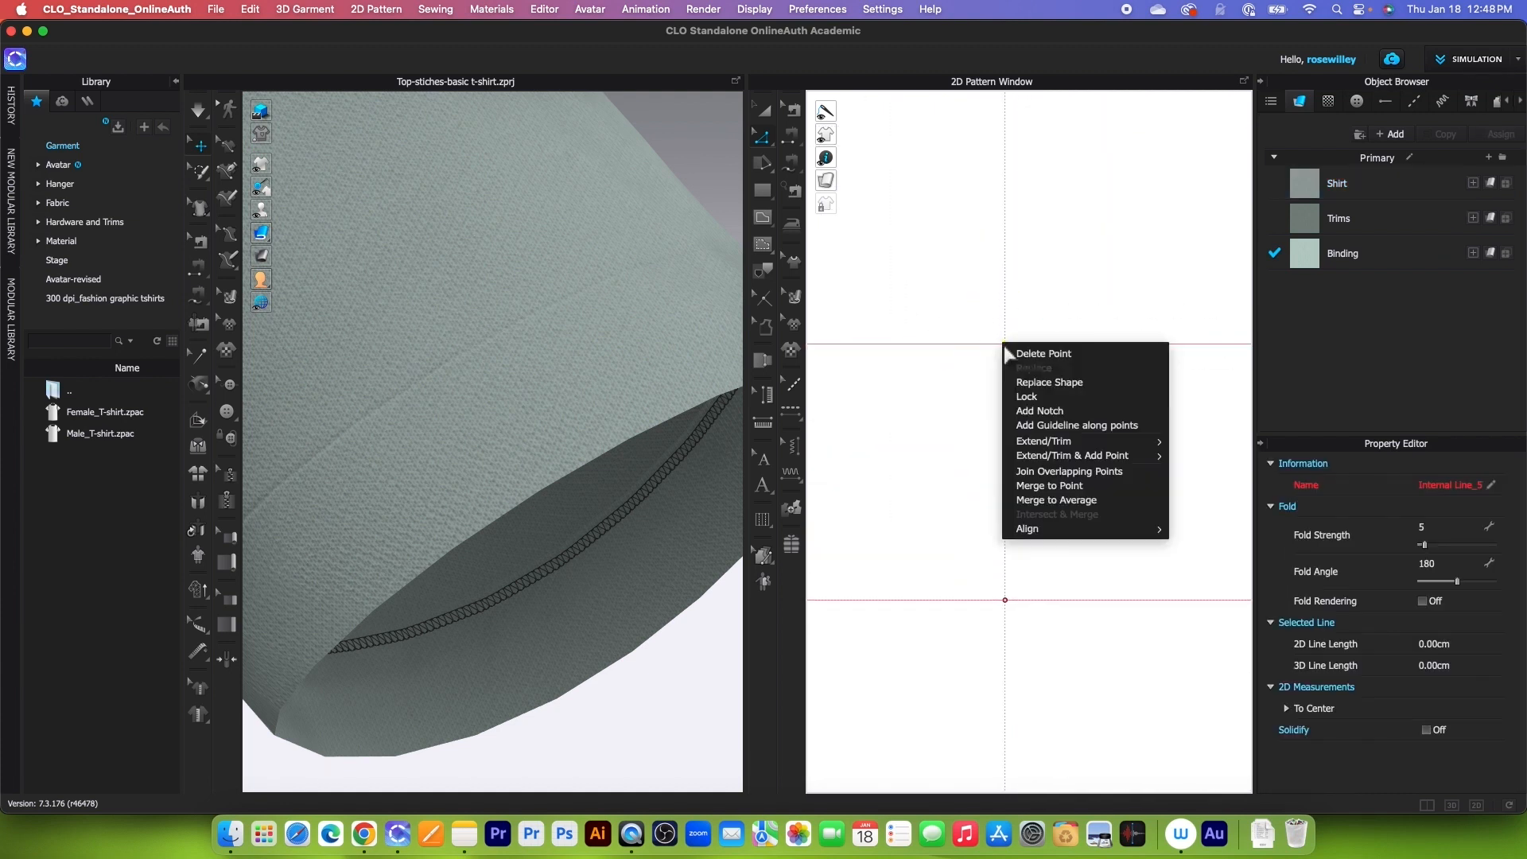
pyautogui.click(1068, 501)
pyautogui.moveTo(948, 519); pyautogui.dragTo(1049, 649)
pyautogui.rightClick(1006, 600)
pyautogui.click(1082, 760)
# - Convert the two merged centre points on Top-B's internal hem lines to curve points
pyautogui.moveTo(943, 273); pyautogui.dragTo(1066, 656)
pyautogui.rightClick(1009, 346)
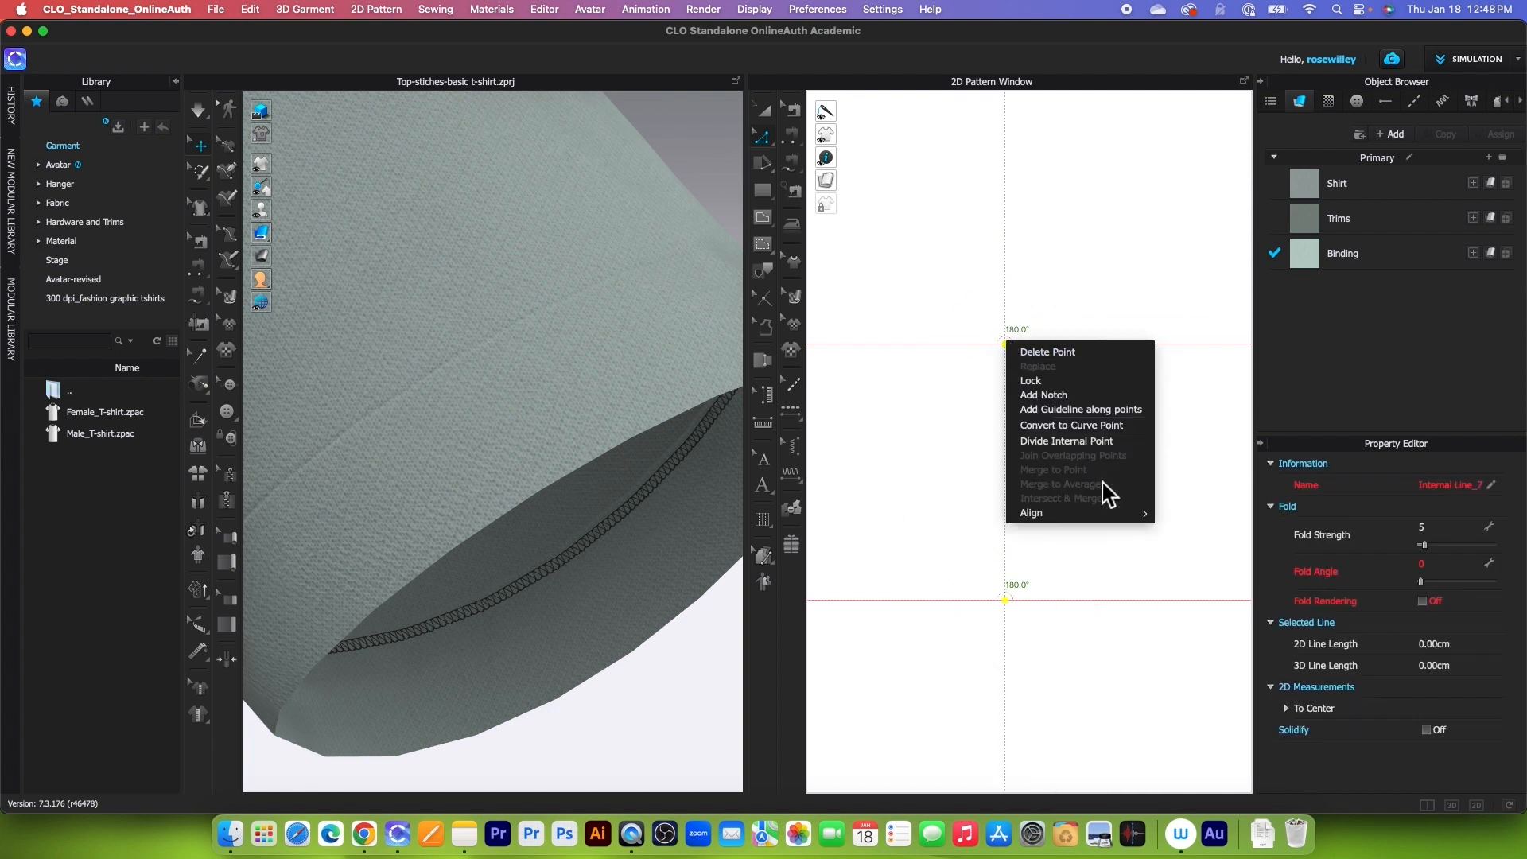
pyautogui.click(1101, 436)
# - Add a Sleve/hem-overlock segment topstitch along the bottom edge of the Top-B pattern
pyautogui.scroll(-5, 1027, 338)
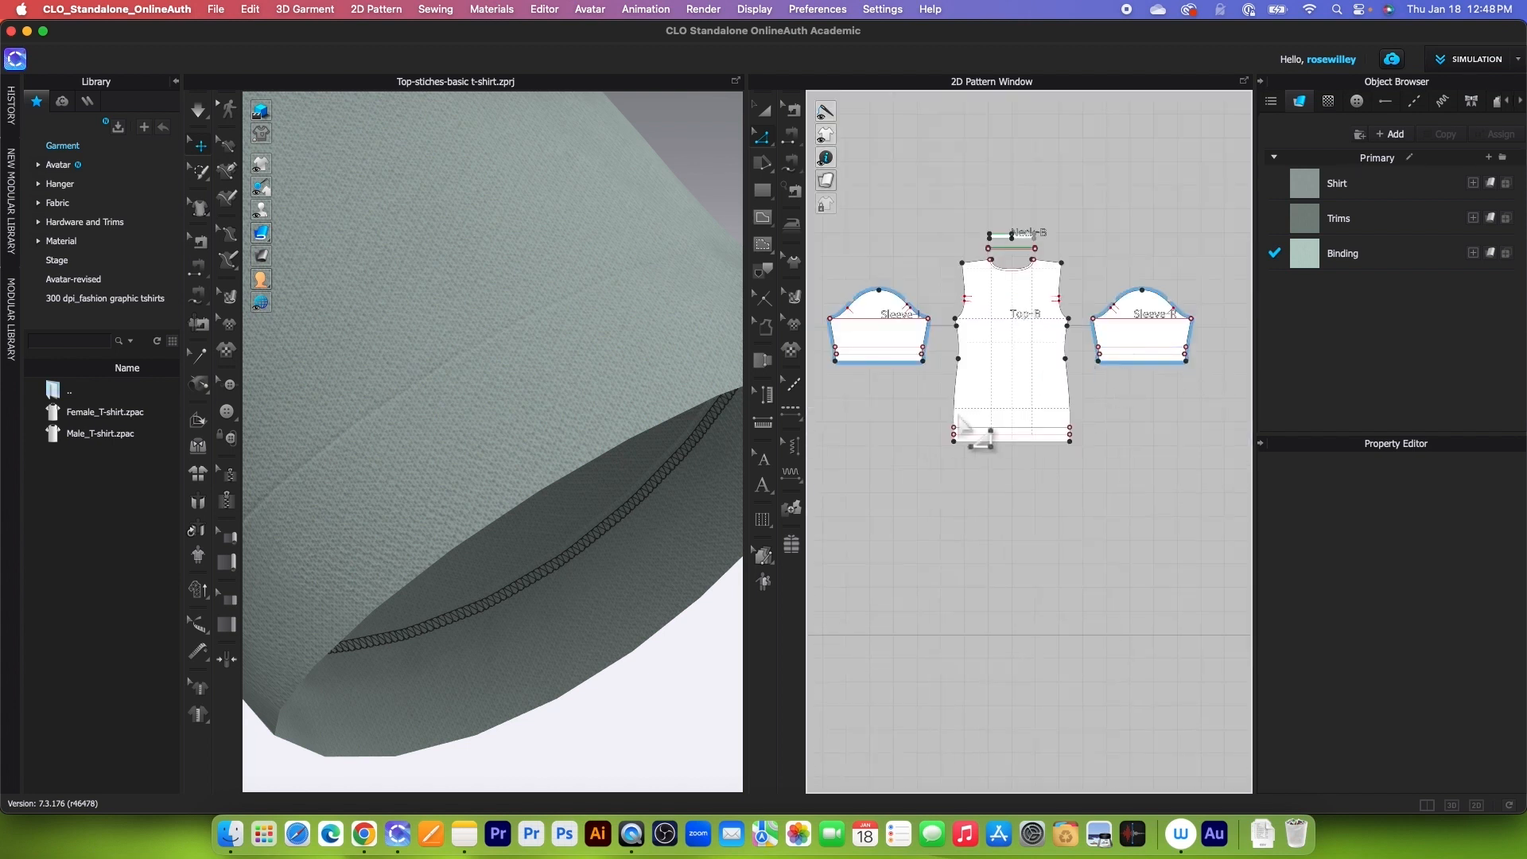
pyautogui.scroll(3, 1026, 477)
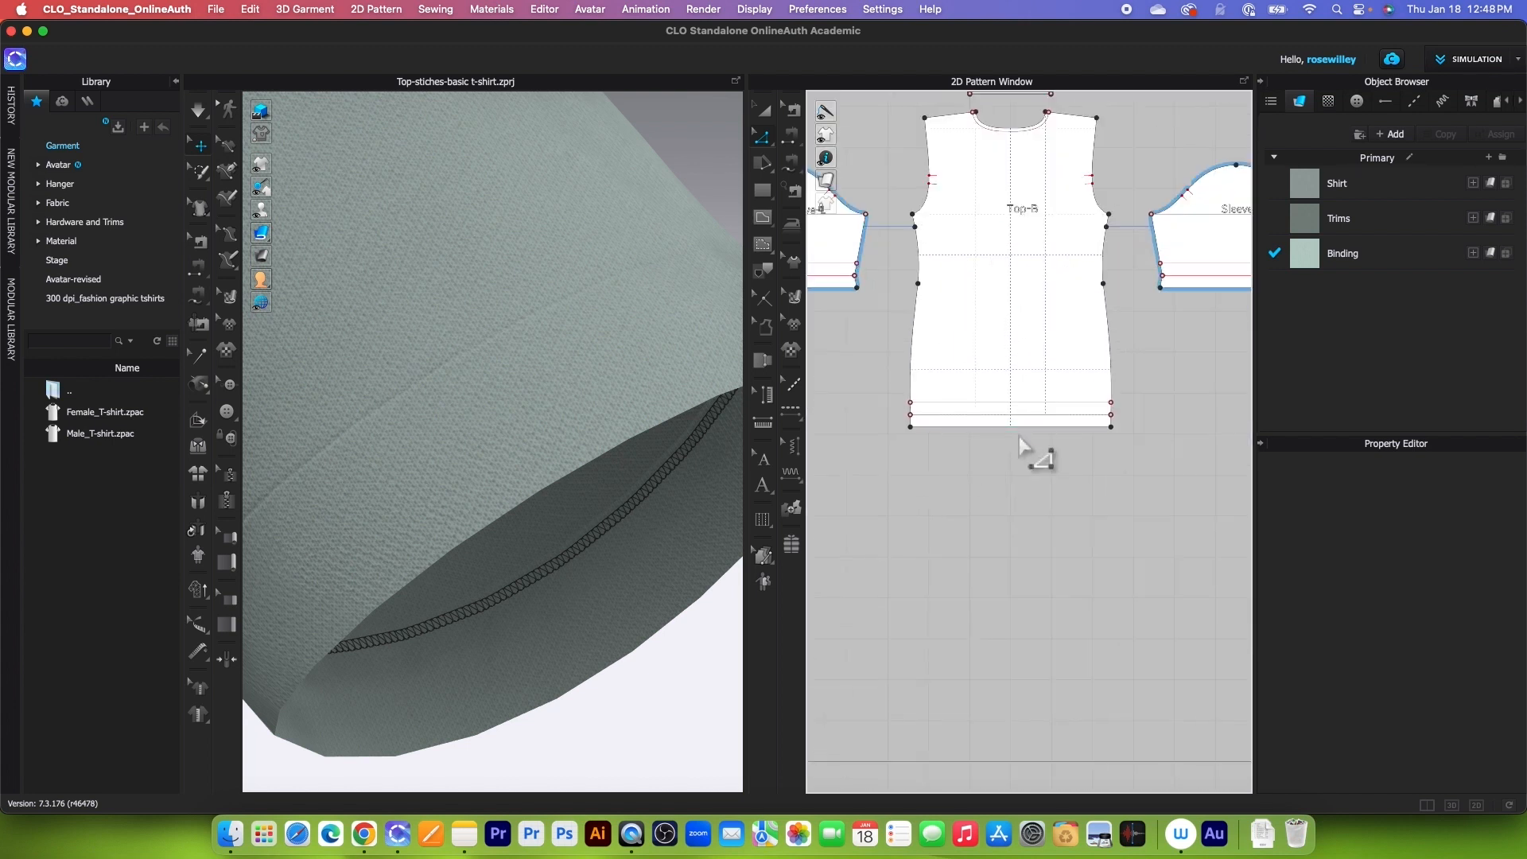
pyautogui.click(793, 411)
pyautogui.click(855, 411)
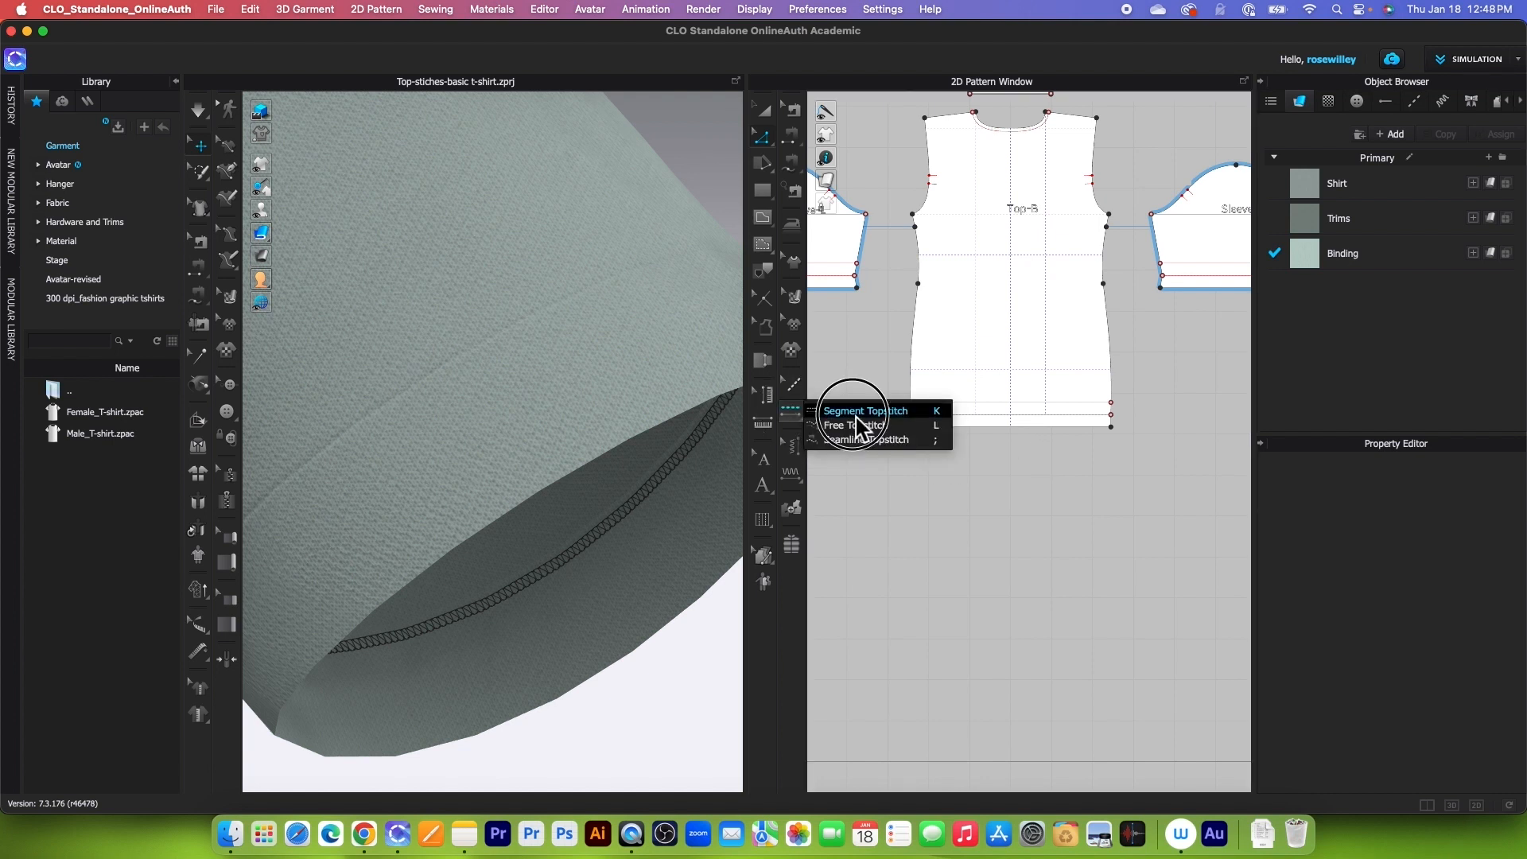
pyautogui.click(1018, 438)
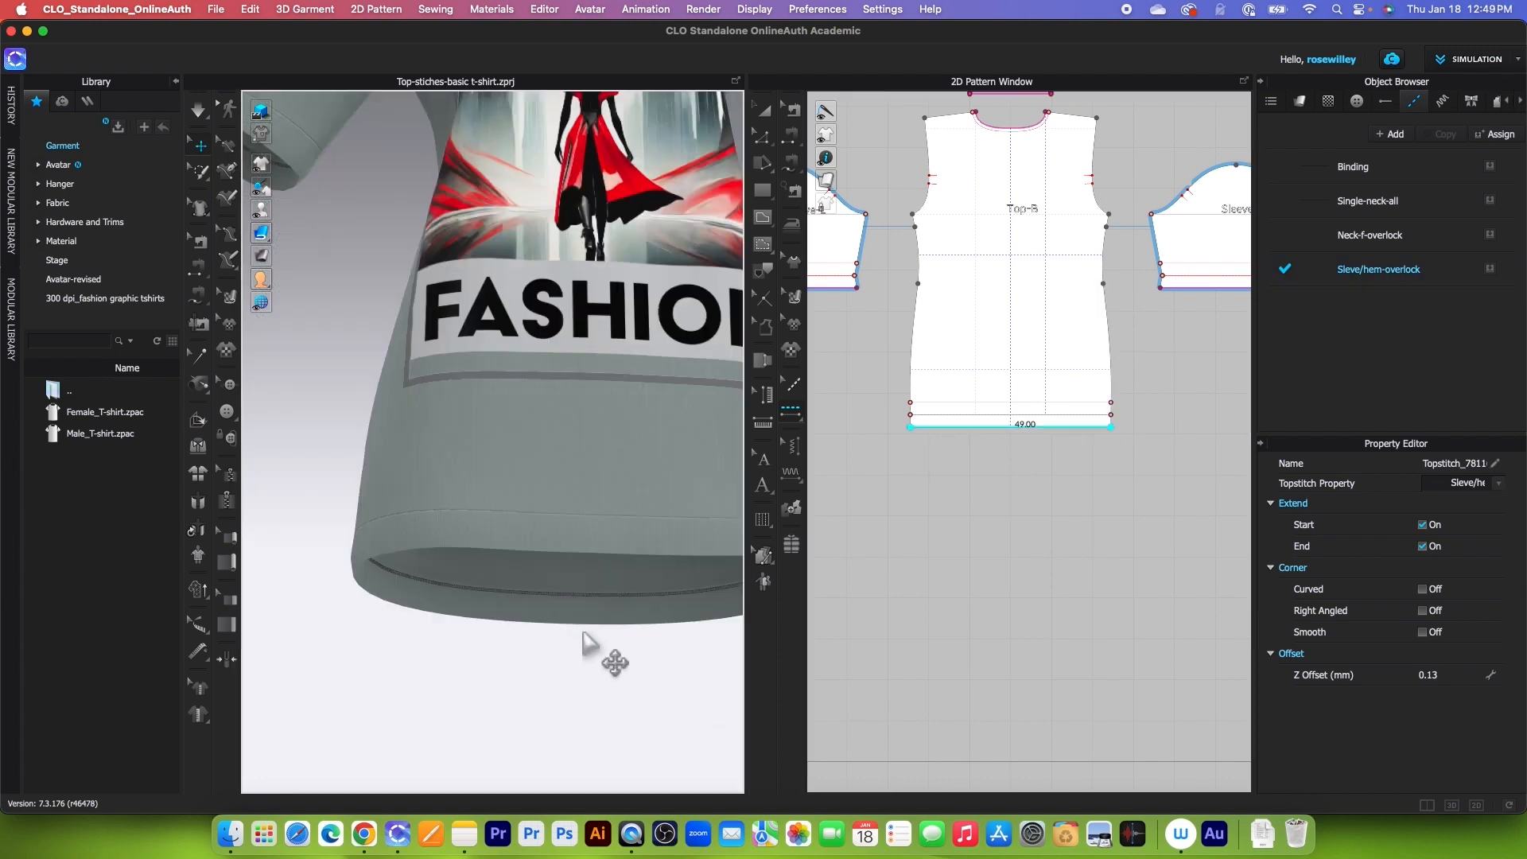
# - Examine the T-shirt's bottom hem, overall front and one sleeve hem up close from outside
pyautogui.moveTo(587, 643)
pyautogui.mouseDown(button='right')
pyautogui.moveTo(320, 616)
pyautogui.moveTo(600, 641)
pyautogui.moveTo(586, 647)
pyautogui.moveTo(600, 665)
pyautogui.mouseUp(button='right')
pyautogui.scroll(-5, 565, 561)
pyautogui.scroll(8, 605, 517)
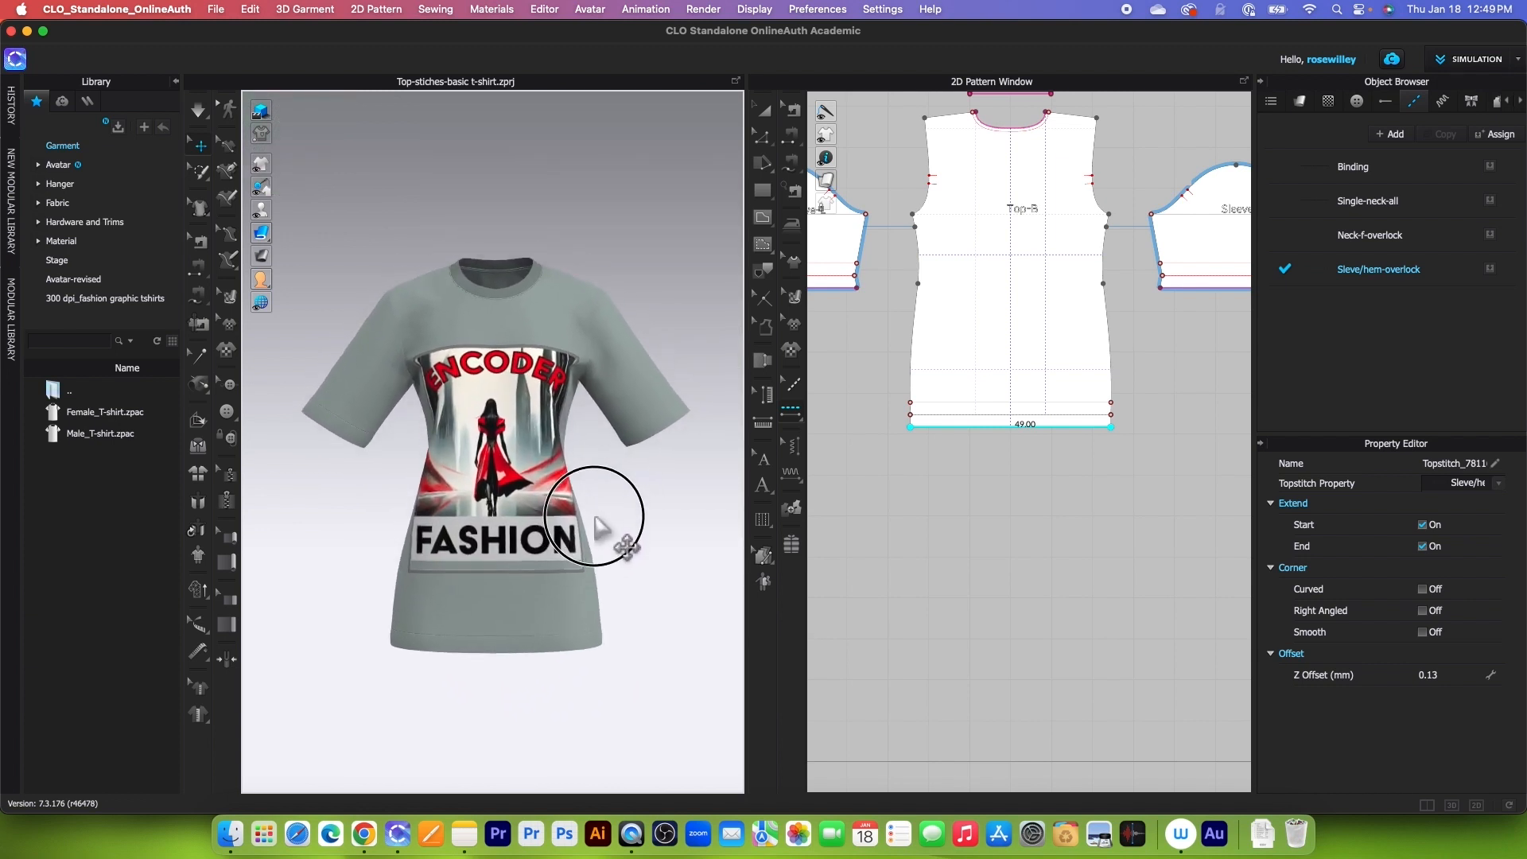
pyautogui.scroll(10, 651, 477)
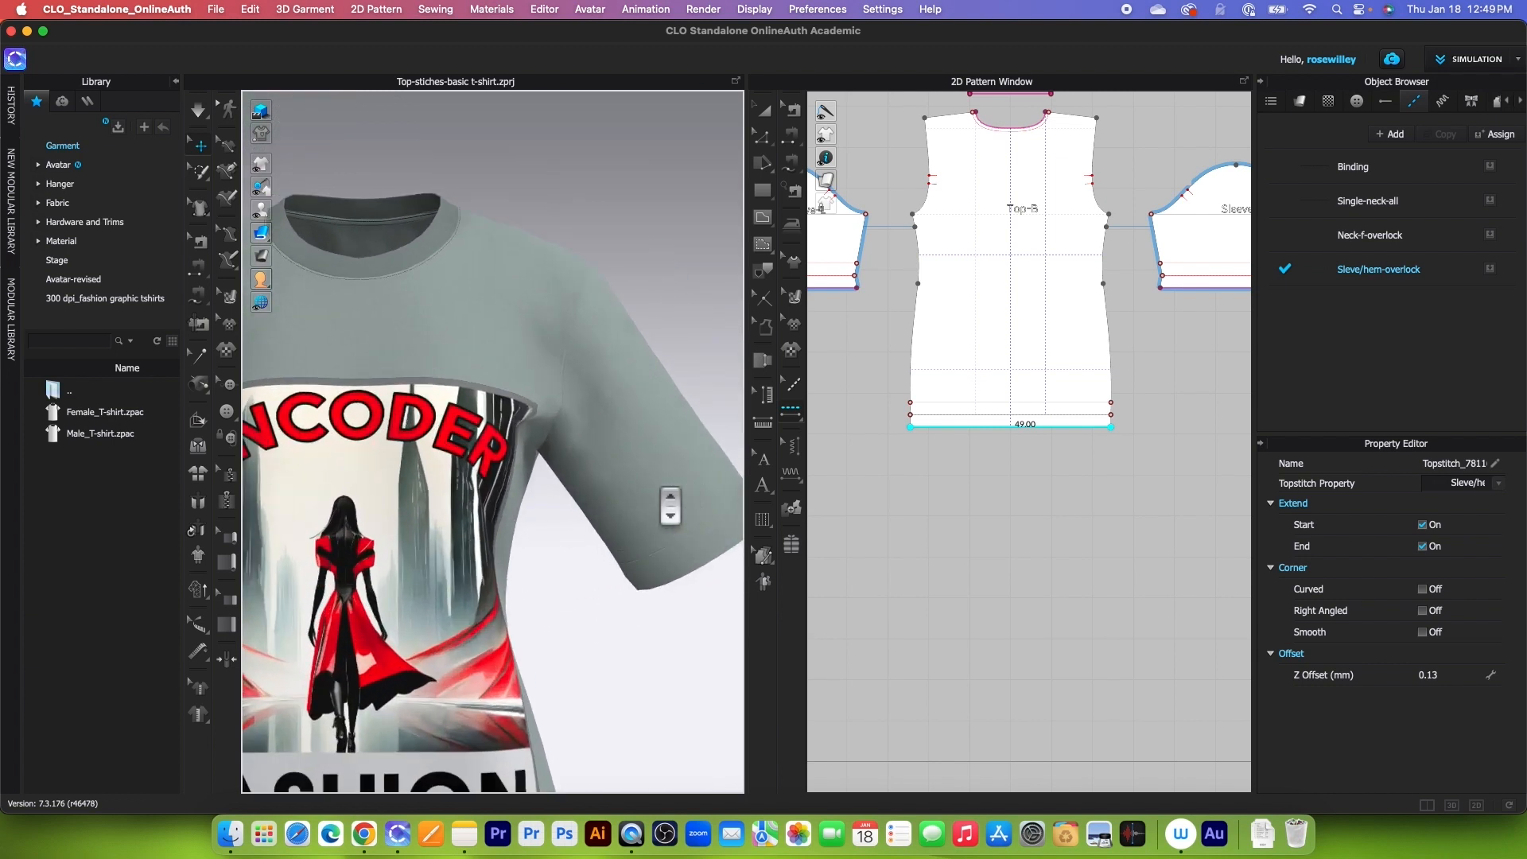
pyautogui.moveTo(545, 448); pyautogui.dragTo(497, 482, button='middle')
pyautogui.scroll(3, 603, 446)
pyautogui.moveTo(602, 563); pyautogui.dragTo(527, 619, button='middle')
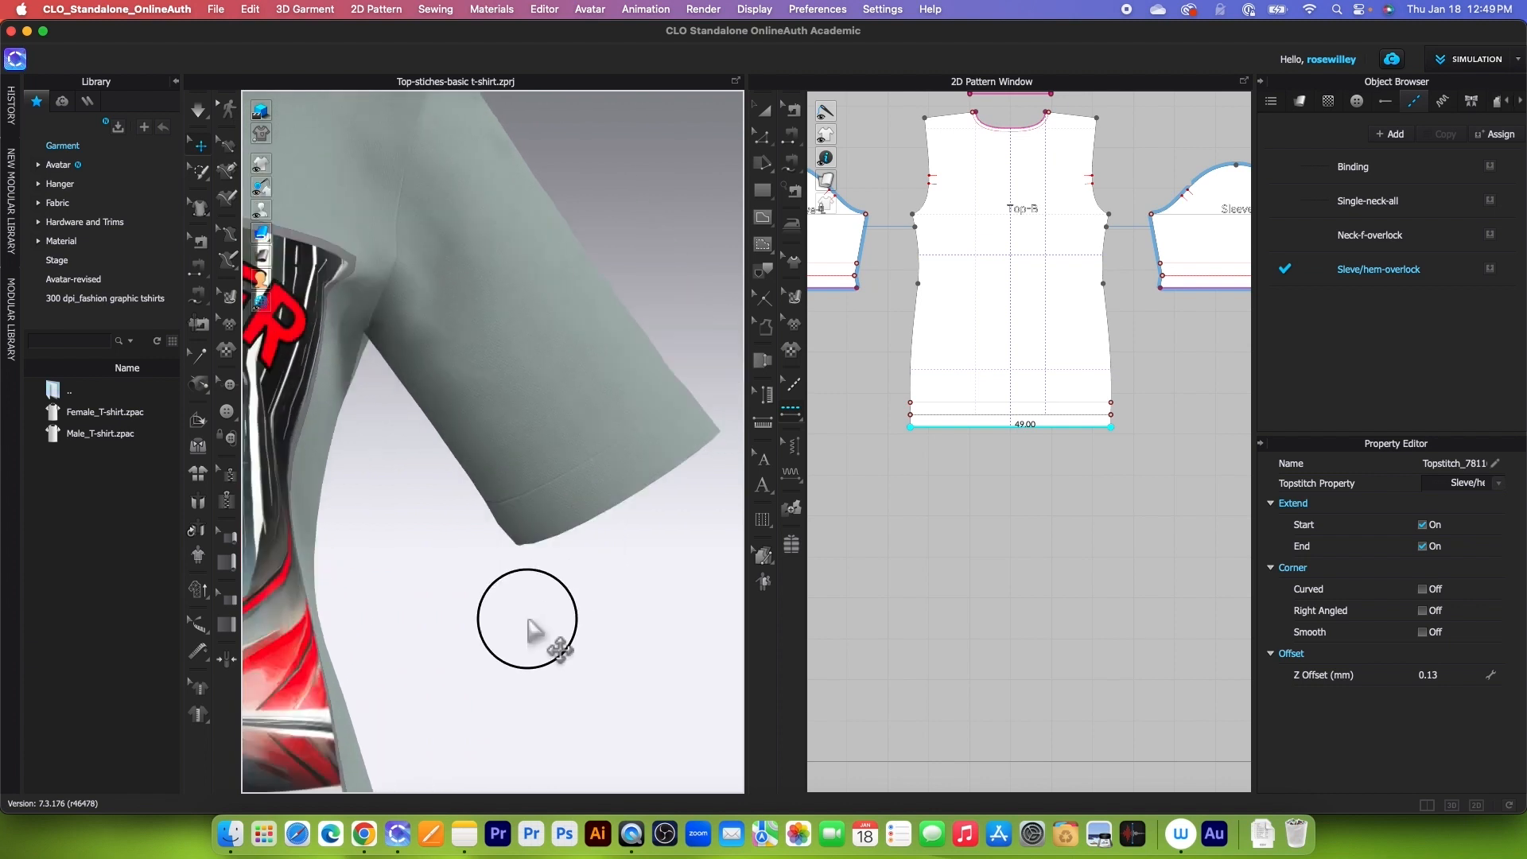
pyautogui.scroll(3, 531, 593)
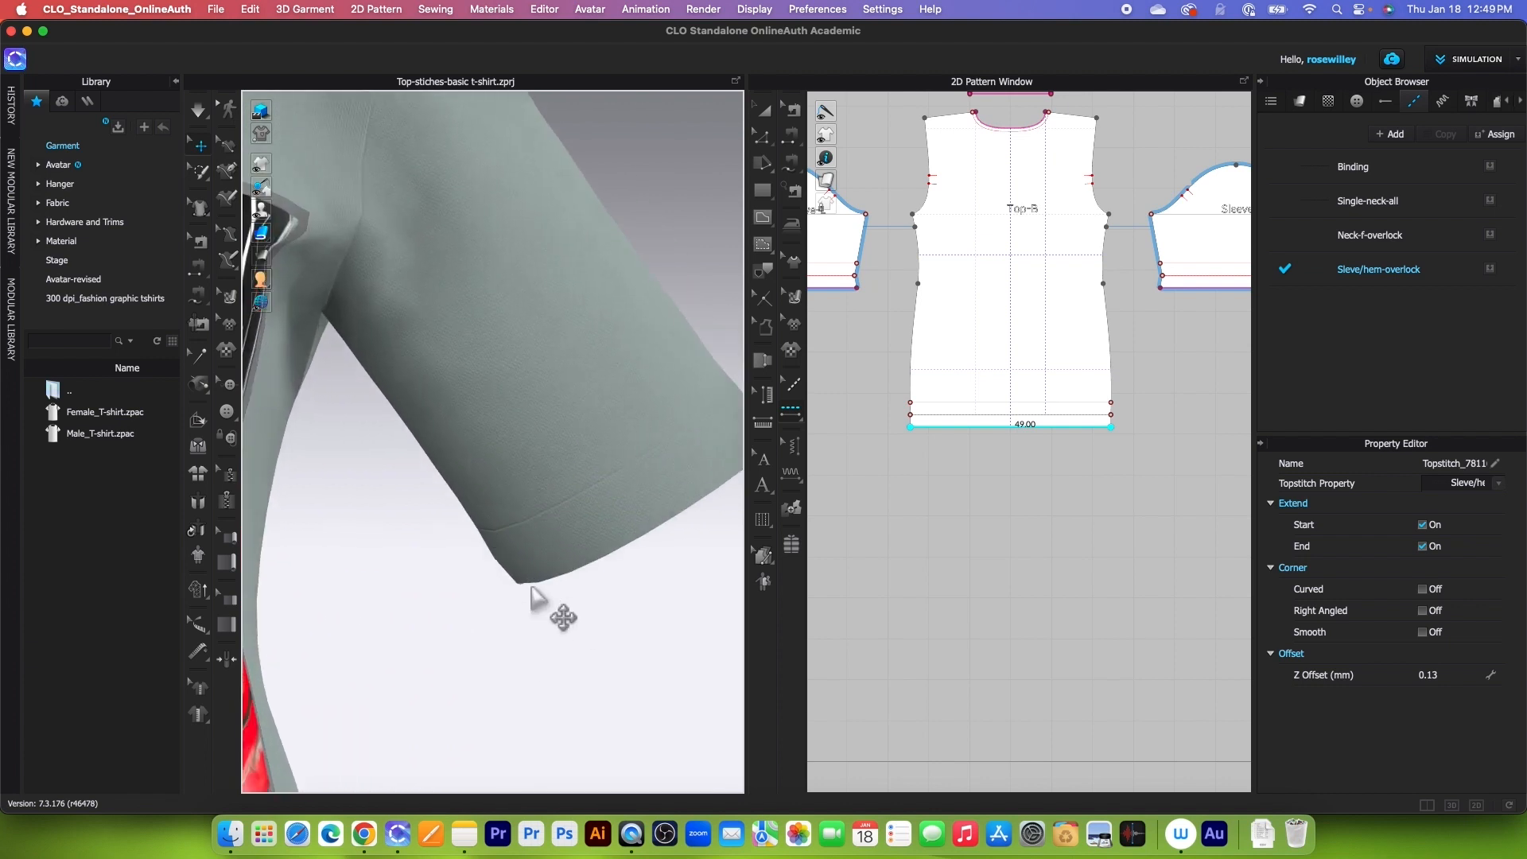
# - Duplicate the Single-neck-all topstitch style and name the copy Sleeve/hem-double
pyautogui.click(1453, 215)
pyautogui.click(1446, 134)
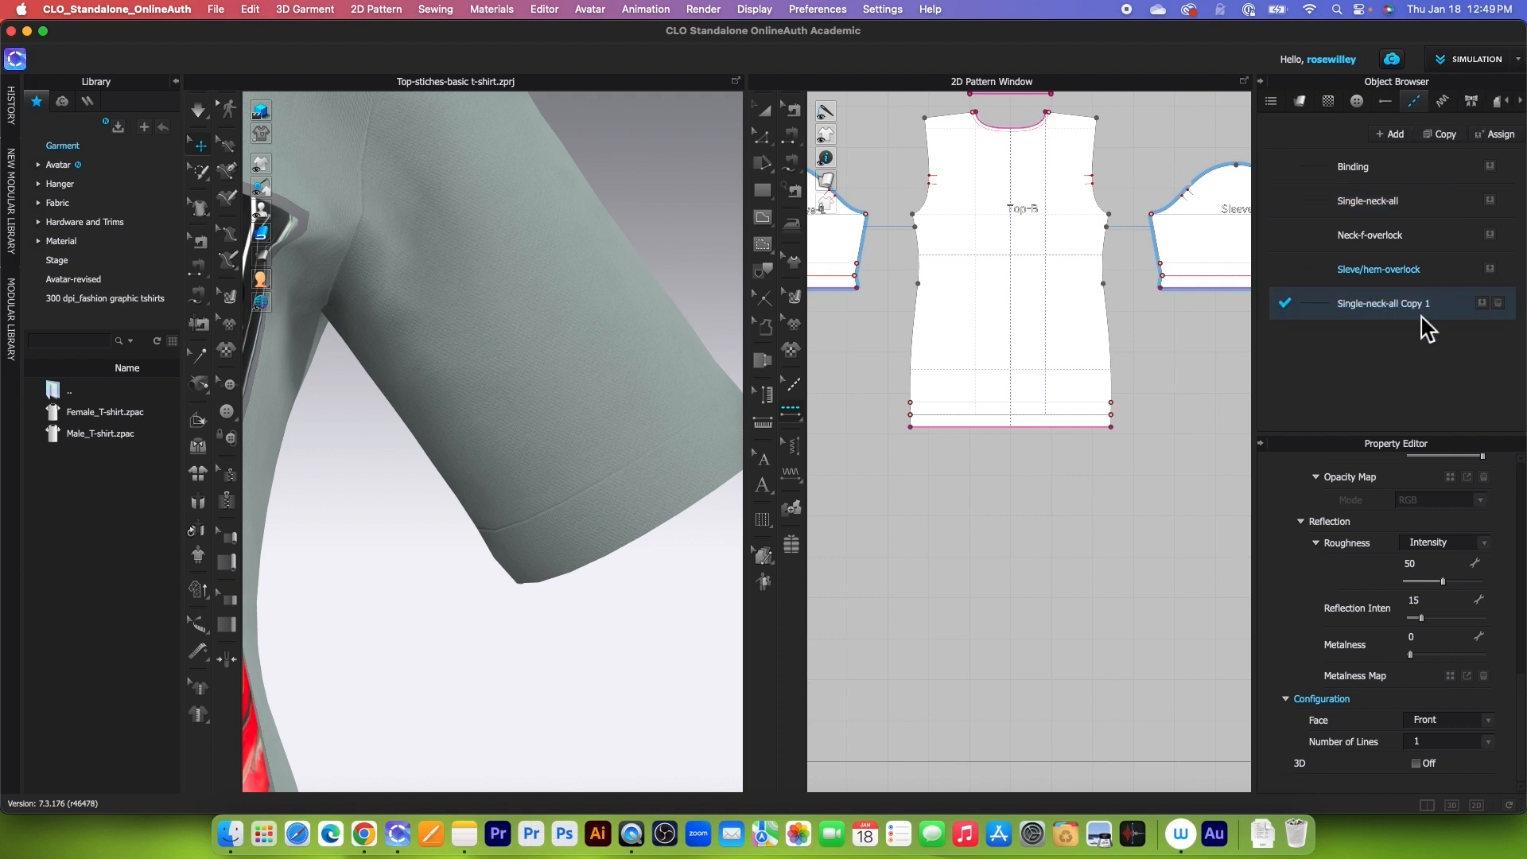
pyautogui.doubleClick(1408, 314)
pyautogui.write('Sleeve/hem-double')
pyautogui.press('Return')
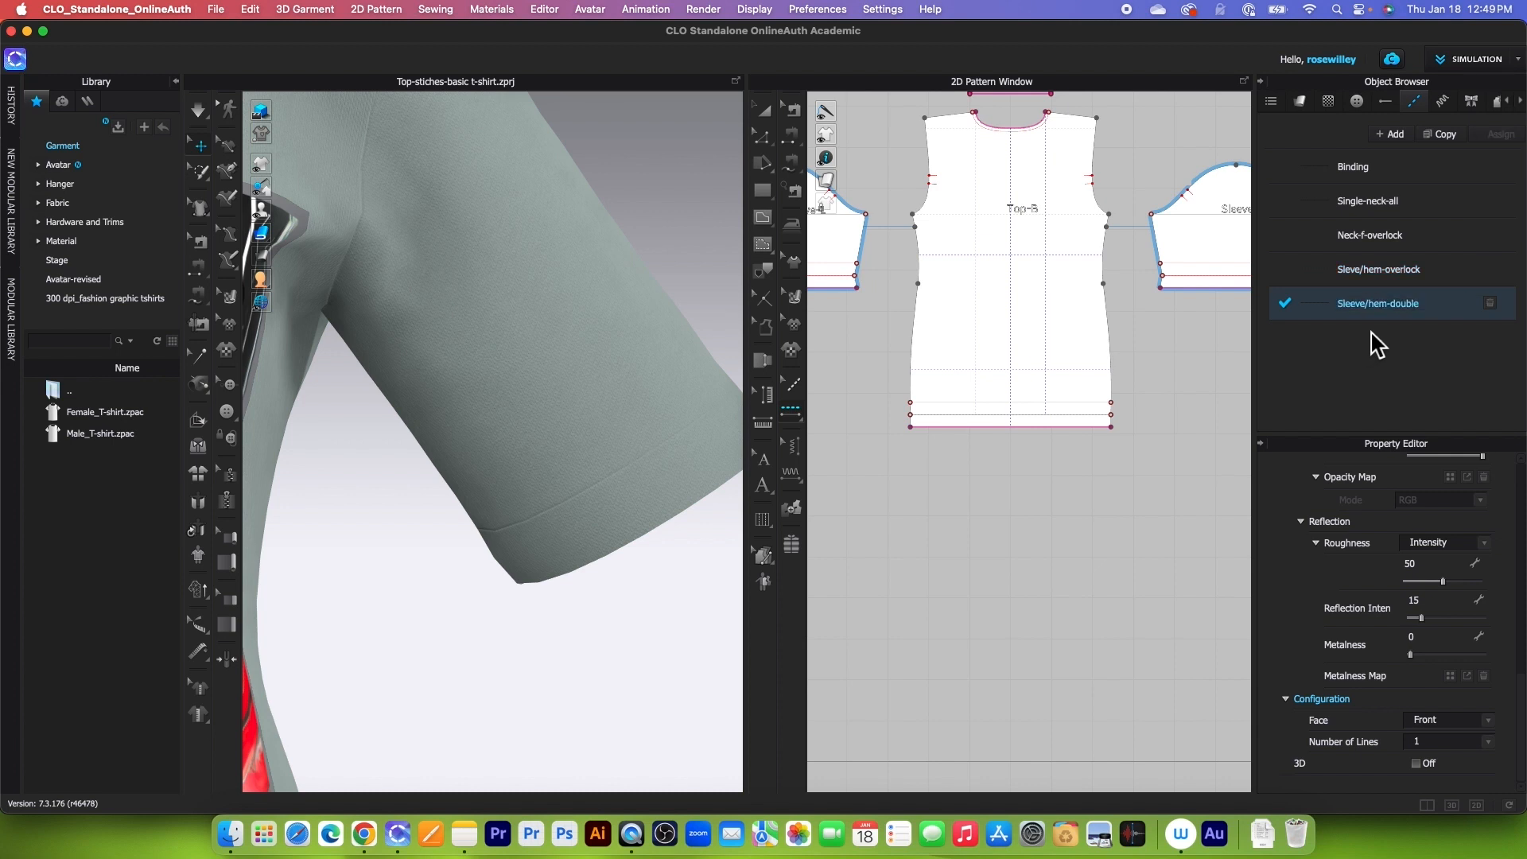
# - Set the Sleeve/hem-double topstitch style's number of lines to 2
pyautogui.scroll(5, 1392, 612)
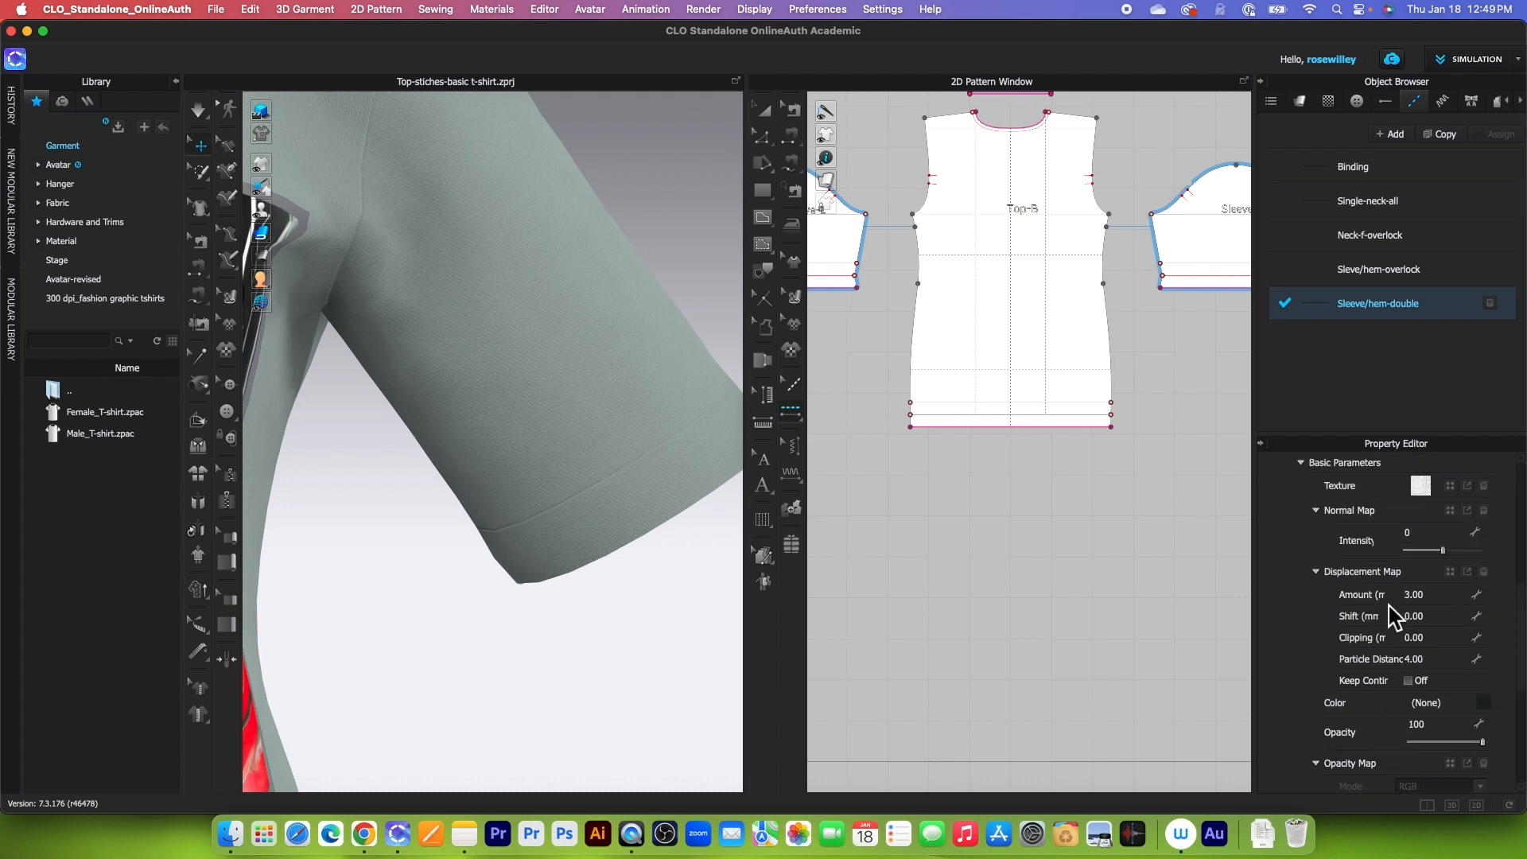
pyautogui.scroll(4, 1394, 617)
pyautogui.scroll(3, 1400, 636)
pyautogui.click(1489, 614)
pyautogui.click(1479, 598)
pyautogui.scroll(-3, 1388, 597)
pyautogui.scroll(-10, 1388, 601)
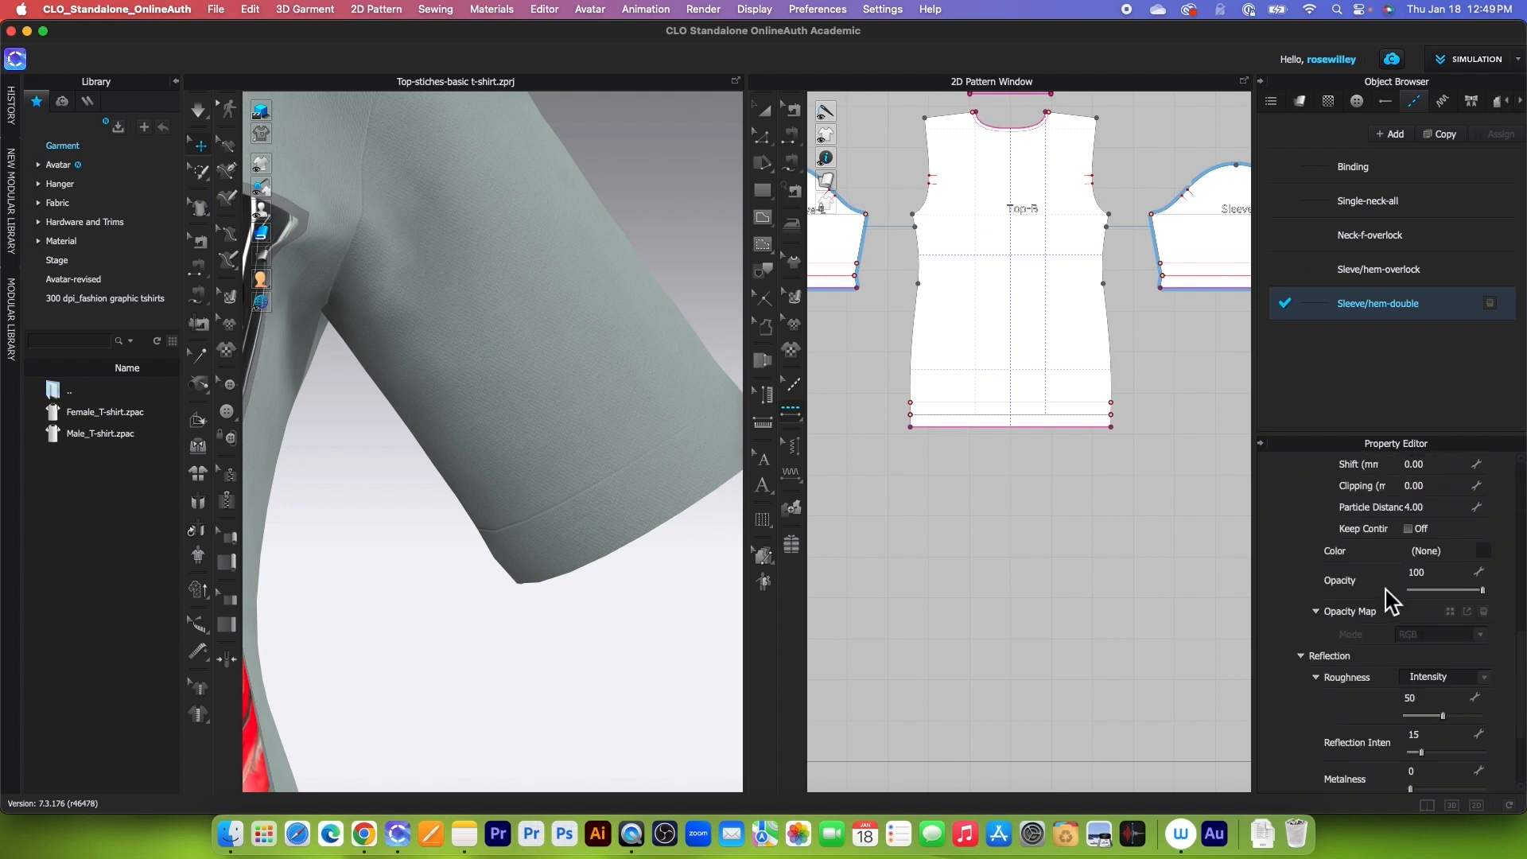
pyautogui.click(1488, 742)
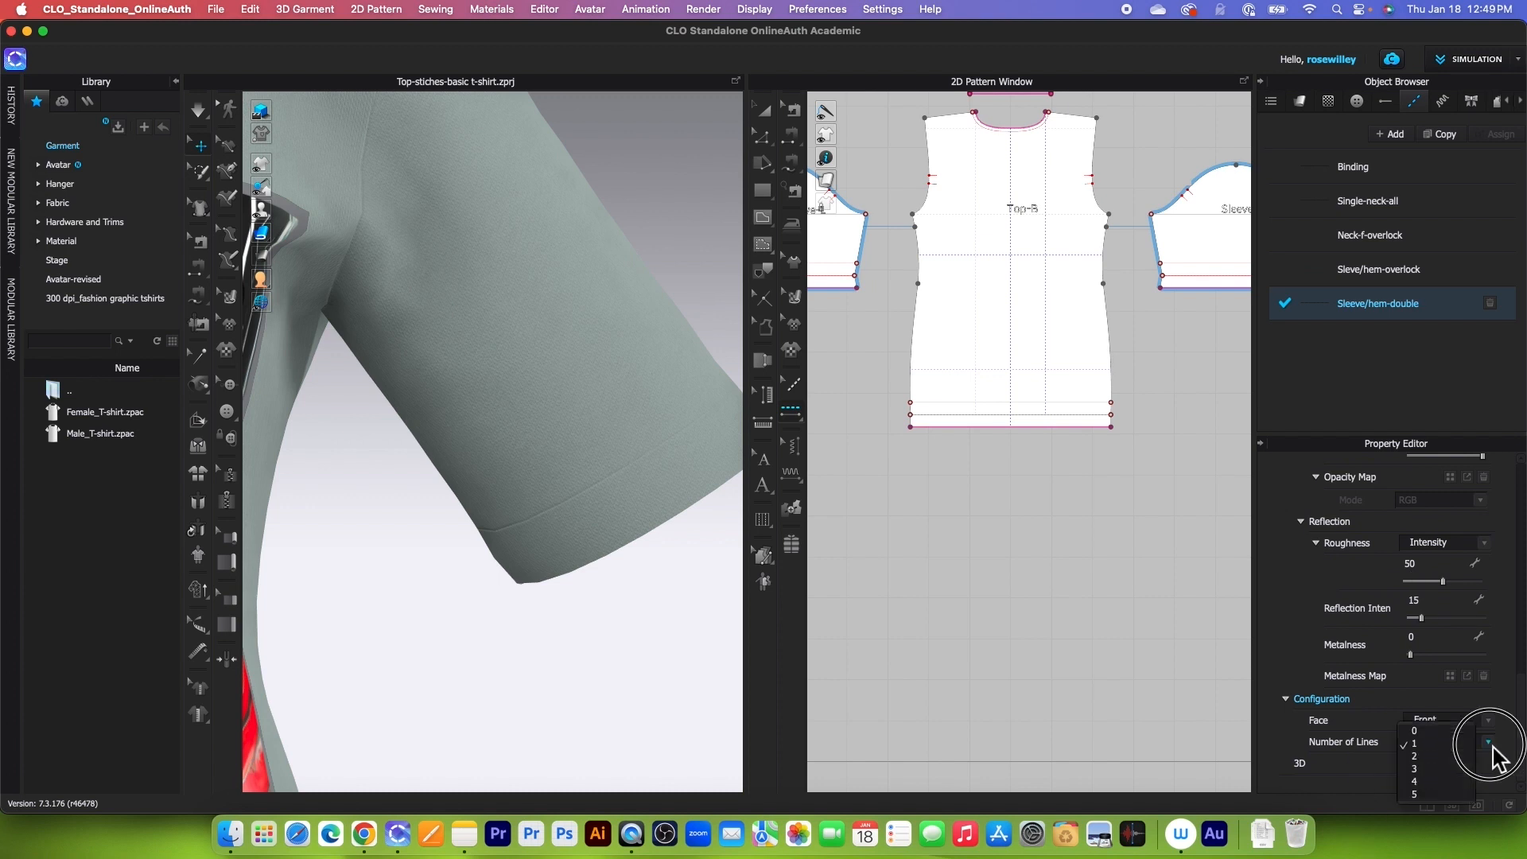
pyautogui.click(1444, 756)
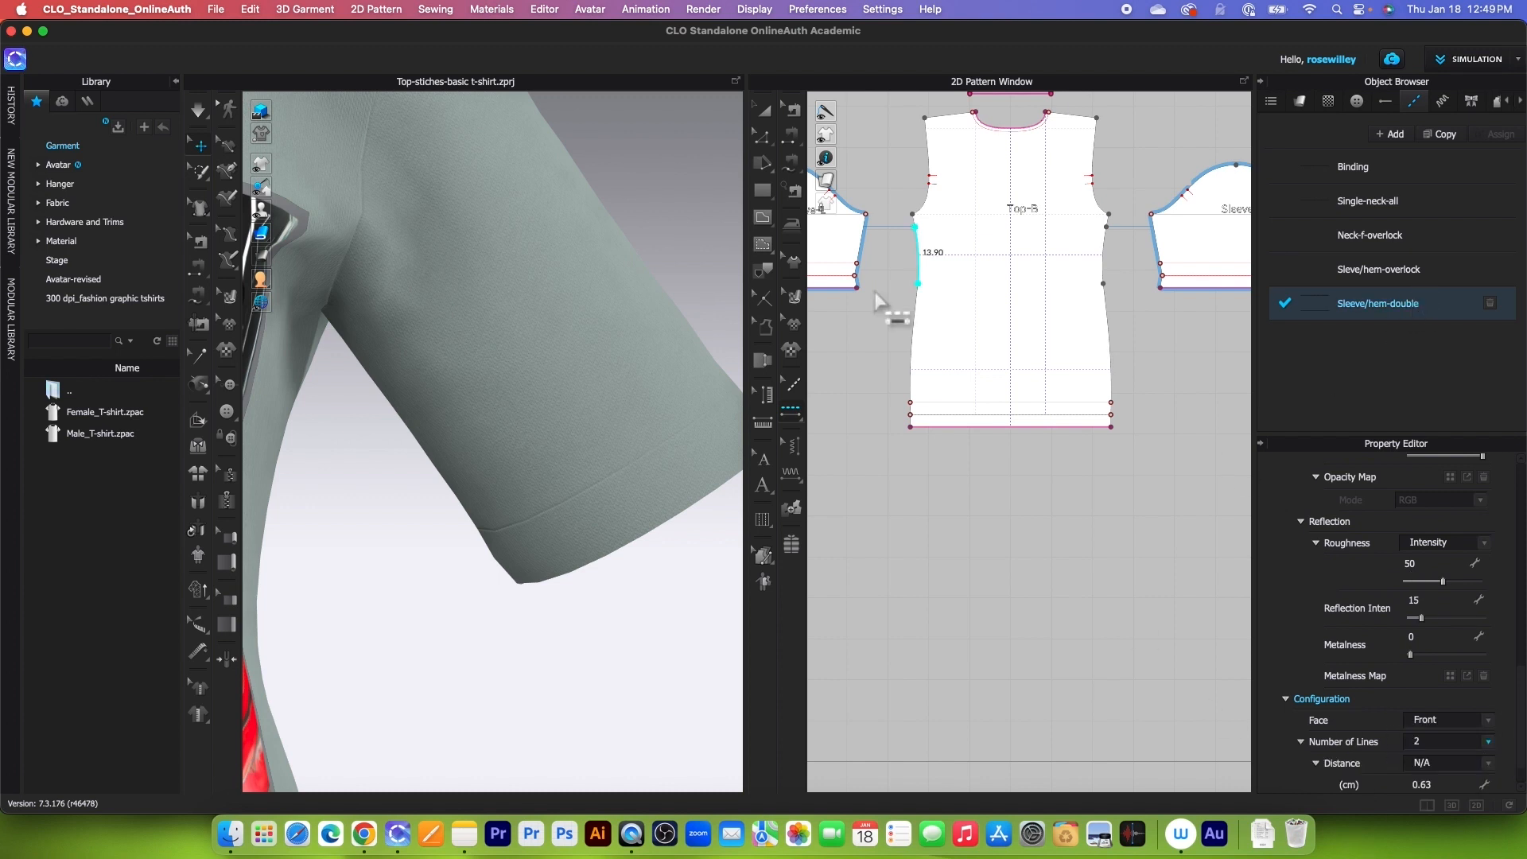
# - Add Sleeve/hem-double segment topstitches along the upper internal hem lines of Top-B, both sleeves and Top-F
pyautogui.click(799, 412)
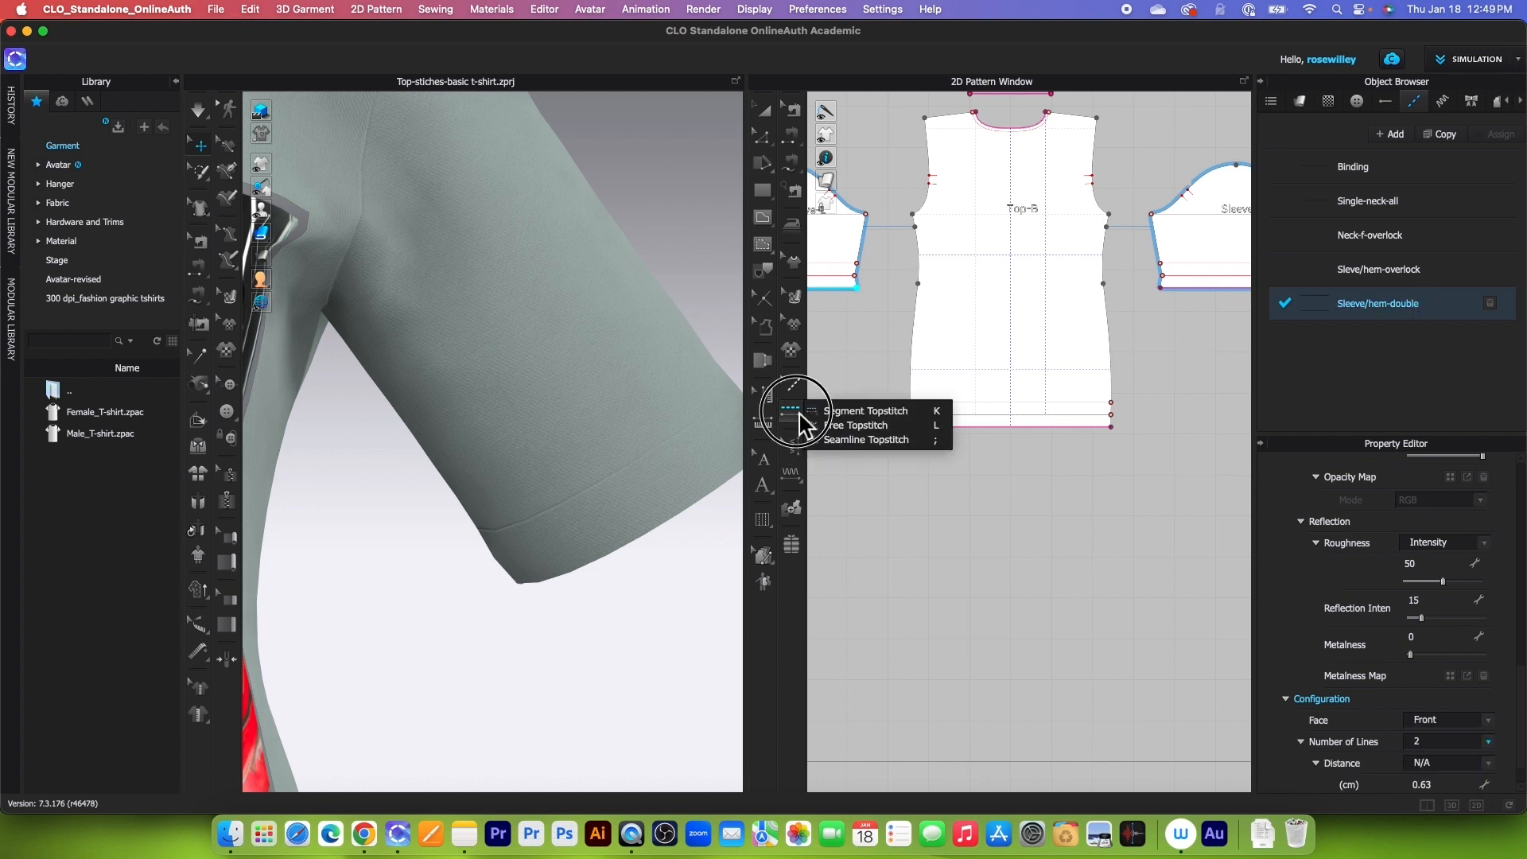
pyautogui.click(863, 412)
pyautogui.scroll(3, 1034, 434)
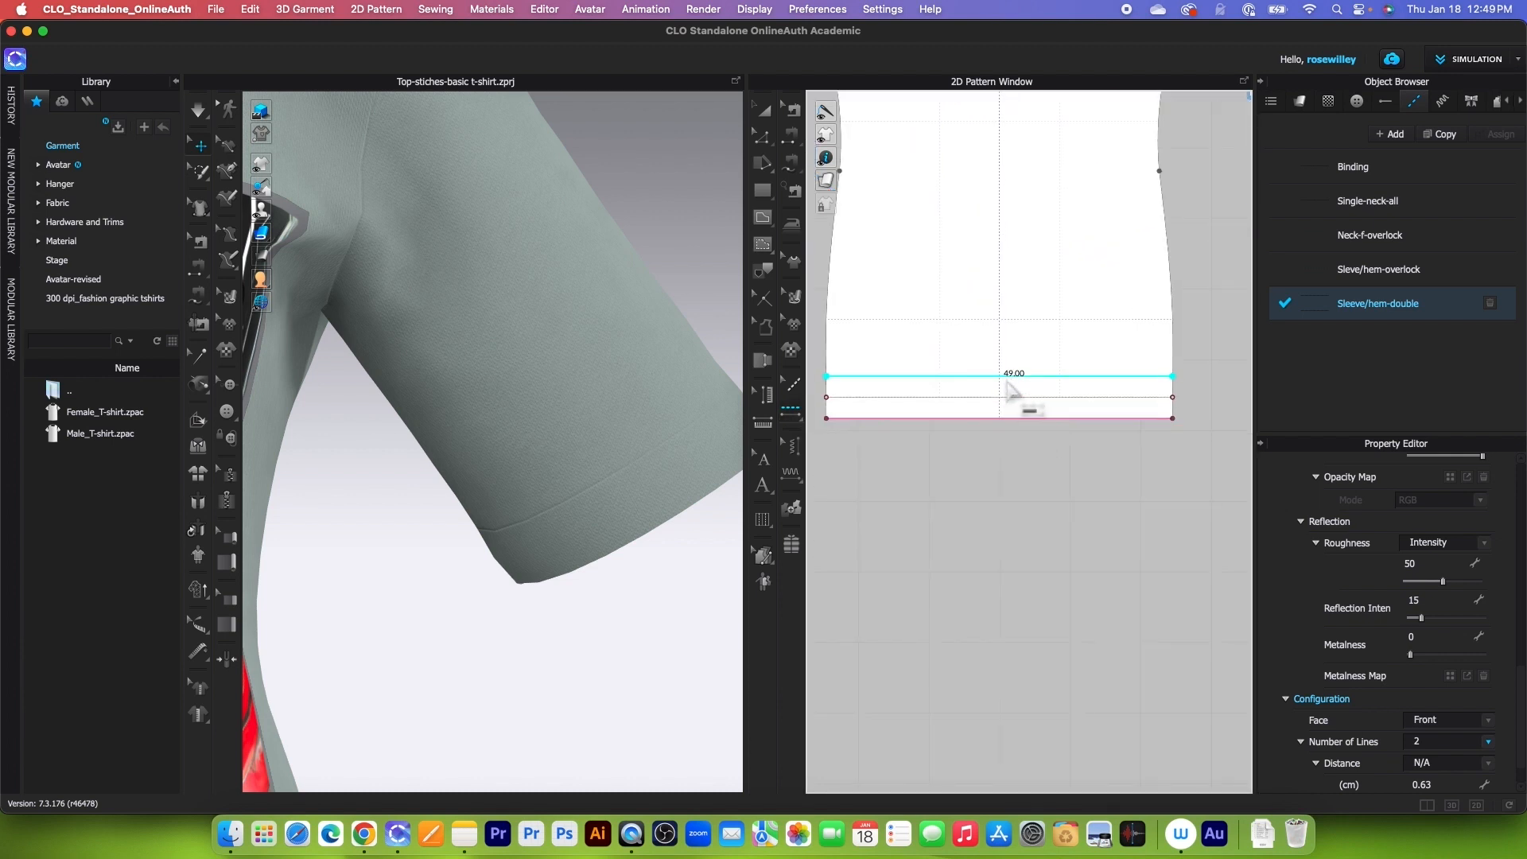
pyautogui.click(1012, 389)
pyautogui.scroll(-8, 1145, 318)
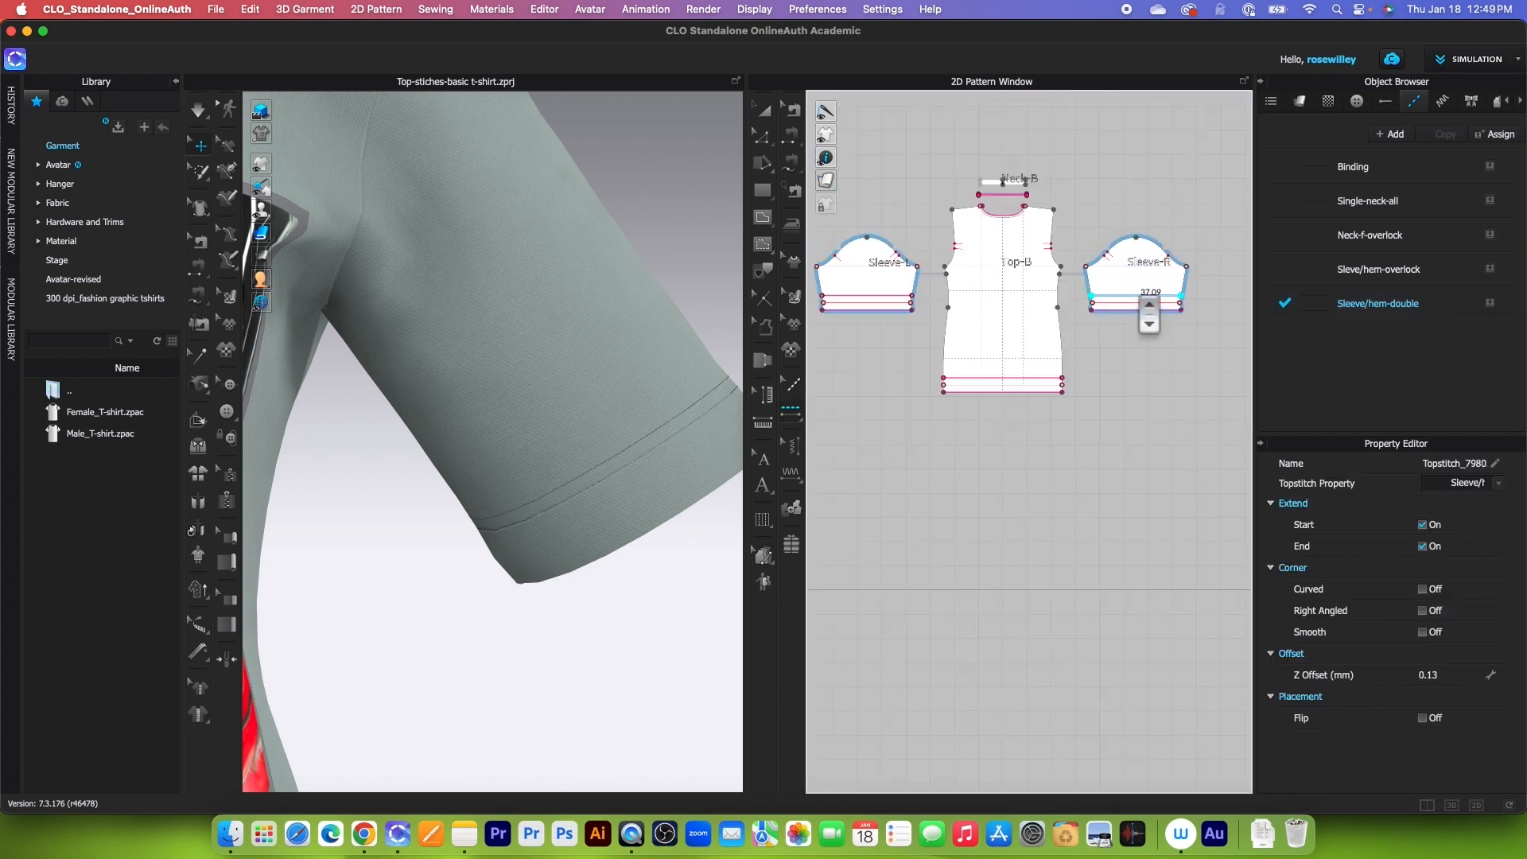
pyautogui.scroll(3, 961, 346)
pyautogui.click(986, 327)
# - Examine the double topstitches on the T-shirt's sleeves and bottom hem from the front, side and close up
pyautogui.scroll(3, 576, 459)
pyautogui.moveTo(576, 459); pyautogui.dragTo(556, 409, button='right')
pyautogui.scroll(-3, 542, 417)
pyautogui.moveTo(629, 509); pyautogui.dragTo(586, 612, button='right')
pyautogui.press('2')
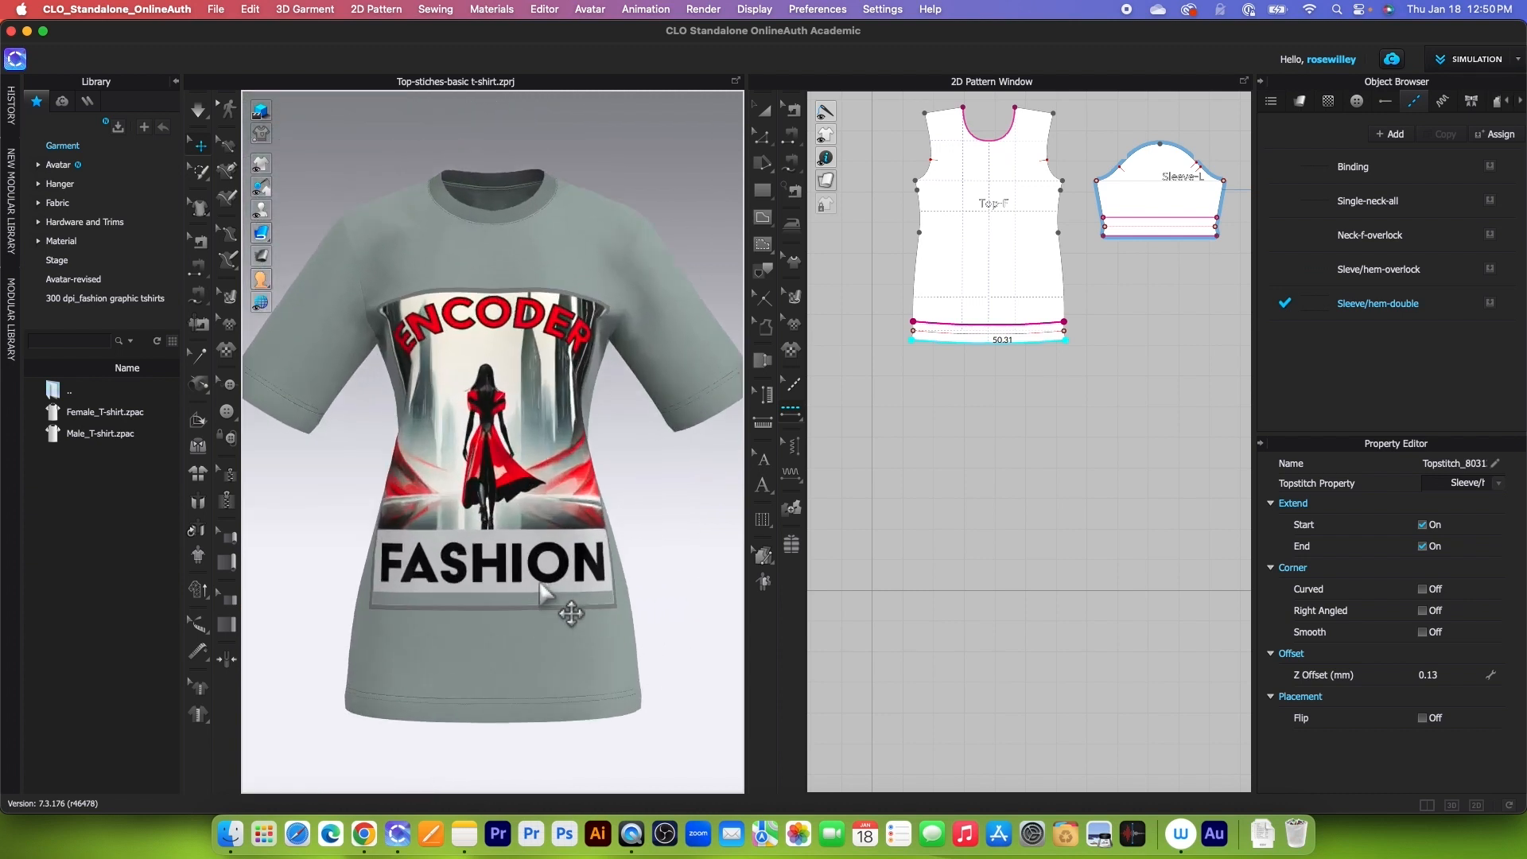
pyautogui.scroll(5, 425, 525)
pyautogui.scroll(-5, 513, 523)
pyautogui.moveTo(342, 527); pyautogui.dragTo(462, 512, button='right')
pyautogui.scroll(5, 452, 517)
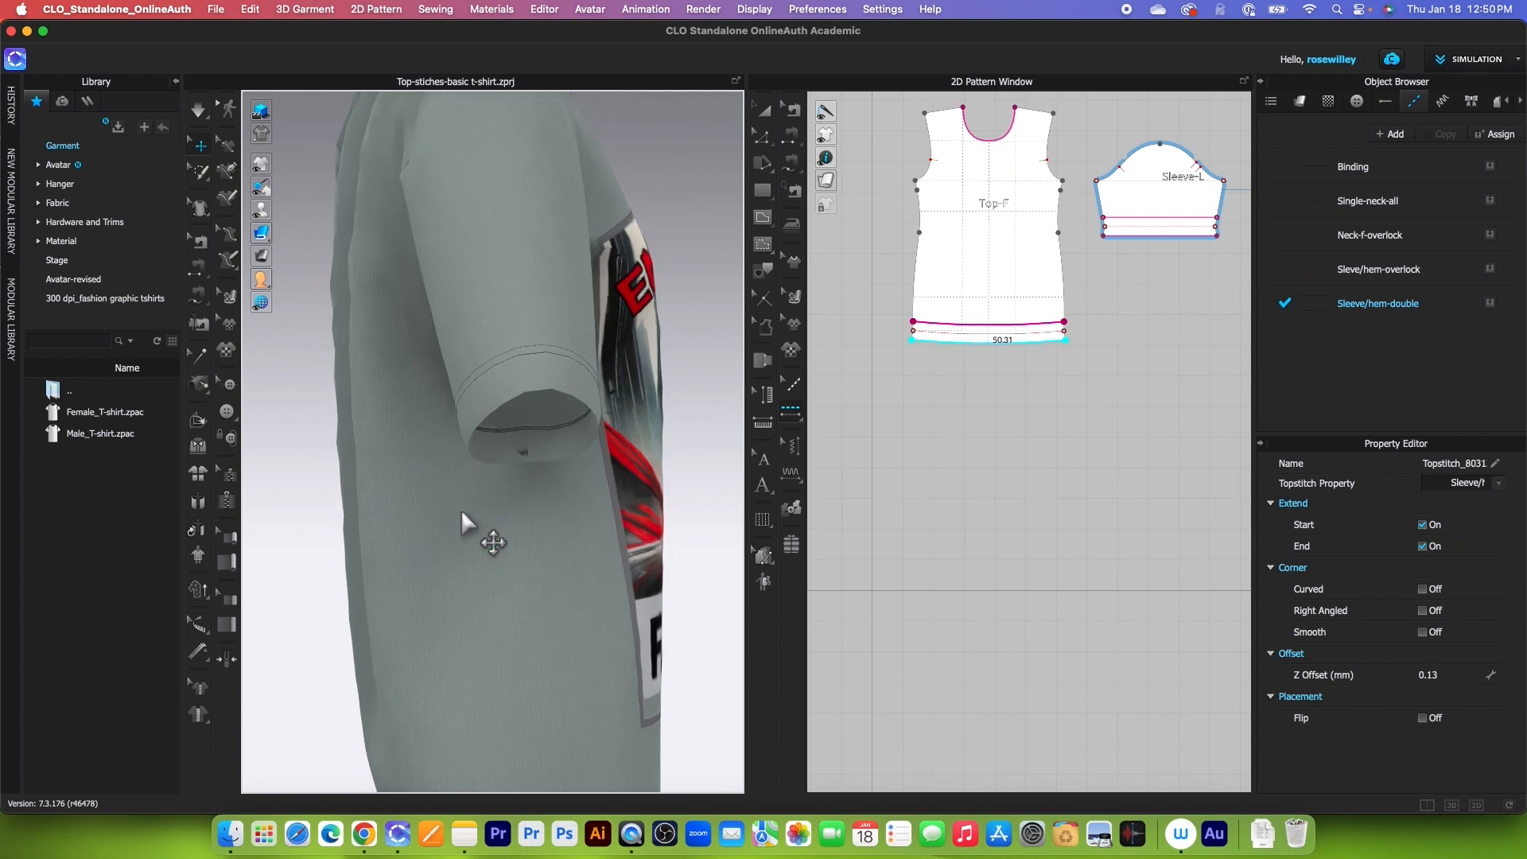
pyautogui.scroll(3, 513, 453)
pyautogui.moveTo(622, 473); pyautogui.dragTo(645, 596, button='right')
pyautogui.scroll(3, 575, 547)
pyautogui.scroll(-6, 571, 541)
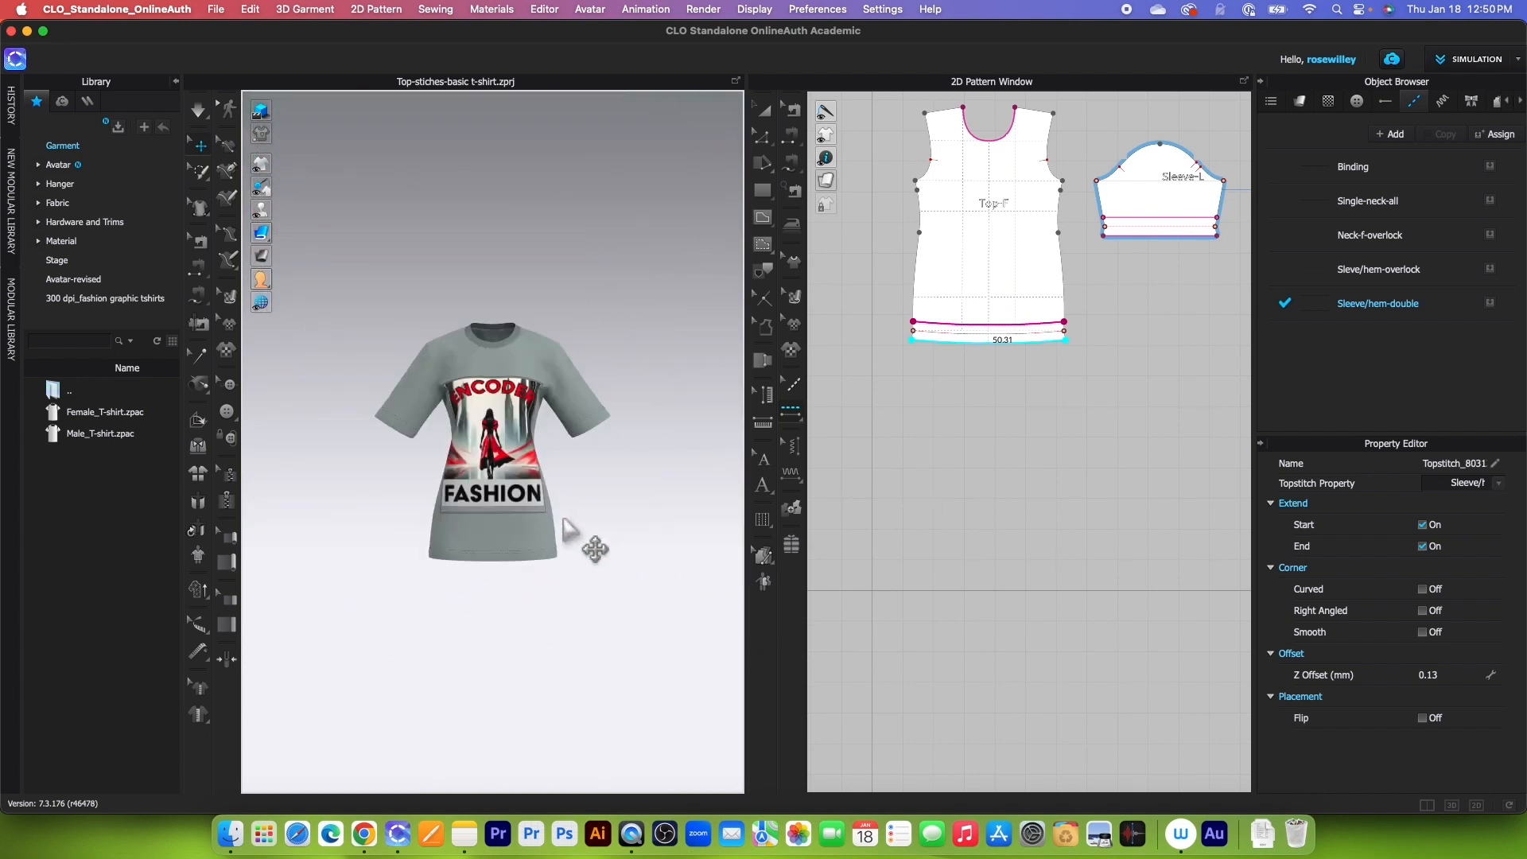
pyautogui.scroll(5, 570, 529)
pyautogui.scroll(-5, 1091, 498)
pyautogui.scroll(2, 1088, 474)
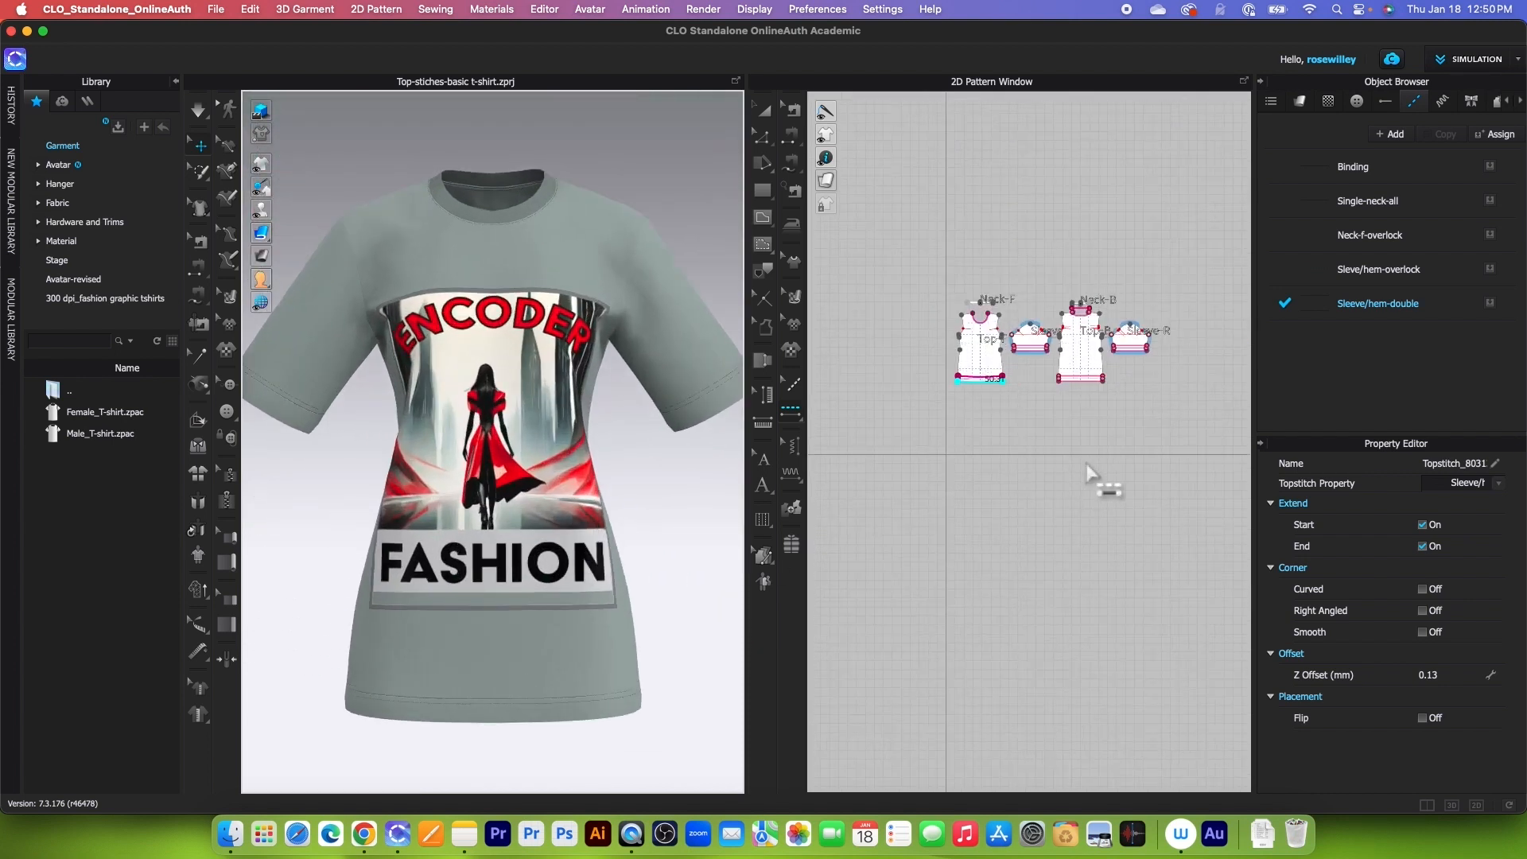
# - Set the particle distance of all pattern pieces to 10 mm
pyautogui.click(770, 111)
pyautogui.scroll(3, 1114, 497)
pyautogui.scroll(-2, 1111, 501)
pyautogui.moveTo(881, 245); pyautogui.dragTo(1203, 419)
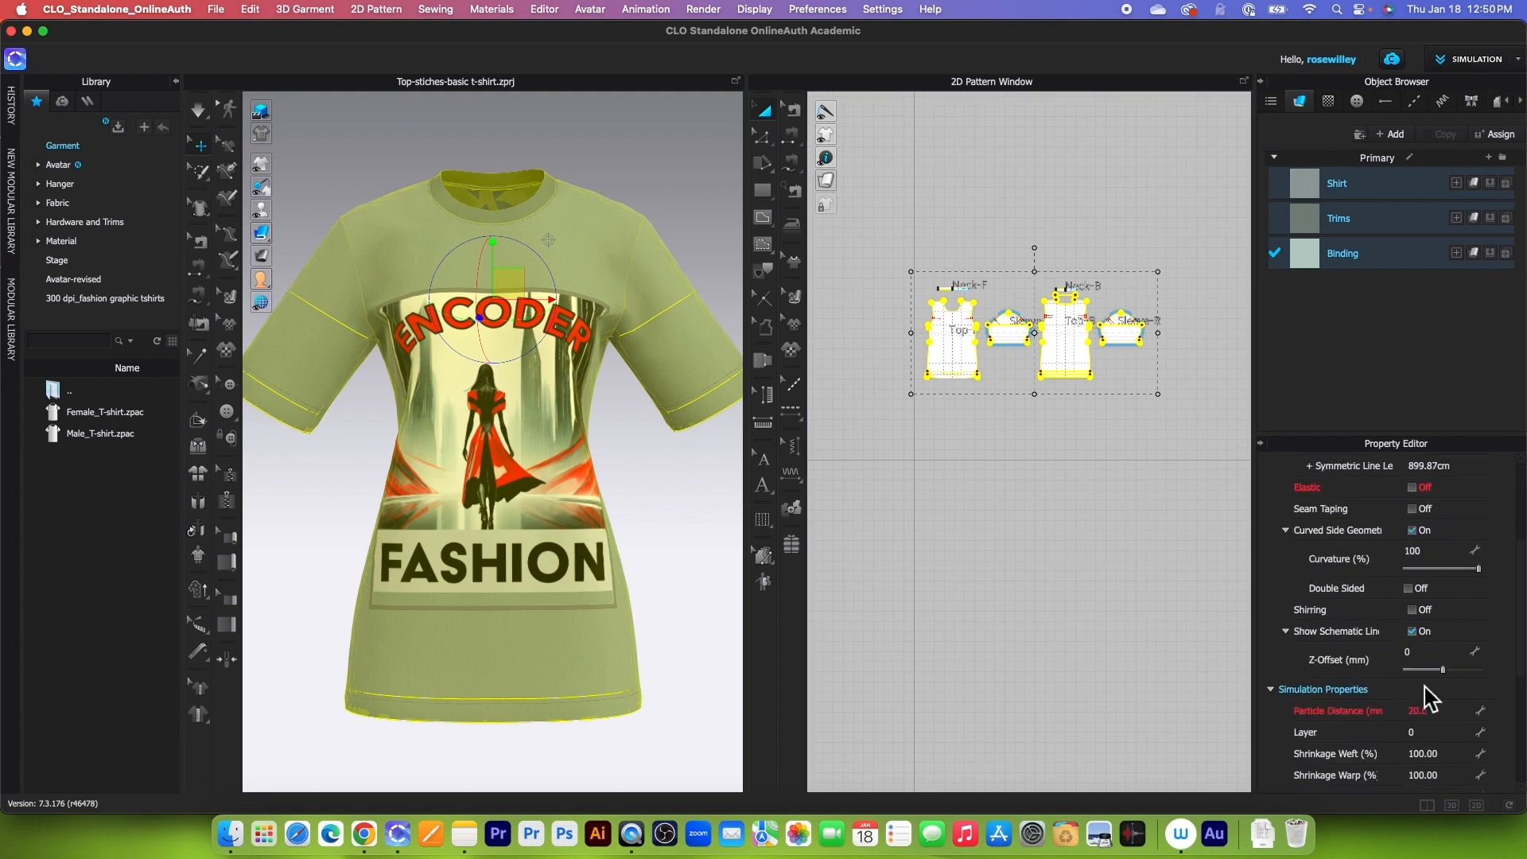
pyautogui.click(1412, 713)
pyautogui.press('Return')
pyautogui.click(1069, 204)
# - Set the particle distance of the neckband and binding patterns to 5 mm
pyautogui.scroll(5, 1068, 247)
pyautogui.scroll(-4, 1067, 246)
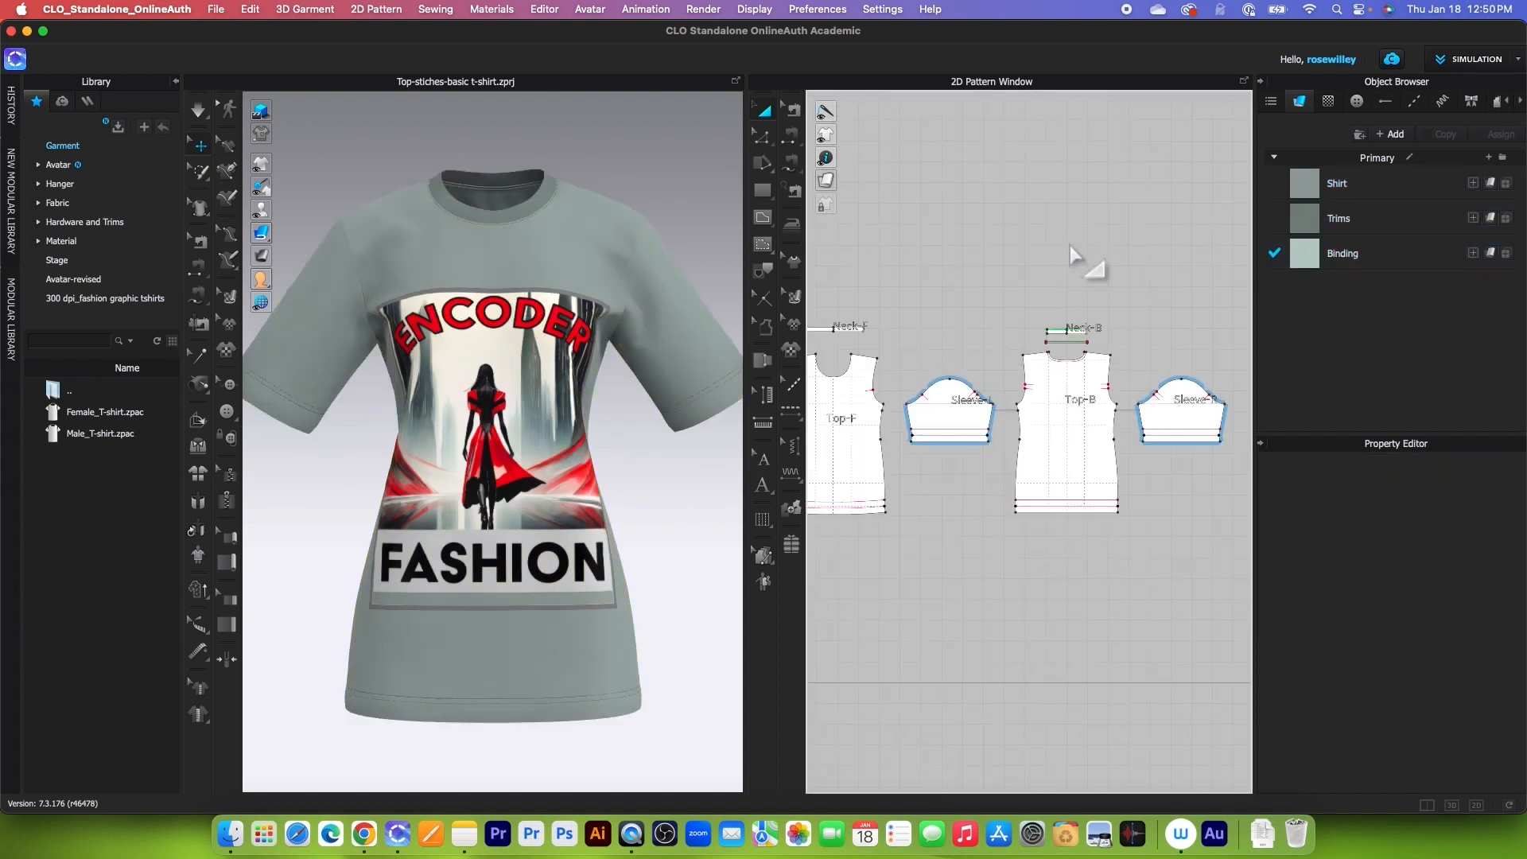
pyautogui.scroll(1, 1085, 246)
pyautogui.moveTo(862, 261); pyautogui.dragTo(1108, 321)
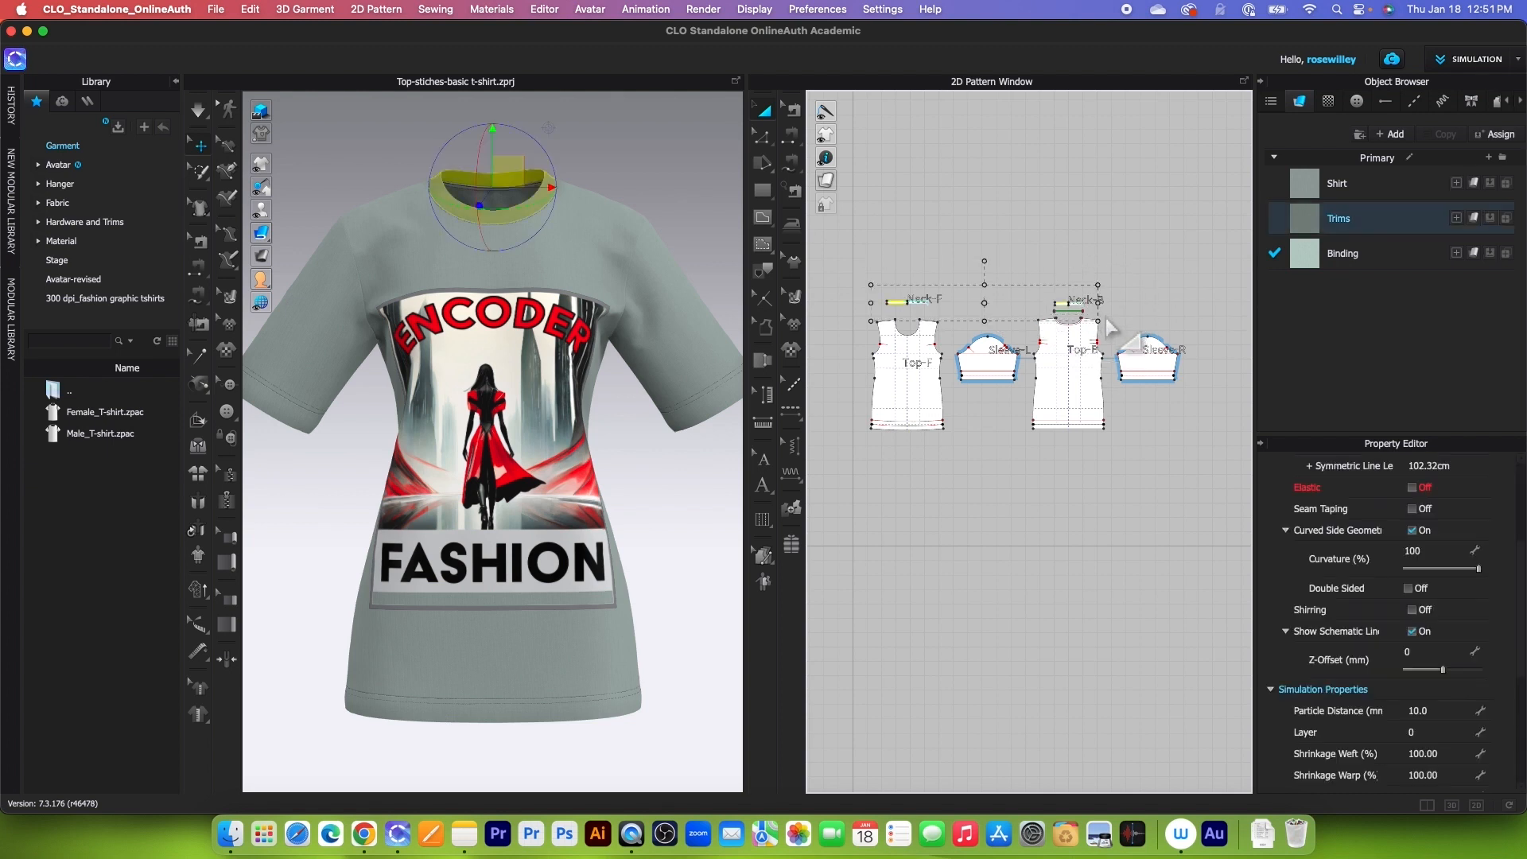
pyautogui.scroll(5, 1105, 320)
pyautogui.scroll(10, 1090, 316)
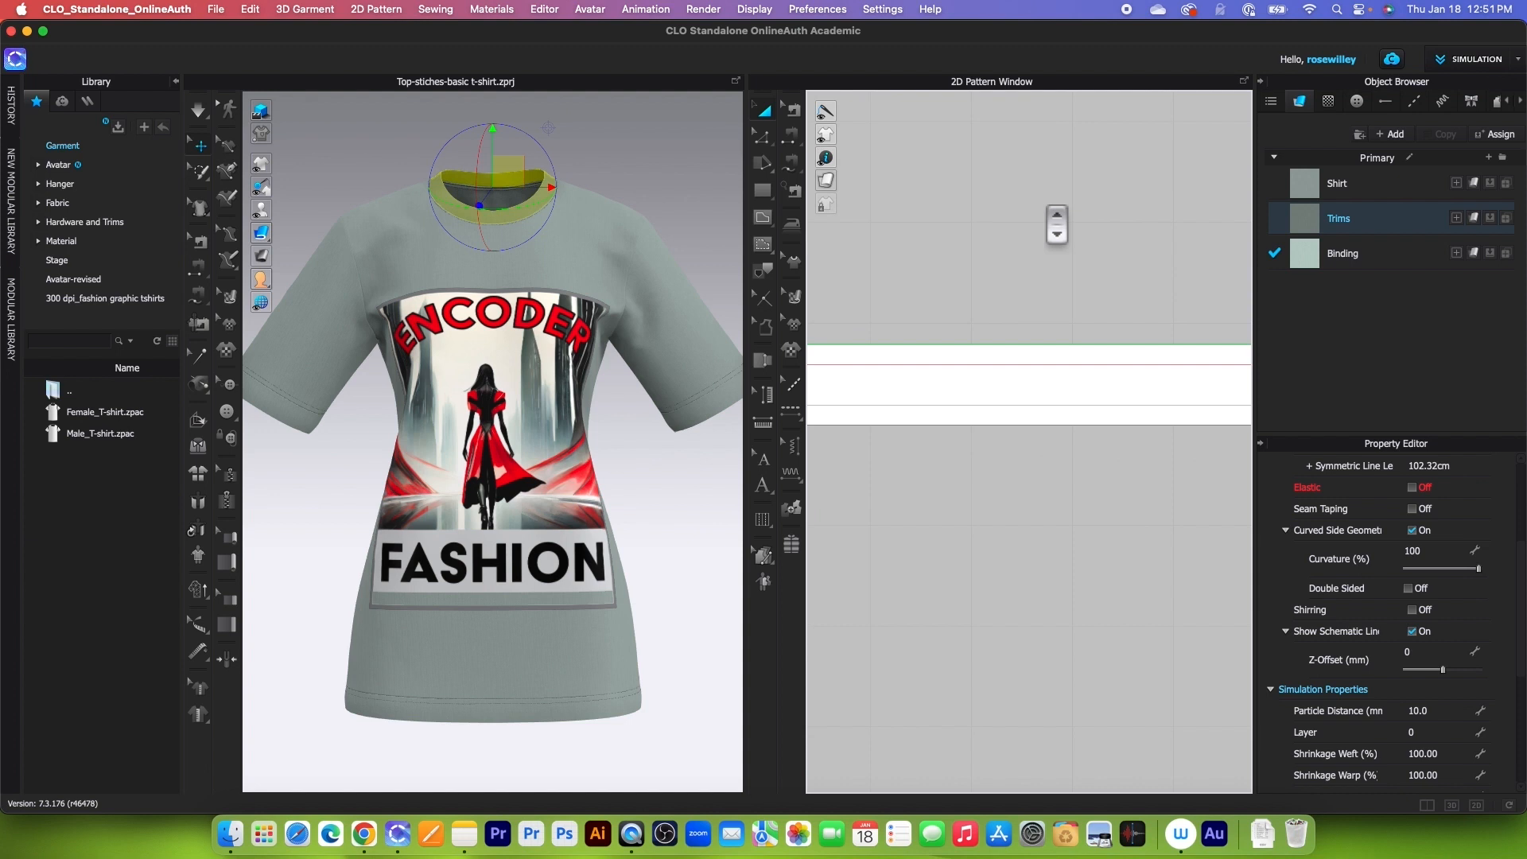
pyautogui.click(1035, 399)
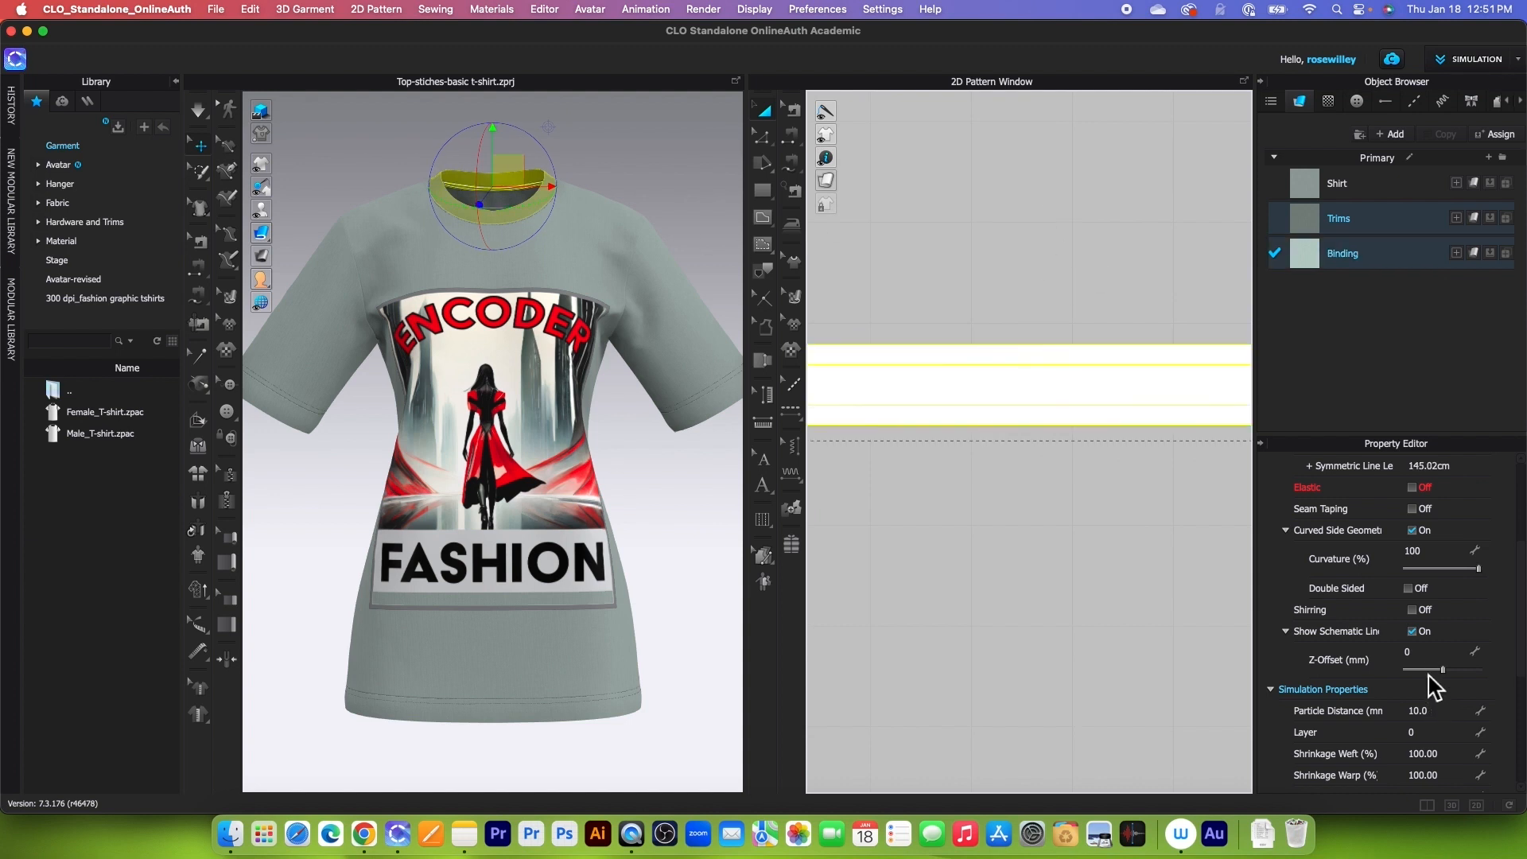
pyautogui.scroll(-3, 1443, 660)
pyautogui.click(1449, 620)
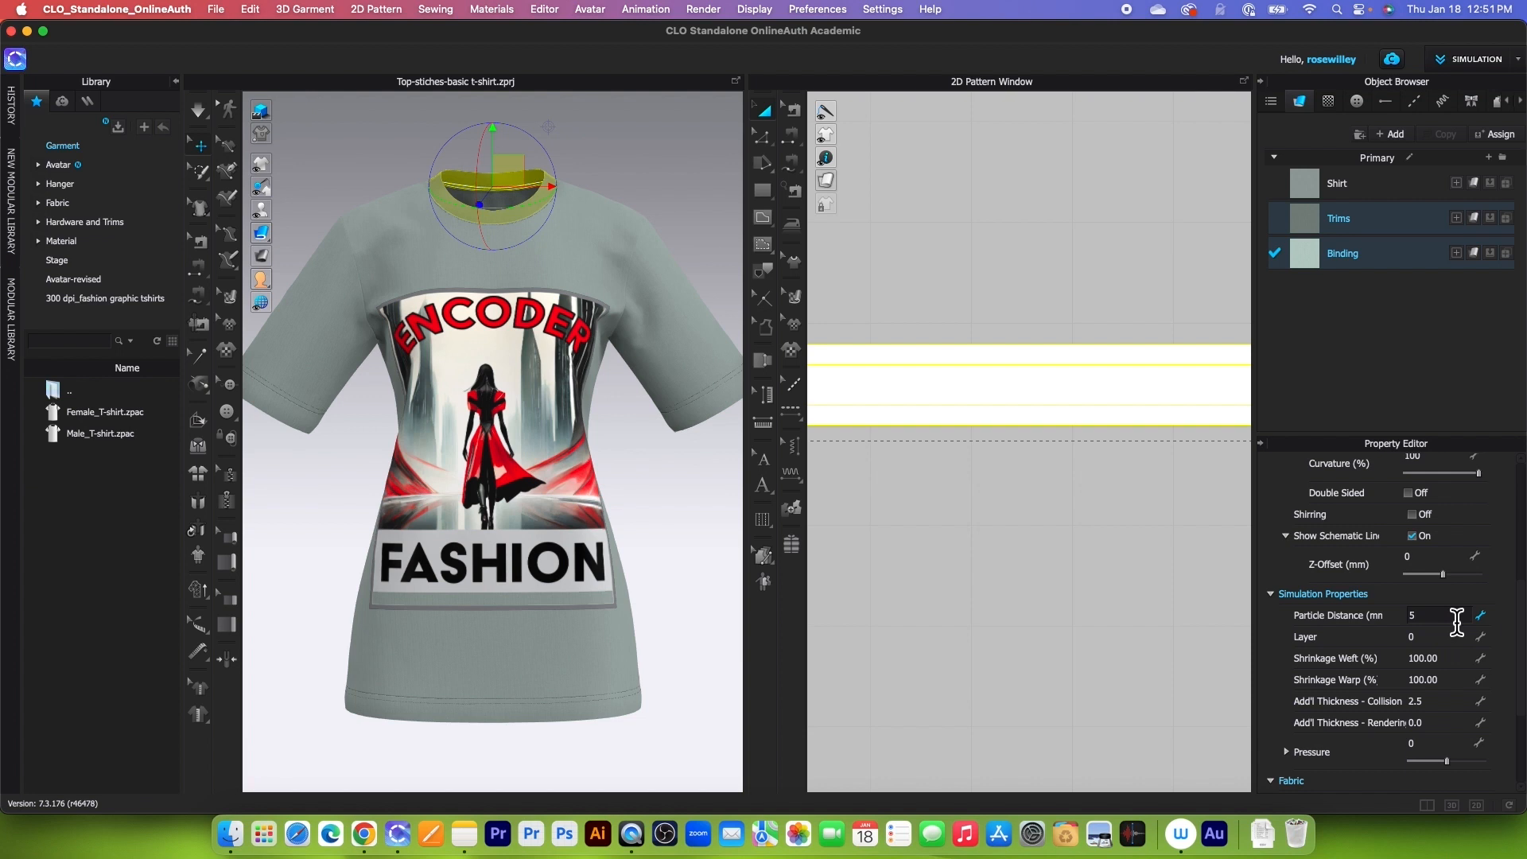
pyautogui.press('v')
# - Strengthen all pattern pieces and run the simulation briefly to settle the garment
pyautogui.scroll(3, 557, 437)
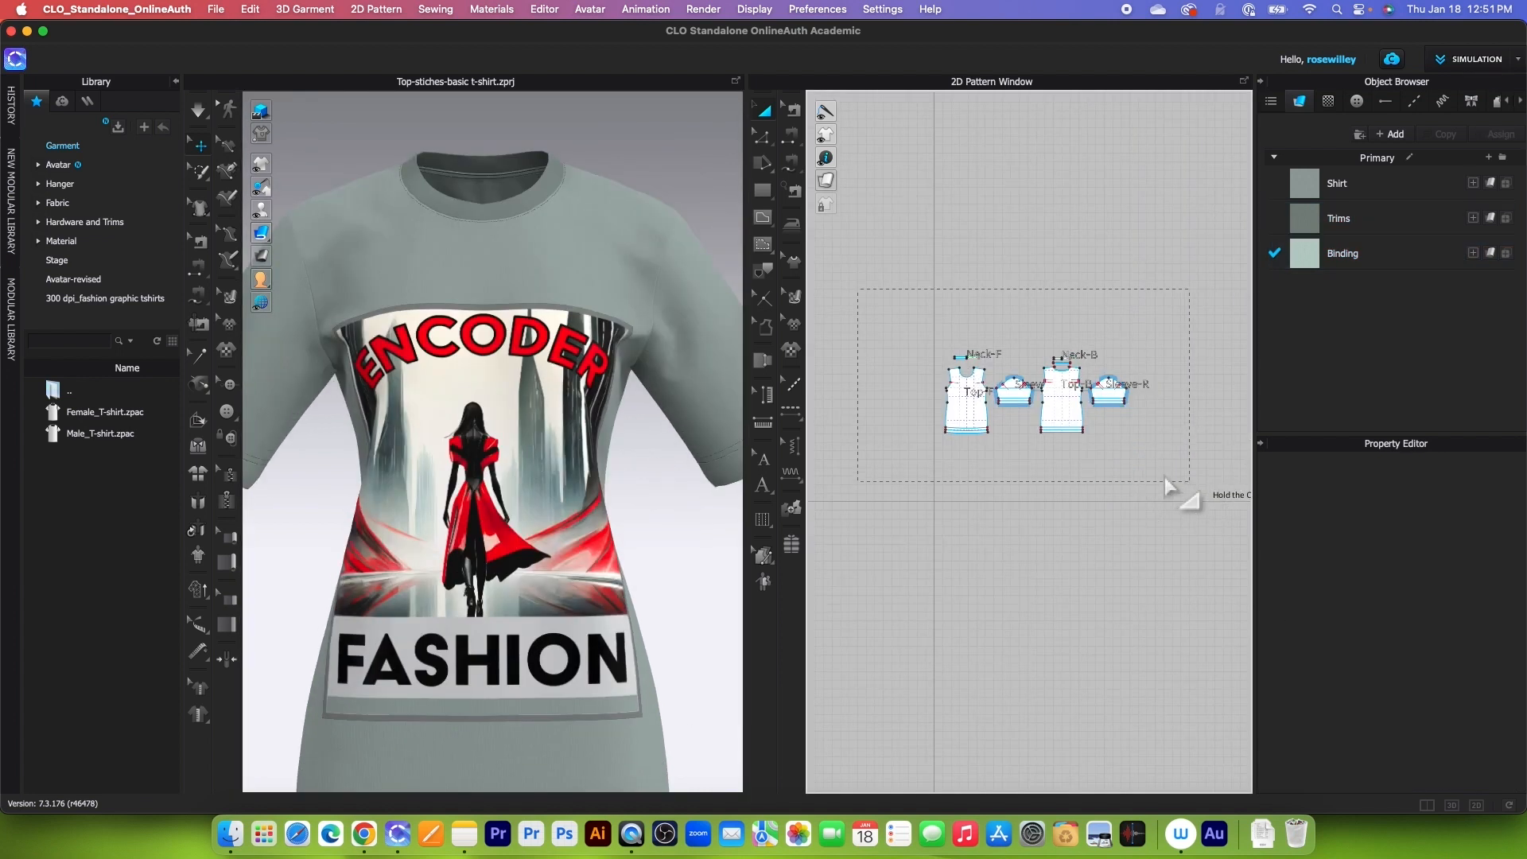
pyautogui.moveTo(1166, 478); pyautogui.dragTo(1191, 481)
pyautogui.rightClick(1080, 417)
pyautogui.click(1148, 494)
pyautogui.click(200, 118)
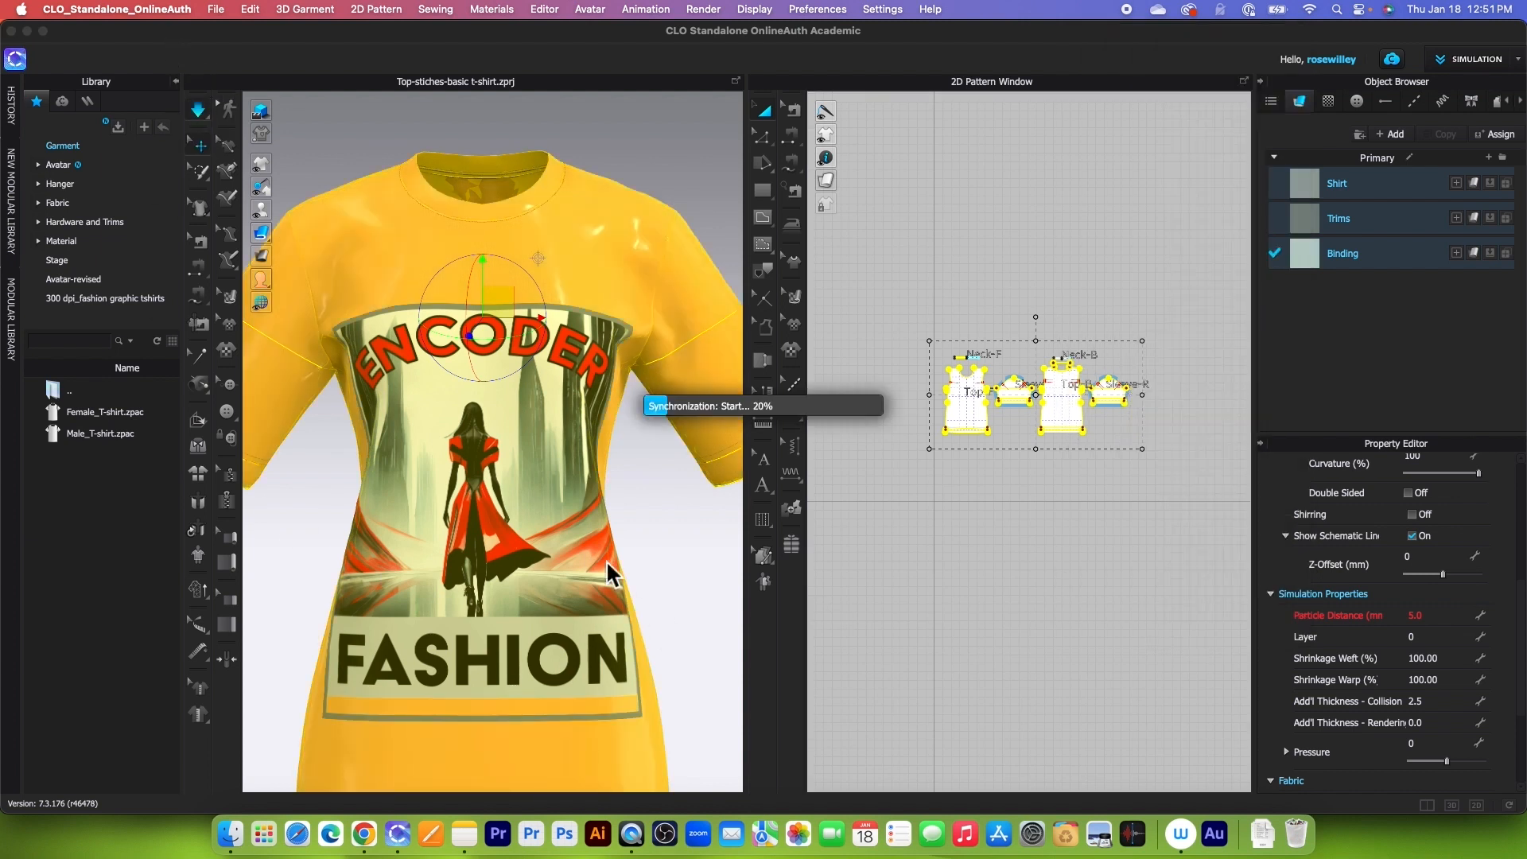
pyautogui.scroll(-3, 654, 560)
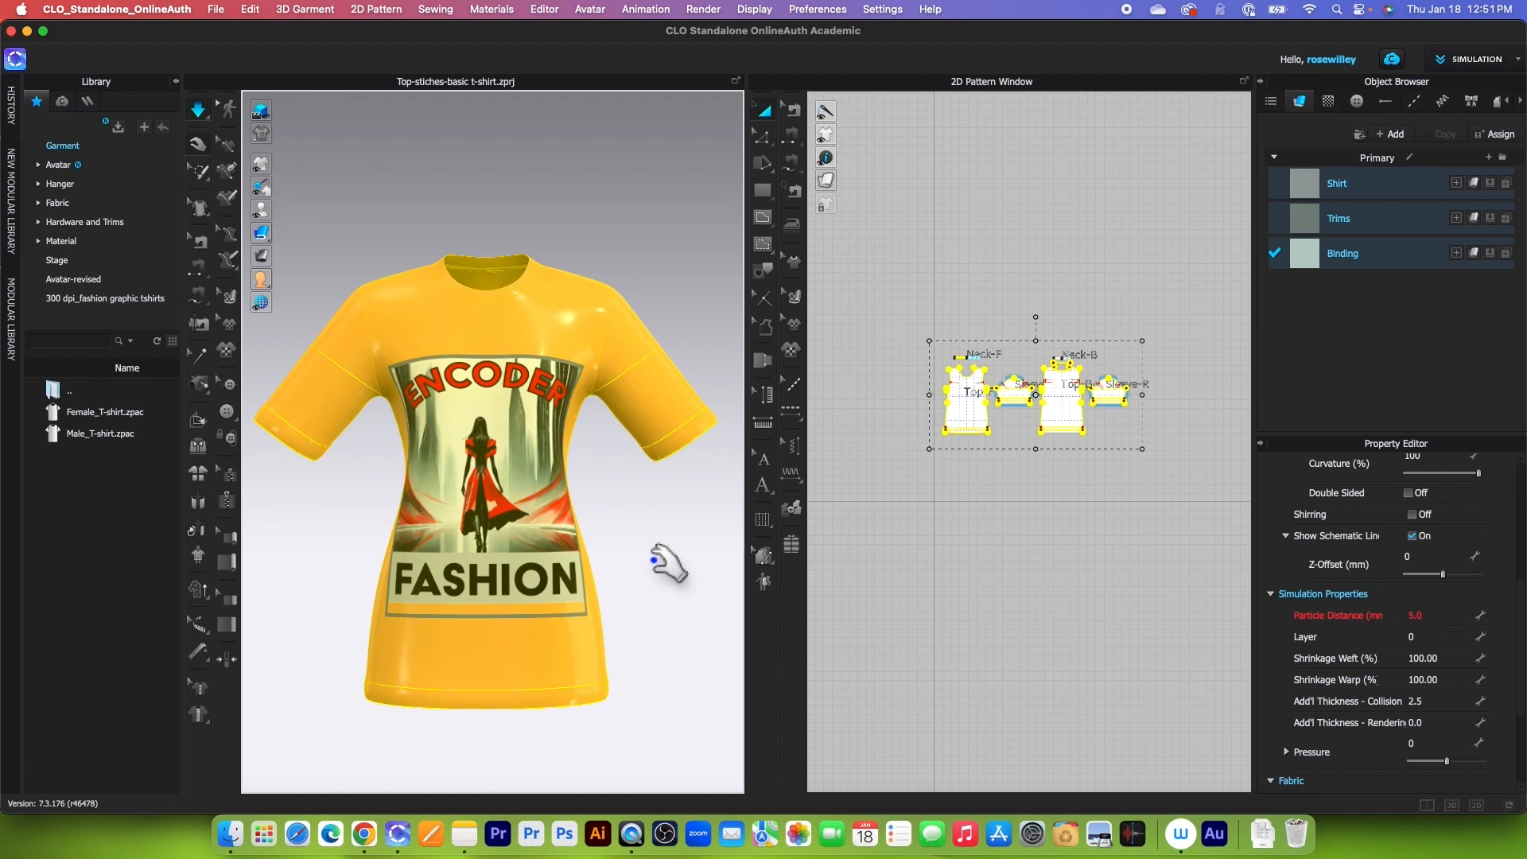
pyautogui.click(198, 109)
# - Remove the strengthening from all pattern pieces
pyautogui.click(919, 286)
pyautogui.moveTo(919, 286); pyautogui.dragTo(1181, 506)
pyautogui.rightClick(1079, 417)
pyautogui.click(1146, 494)
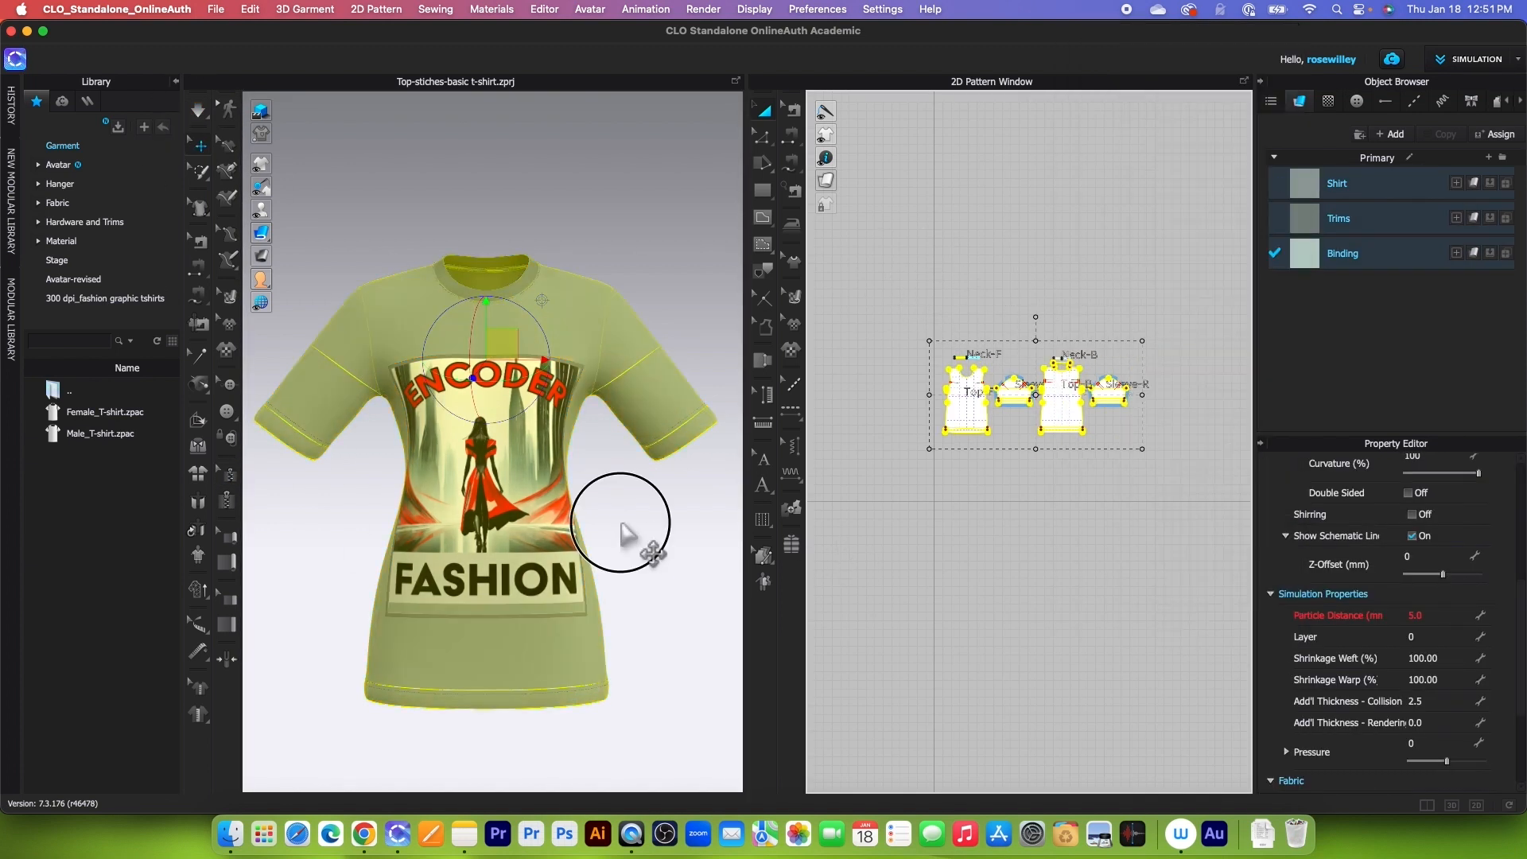